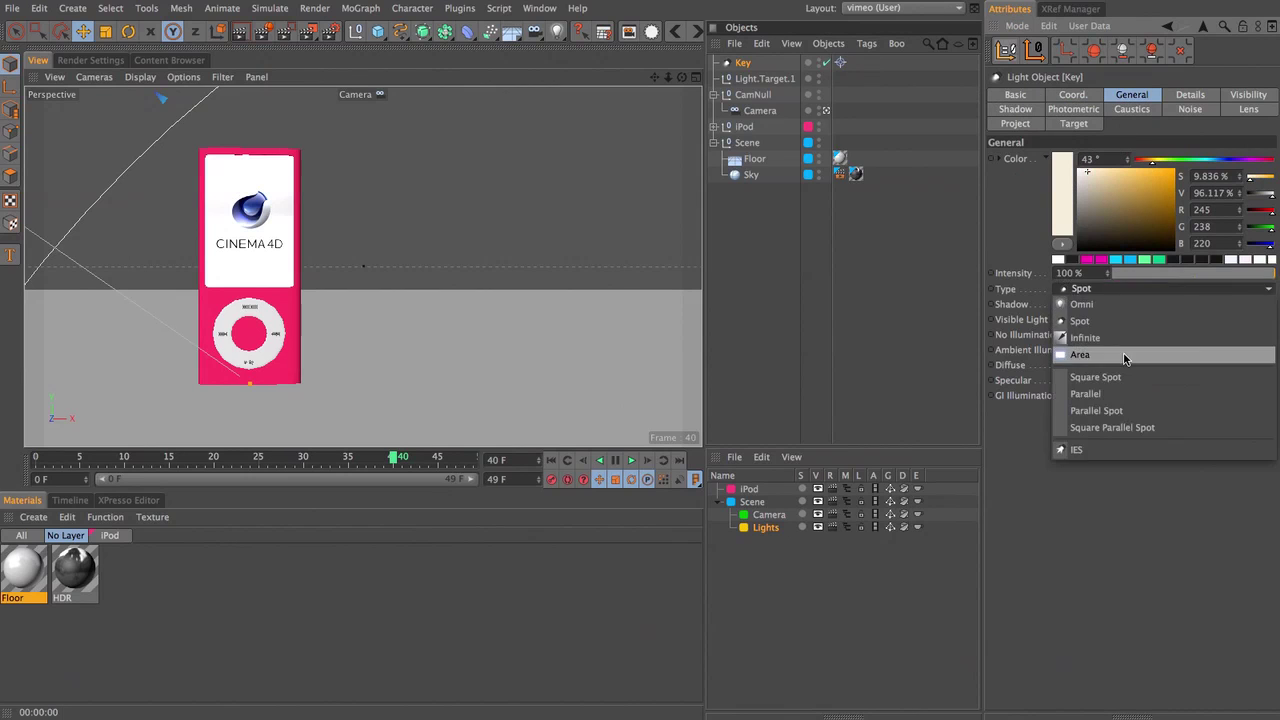
Step: Change the Key light's type to Area and keep its shadow set to None
left_click(1100, 304)
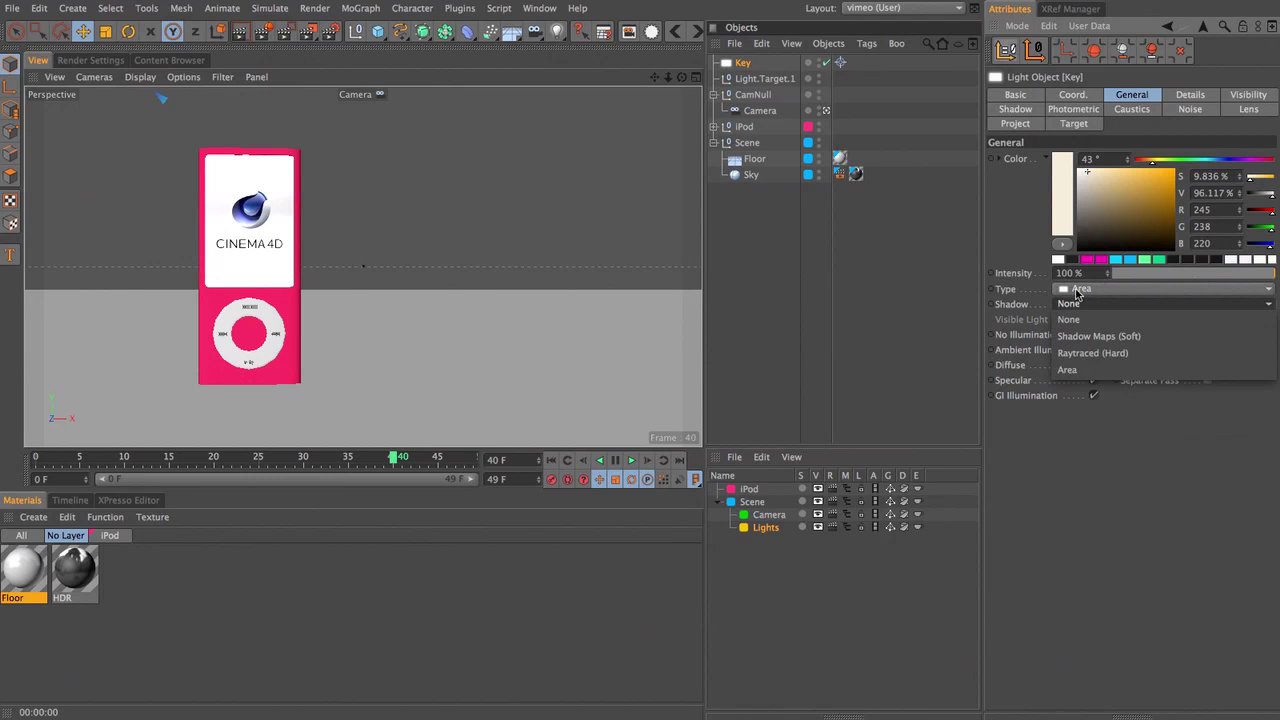
left_click(858, 237)
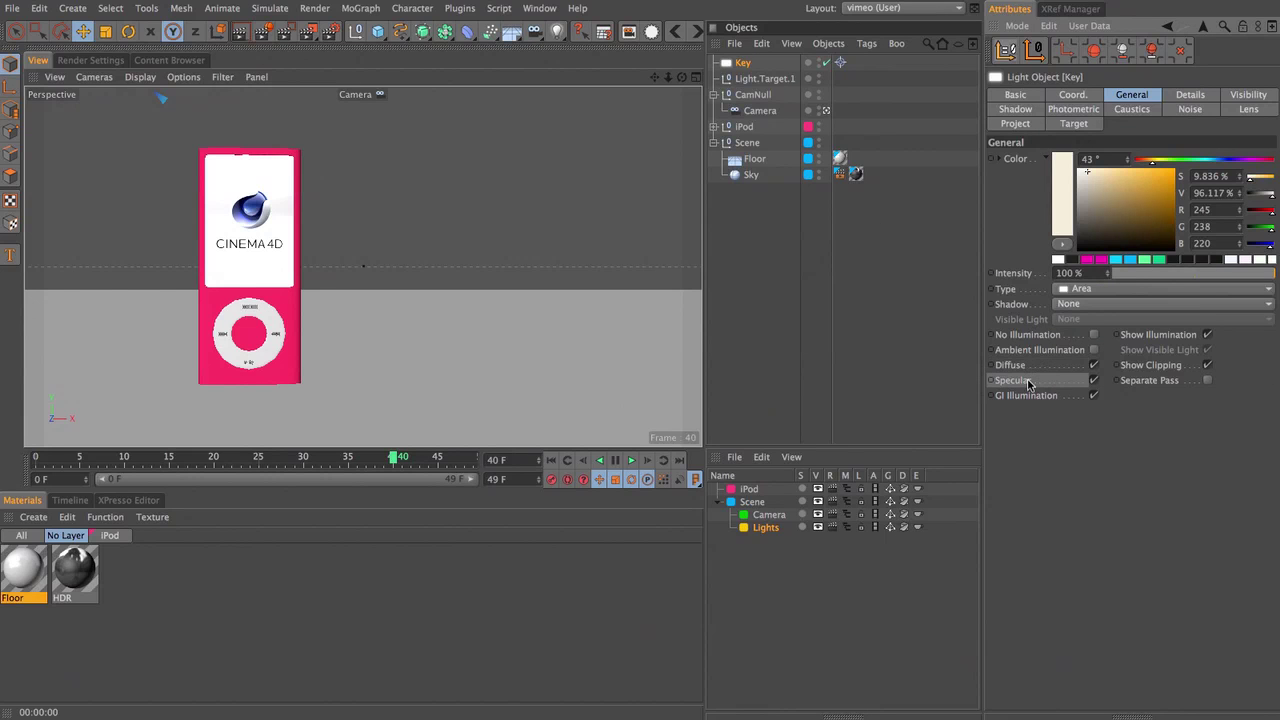
left_click(1086, 273)
Step: Raise the Light.Target.1 null to the height of the iPod's screen and go to frame 49
left_click(765, 80)
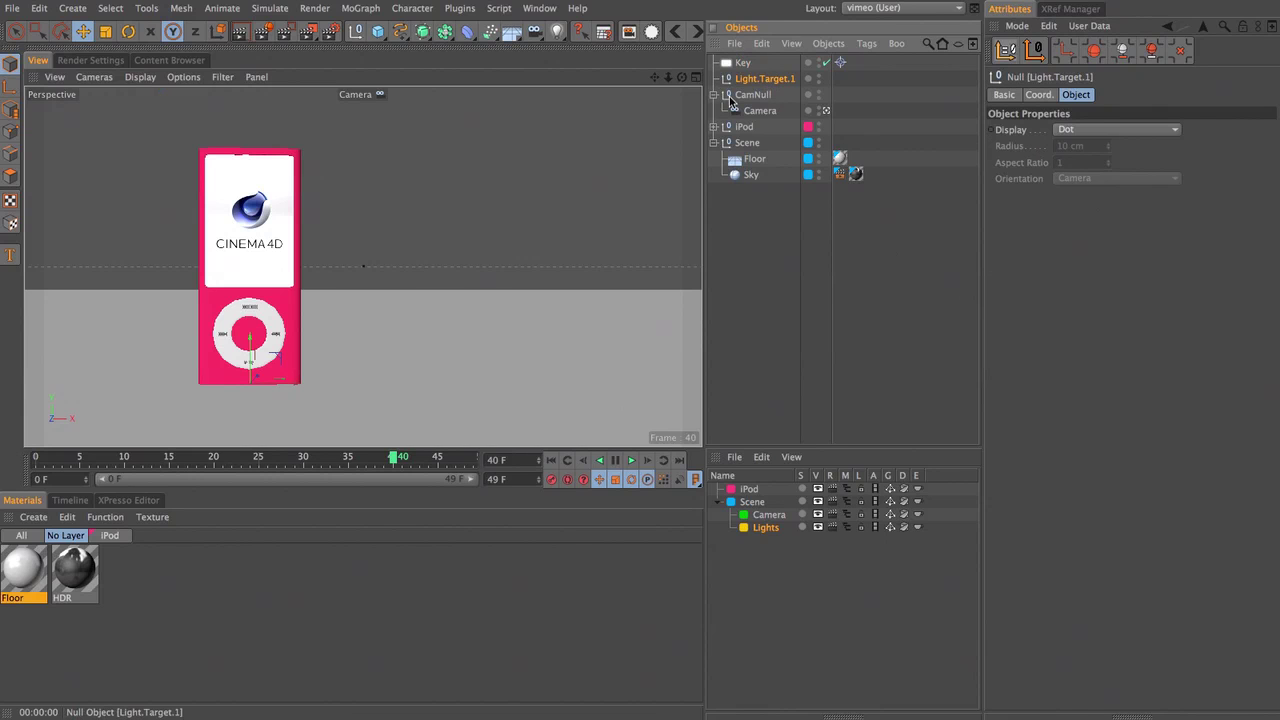
left_click_drag(250, 335, 252, 210)
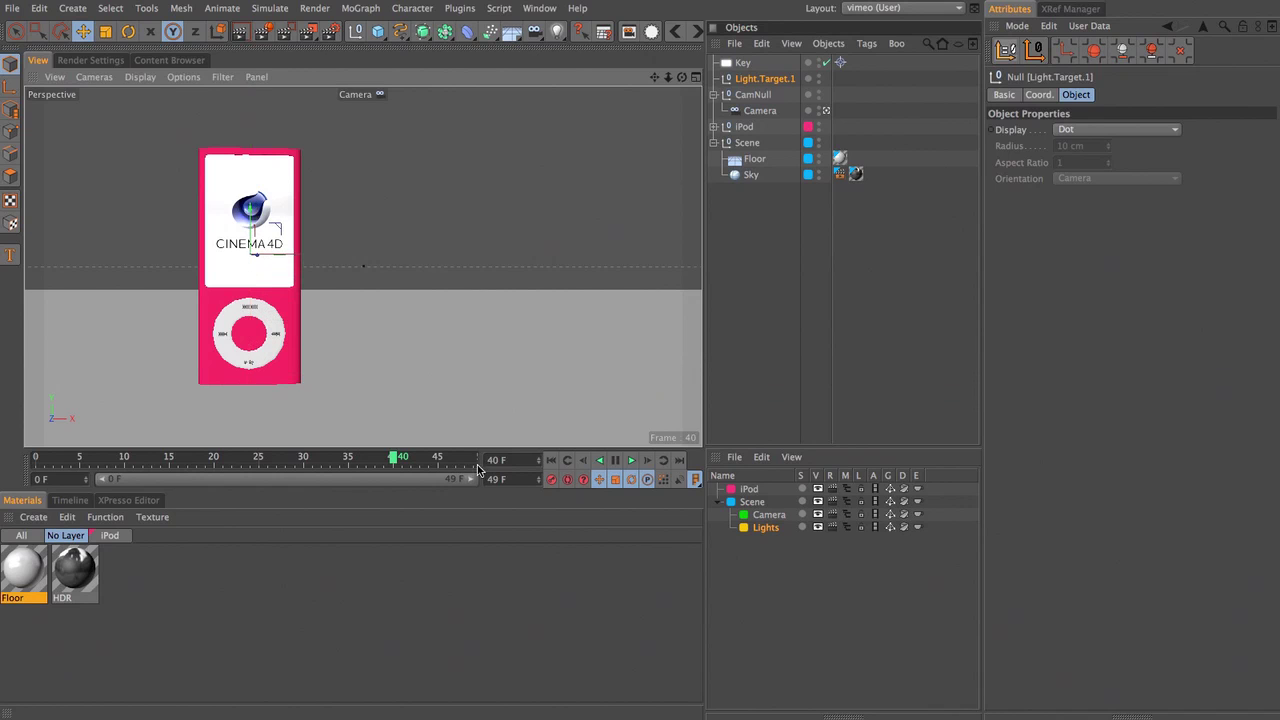
left_click_drag(398, 458, 474, 460)
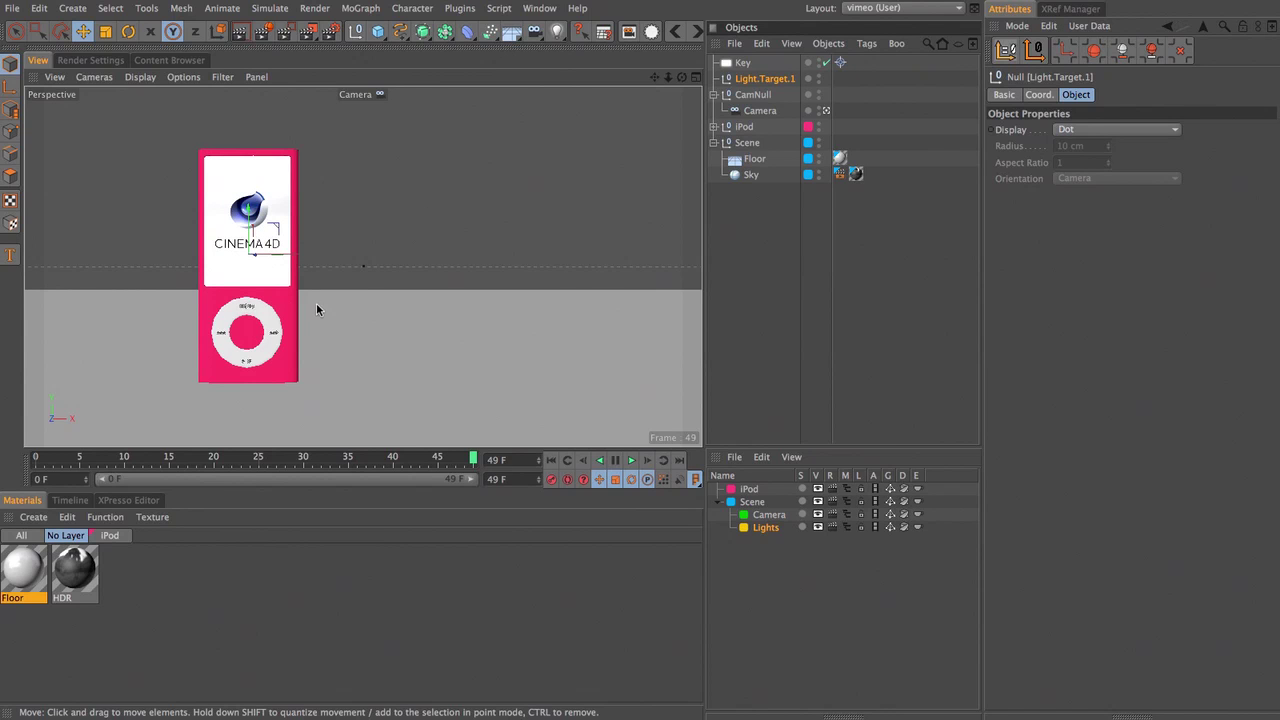
Step: In the four-view layout, move the Key light above and behind the camera, slightly to one side of the iPod
left_click(744, 64)
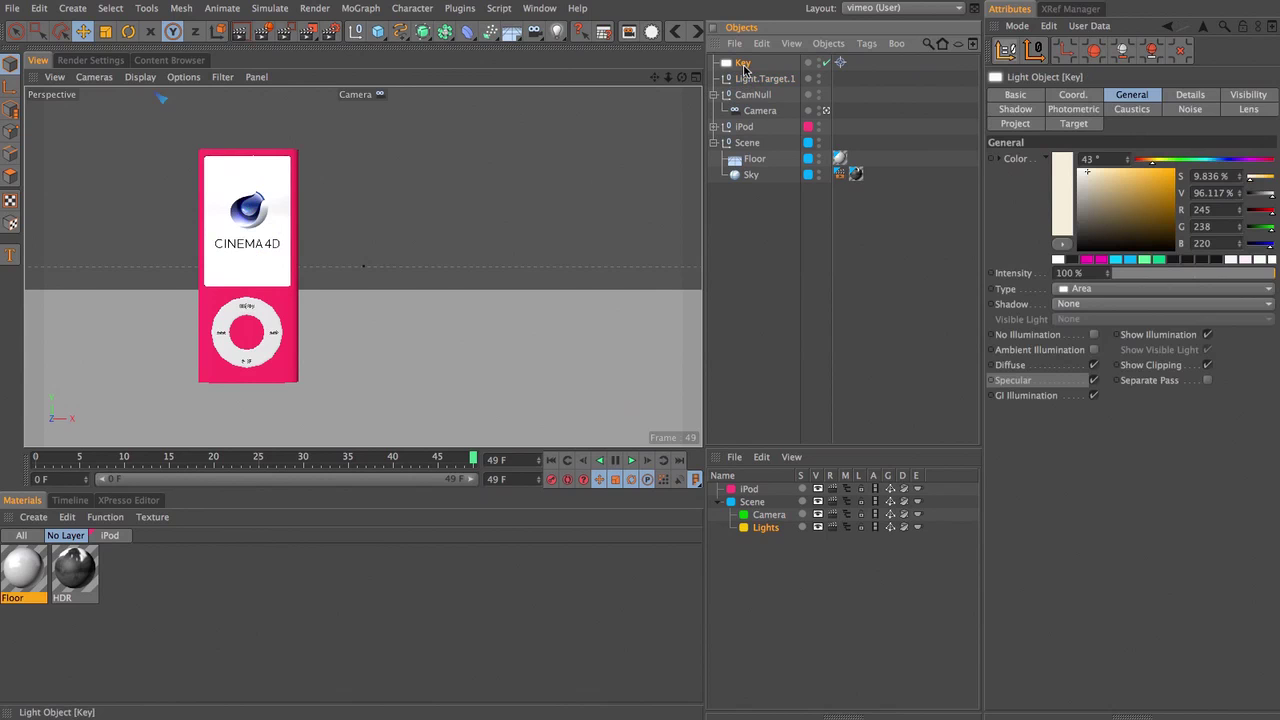
key("F5")
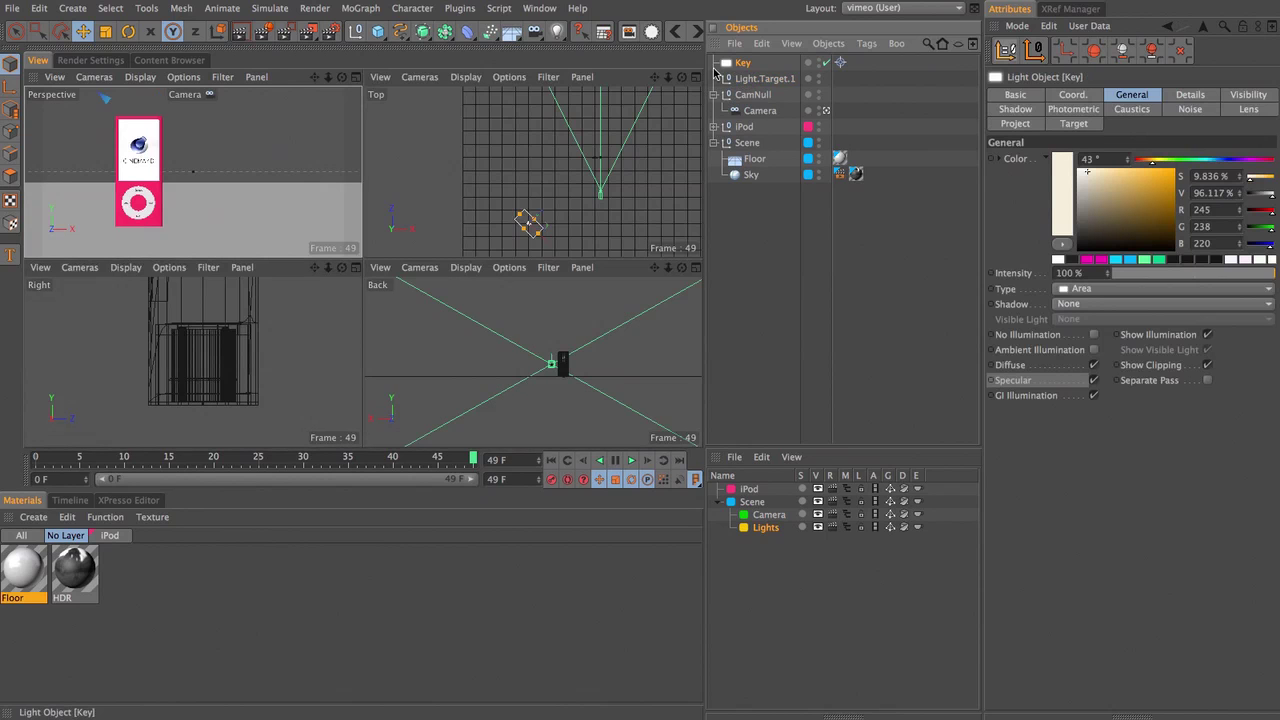
scroll(510, 162, "down", 2)
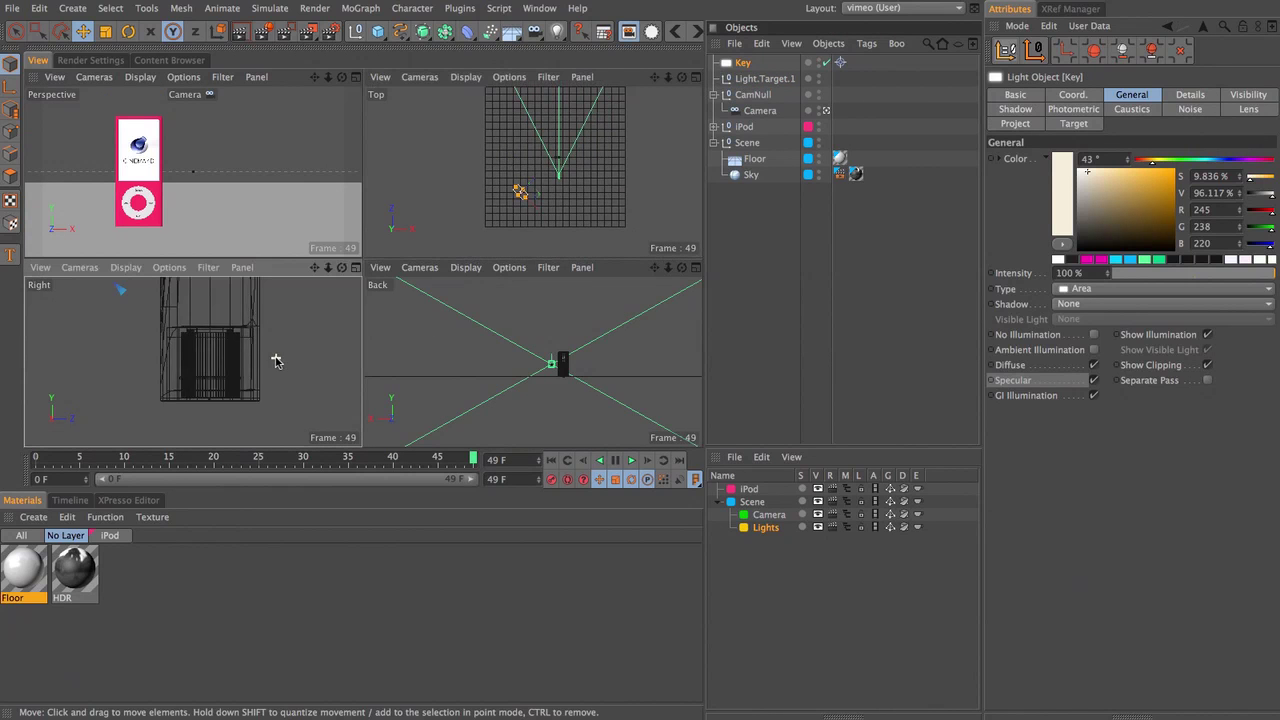
scroll(276, 357, "down", 5)
middle_click_drag(257, 340, 278, 389, "alt")
right_click_drag(277, 323, 170, 337, "alt")
middle_click_drag(235, 328, 202, 433, "alt")
right_click_drag(258, 363, 8, 372, "alt")
left_click(448, 312)
middle_click_drag(264, 354, 191, 360, "alt")
right_click_drag(562, 360, 370, 362, "alt")
middle_click_drag(537, 362, 523, 343, "alt")
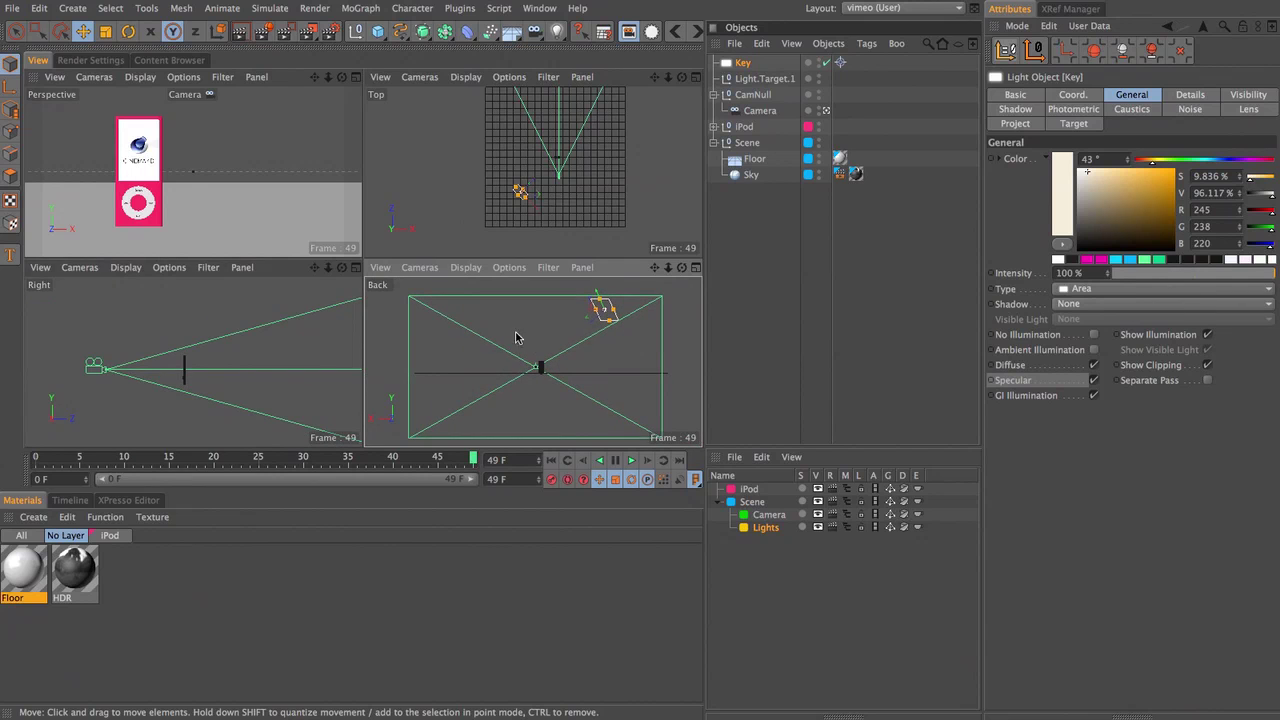
middle_click_drag(209, 334, 261, 366, "alt")
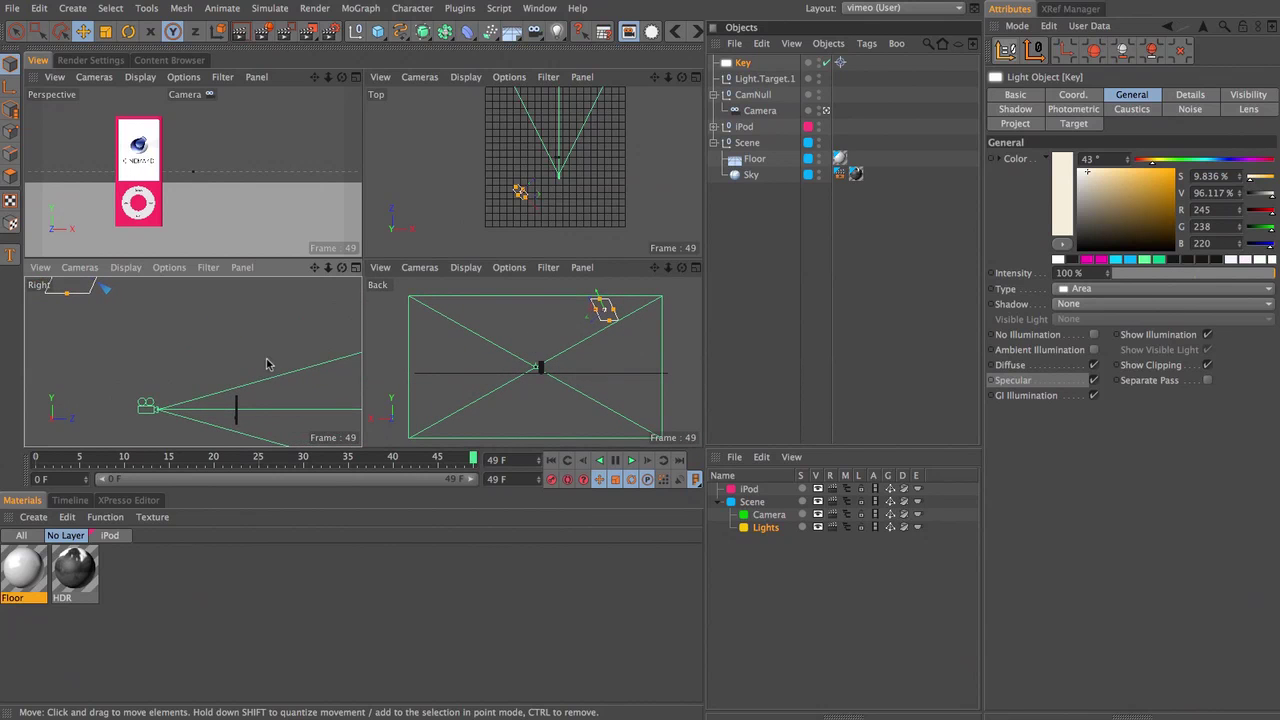
mouse_move(580, 222)
left_mouse_down()
mouse_move(589, 211)
mouse_move(570, 222)
left_mouse_up()
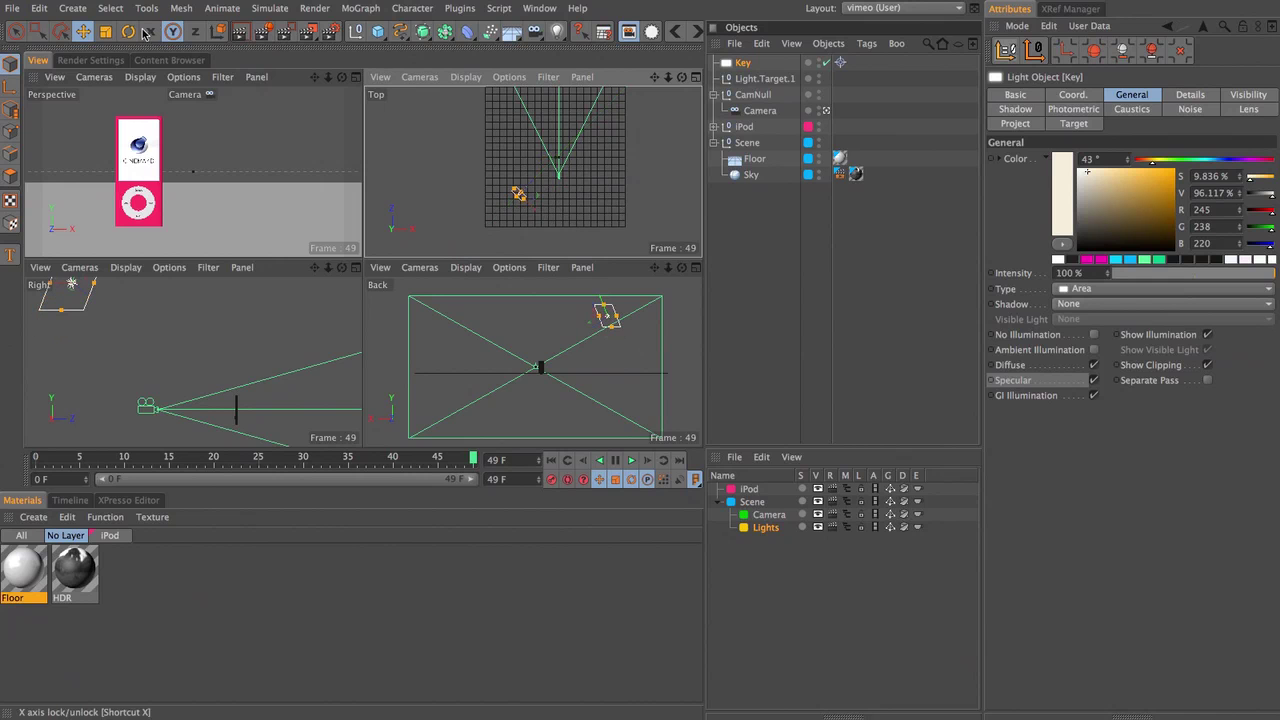
left_click_drag(468, 204, 530, 198)
left_click_drag(114, 354, 120, 390)
Step: Render the perspective view before and after lowering the Key light's color saturation to about 4.9%
left_click(222, 185)
key("super+r")
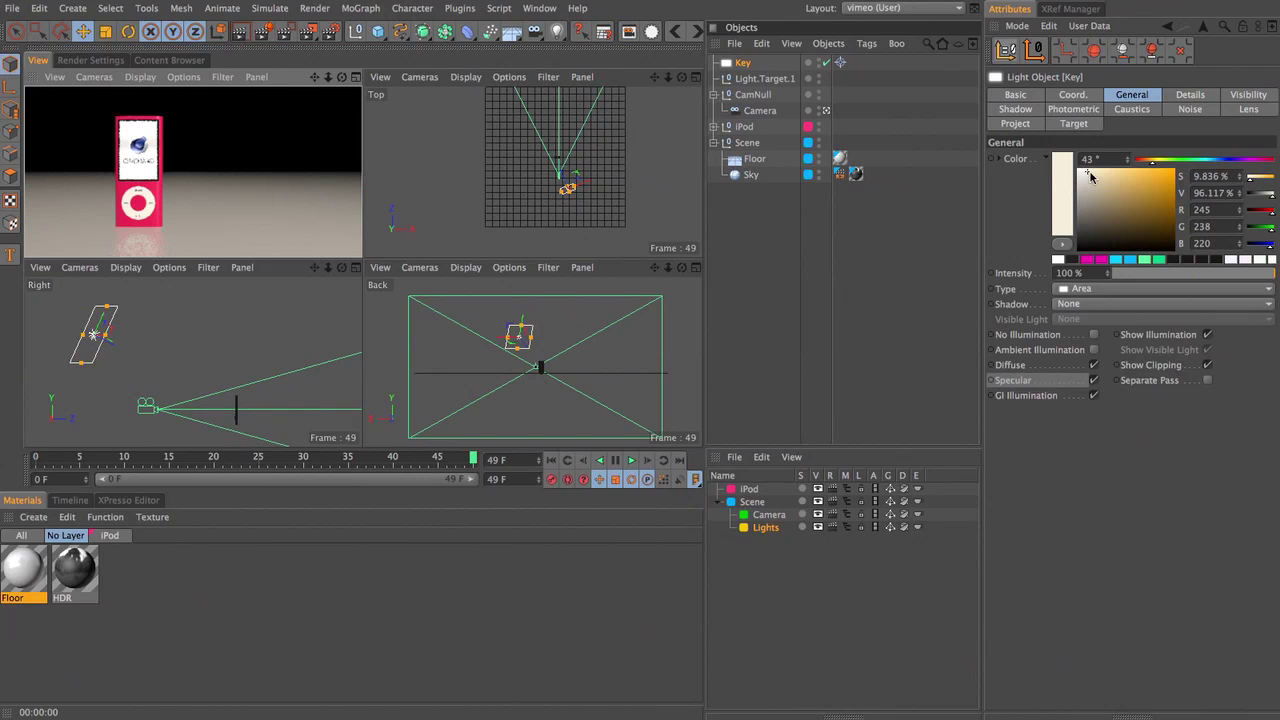
left_click_drag(1089, 176, 1083, 176)
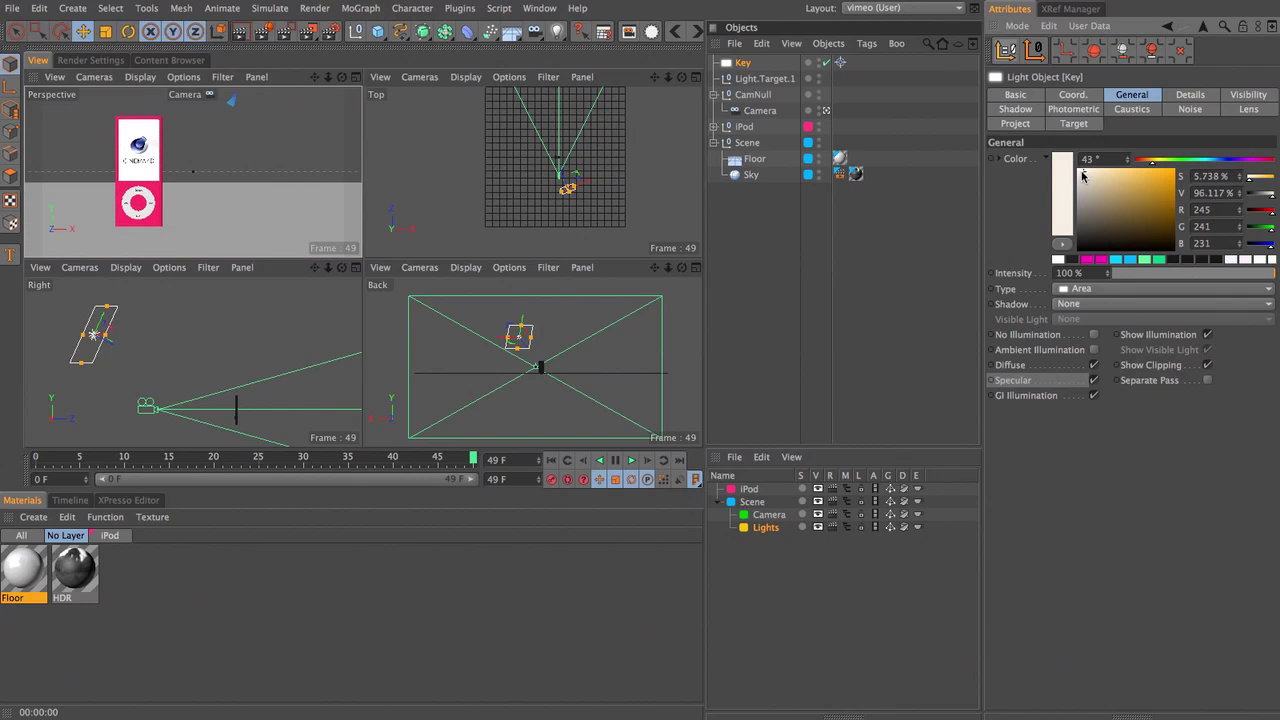
key("ctrl+r")
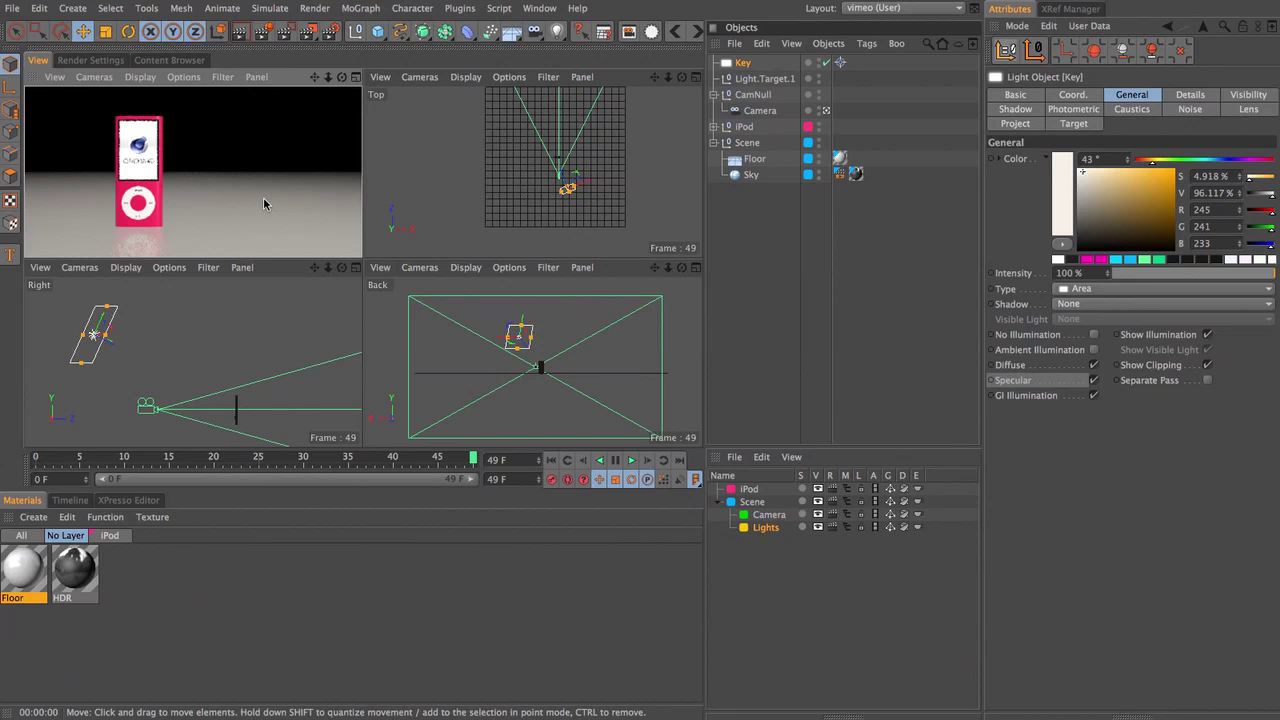
Step: Duplicate the Key light and name the copy Fill
left_click_drag(745, 67, 748, 78)
double_click(750, 78)
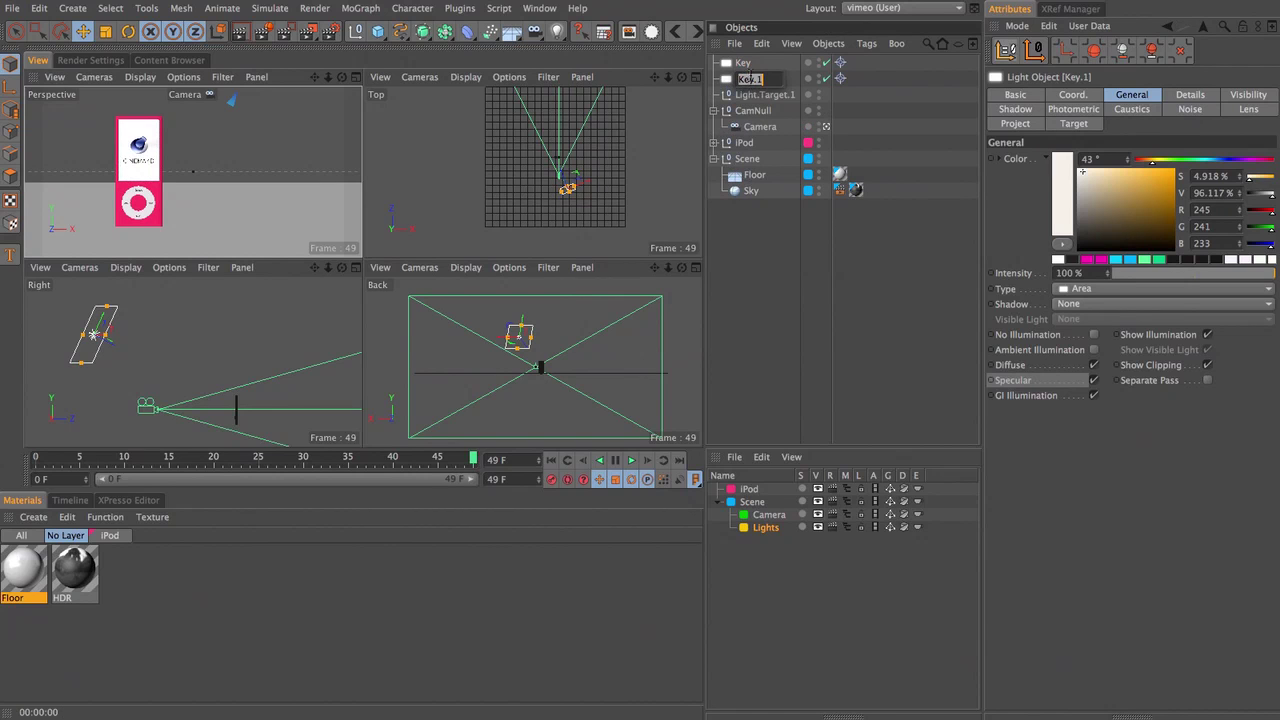
type("Fill")
key("Return")
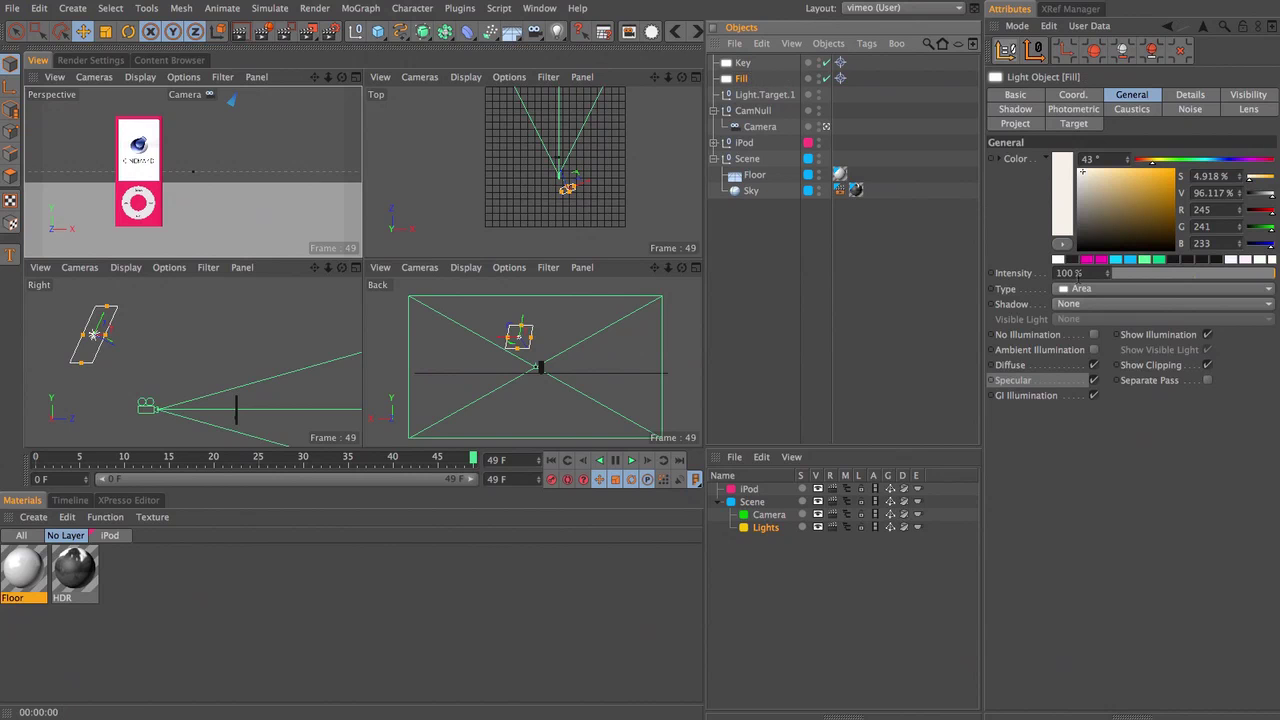
Step: Set the Fill light to 65% intensity and a pale blue color (hue 198°, saturation about 25%), with Specular disabled
left_click(1066, 272)
type("65")
key("Return")
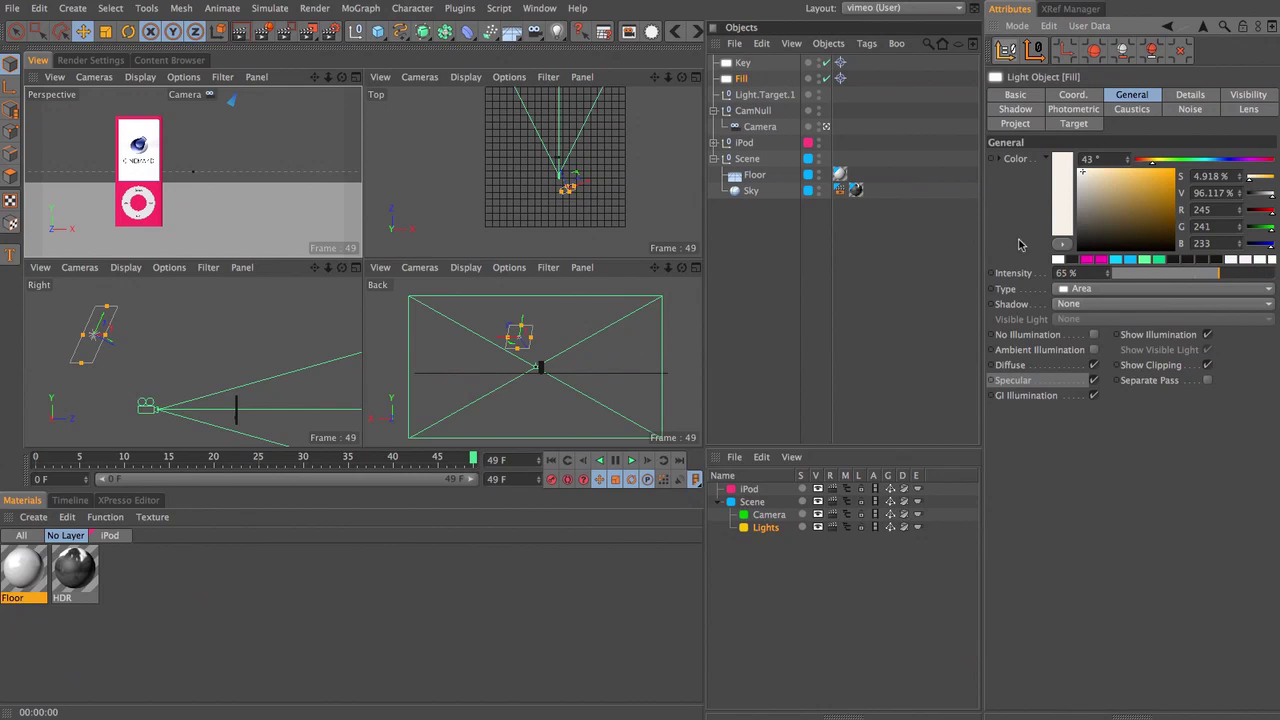
left_click(1211, 160)
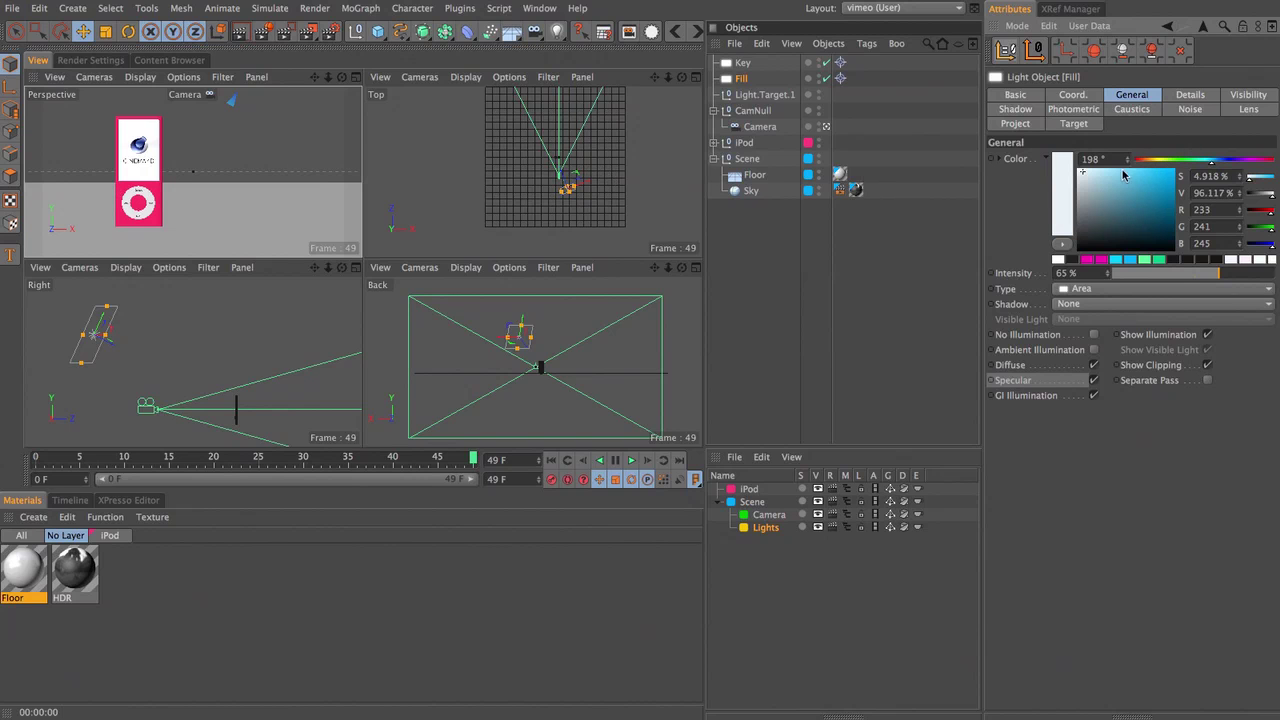
left_click_drag(1092, 178, 1102, 176)
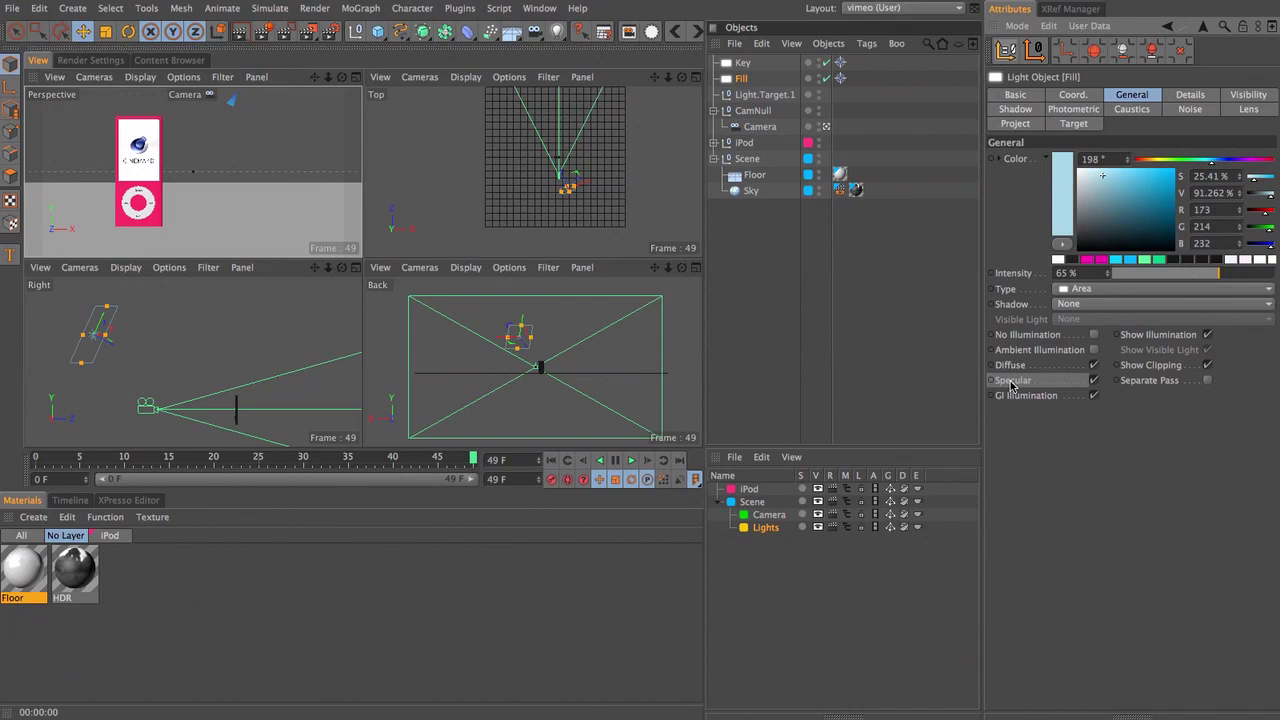
left_click(1093, 381)
Step: Move the Fill light out to the iPod's left side, lower than the Key light
left_click_drag(605, 199, 544, 180)
left_click_drag(311, 330, 331, 363)
left_click_drag(541, 195, 537, 200)
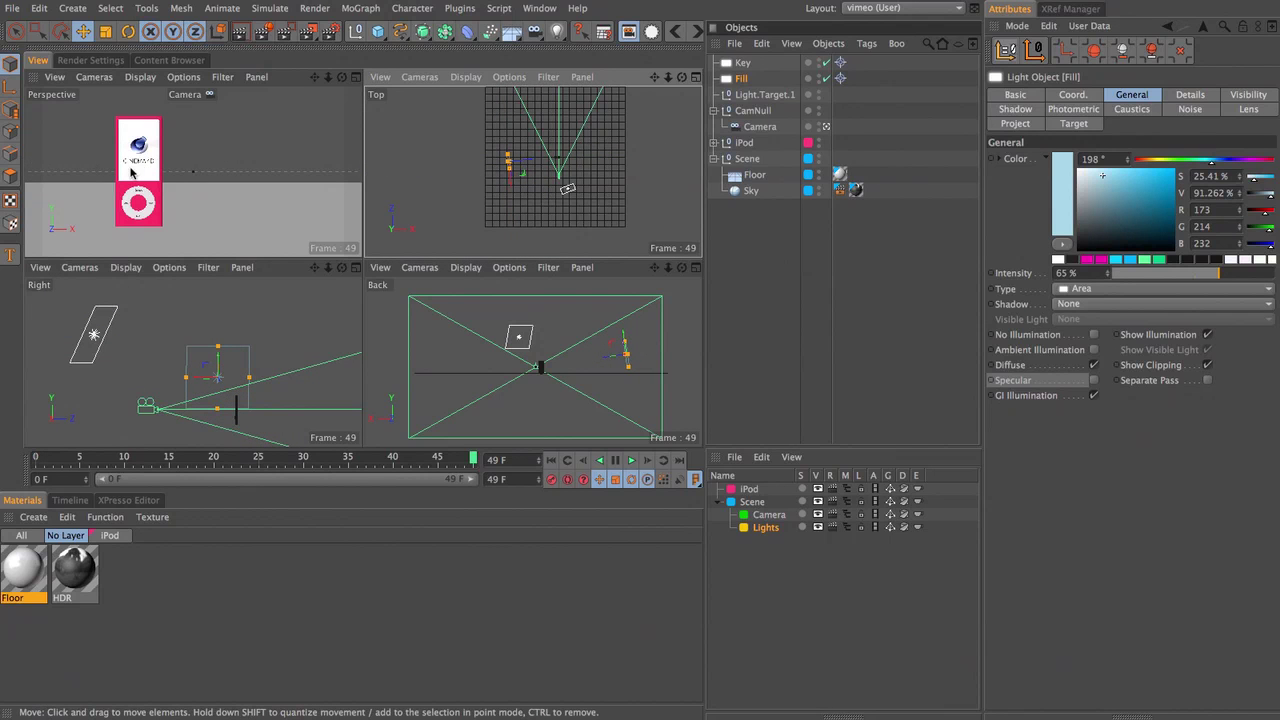
Step: Compare full-size perspective renders of the iPod's back at frame 13 with the Fill light on and off, leaving it on
left_click_drag(473, 457, 151, 457)
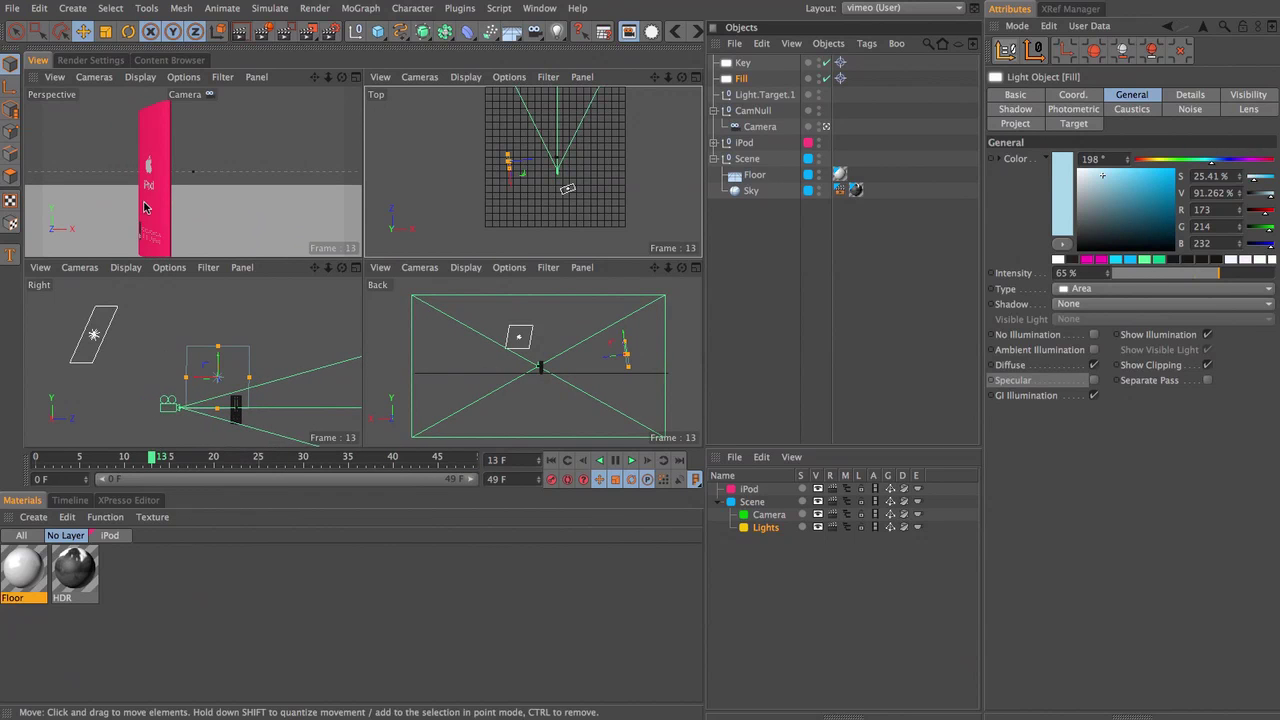
middle_click(161, 158)
key("ctrl+r")
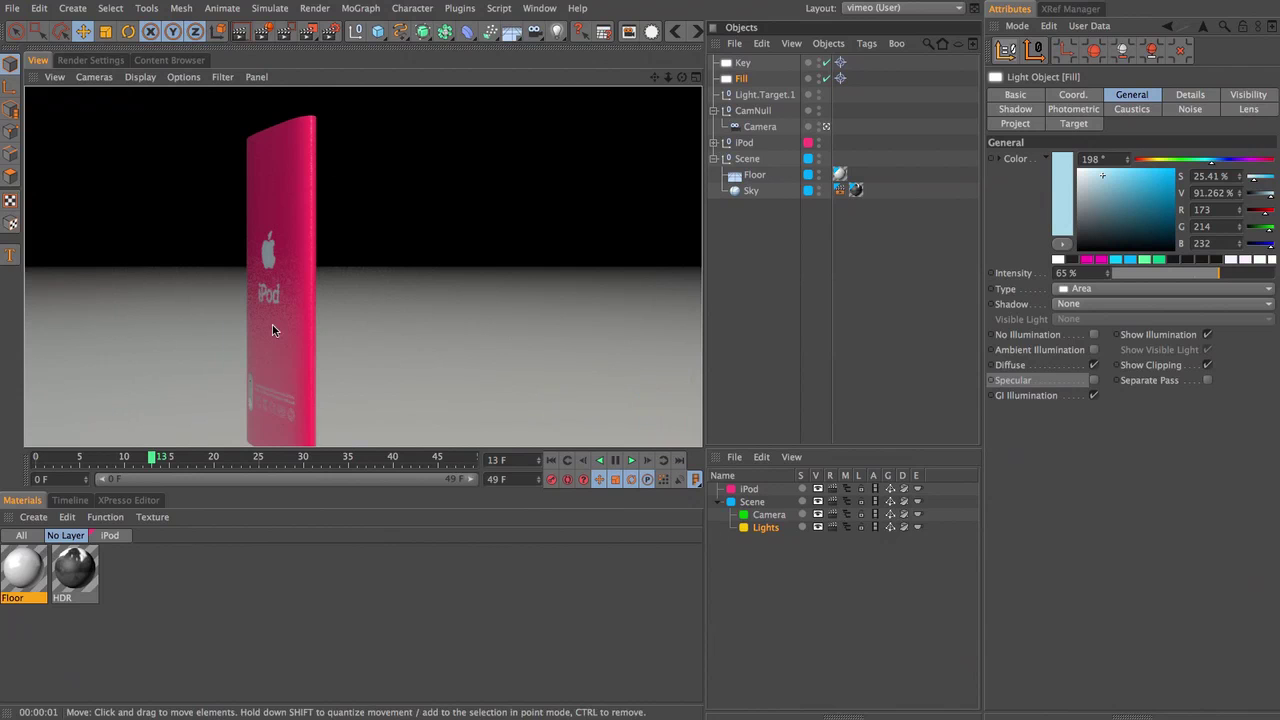
left_click(826, 79)
key("ctrl+r")
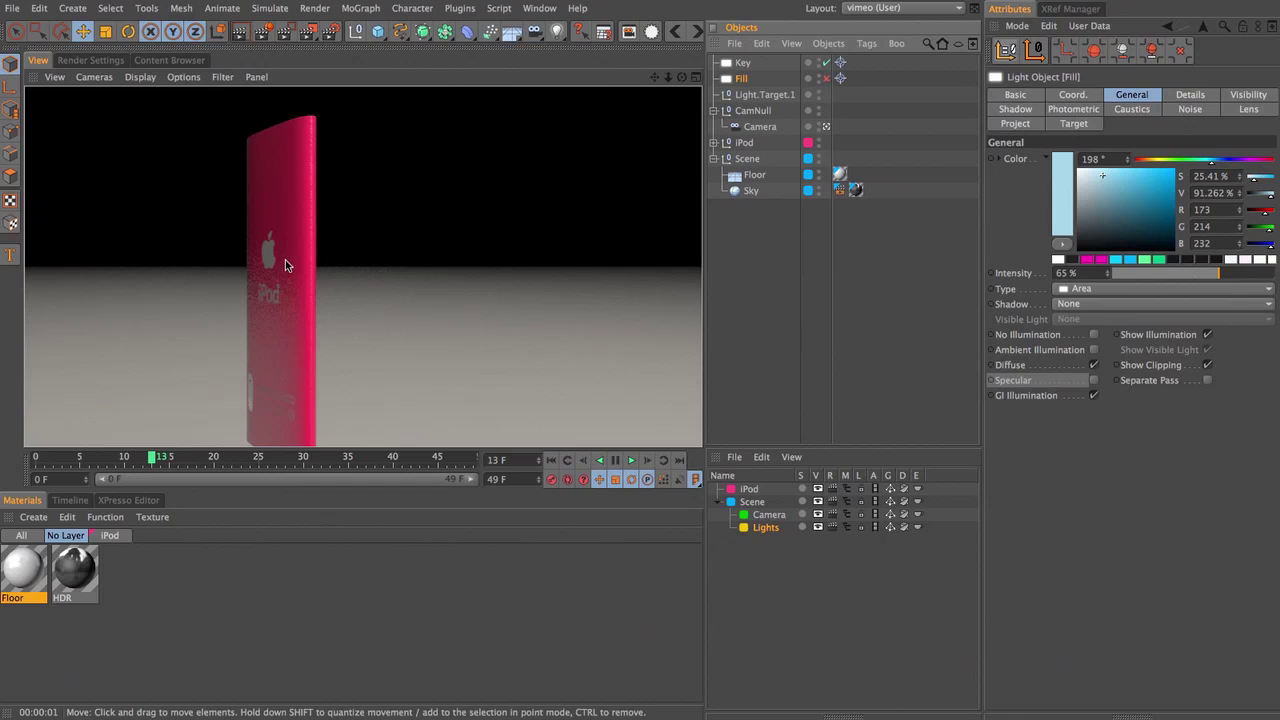
left_click(826, 79)
Step: Check the rendered lighting on the iPod's front at frame 24 and go to frame 41
left_click_drag(164, 457, 253, 457)
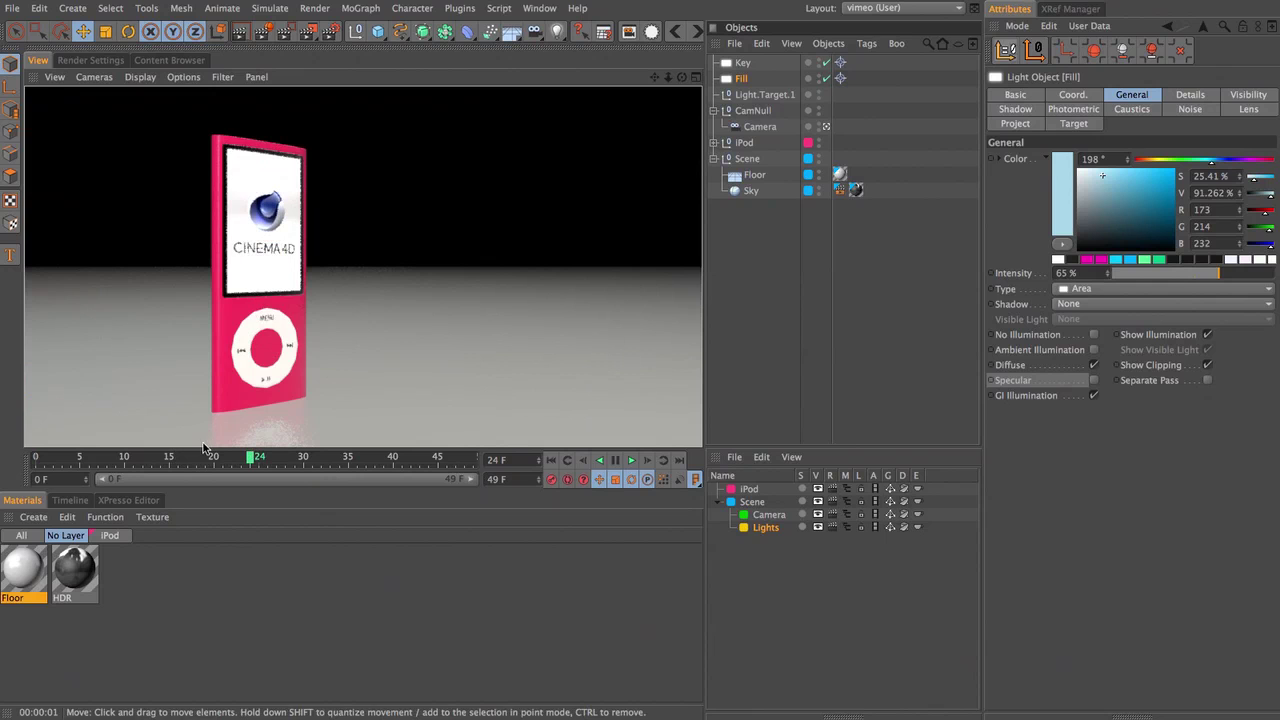
left_click_drag(240, 460, 381, 459)
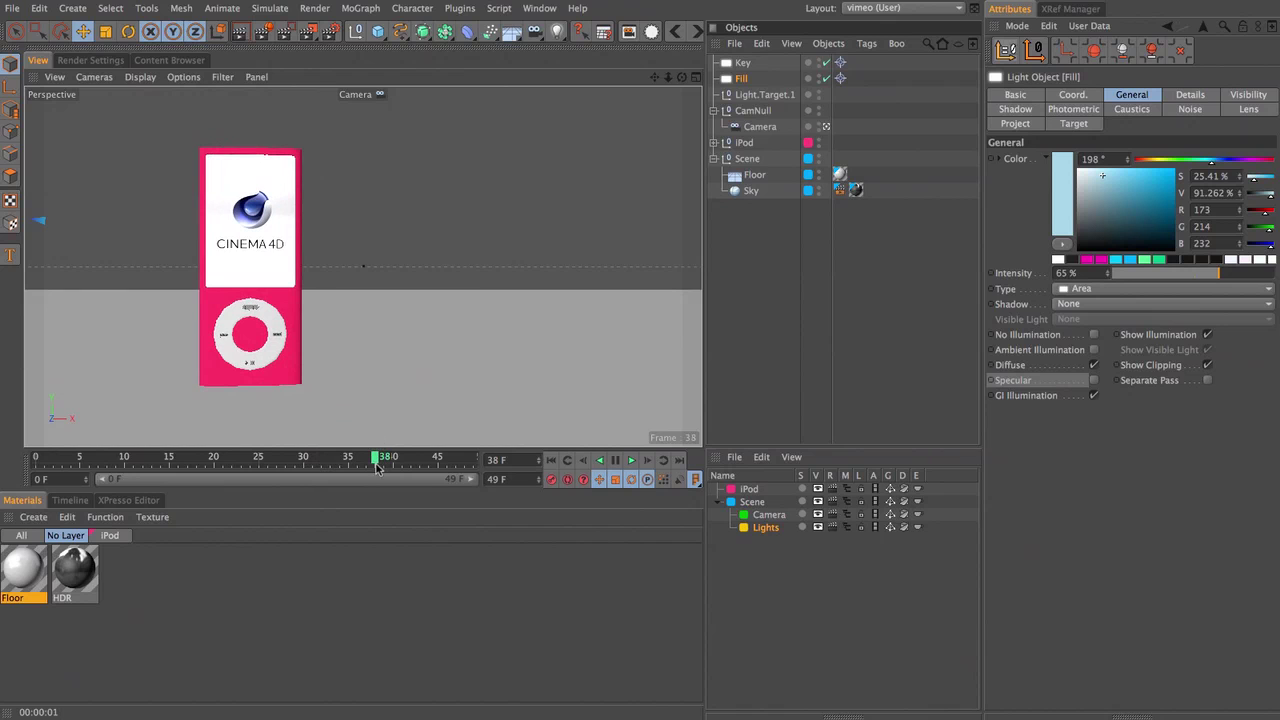
left_click_drag(375, 457, 406, 457)
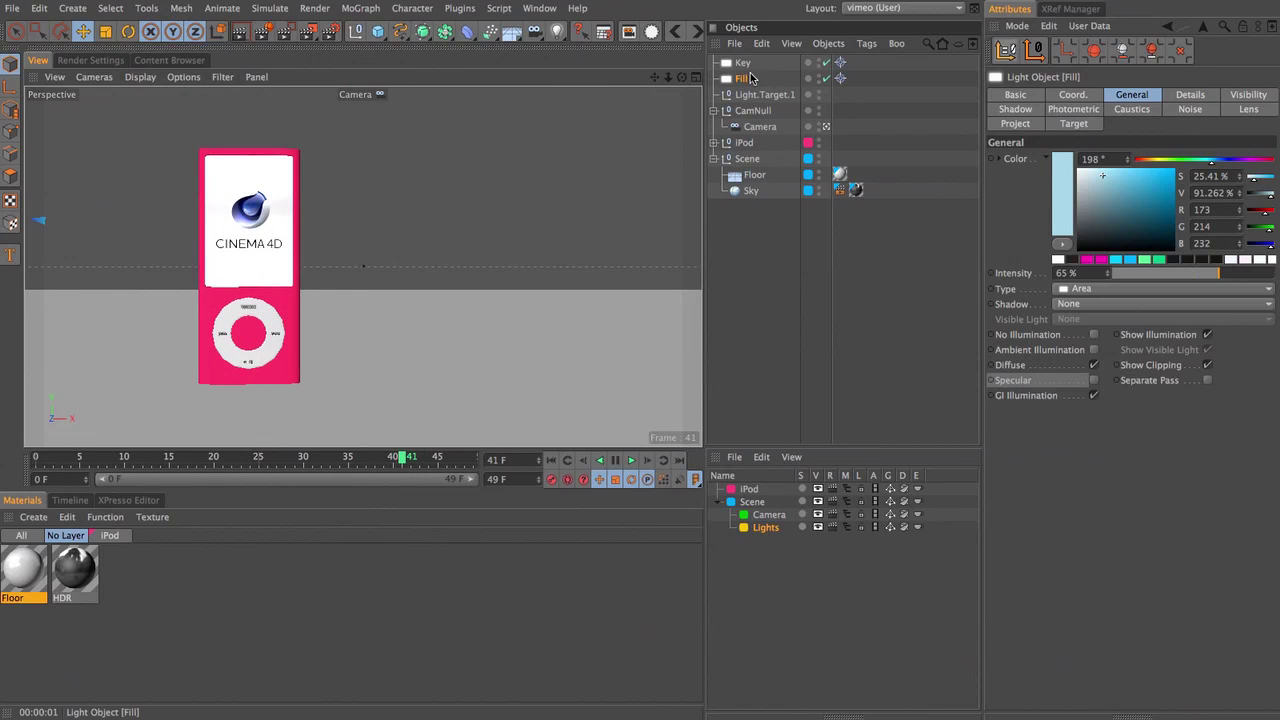
Step: Duplicate the Key light again and name the copy Shadow
left_click(745, 64)
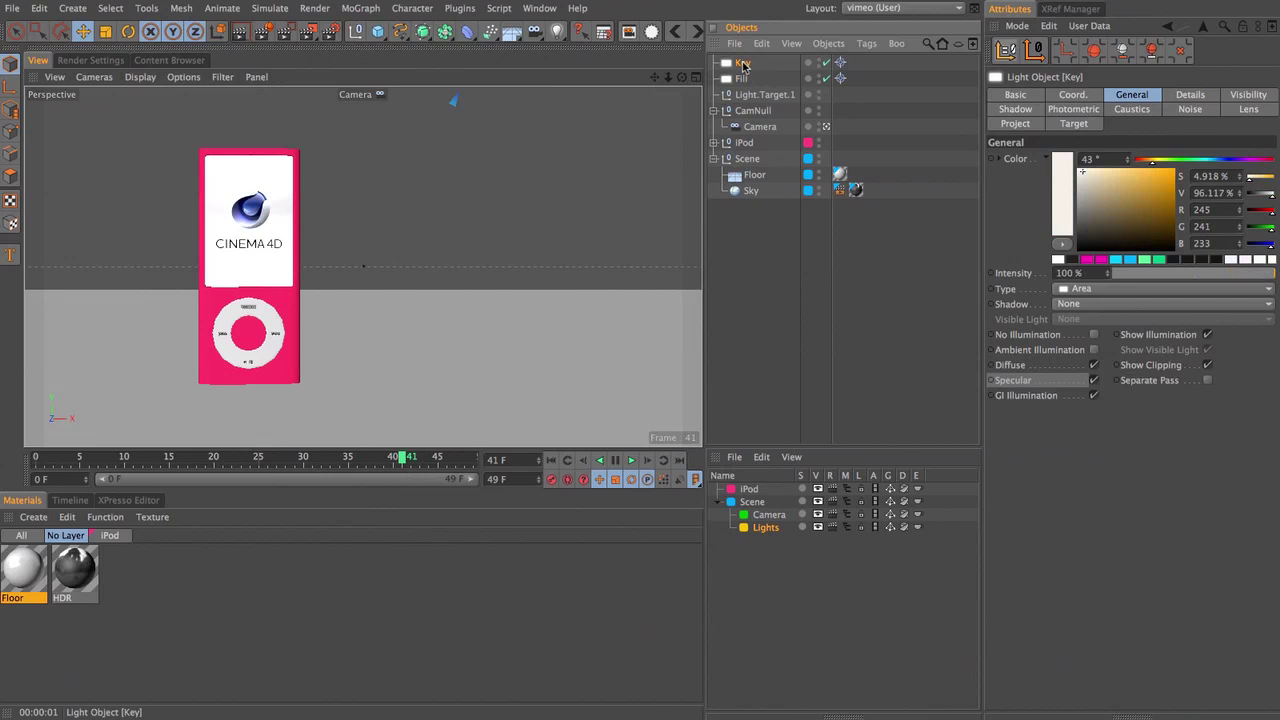
left_click_drag(743, 66, 751, 73, "ctrl")
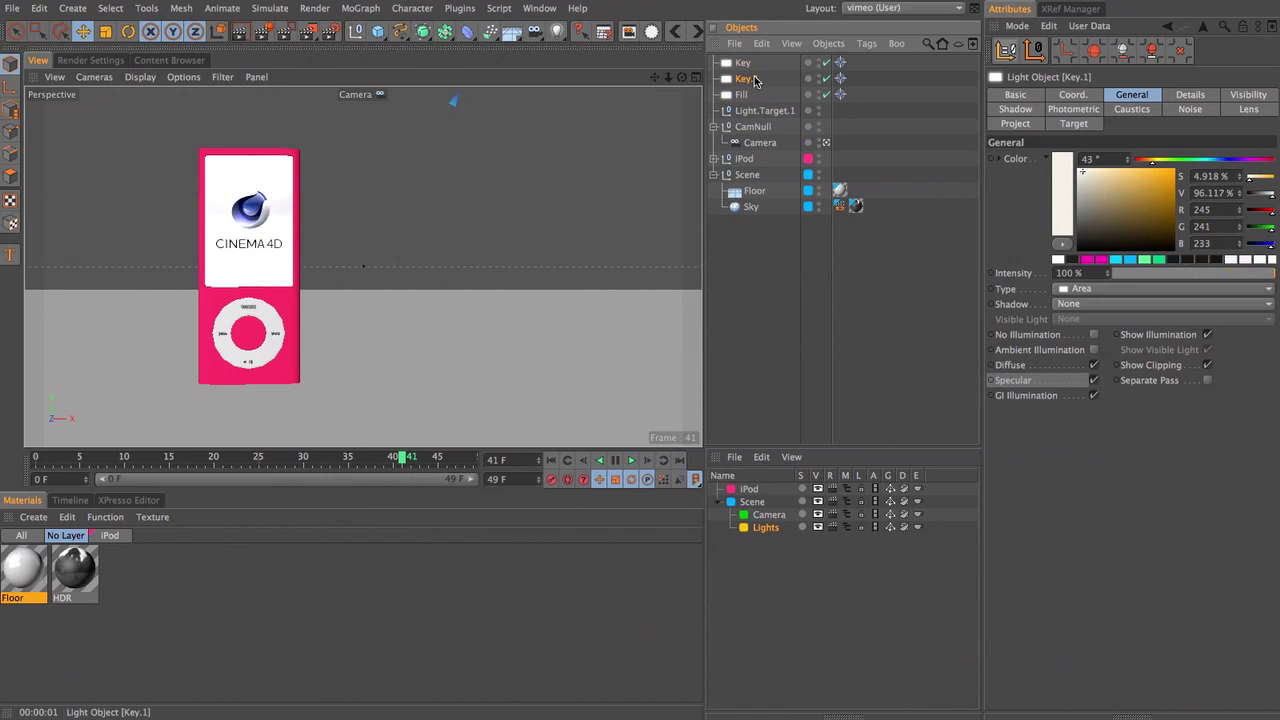
double_click(757, 79)
type("Sha")
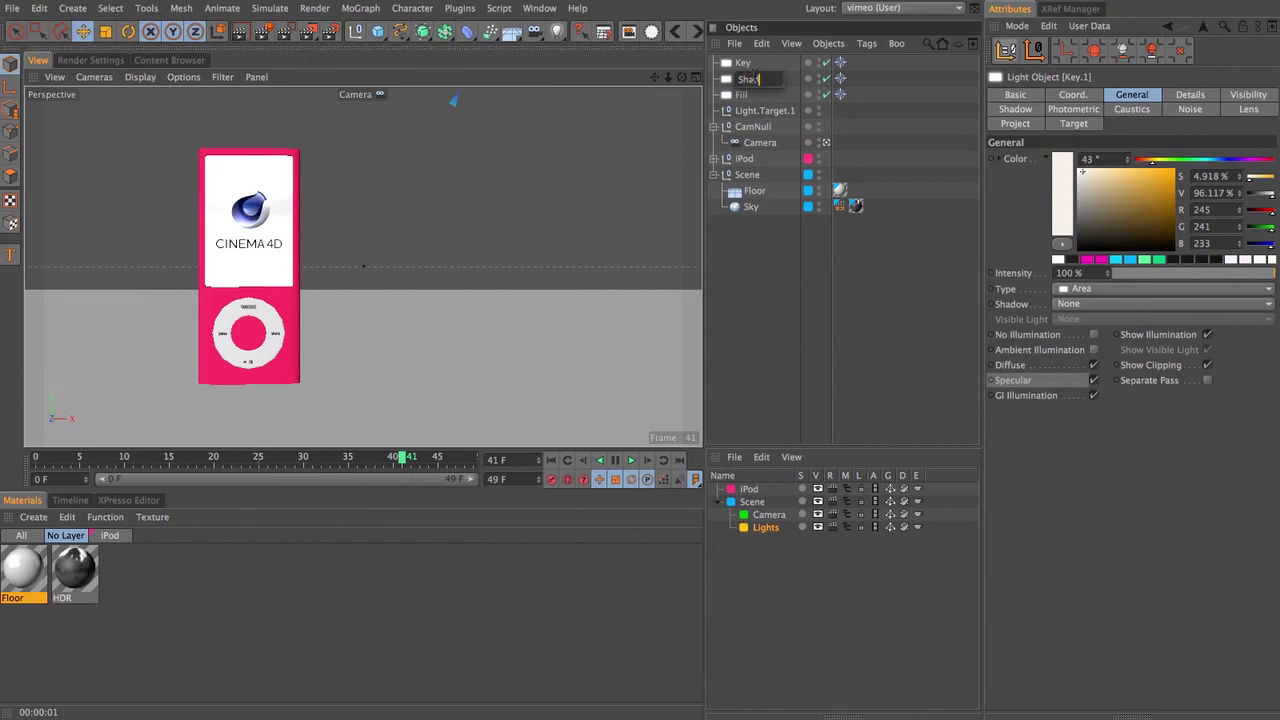
type("dow")
key("Return")
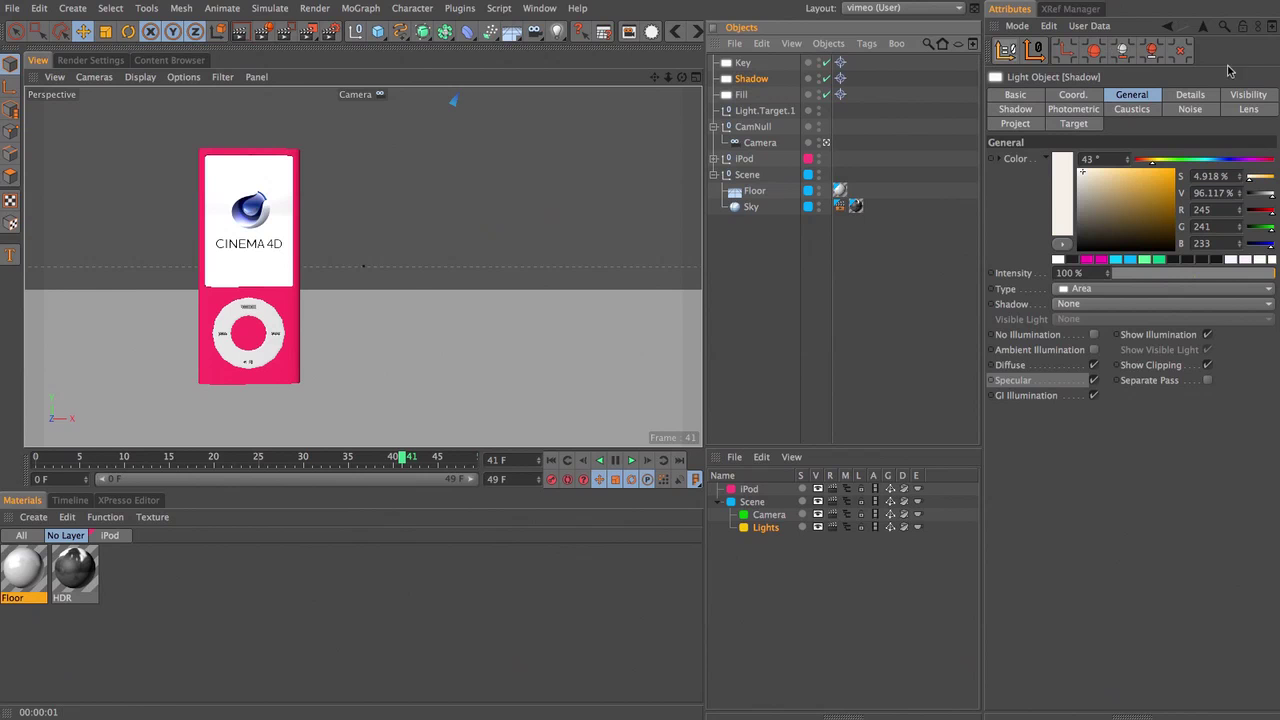
Step: Enable Shadow Caster on the Shadow light, set its shadow type to Area and show its shadow settings
left_click(1189, 96)
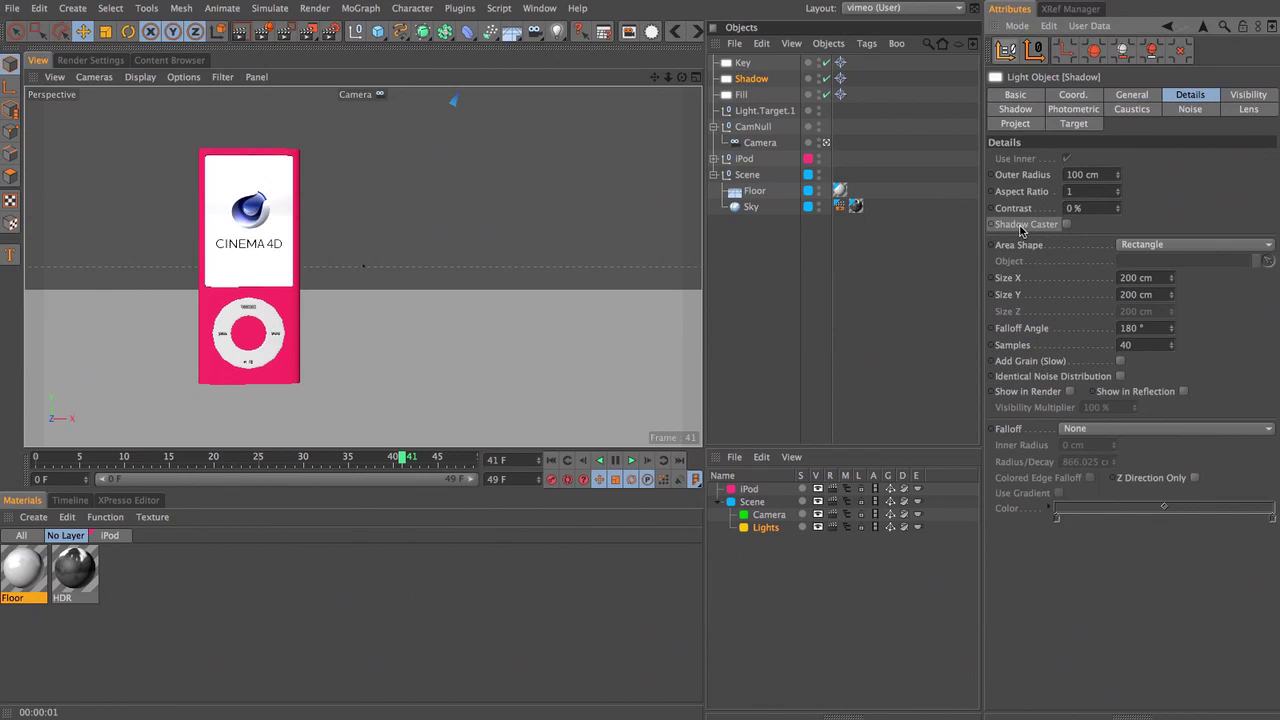
left_click(1066, 224)
left_click(1137, 95)
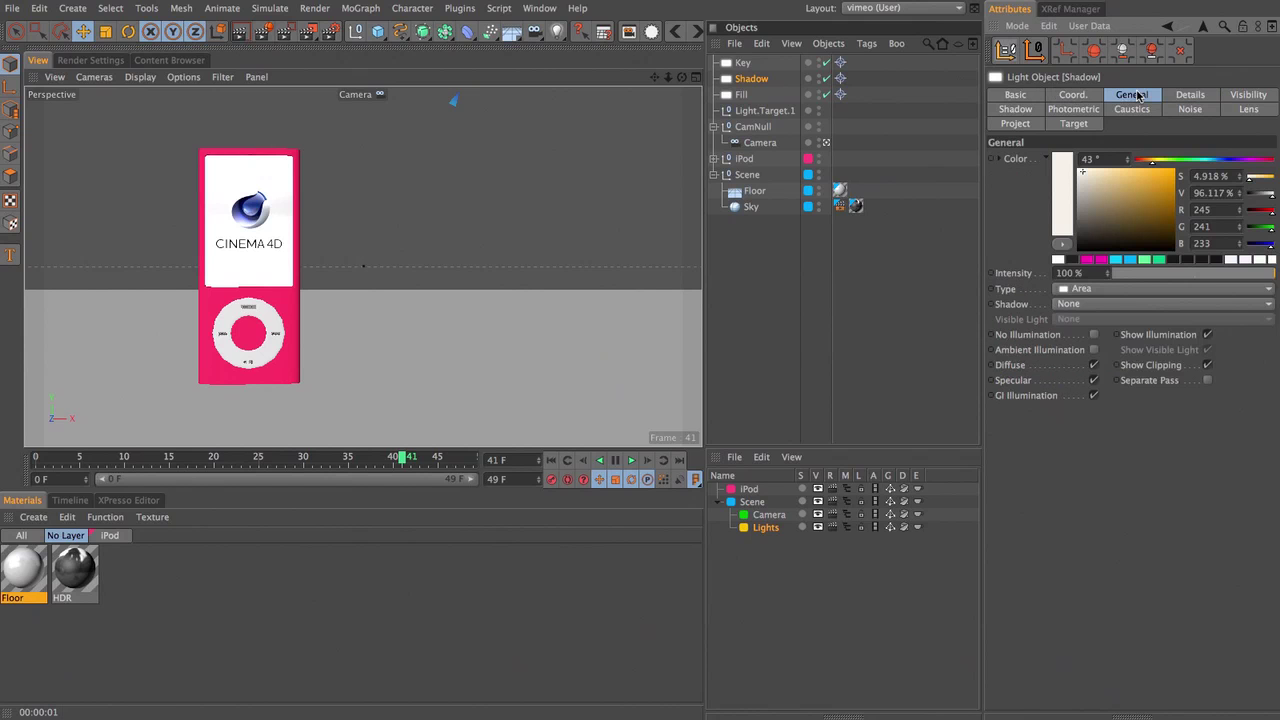
left_click(1095, 303)
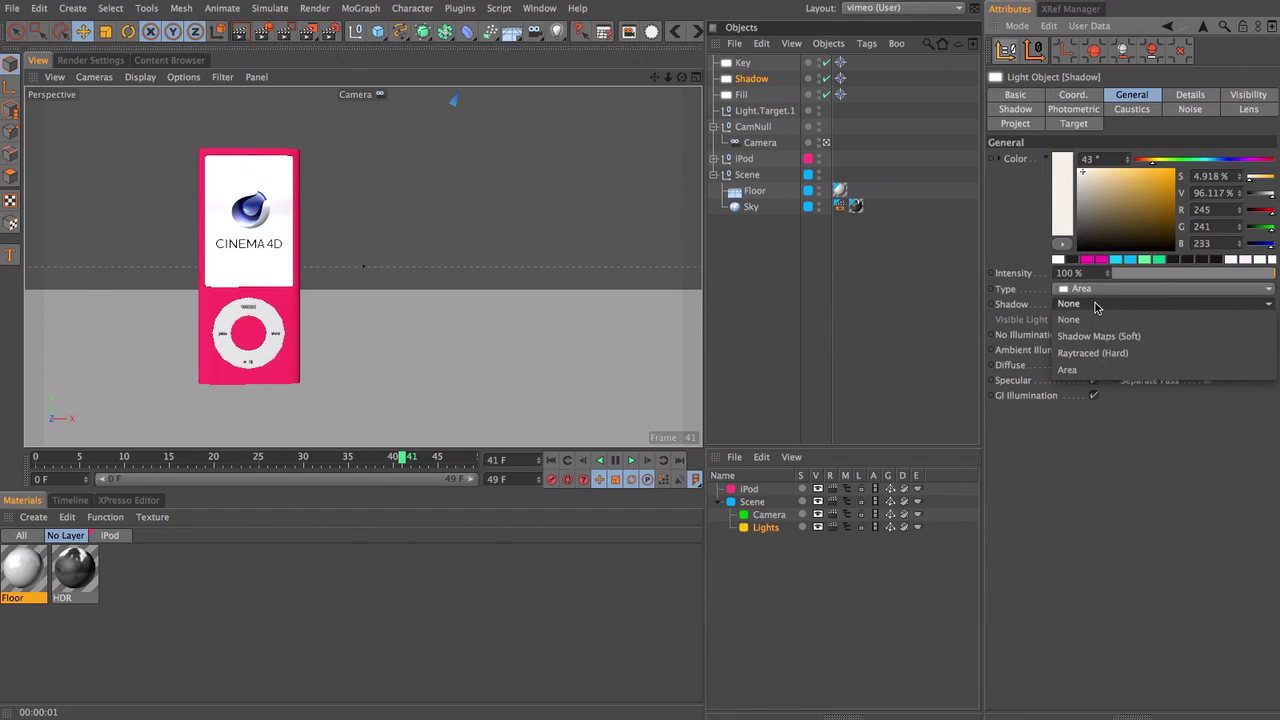
left_click(1097, 374)
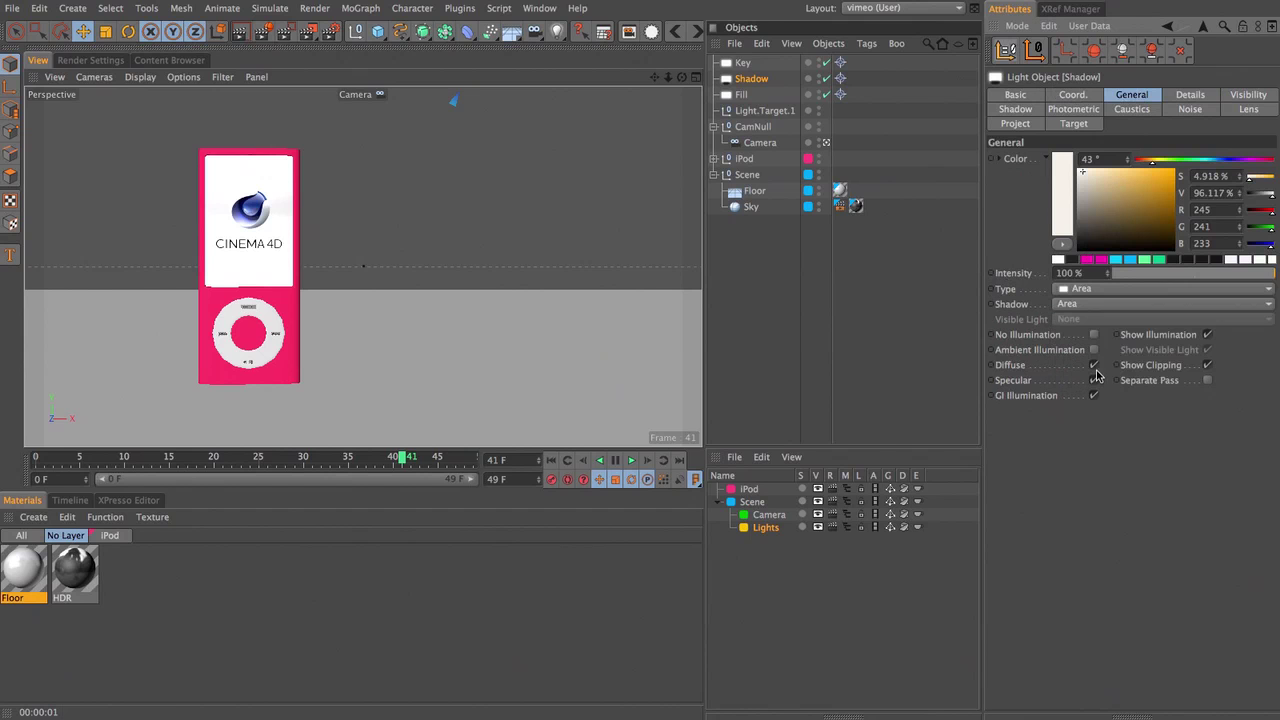
left_click(1027, 112)
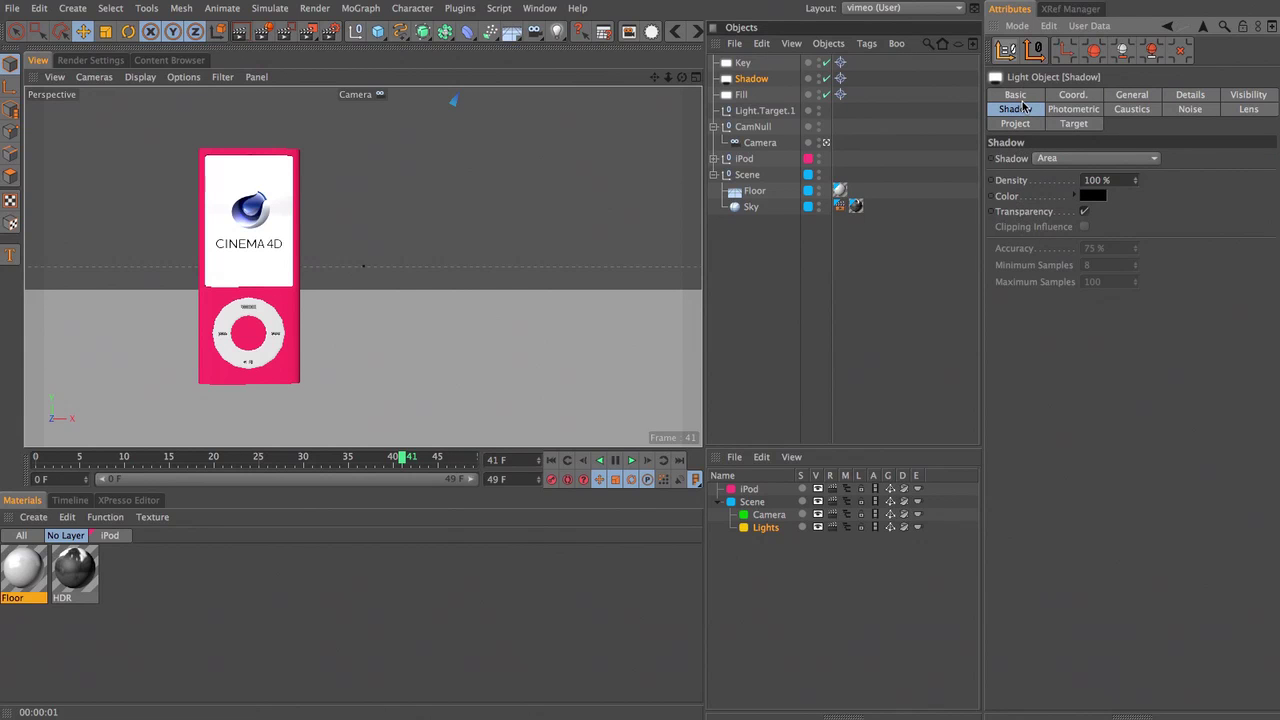
Step: Review the Shadow light's accuracy and sample settings and render the perspective view at frame 41 to check its shadow
left_click(1030, 248)
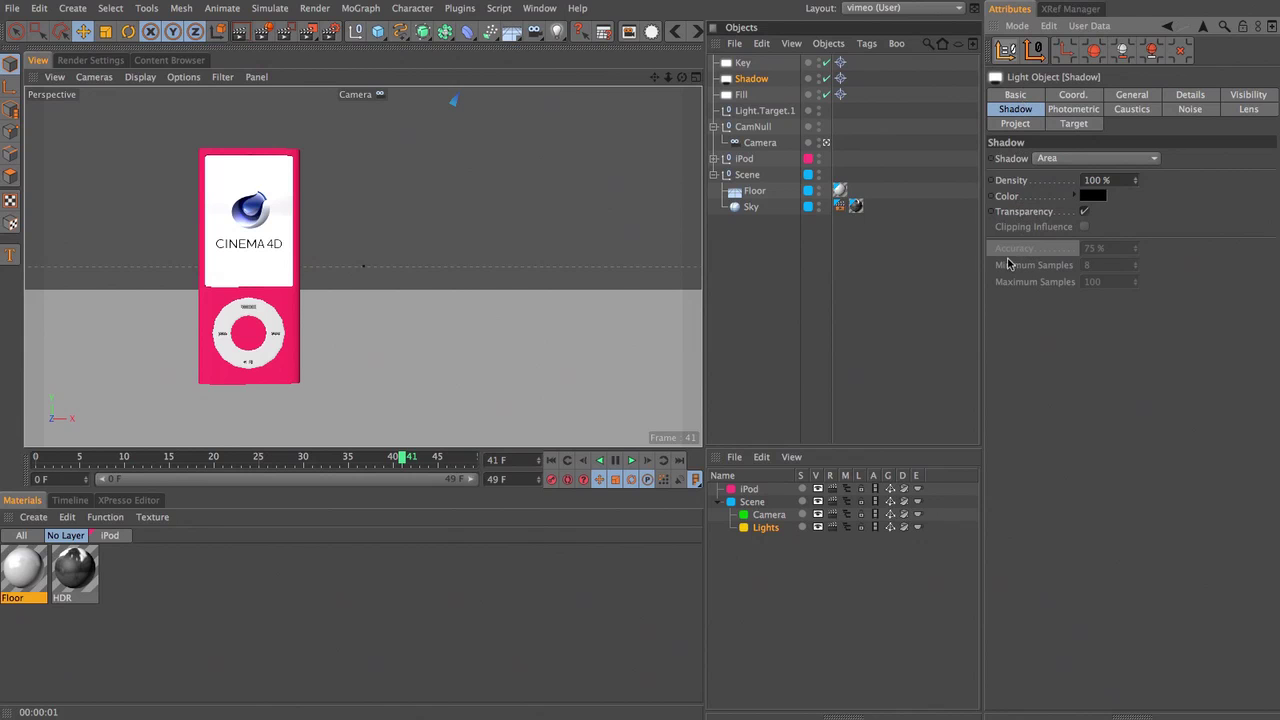
left_click(1027, 283)
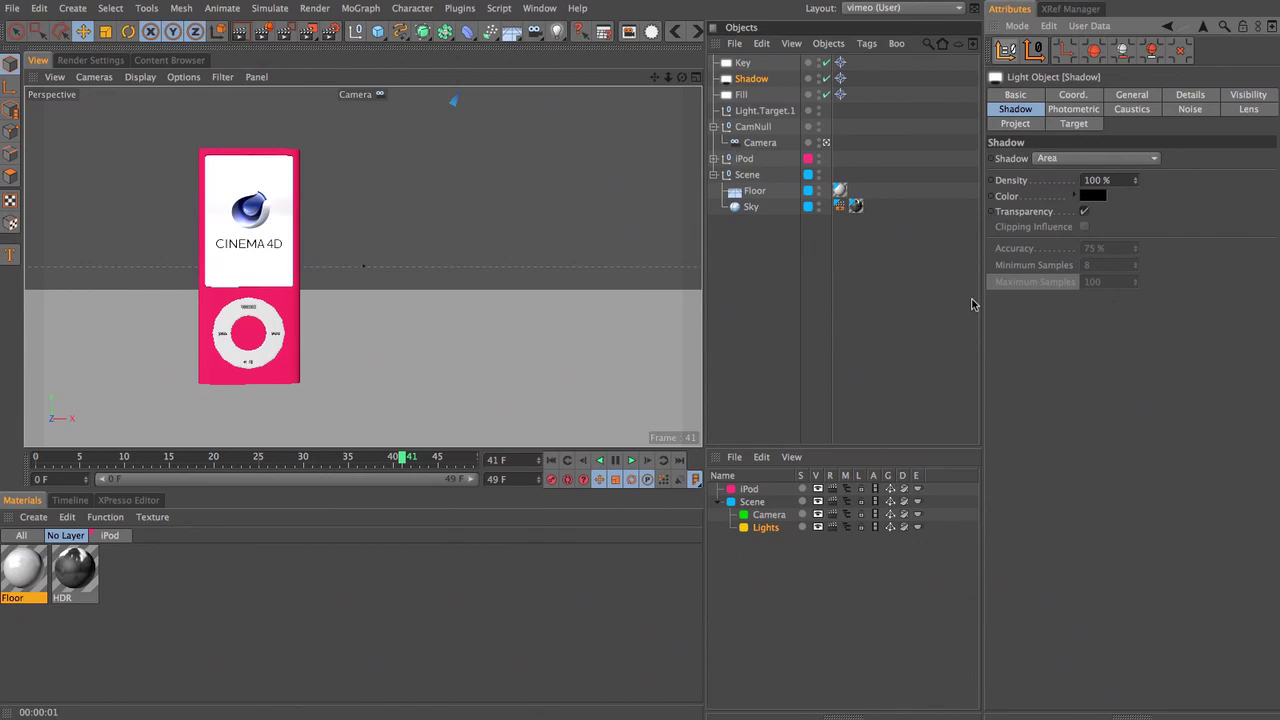
key("ctrl+r")
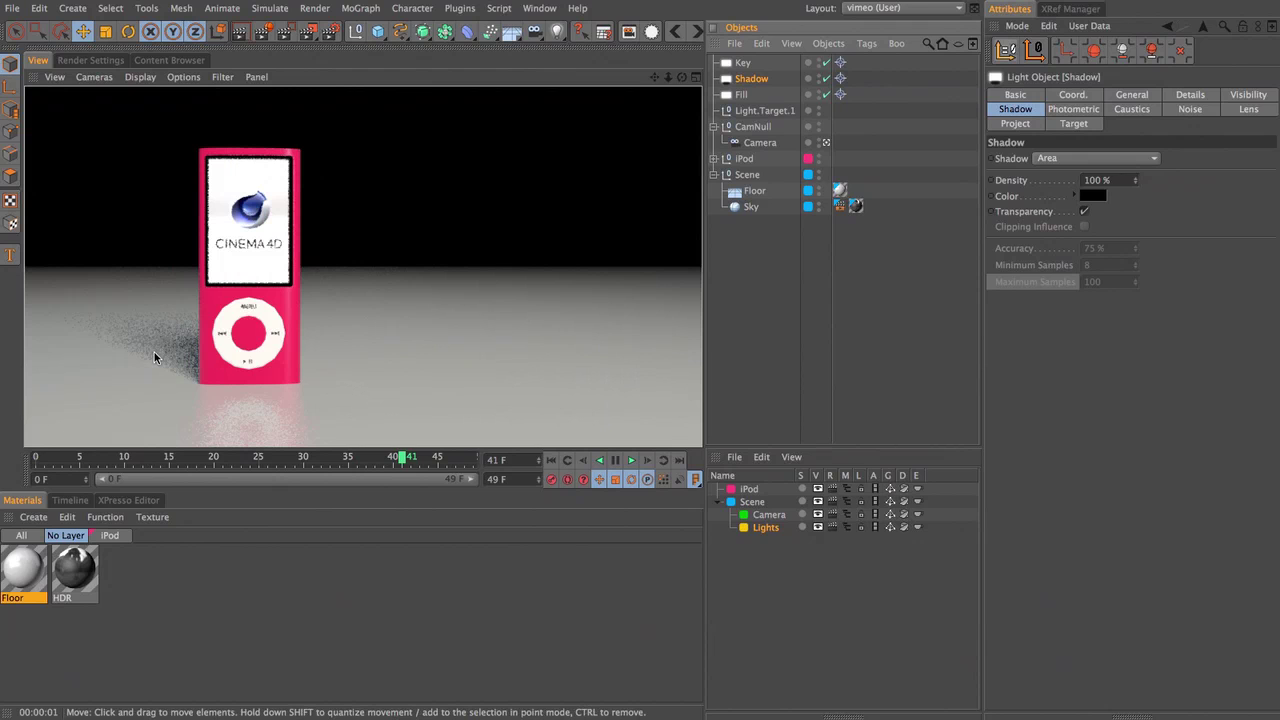
Step: In the four-view layout, shift the Shadow light toward the centre in the Top view, raise it in the Right view and render the perspective view
key("F2")
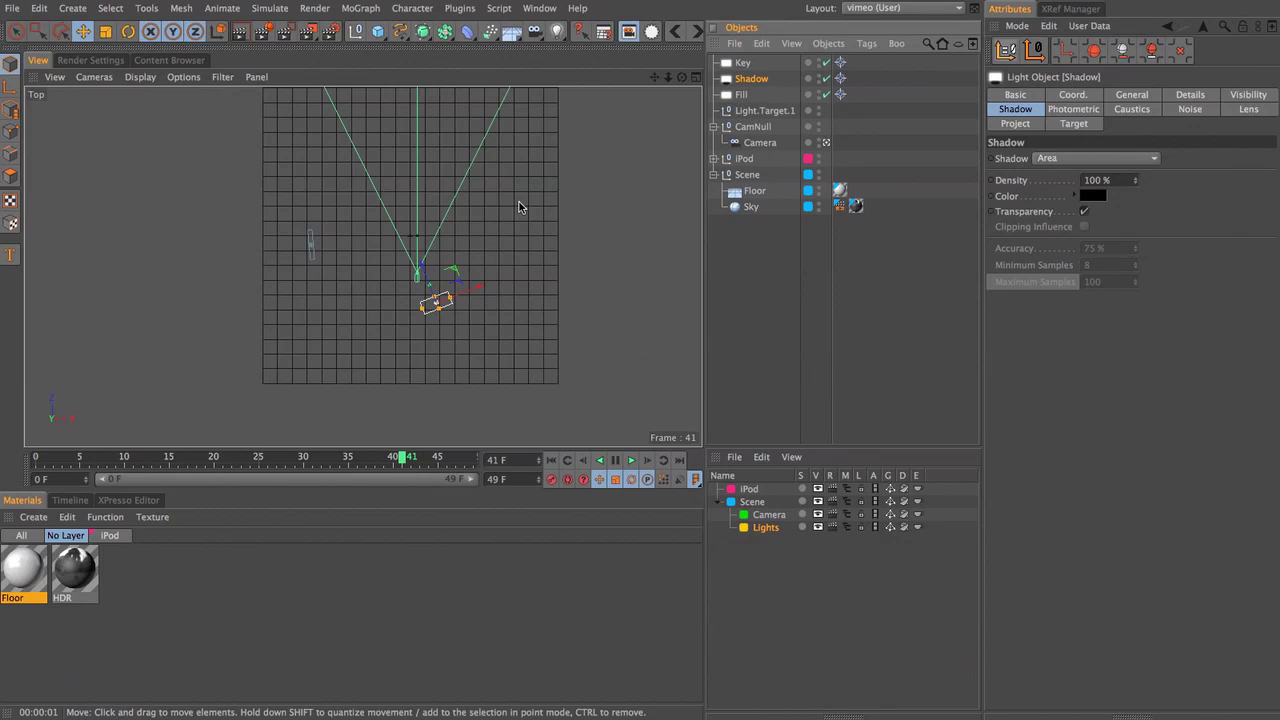
key("F5")
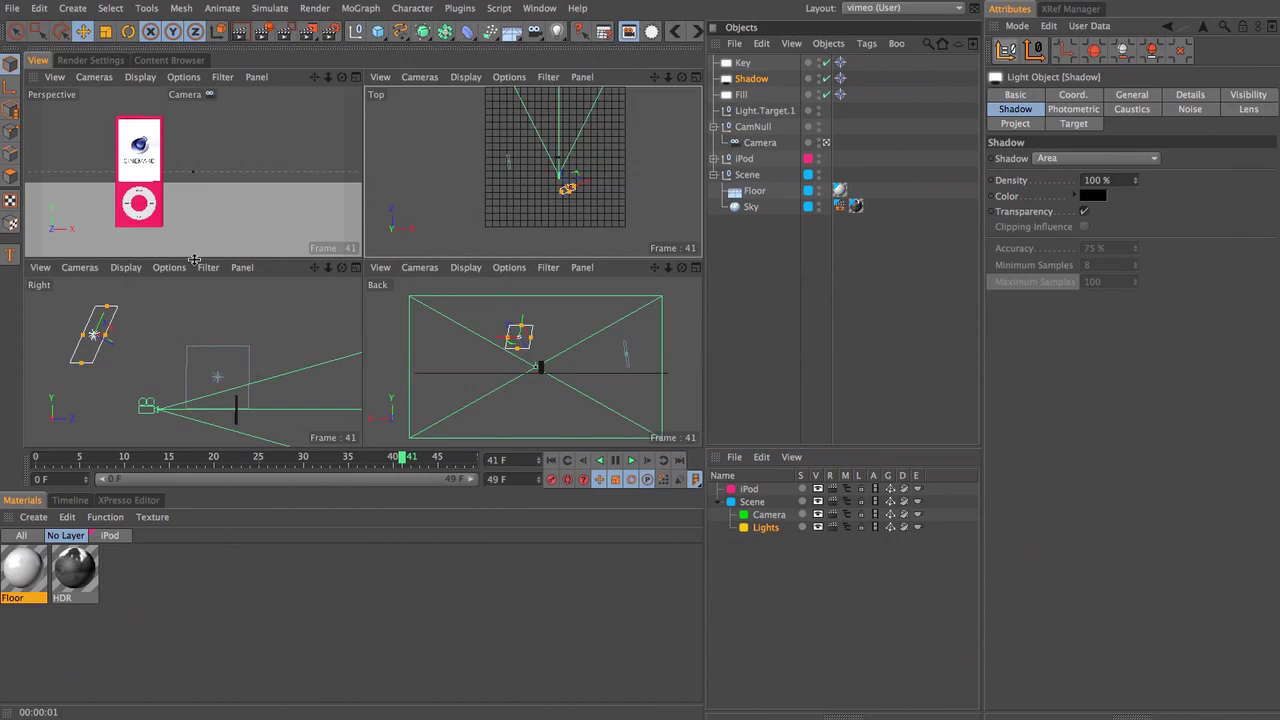
left_click_drag(198, 260, 198, 300)
left_click_drag(630, 235, 615, 230)
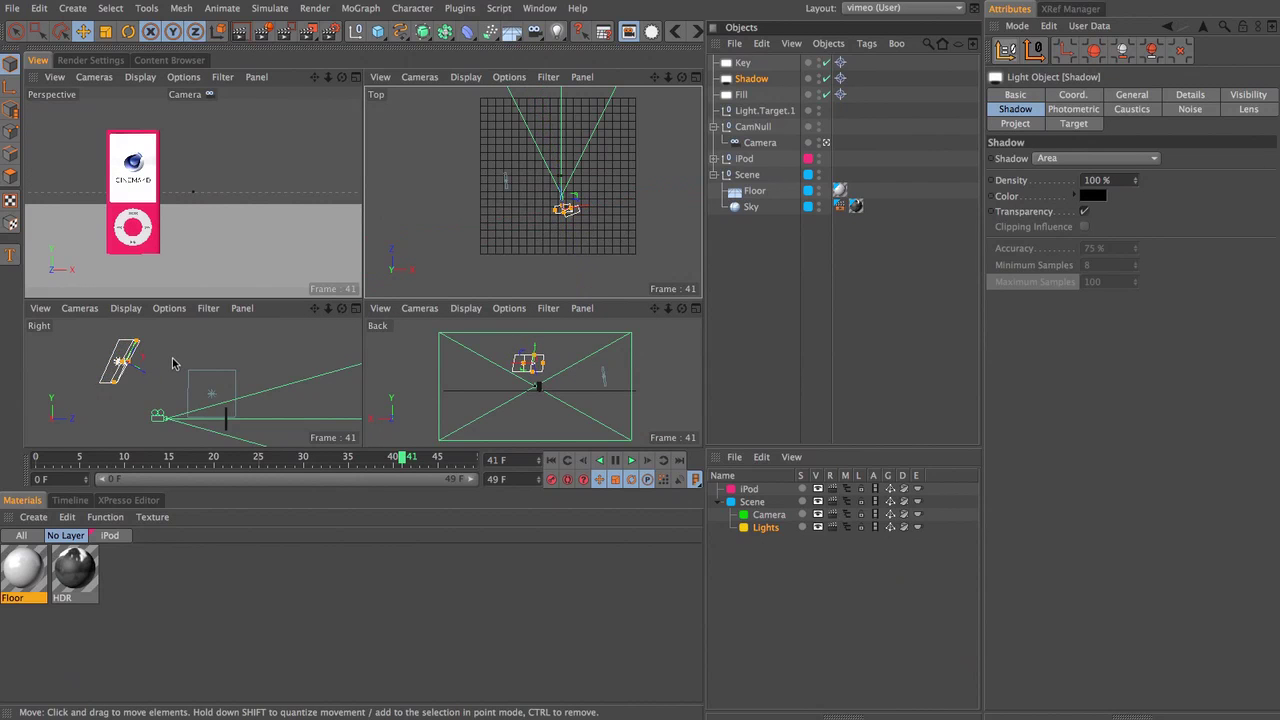
left_click_drag(170, 363, 178, 338)
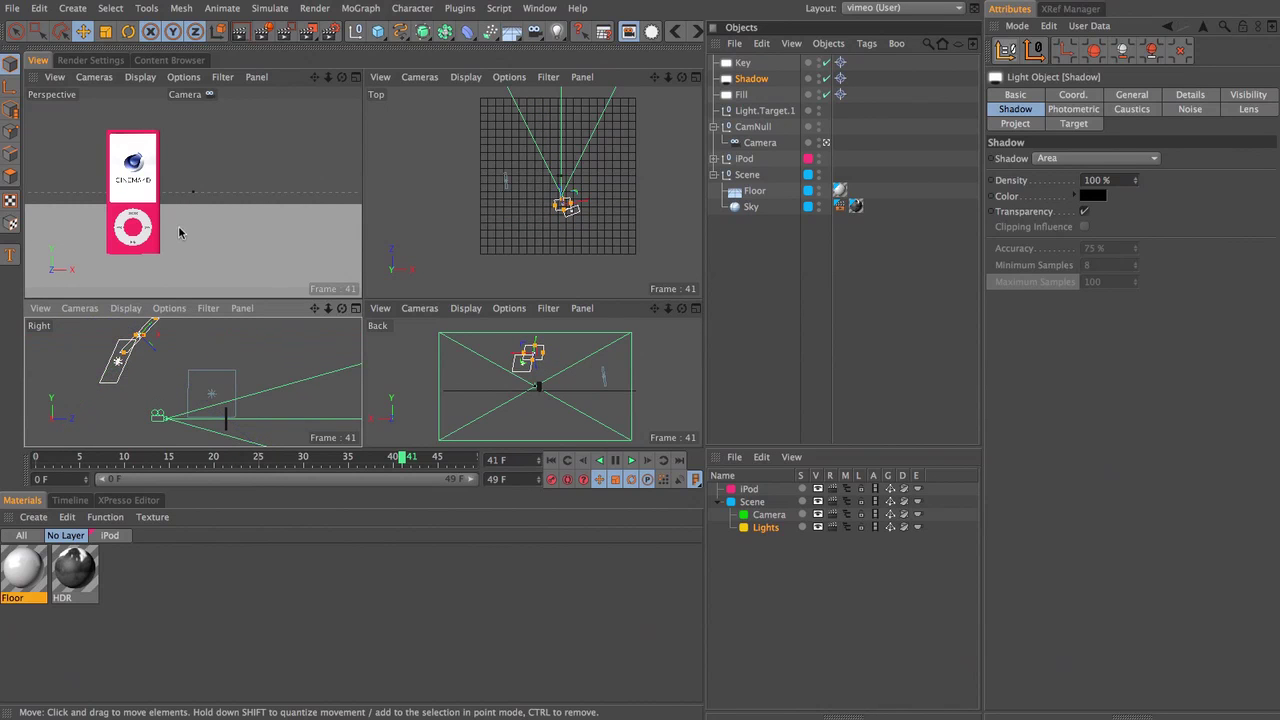
key("ctrl+r")
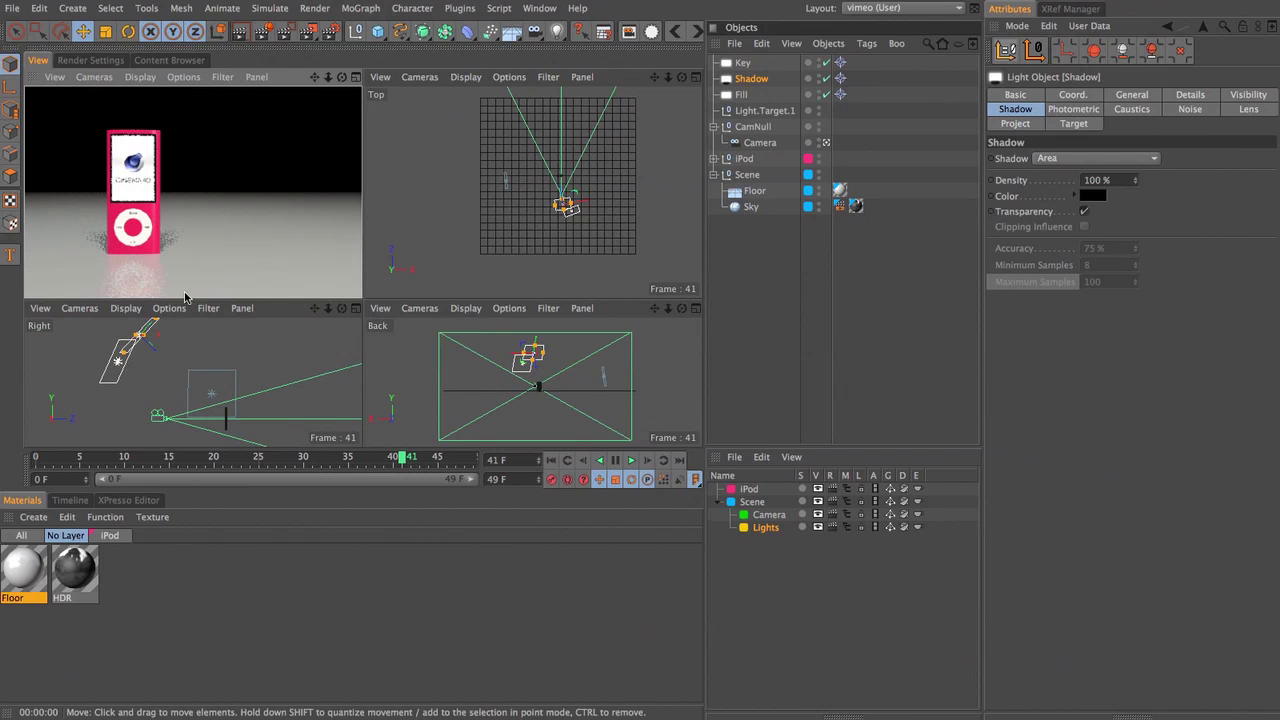
Step: Start an Interactive Render Region in the perspective view and resize it to frame the whole iPod with its floor shadow
left_click(312, 33)
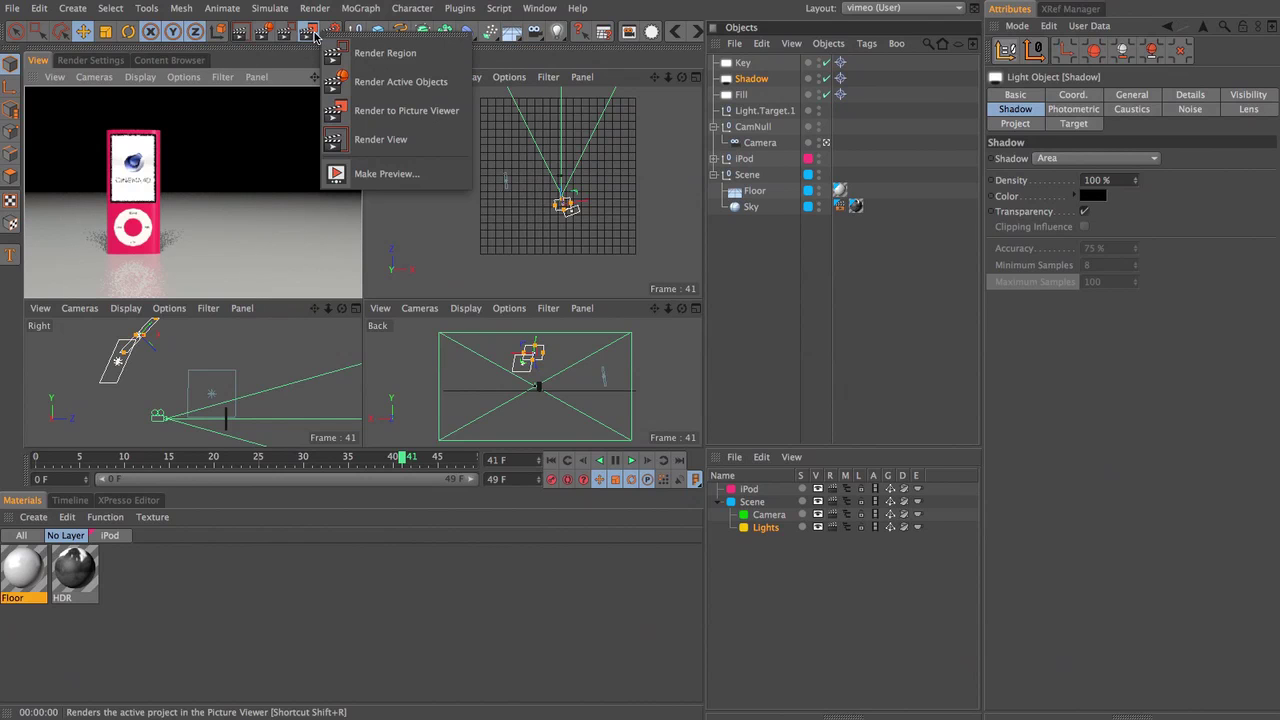
left_click(314, 8)
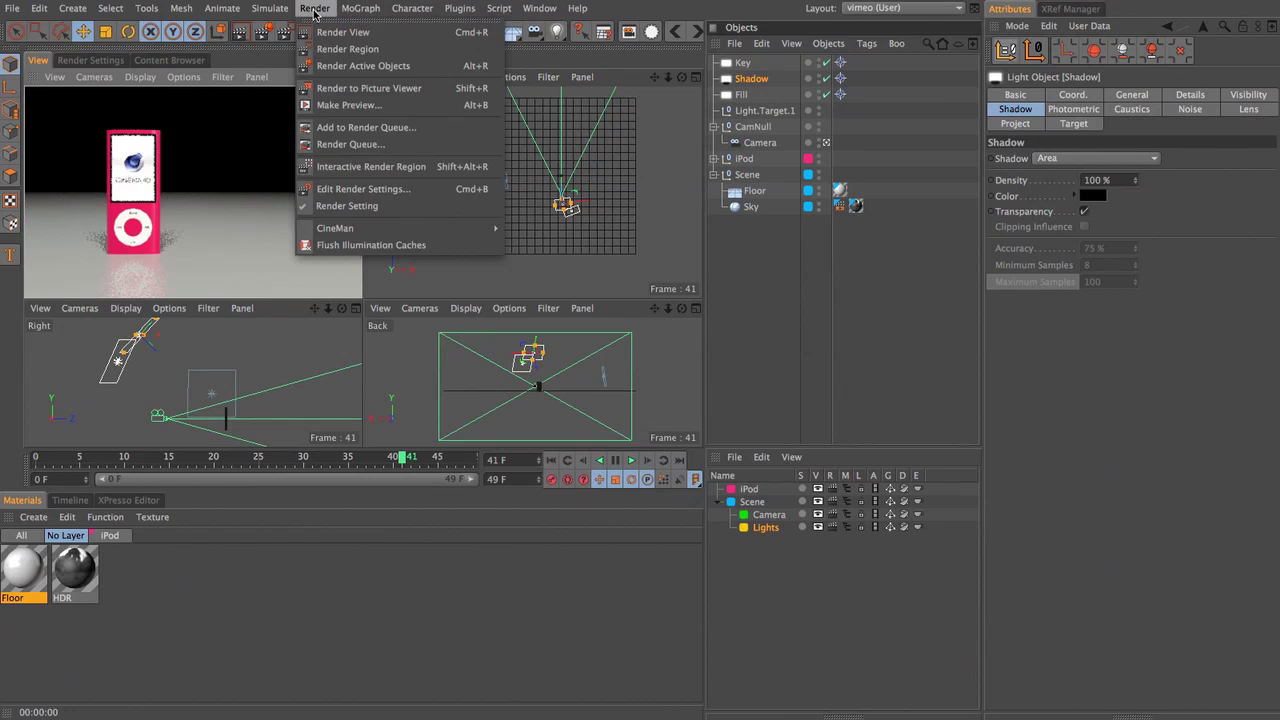
left_click(365, 168)
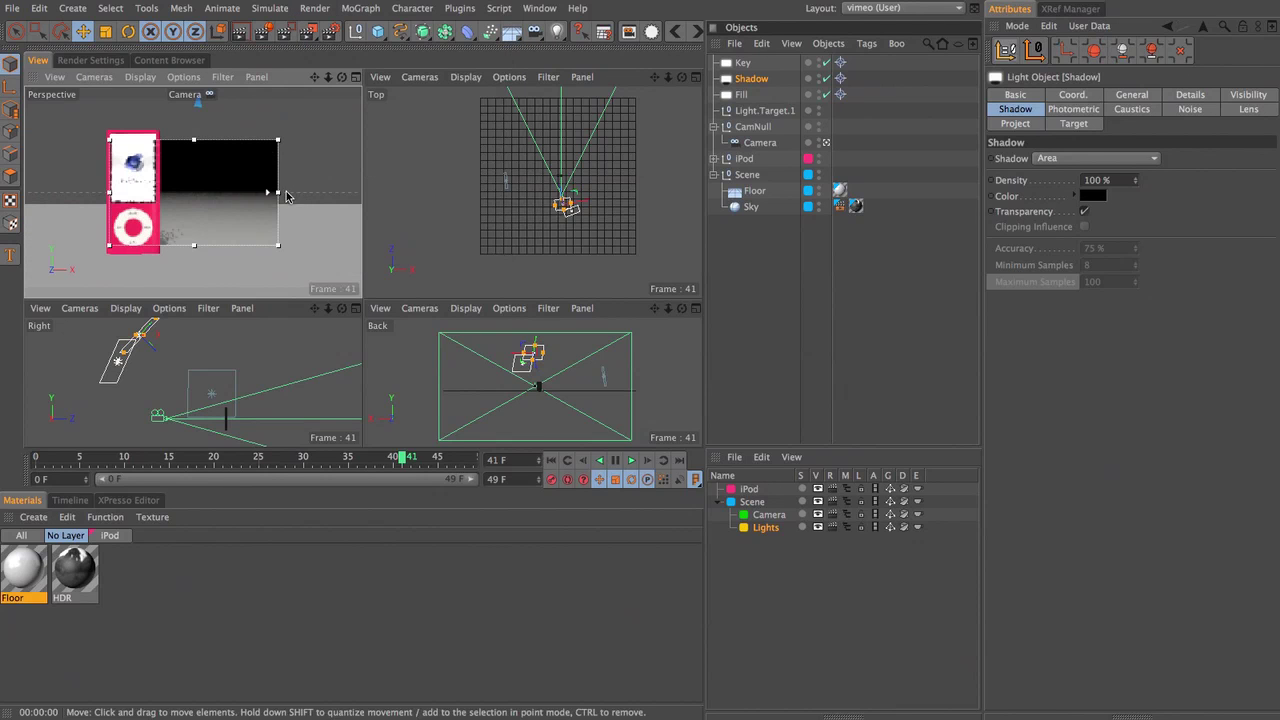
left_click_drag(279, 195, 198, 201)
left_click_drag(156, 141, 158, 115)
left_click_drag(135, 200, 119, 205)
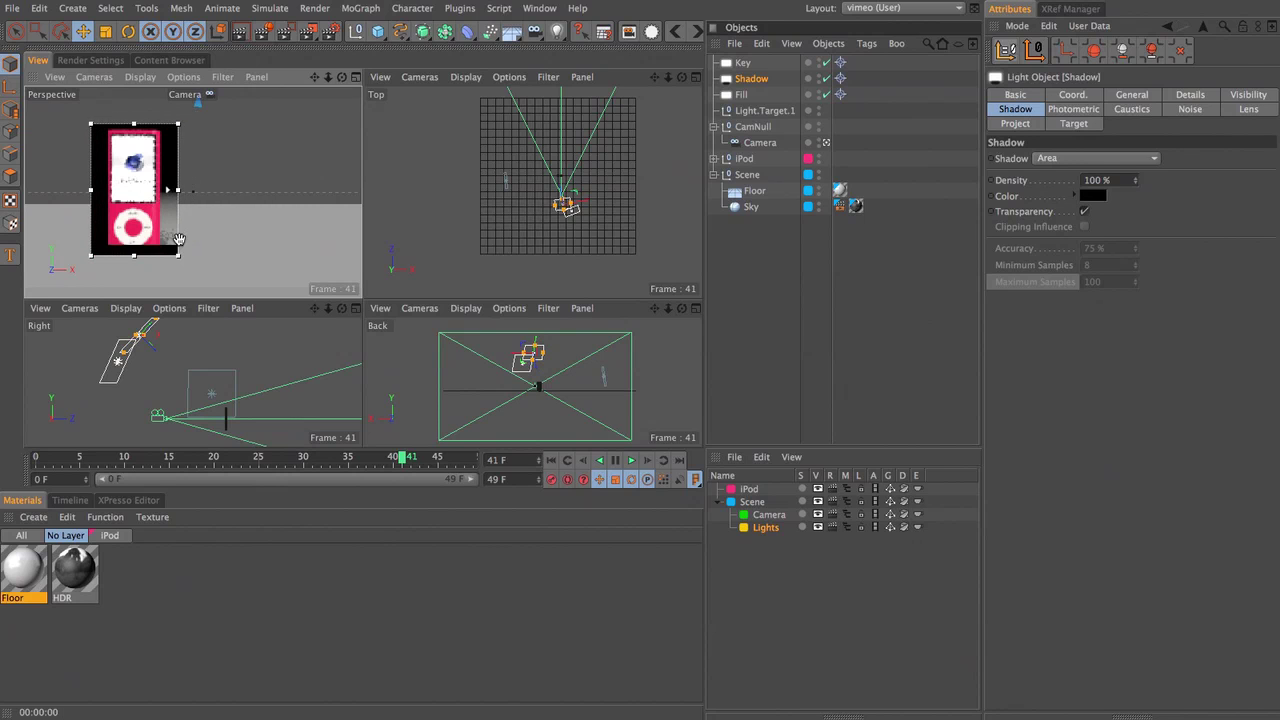
left_click_drag(181, 233, 136, 278)
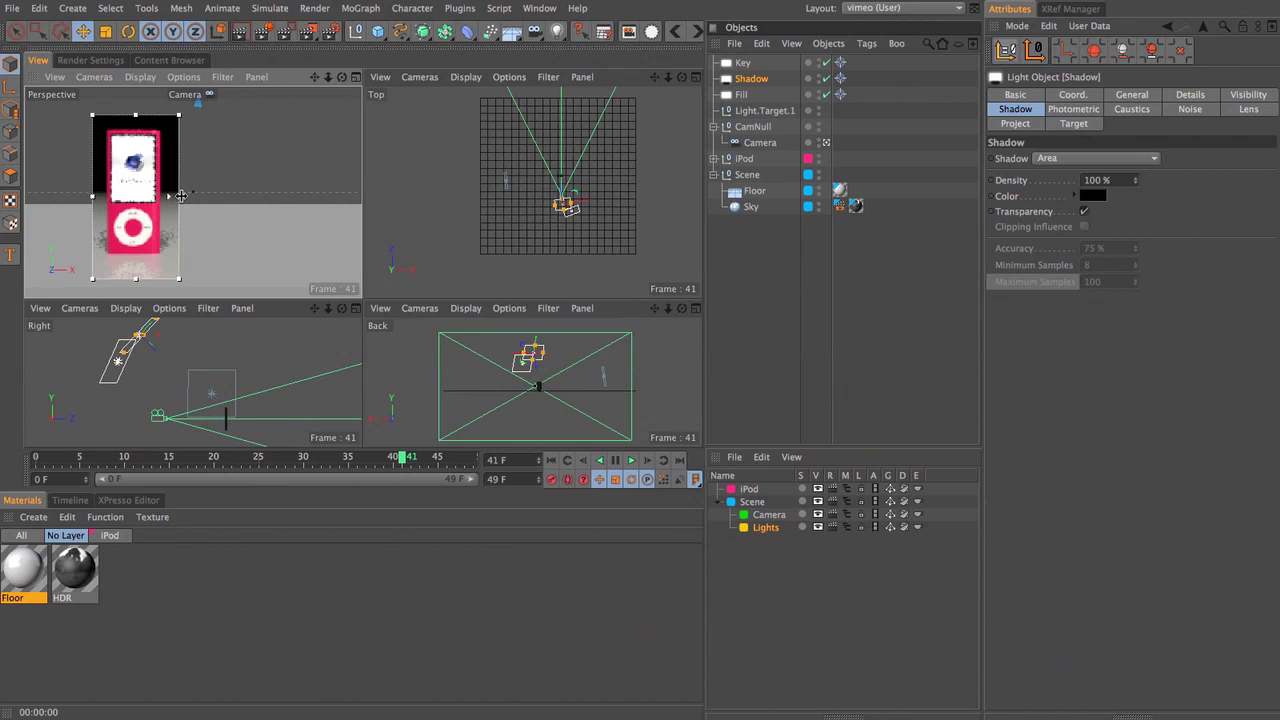
left_click_drag(180, 196, 190, 196)
left_click_drag(92, 196, 79, 196)
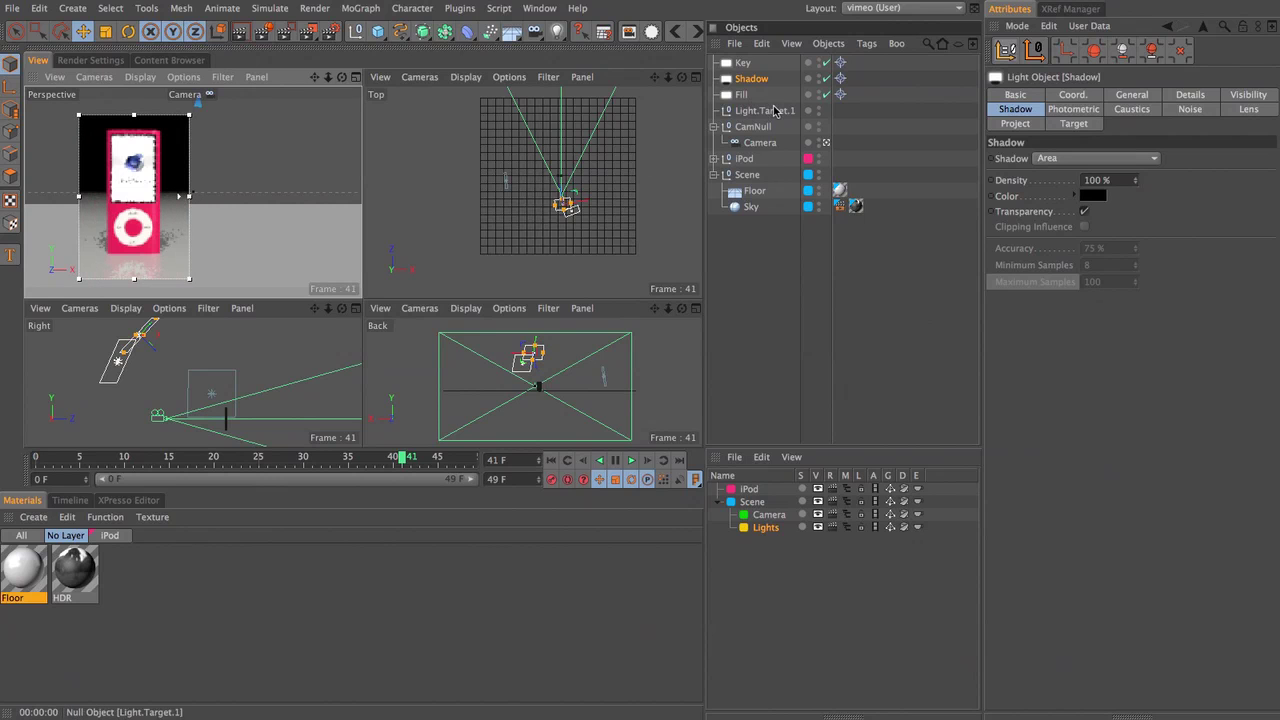
Step: Move the Shadow light farther back from the iPod in the Top view and raise the render region's preview quality
left_click_drag(569, 216, 618, 235)
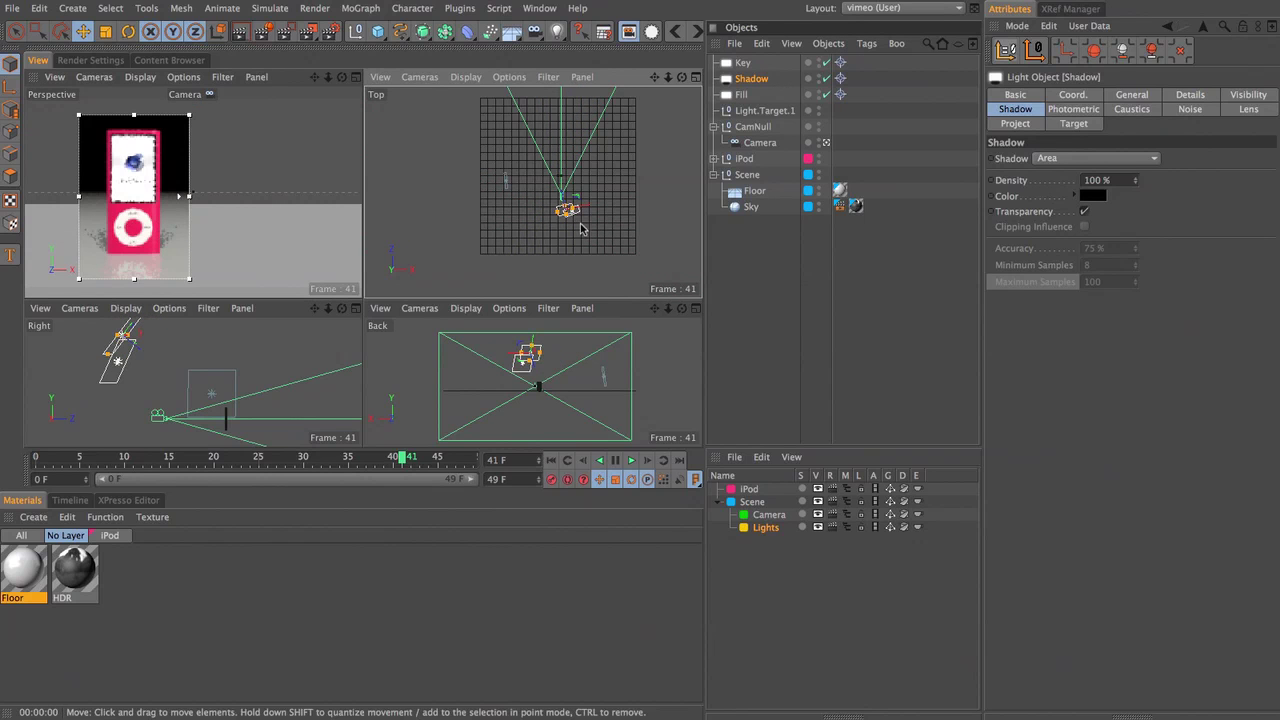
left_click_drag(179, 198, 177, 264)
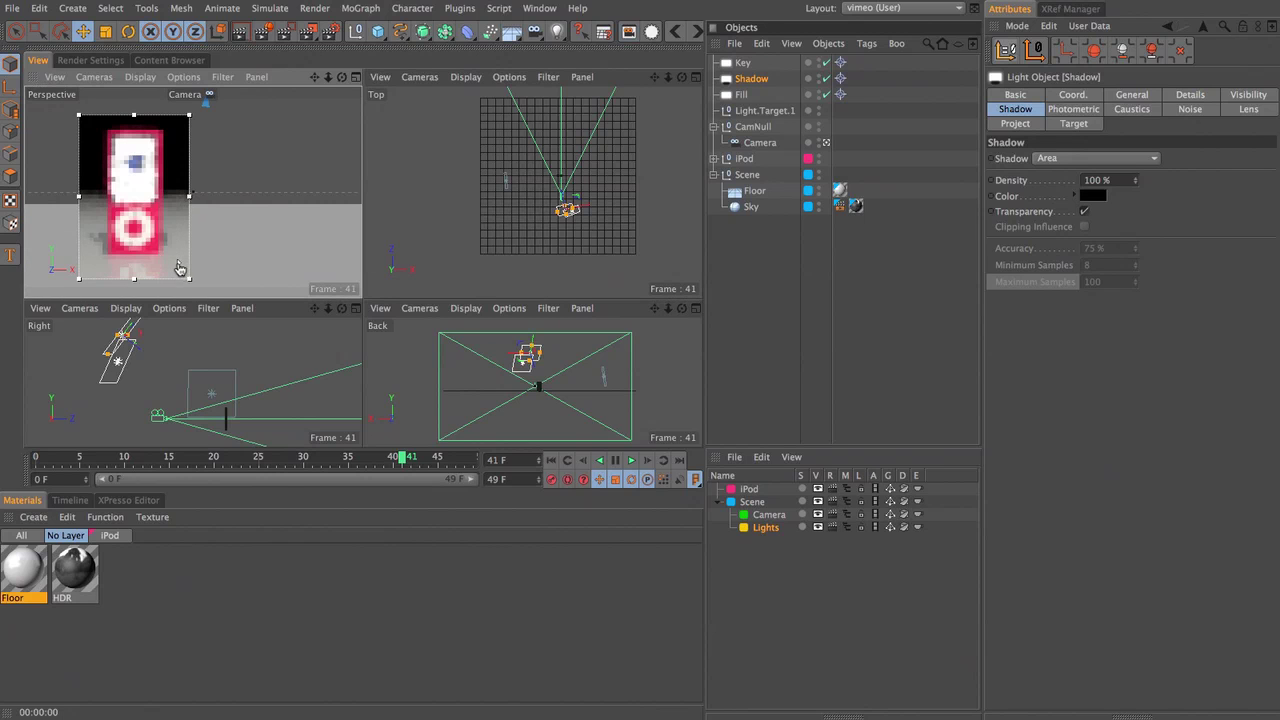
left_click_drag(181, 153, 178, 142)
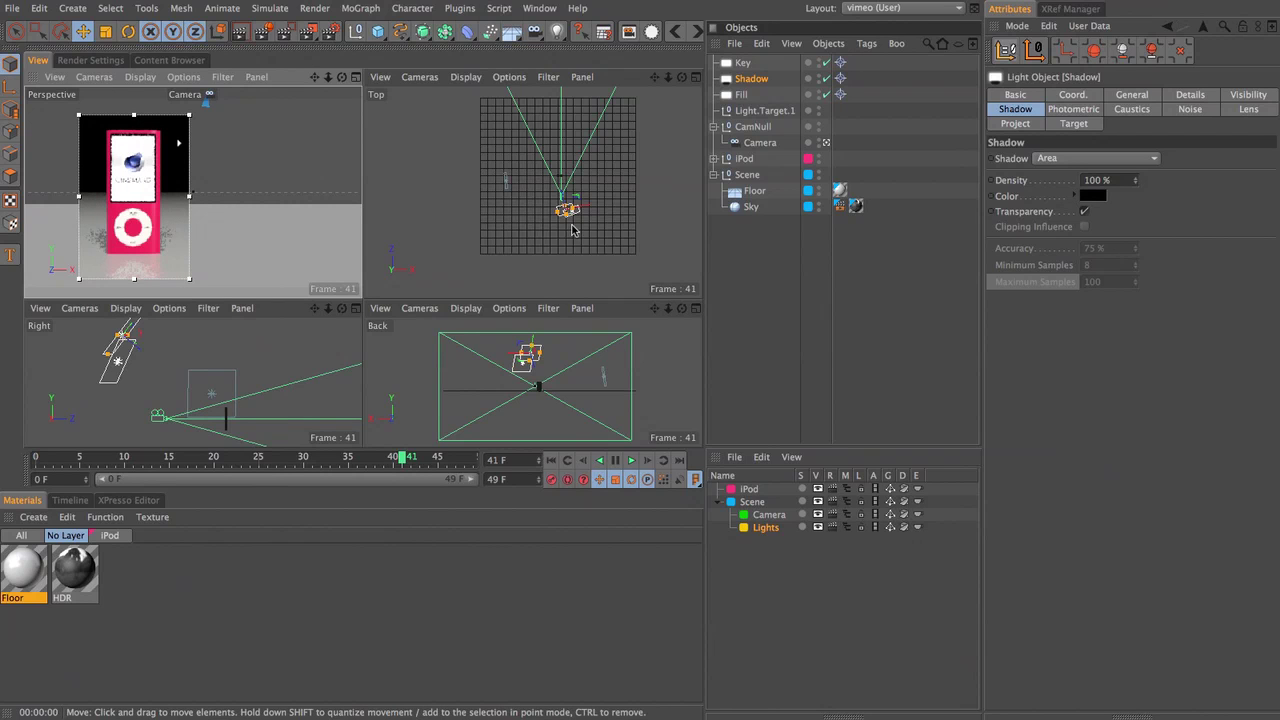
Step: Turn off the Interactive Render Region and fine-tune the Shadow light's position in the Top view, checking it with perspective renders up to full size
left_click(312, 8)
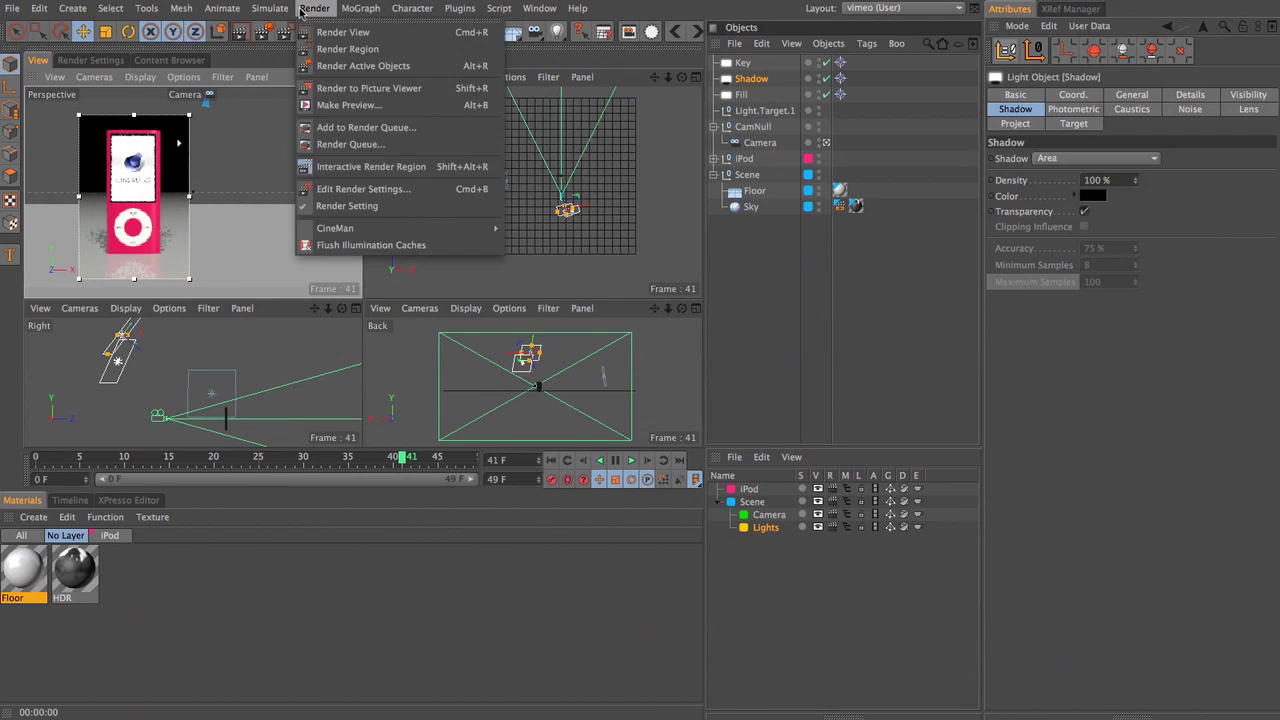
left_click(345, 168)
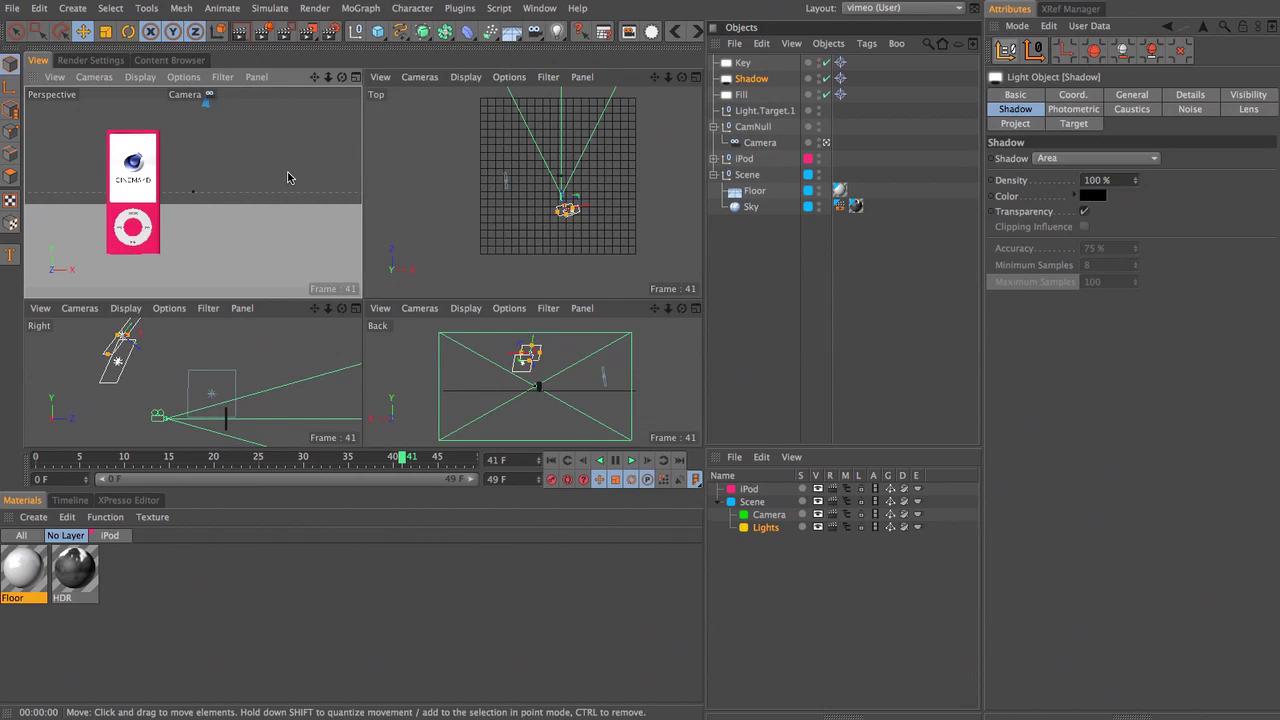
key("ctrl+r")
left_click_drag(560, 239, 557, 239)
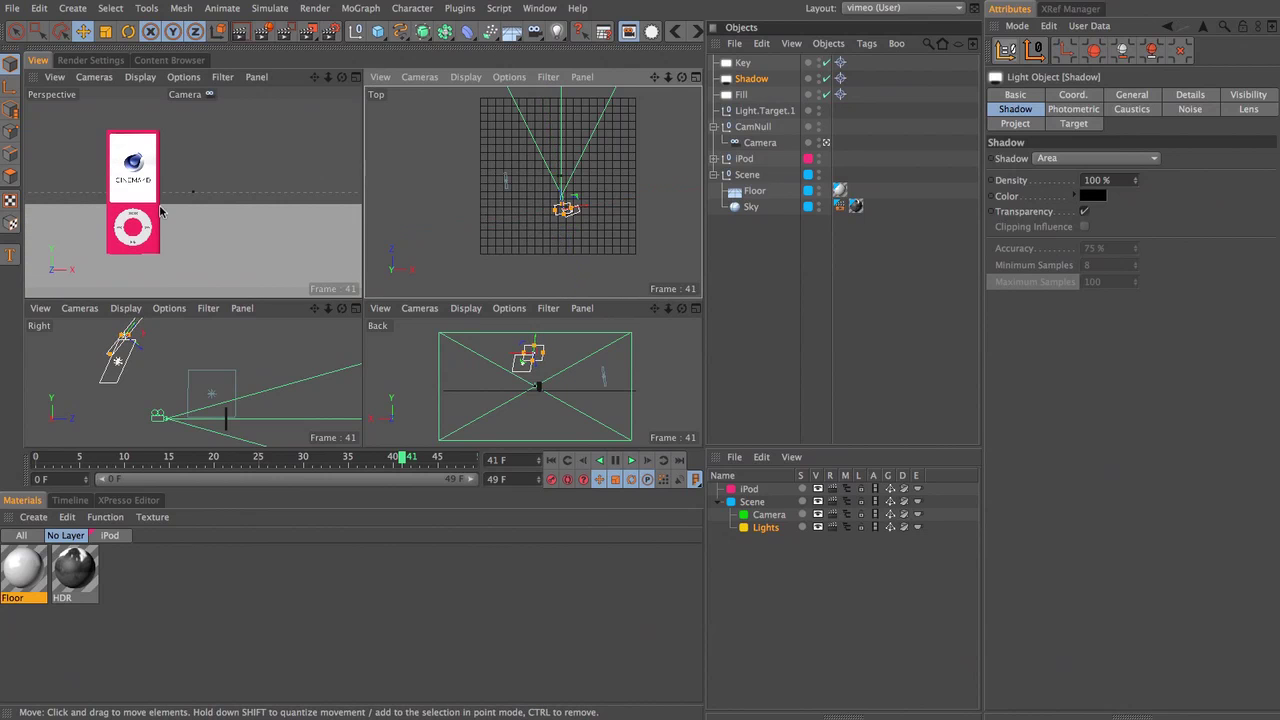
key("ctrl+r")
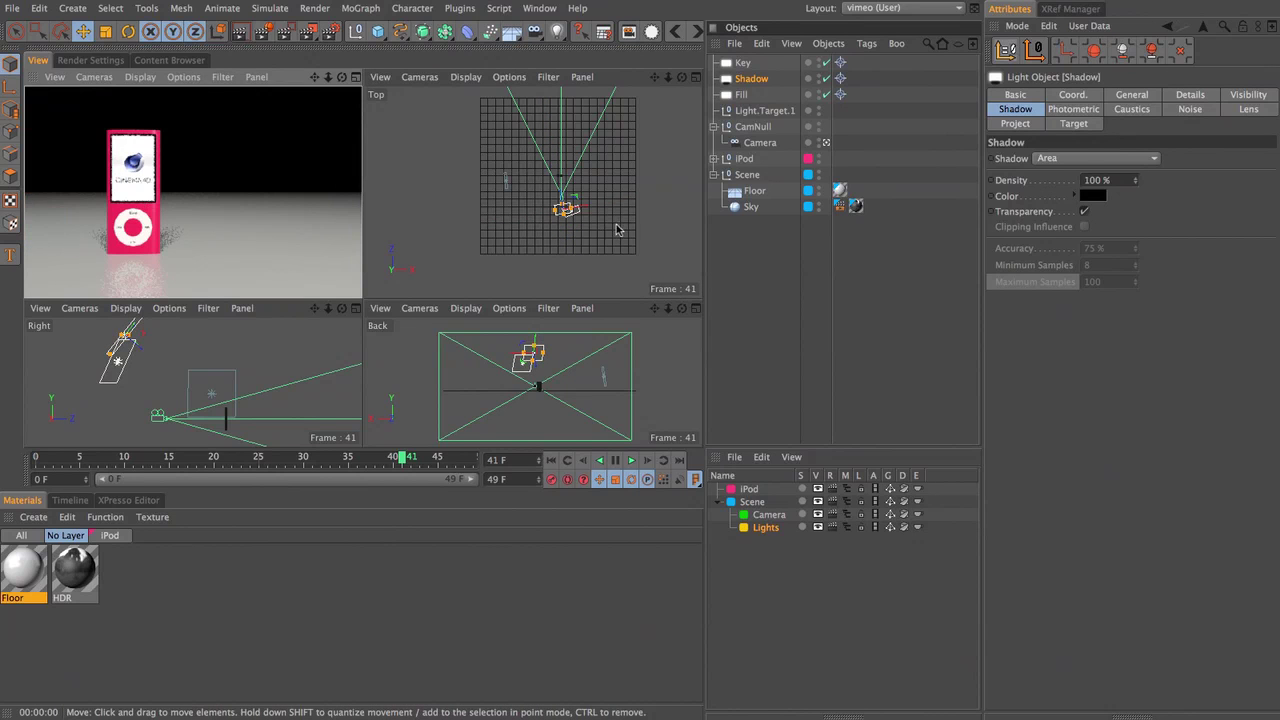
left_click_drag(563, 237, 563, 234)
key("ctrl+r")
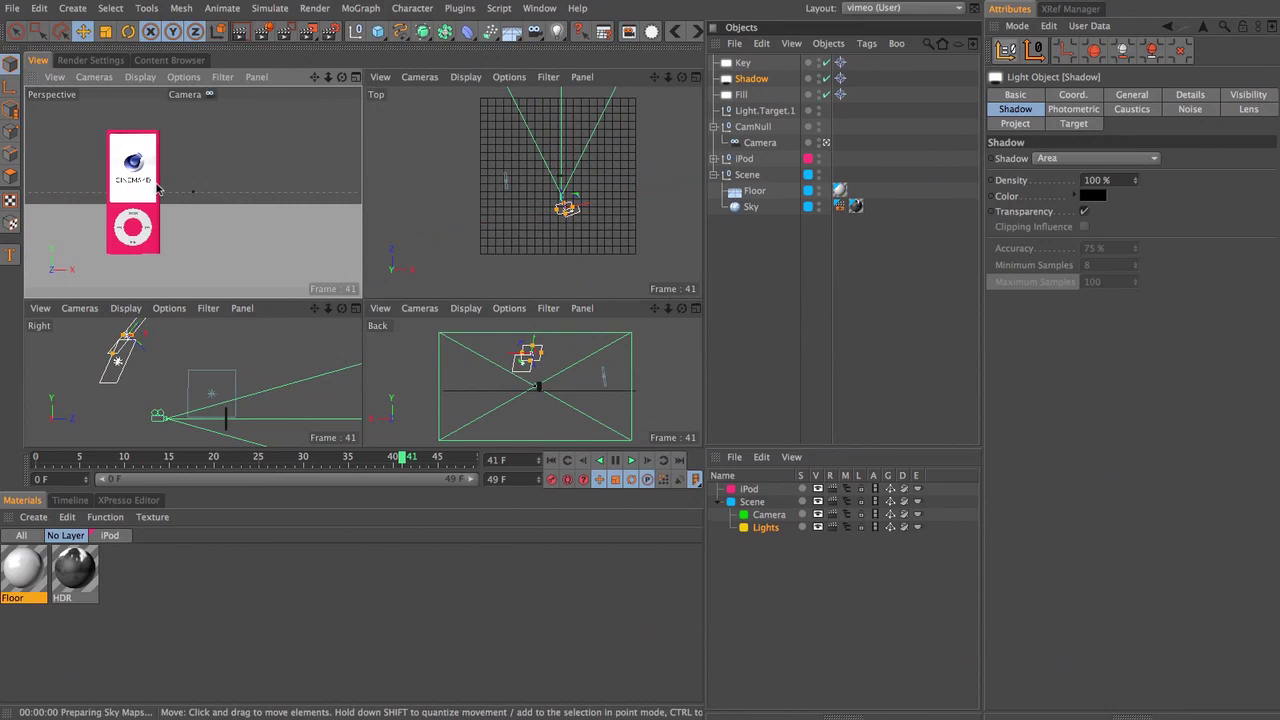
middle_click(272, 242)
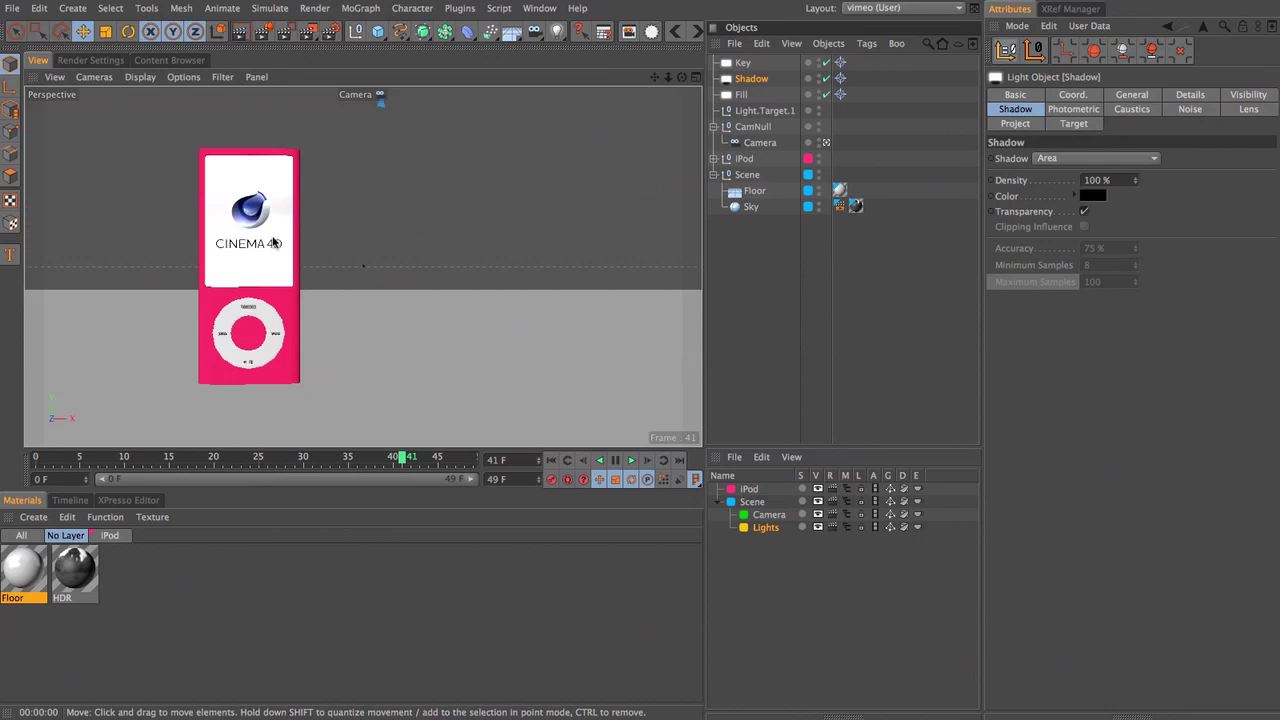
key("ctrl+r")
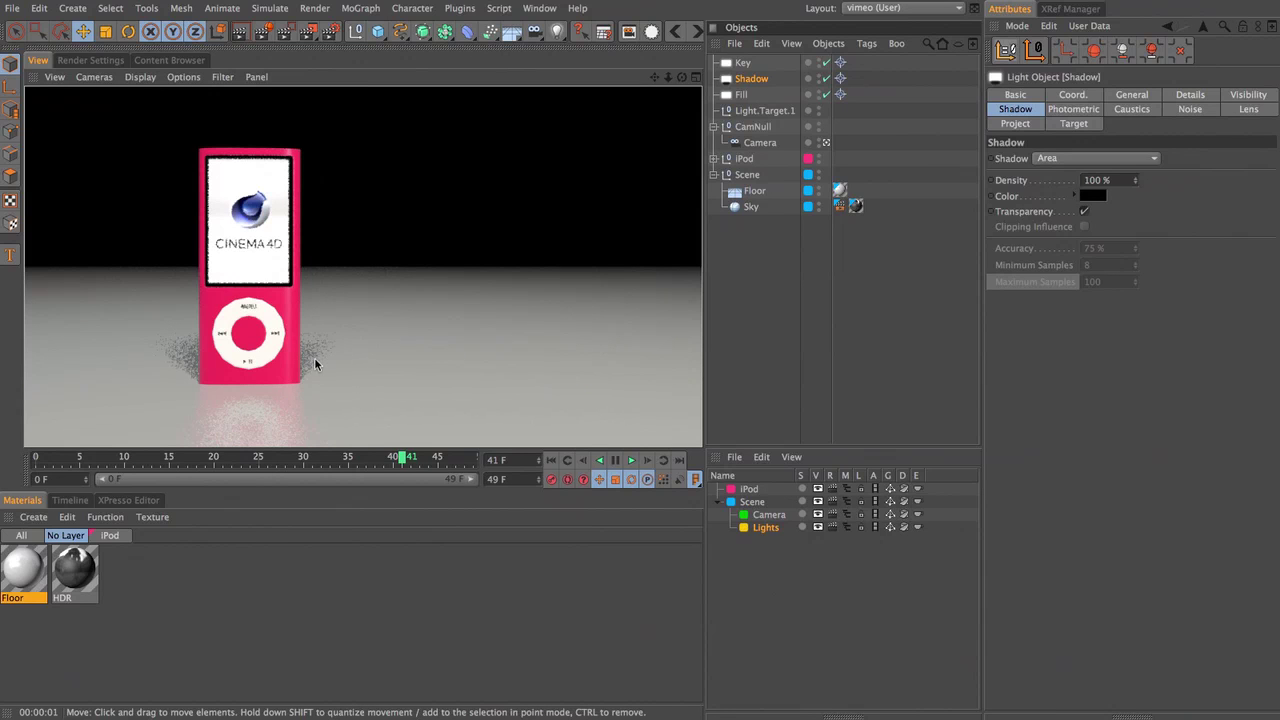
Step: Set the Floor material's reflection brightness to 74% and render the perspective view again
left_click(22, 568)
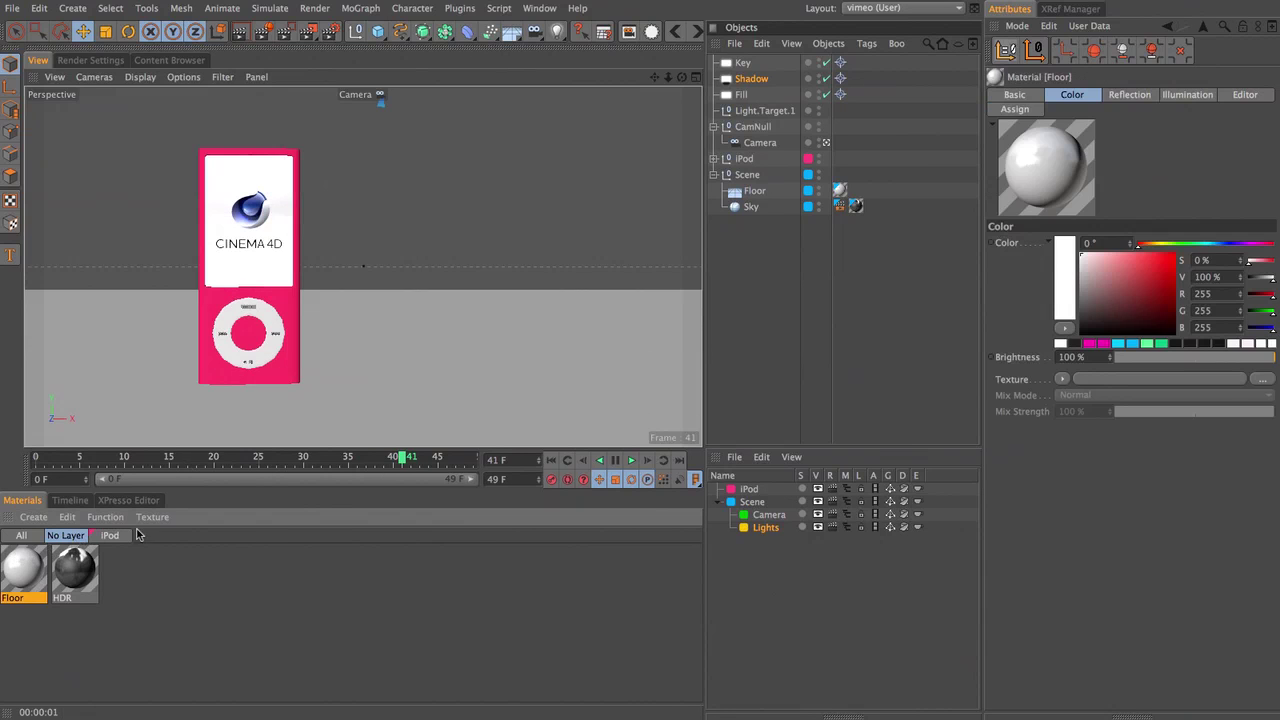
left_click(1129, 94)
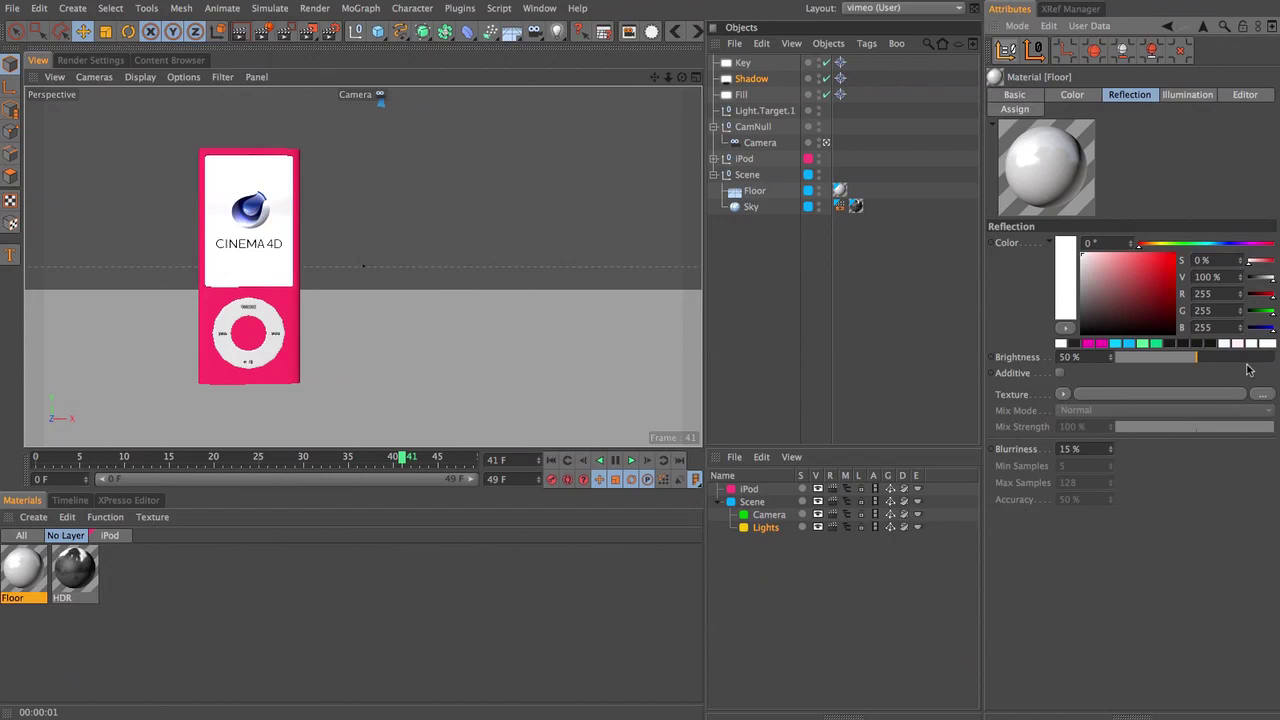
left_click(1238, 358)
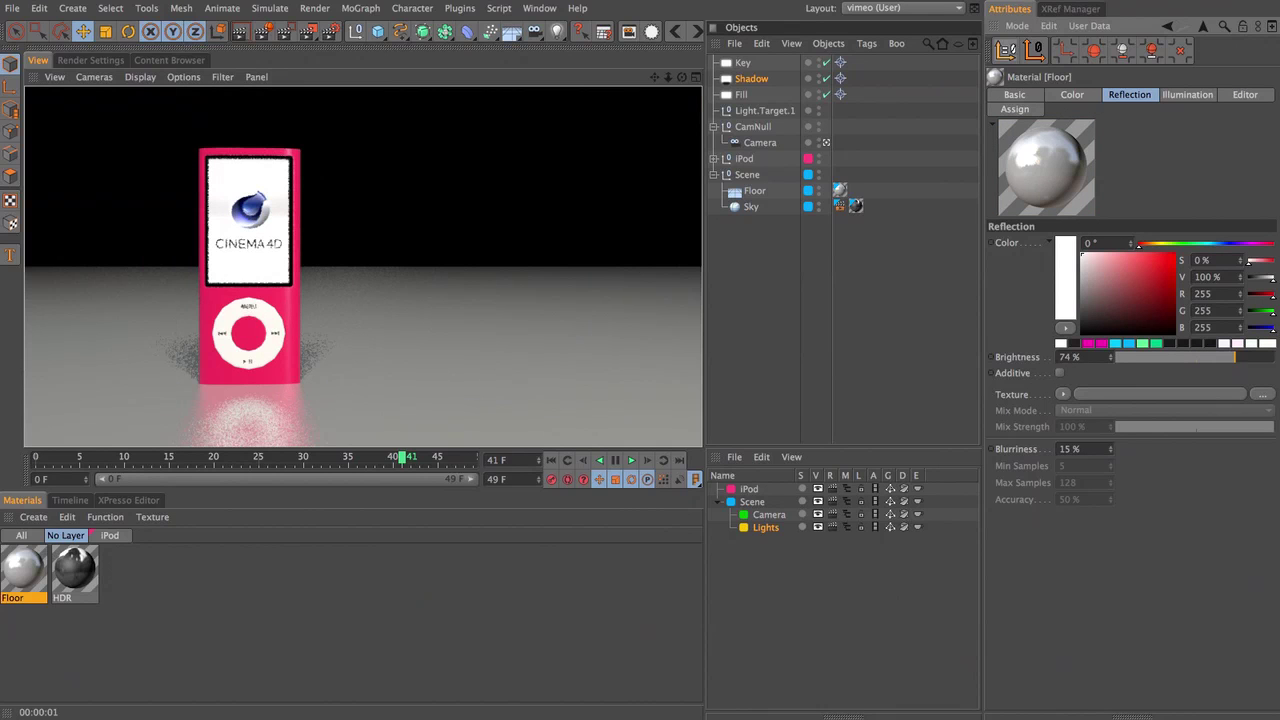
Step: Add a null object to the scene and name it Lights
left_click(355, 31)
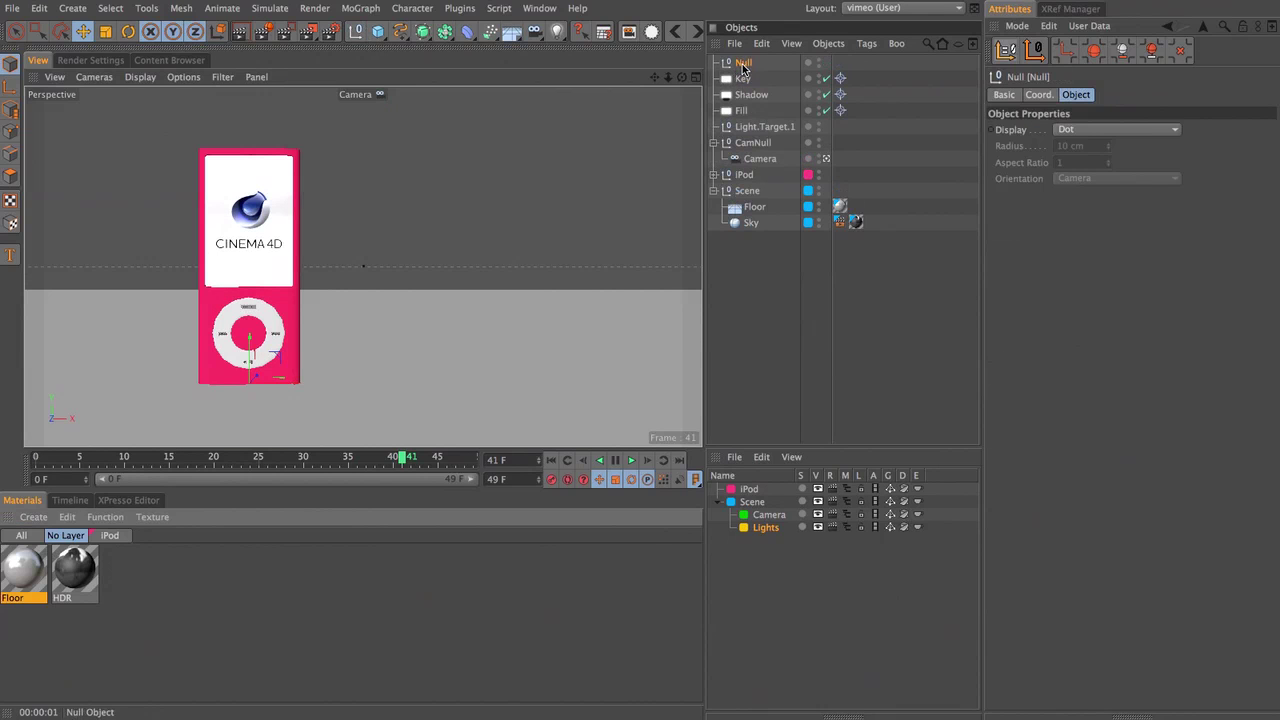
double_click(742, 64)
type("Lights")
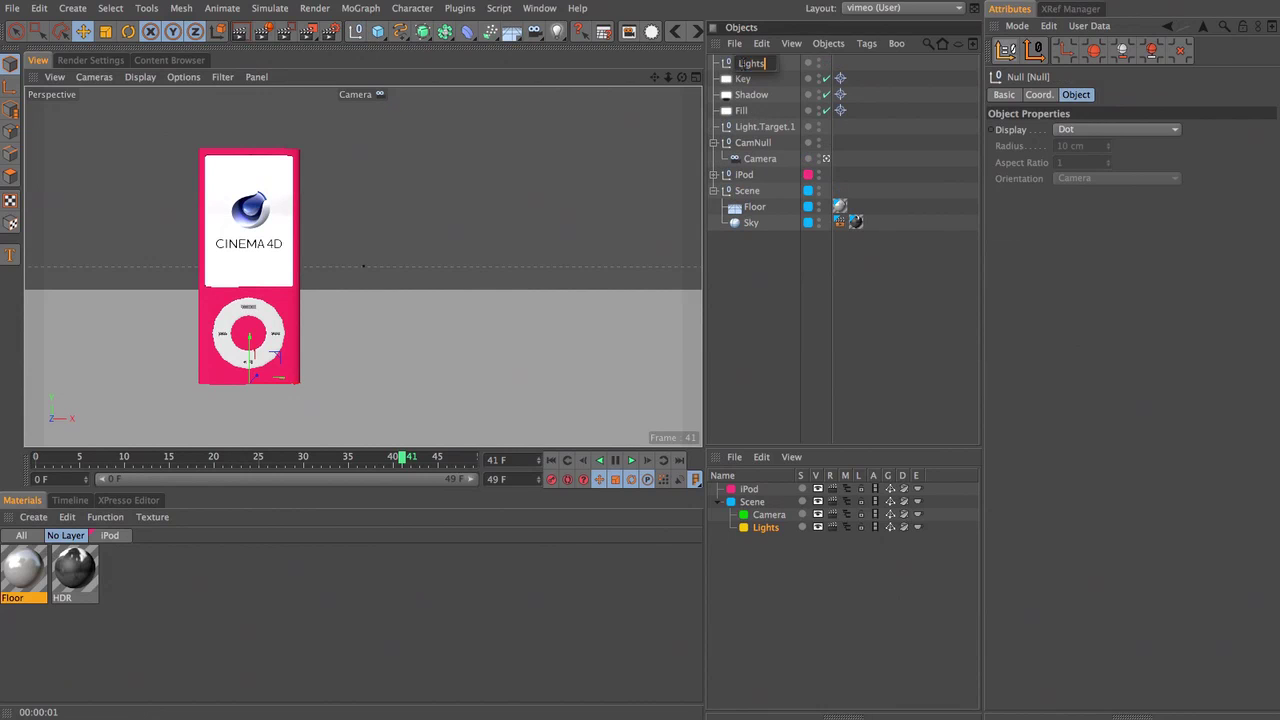
key("Return")
Step: Nest Key, Shadow, Fill and Light.Target.1 in the Lights null, assign the group to the Lights layer and place it last in the hierarchy
left_click(742, 79)
left_click(760, 126, "shift")
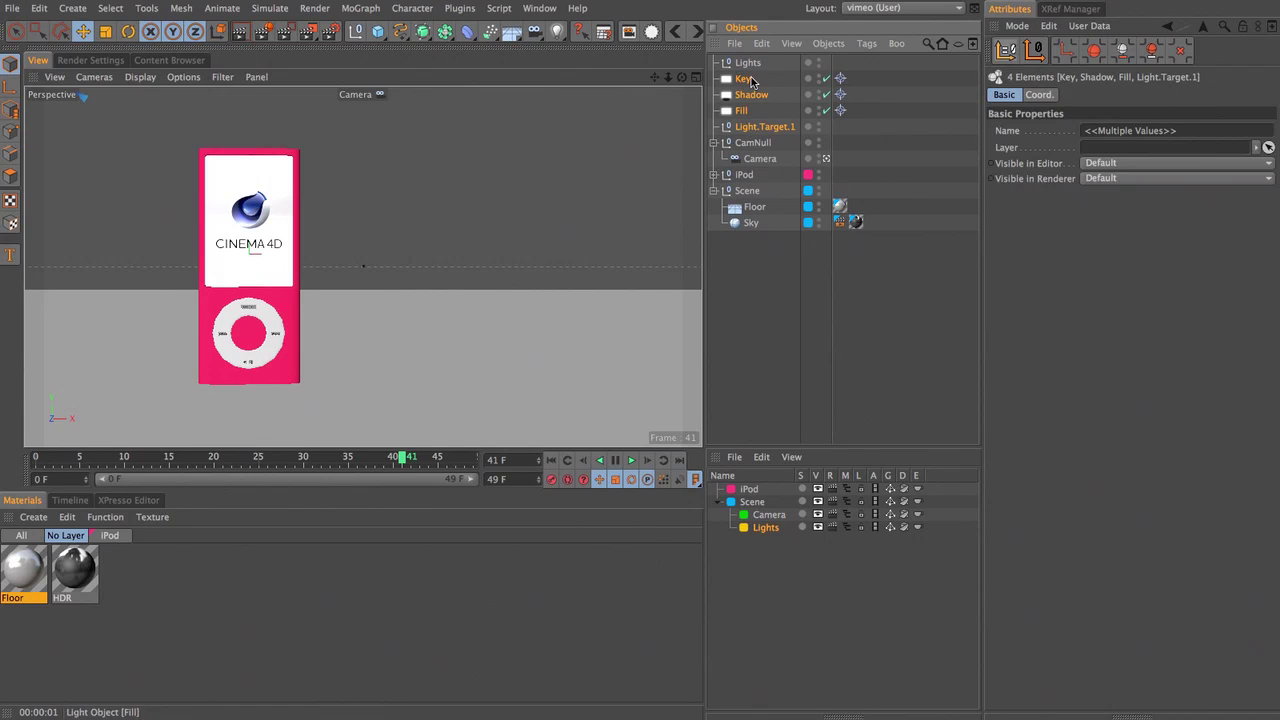
left_click_drag(748, 80, 764, 532)
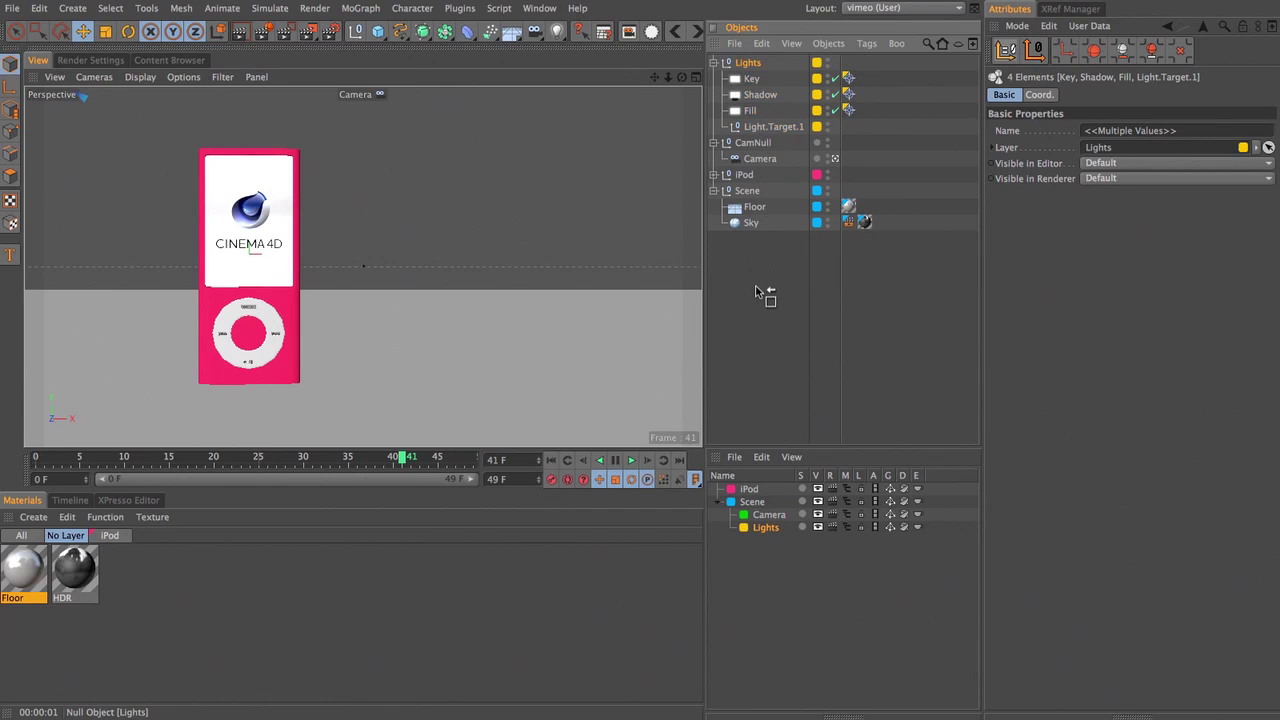
left_click_drag(753, 278, 762, 292)
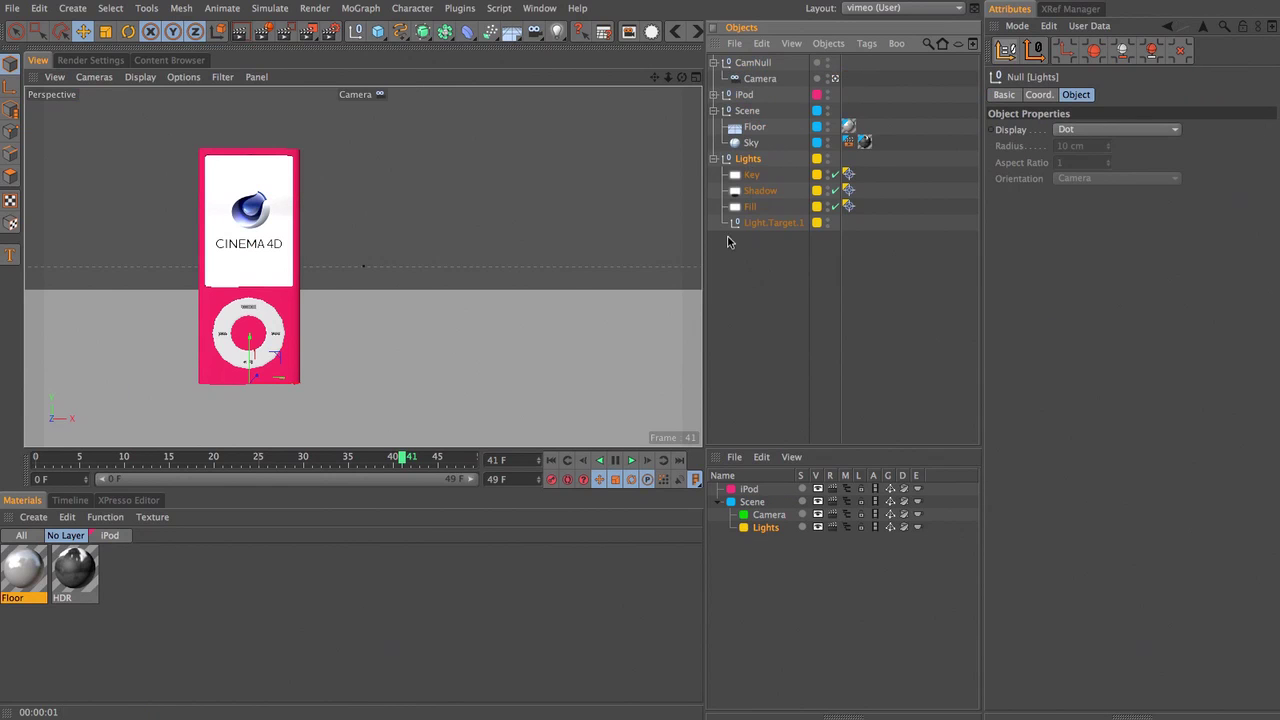
Step: Assign the Floor and HDR materials to the Scene layer and solo that layer with its Camera and Lights sublayers
left_click_drag(152, 620, 758, 506)
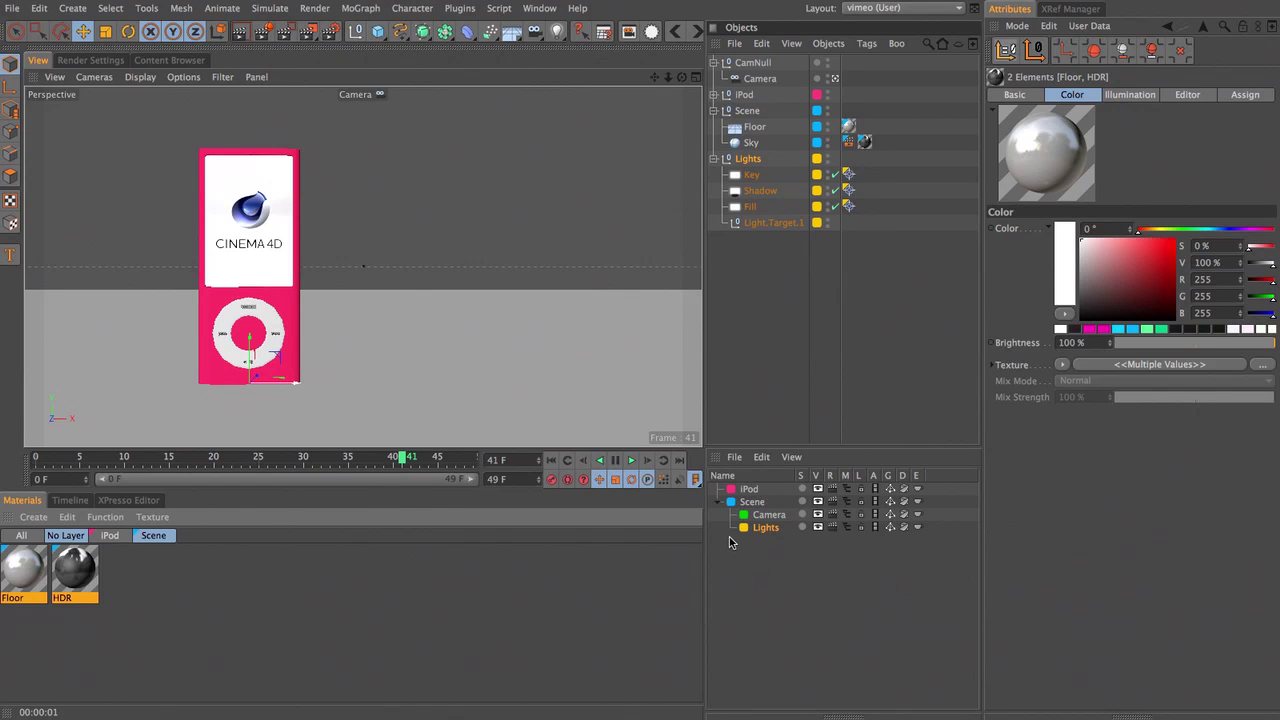
left_click(752, 501)
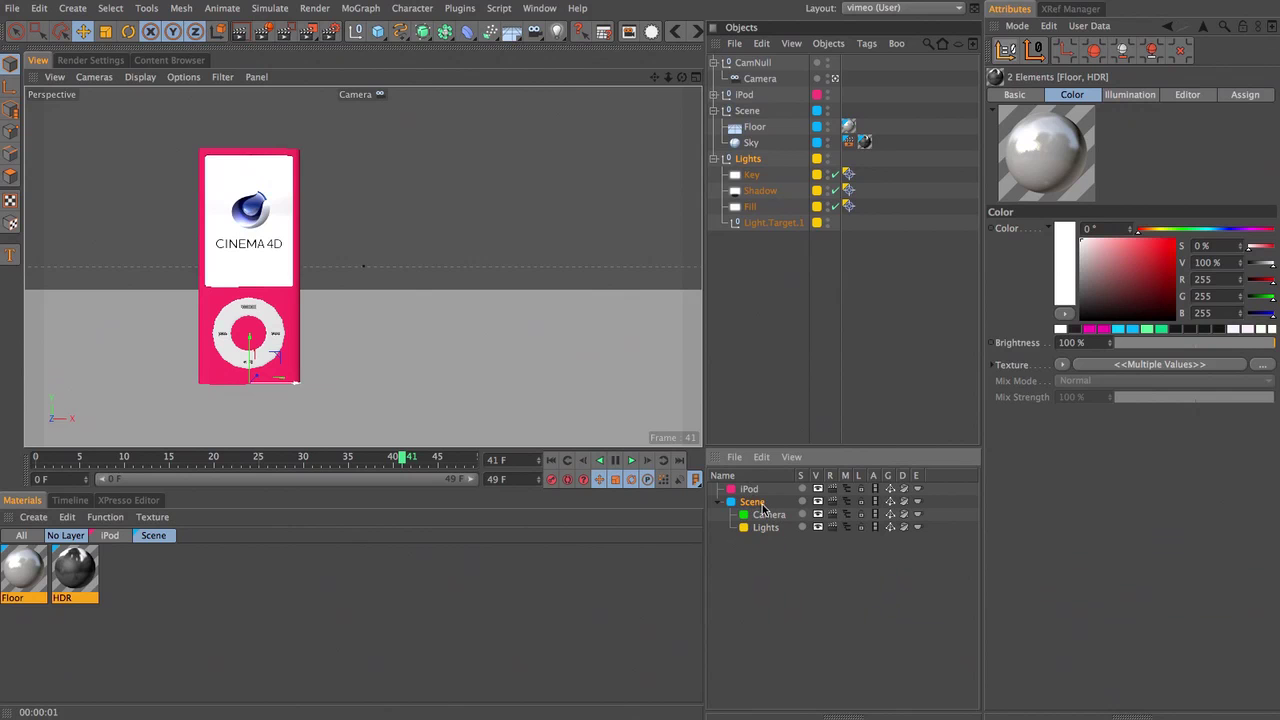
left_click(802, 501)
left_click(802, 501)
left_click(802, 501)
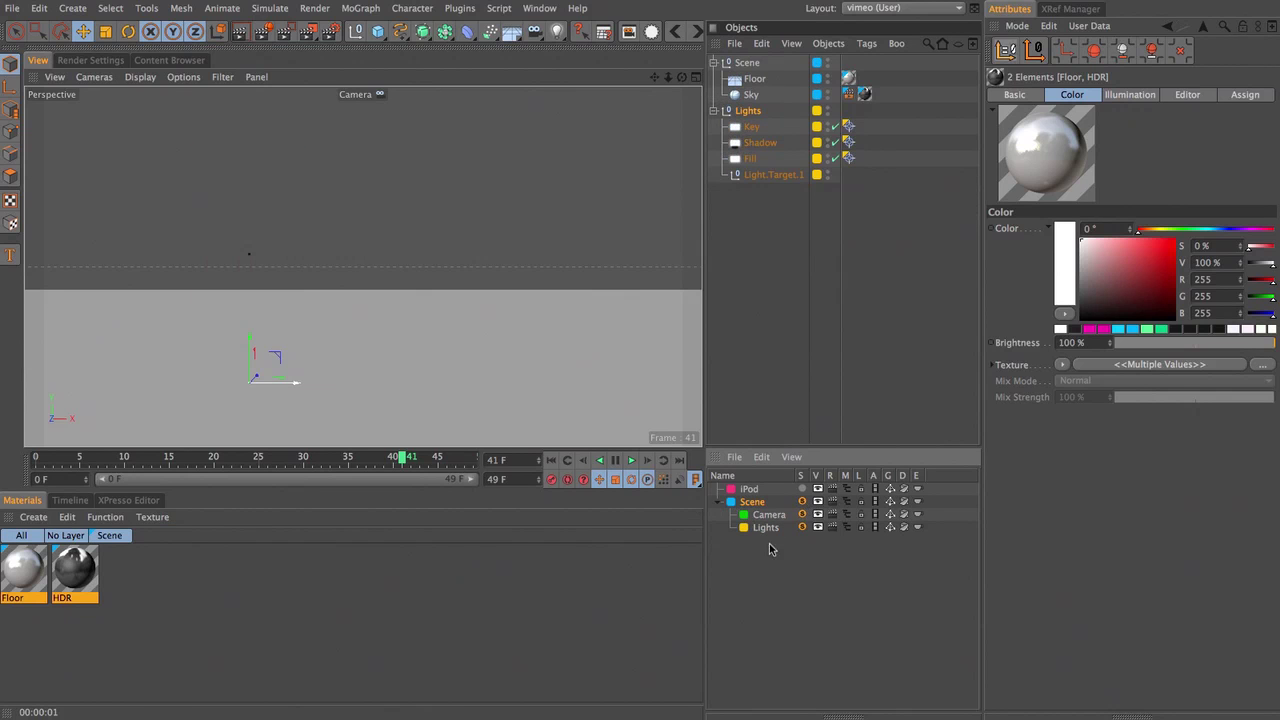
Step: Turn off solo for the Scene layer and its sublayers, deselect all objects and render the perspective view
left_click(802, 501)
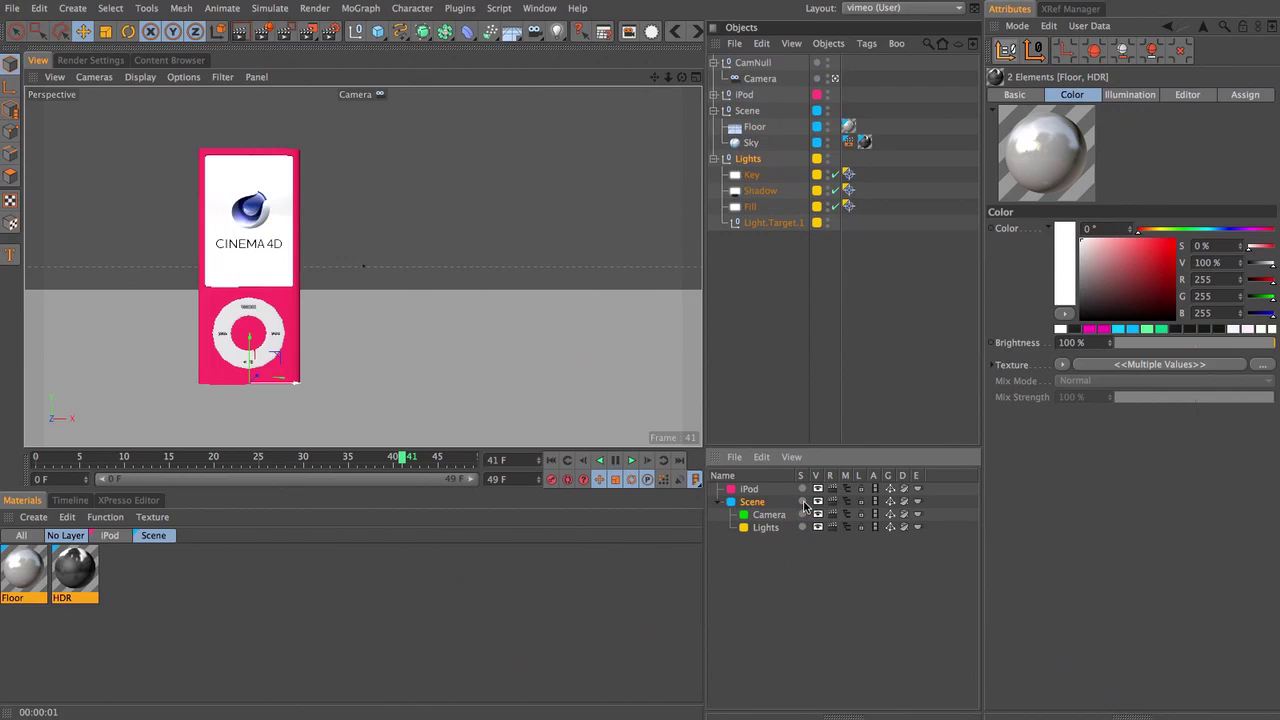
left_click(802, 501)
left_click(802, 501)
left_click(802, 501)
left_click(802, 501)
left_click(758, 268)
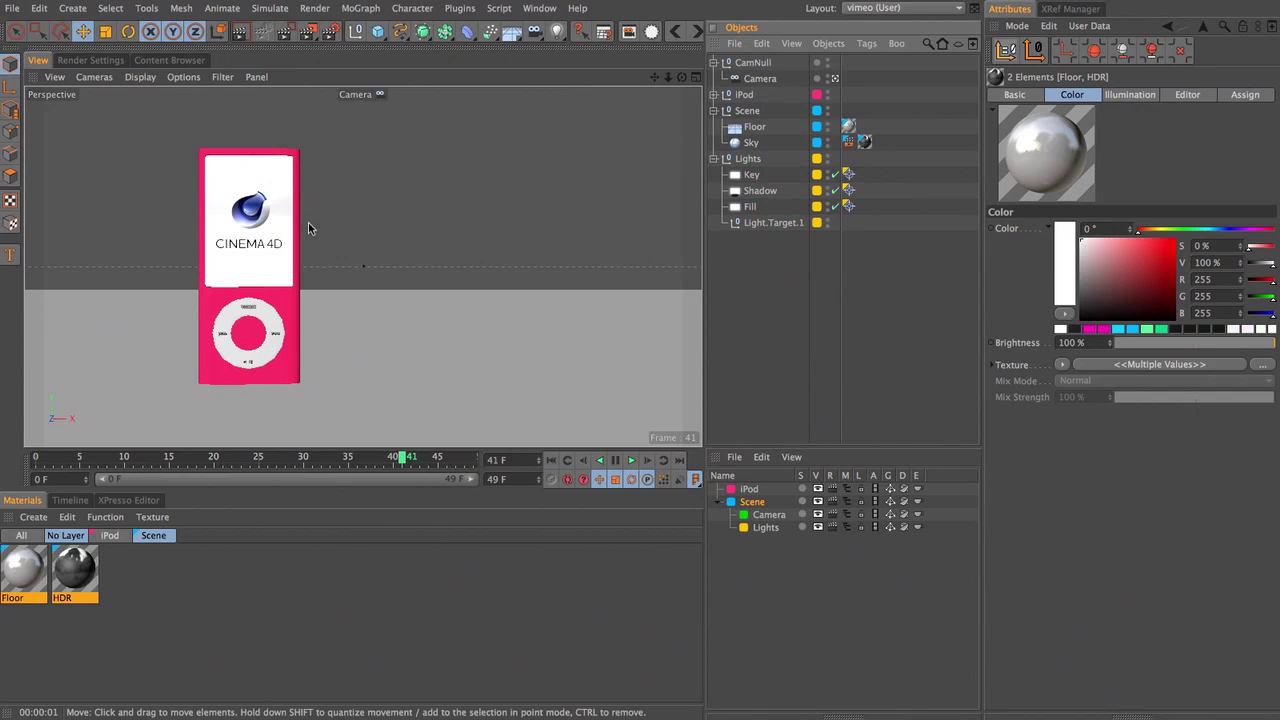
key("alt+r")
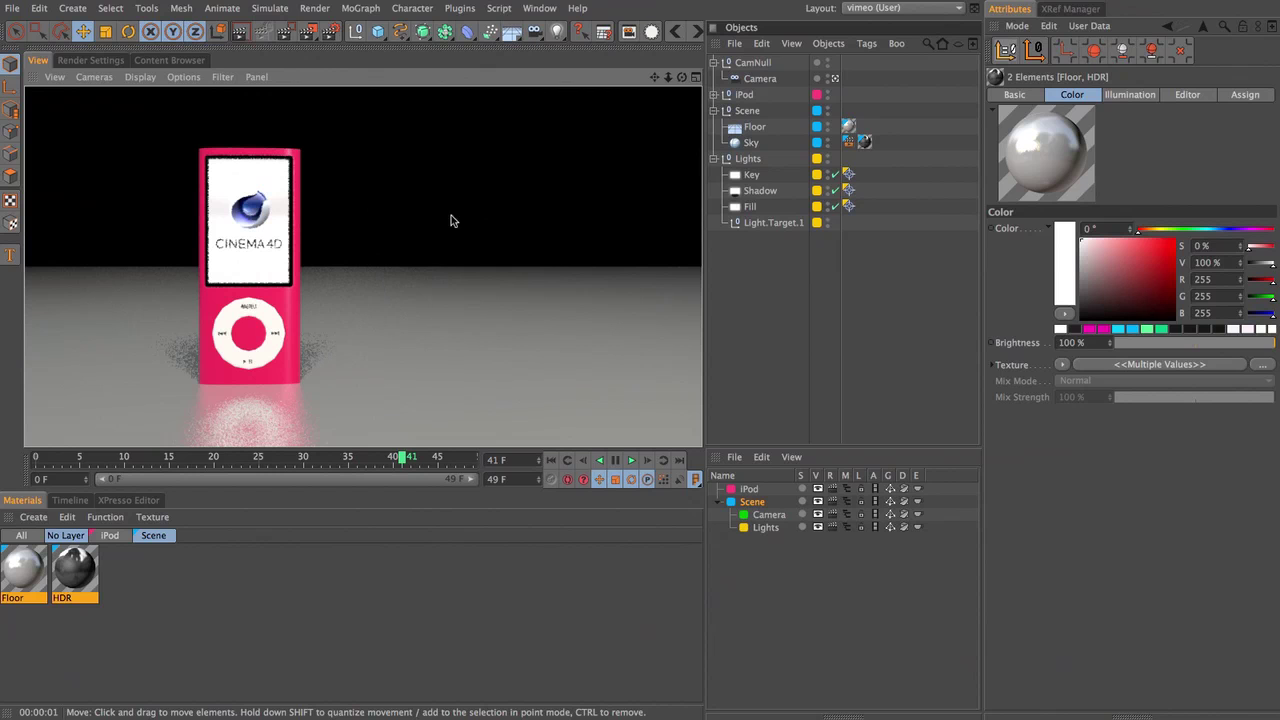
Step: Add a Background object to the scene, duplicate the Floor material and name the copy White
left_click_drag(512, 31, 557, 167)
left_click(25, 567)
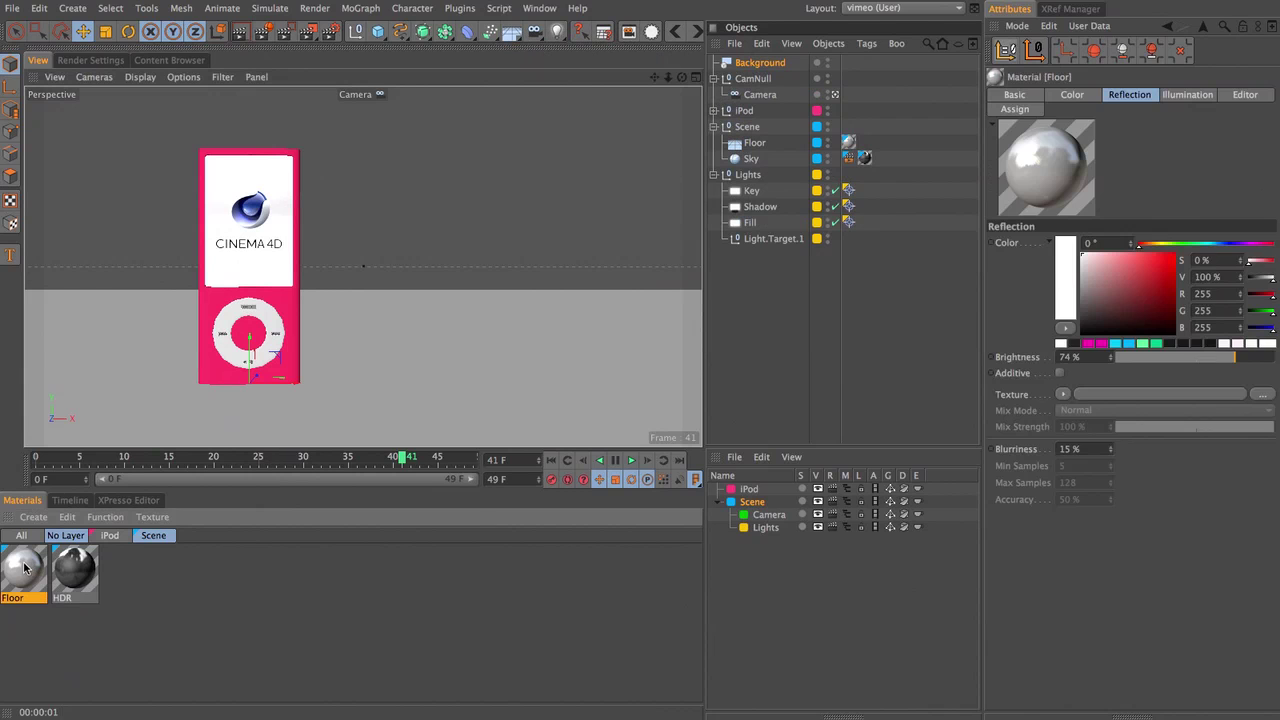
left_click_drag(27, 571, 60, 577, "ctrl")
double_click(61, 598)
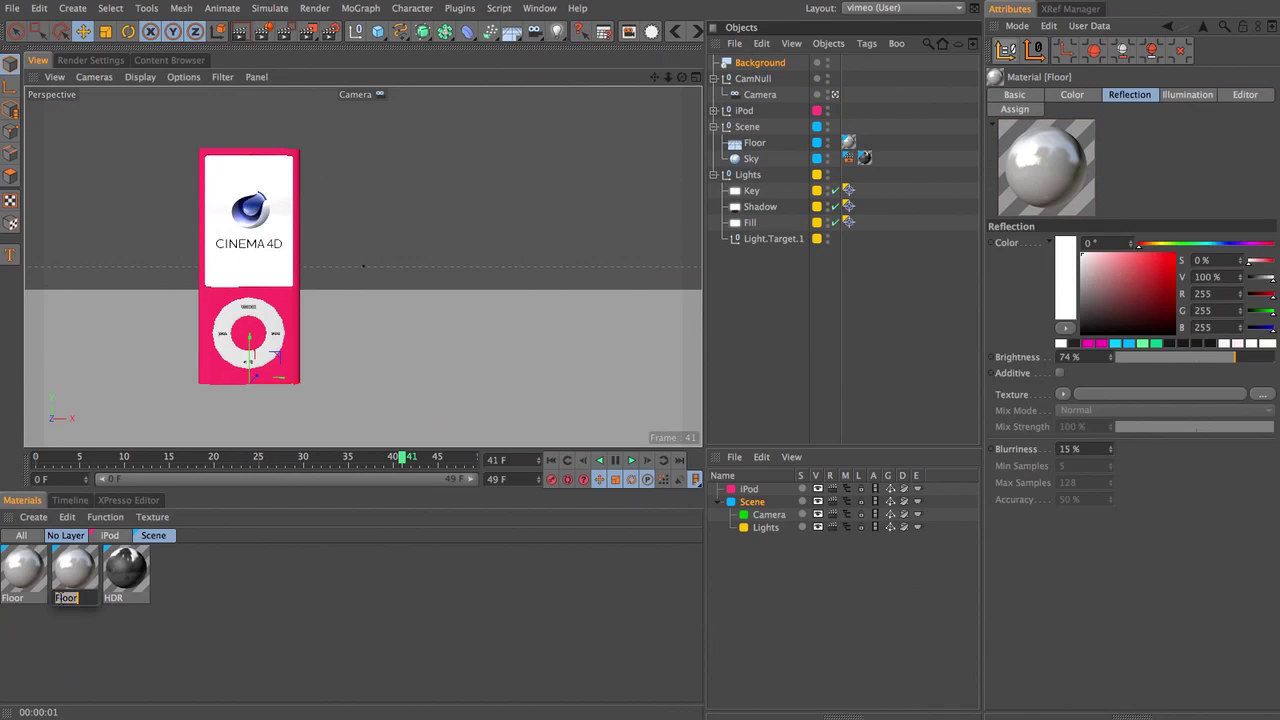
type("White")
key("Return")
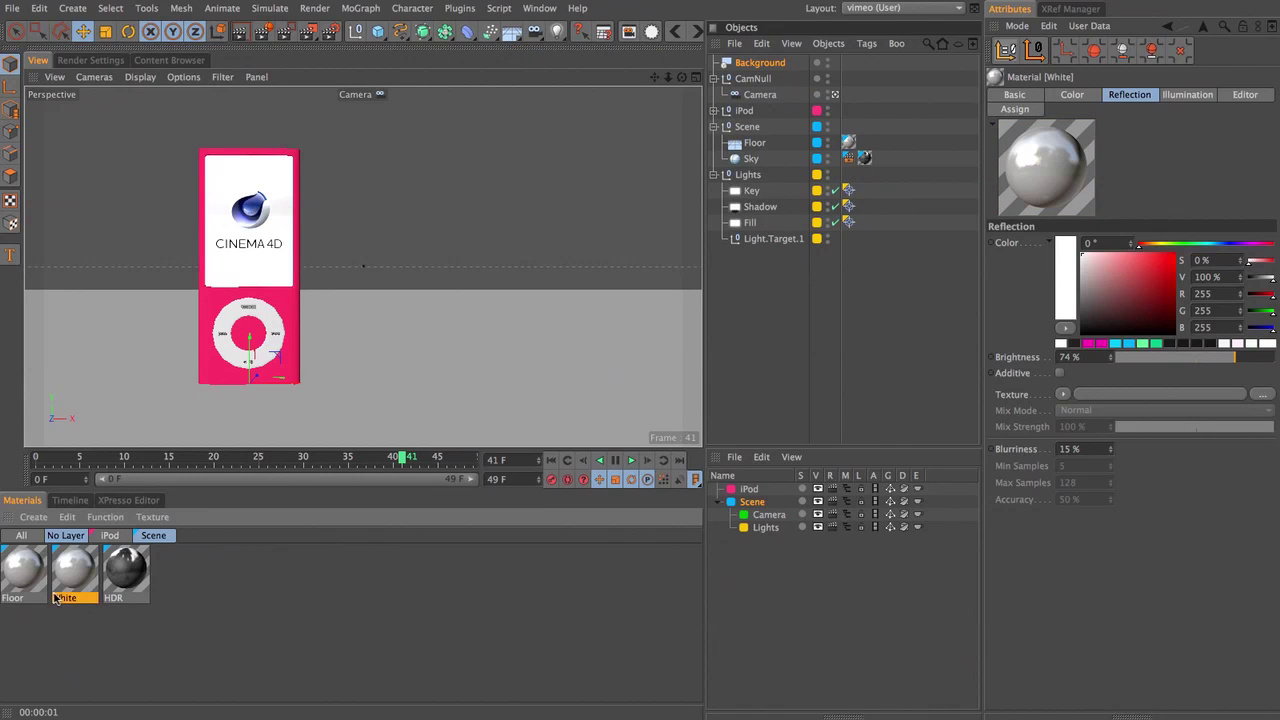
Step: Disable the White material's reflection, apply it to the Background object on the Scene layer and render the view
left_click(1018, 96)
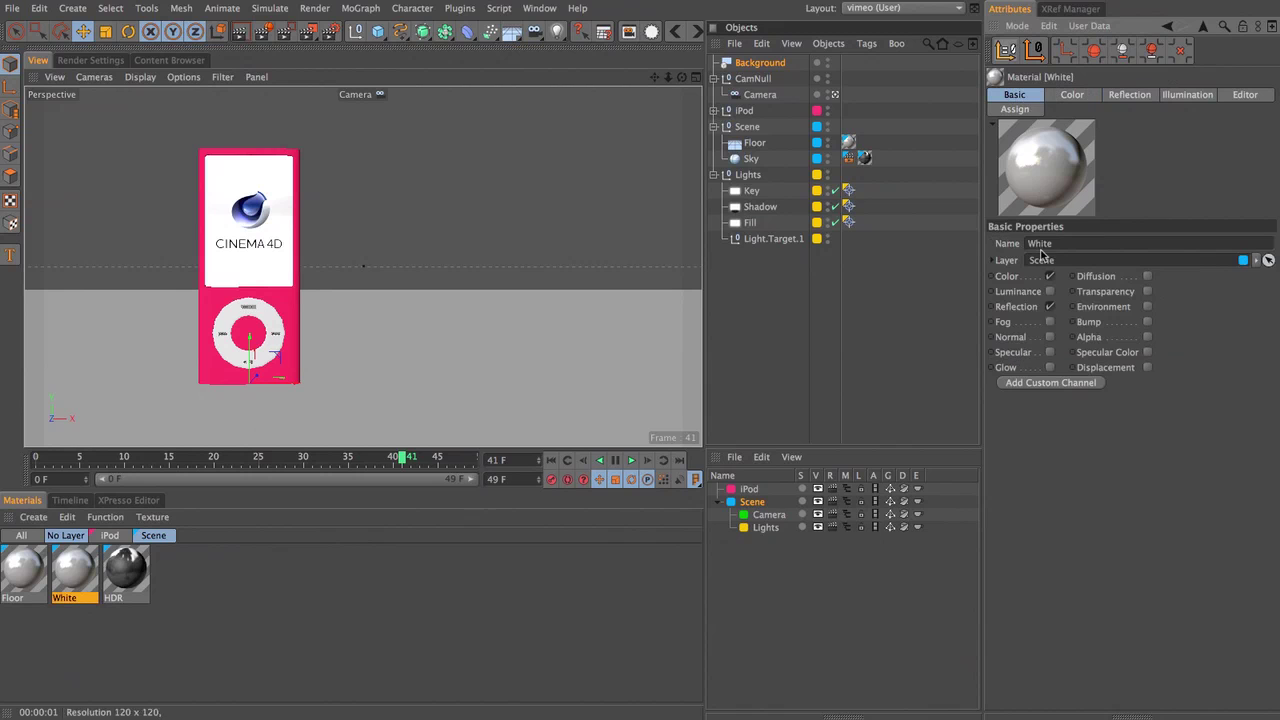
left_click(1049, 306)
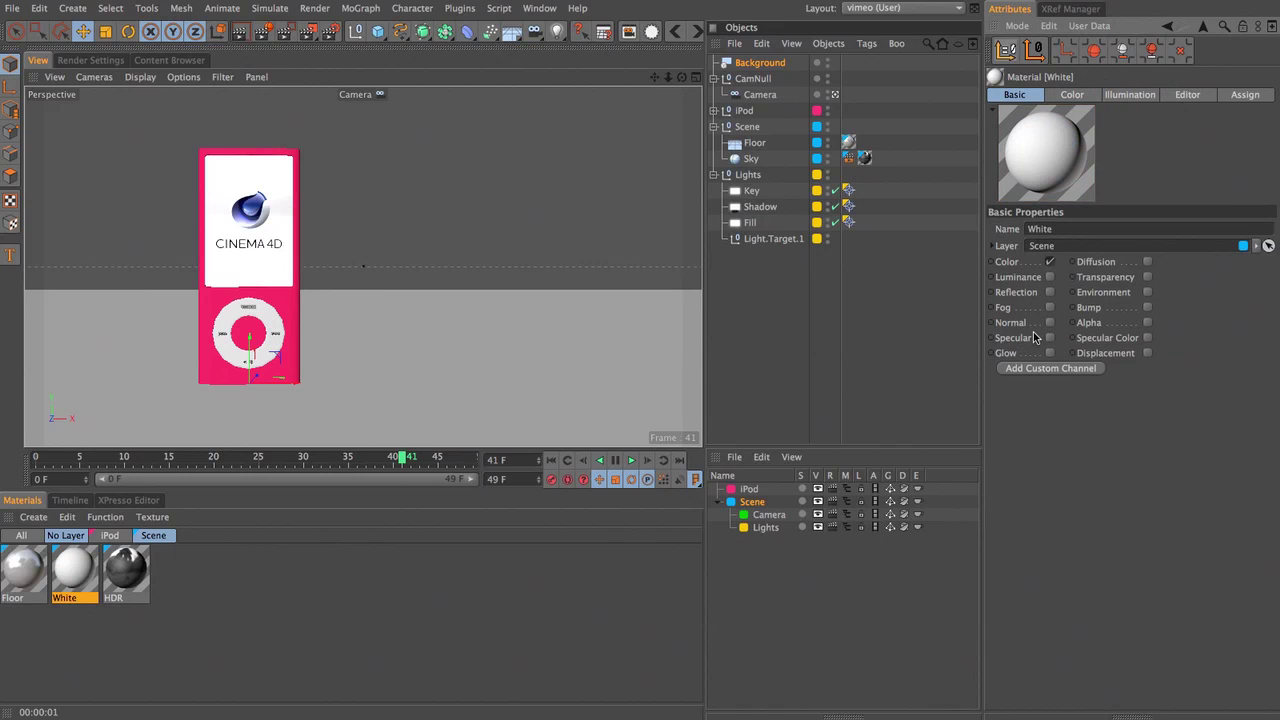
left_click_drag(535, 433, 757, 508)
key("ctrl+r")
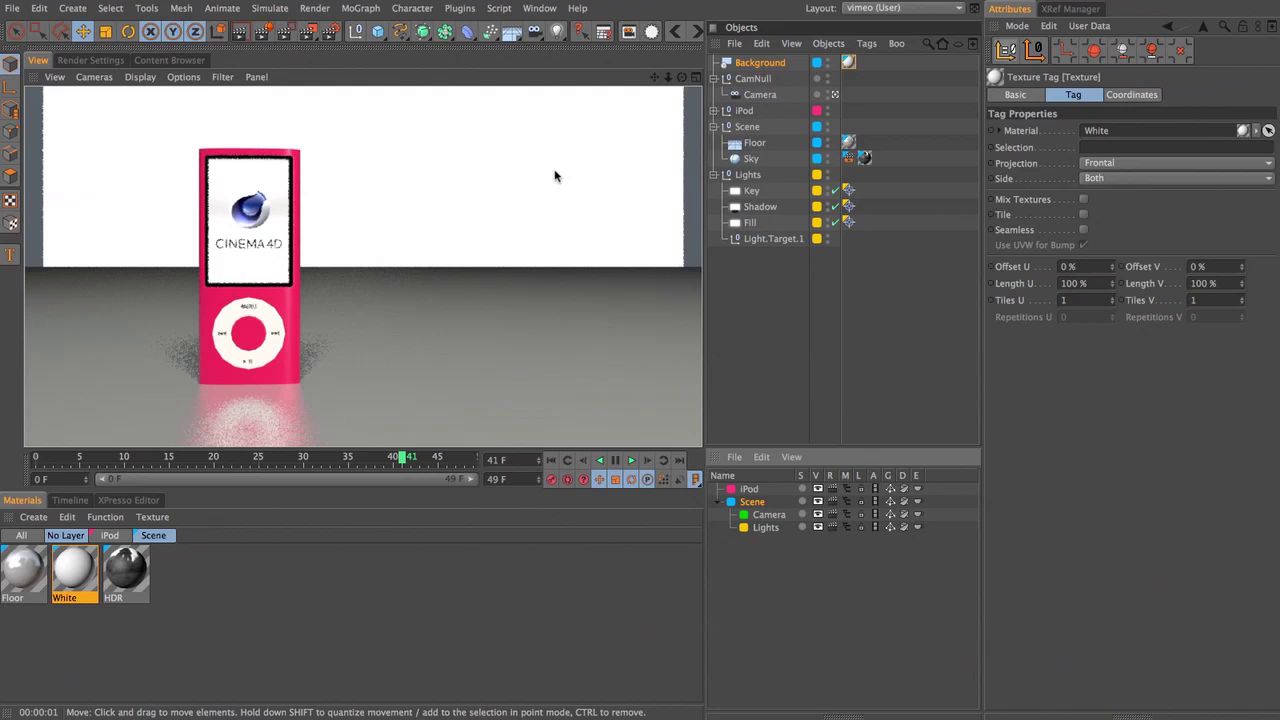
Step: Delete the Background object, duplicate the Floor object inside the Scene null and name the copy Floor BG
left_click(763, 66)
key("Delete")
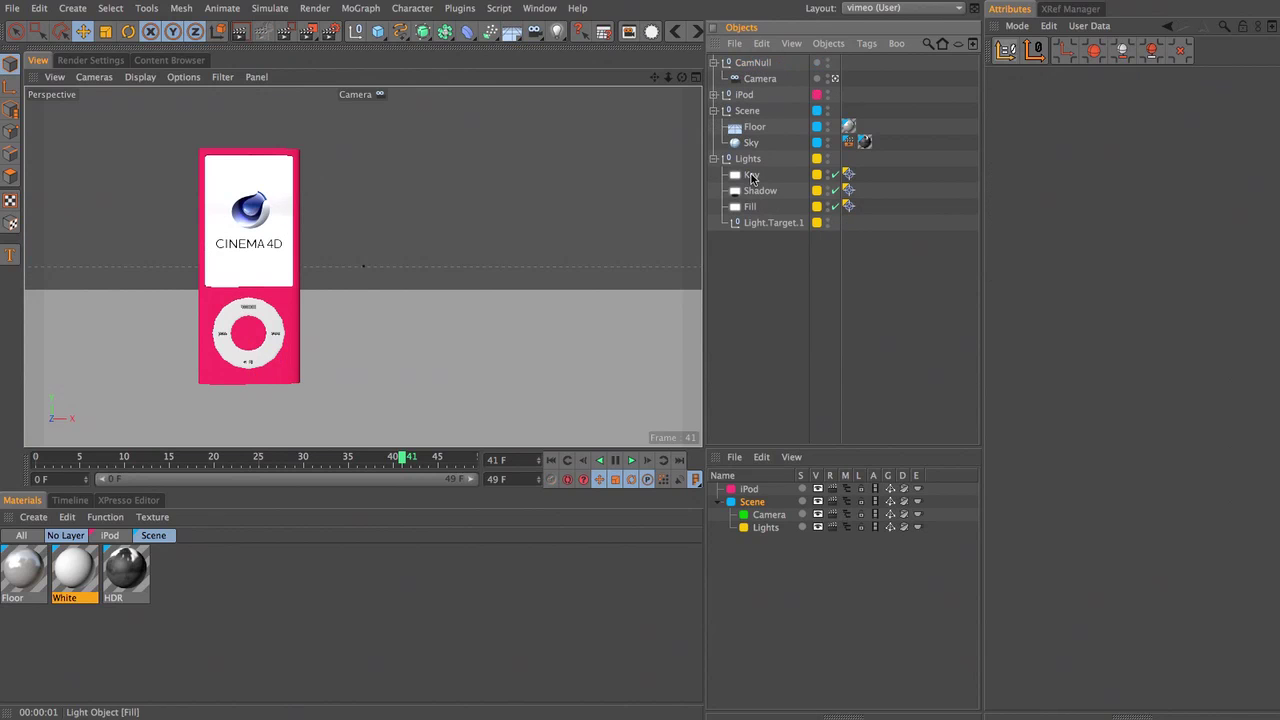
left_click(751, 129)
left_click_drag(751, 135, 763, 145, "ctrl")
double_click(763, 144)
key("Right")
key("BackSpace")
key("BackSpace")
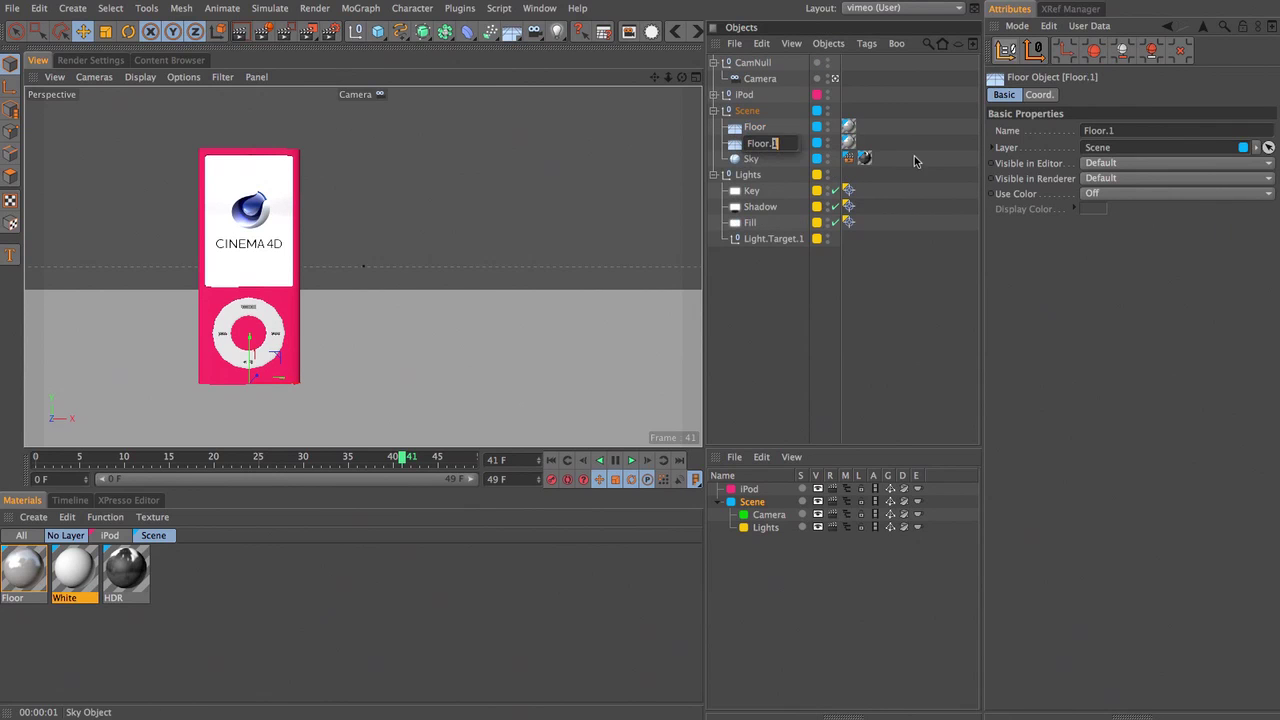
type("BG")
key("Return")
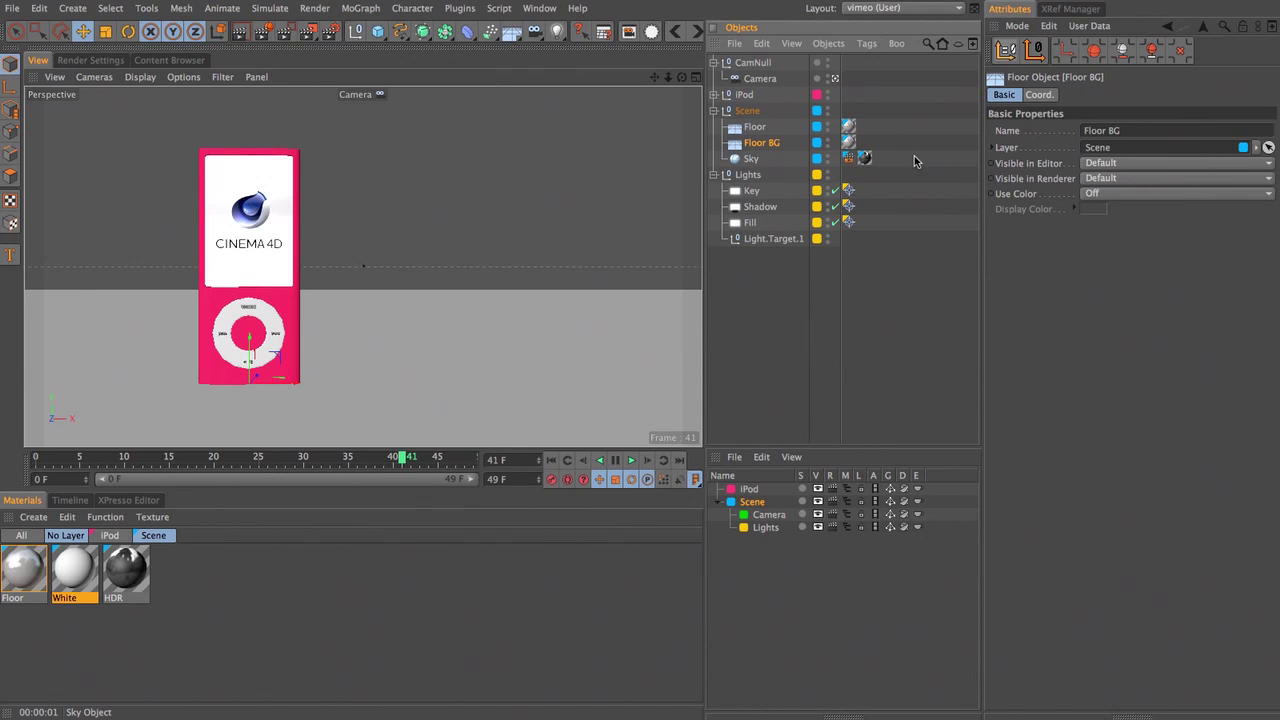
Step: Set the Floor BG object's pitch rotation to 90° so it stands upright
left_click(1040, 95)
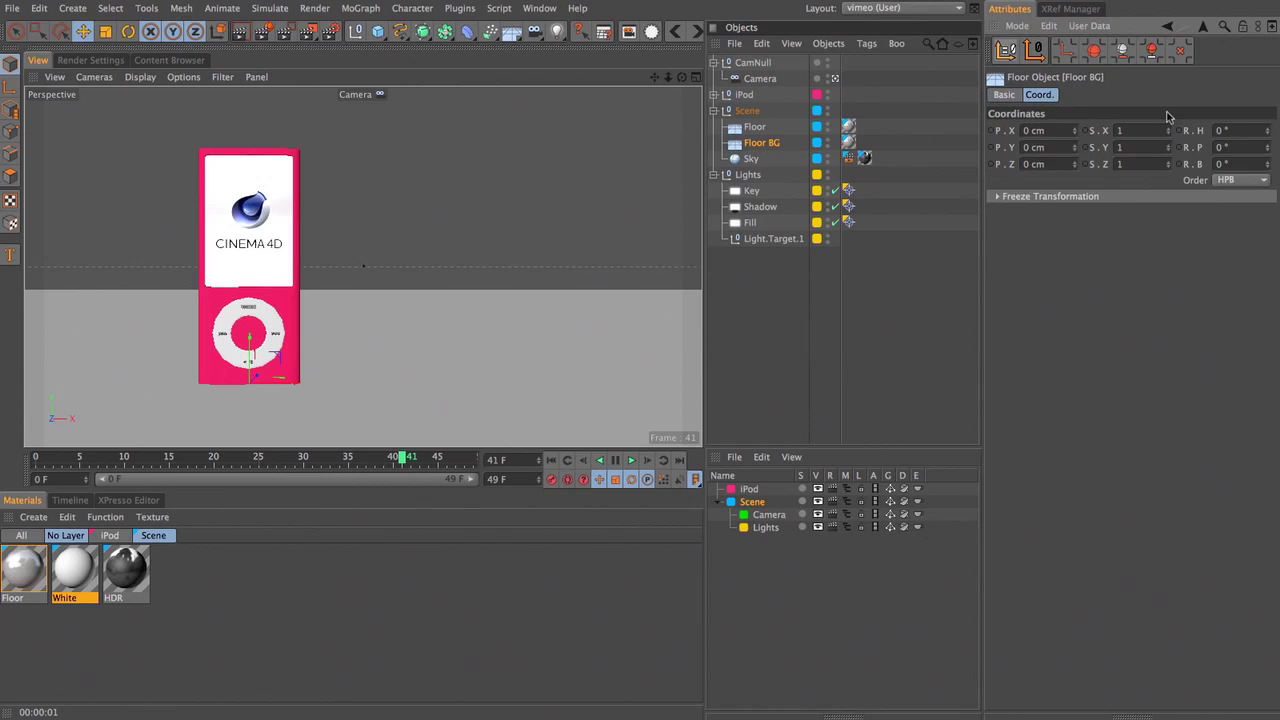
double_click(1225, 147)
type("90")
key("Return")
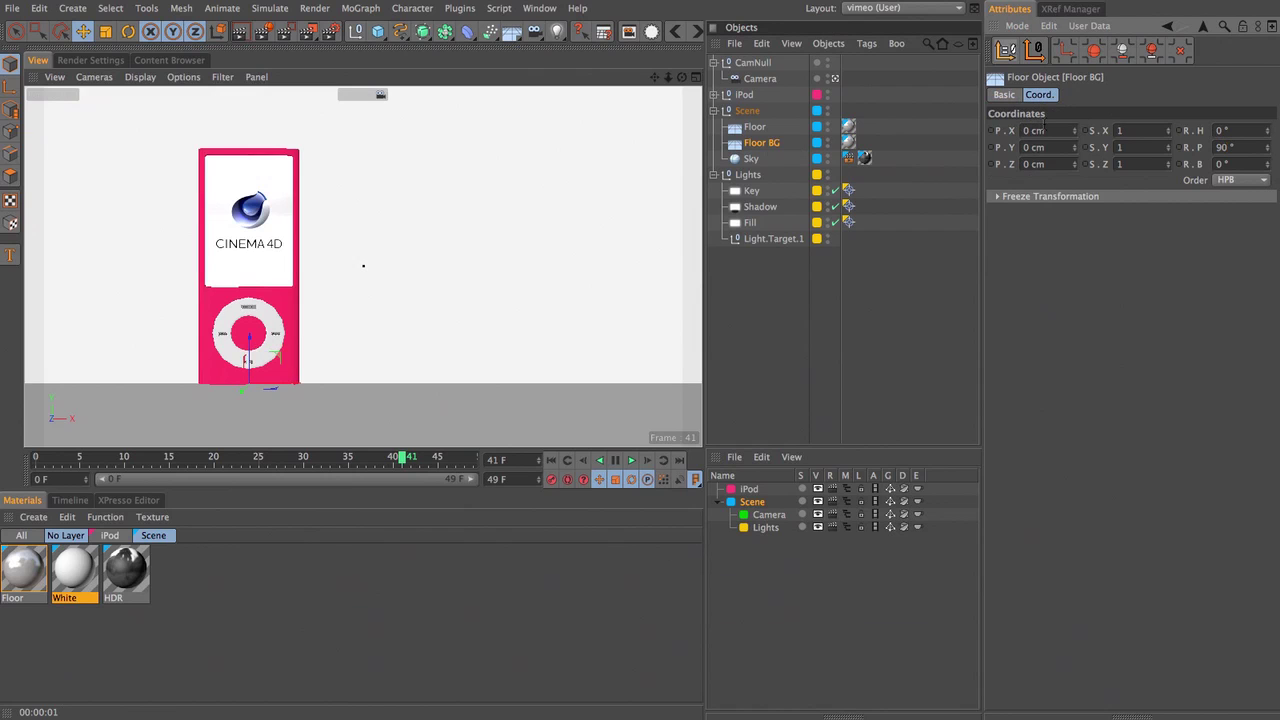
Step: Set Floor BG's Z position to 1000 cm behind the iPod and render the perspective view
key("F3")
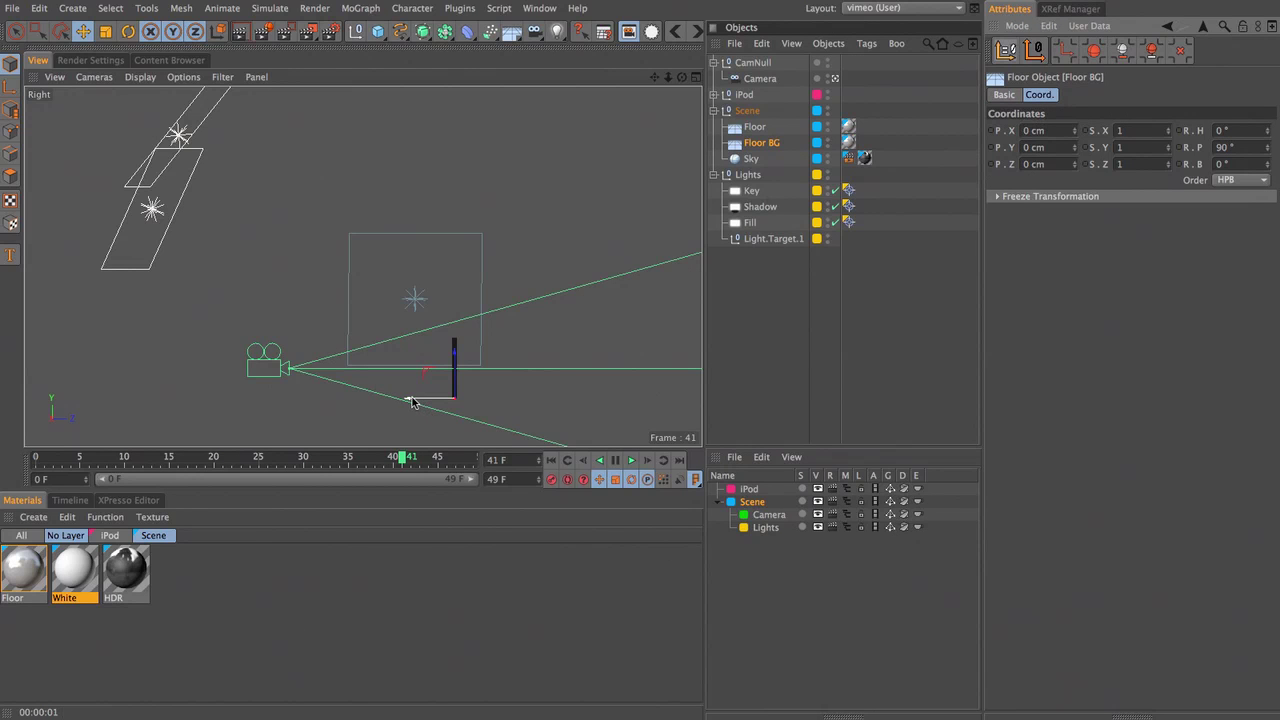
left_click_drag(1048, 164, 905, 162)
type("1000")
key("Return")
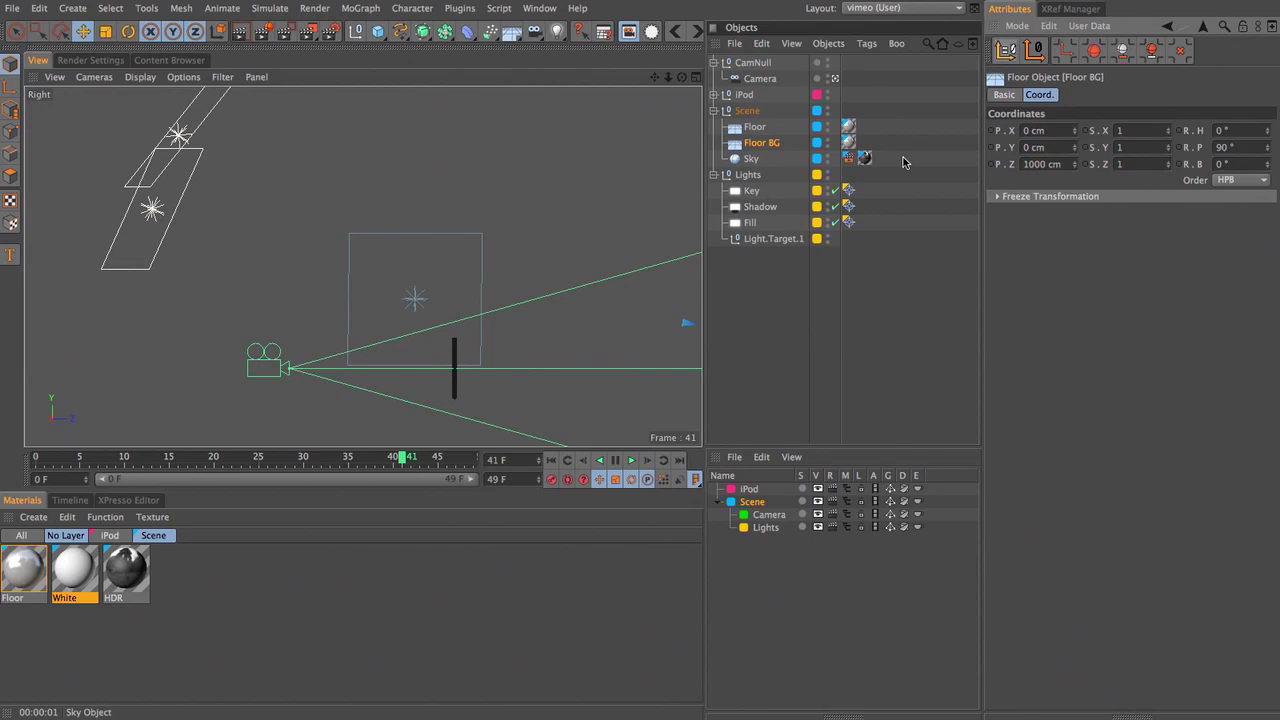
key("F1")
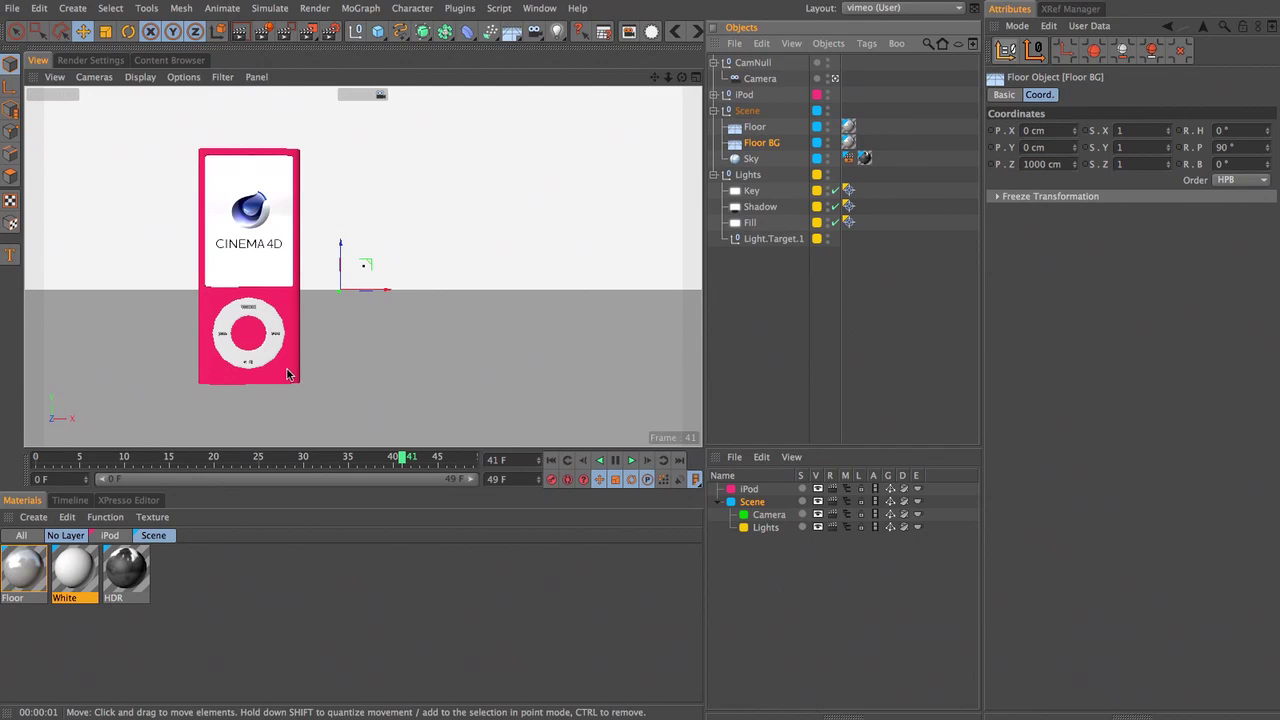
key("ctrl+r")
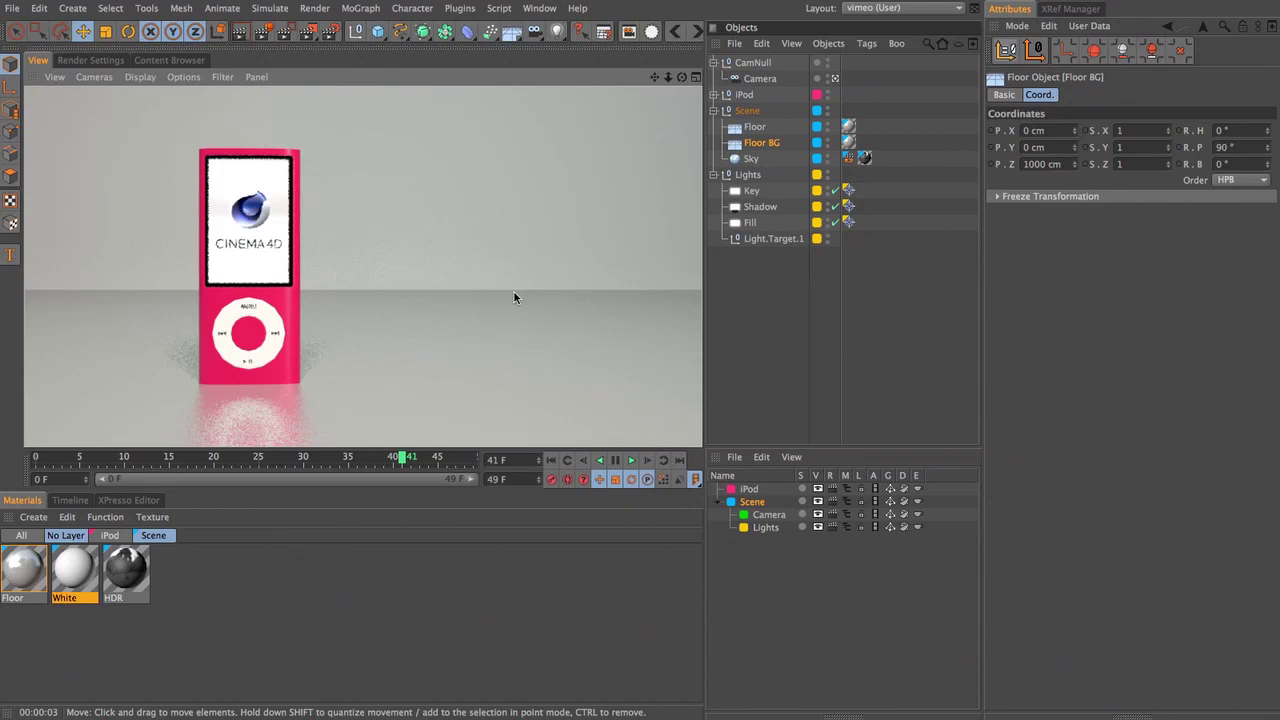
Step: Add Compositing tags to Floor and Floor BG, enable Compositing Background on both and render the view
left_click(755, 127)
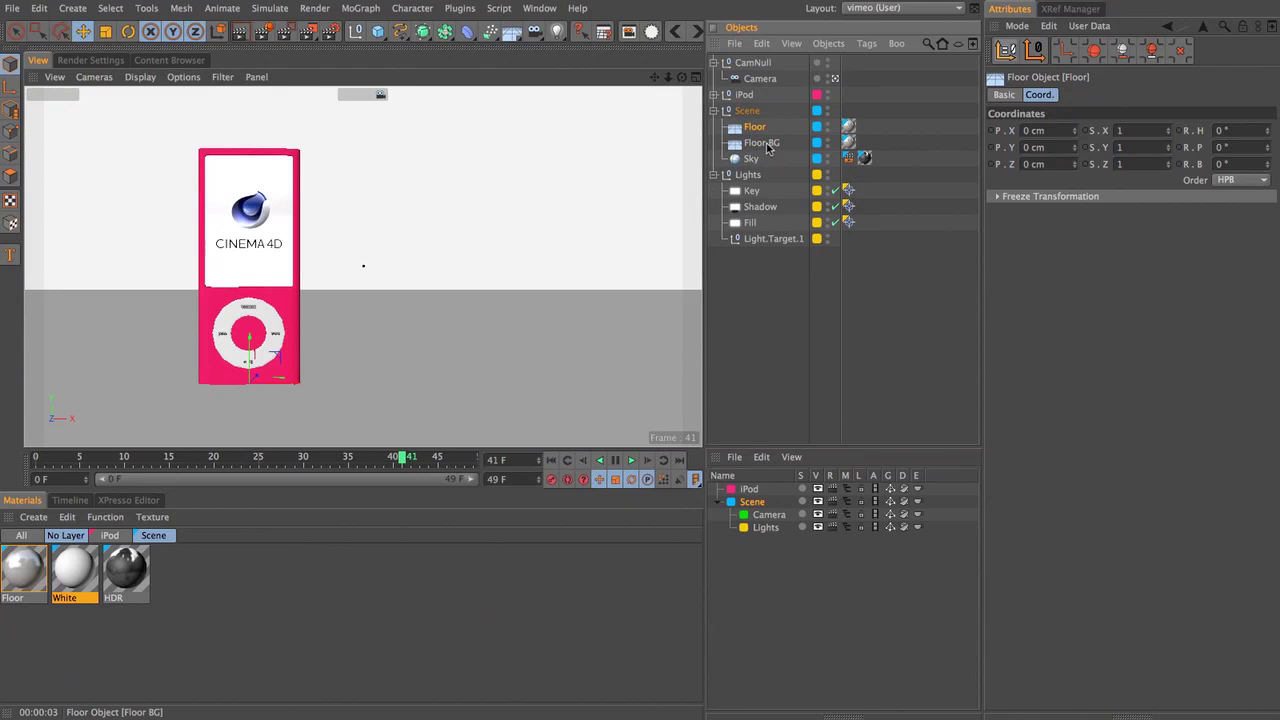
left_click(761, 143, "shift")
left_click(866, 43)
mouse_move(906, 82)
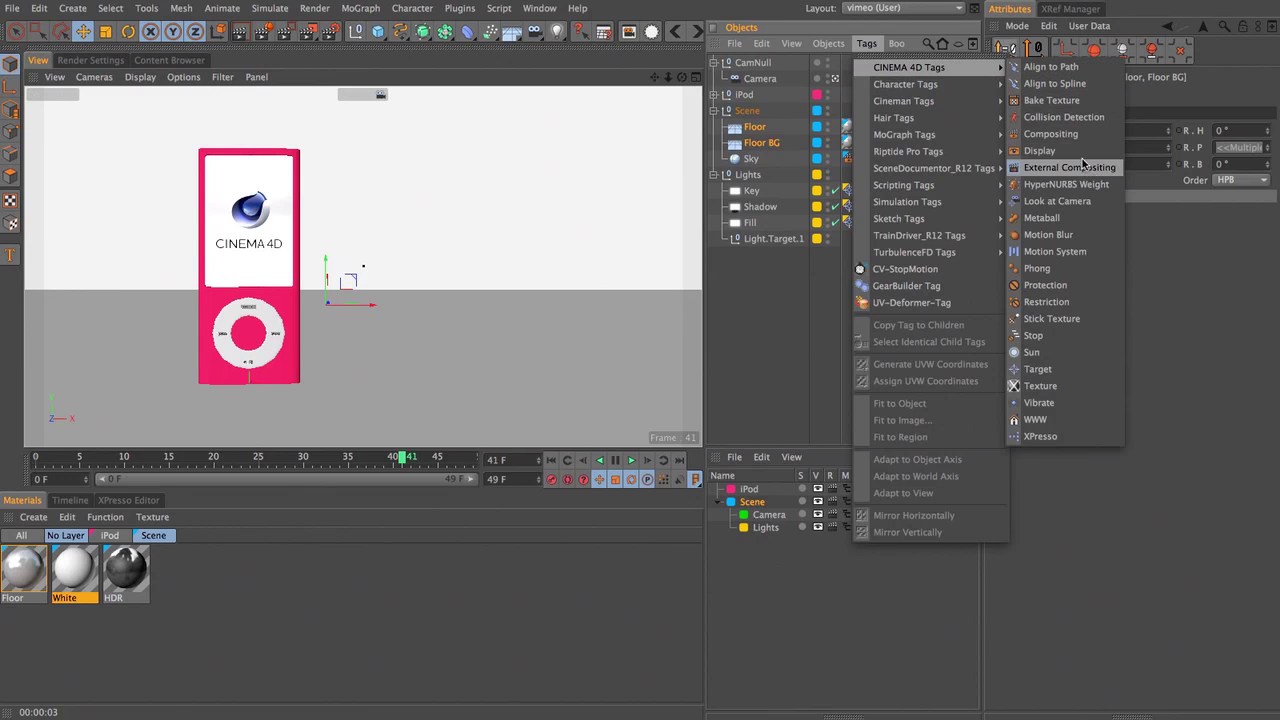
left_click(1040, 135)
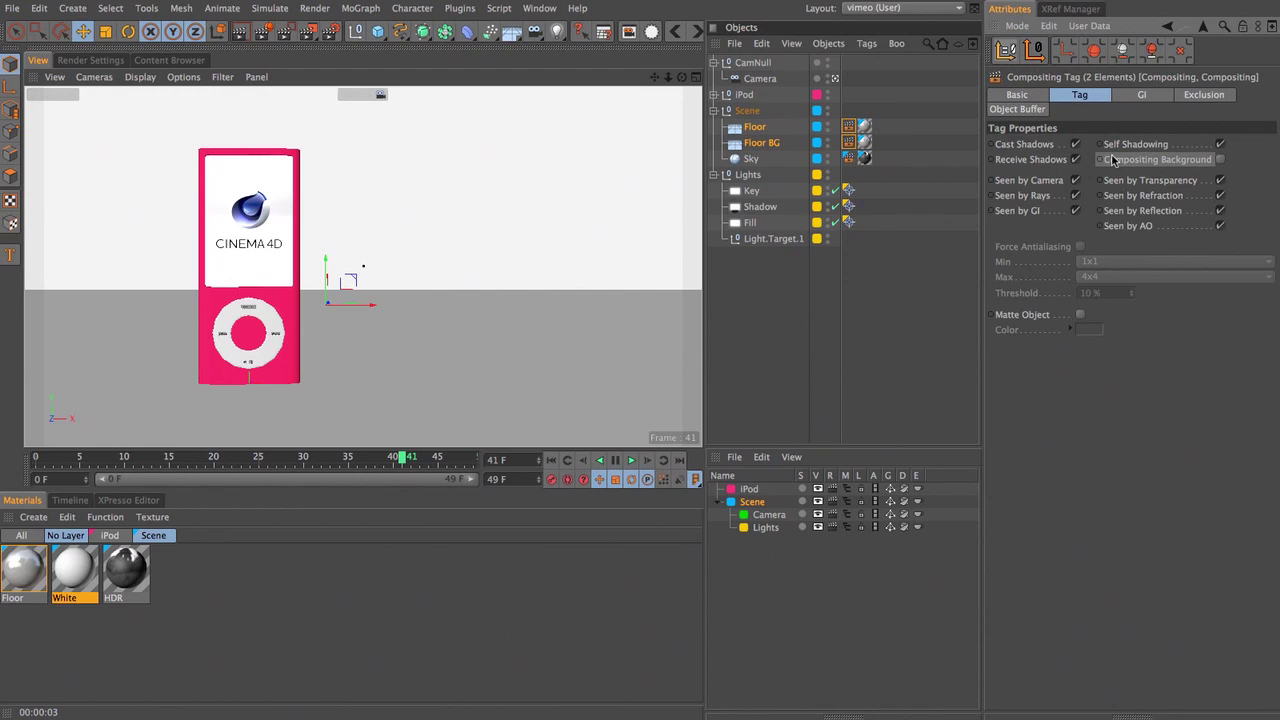
left_click(1220, 160)
key("ctrl+r")
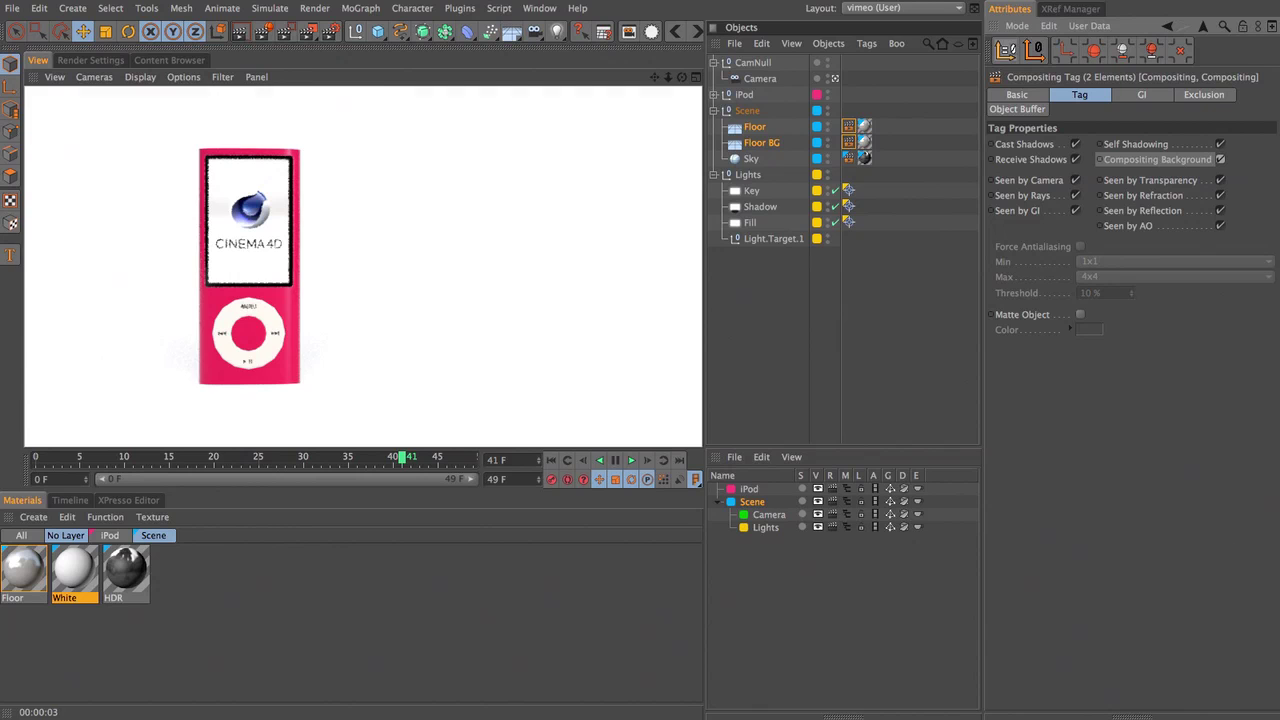
Step: Assign CamNull and its camera to the Camera layer and collapse the CamNull group
key("a")
left_click(752, 64)
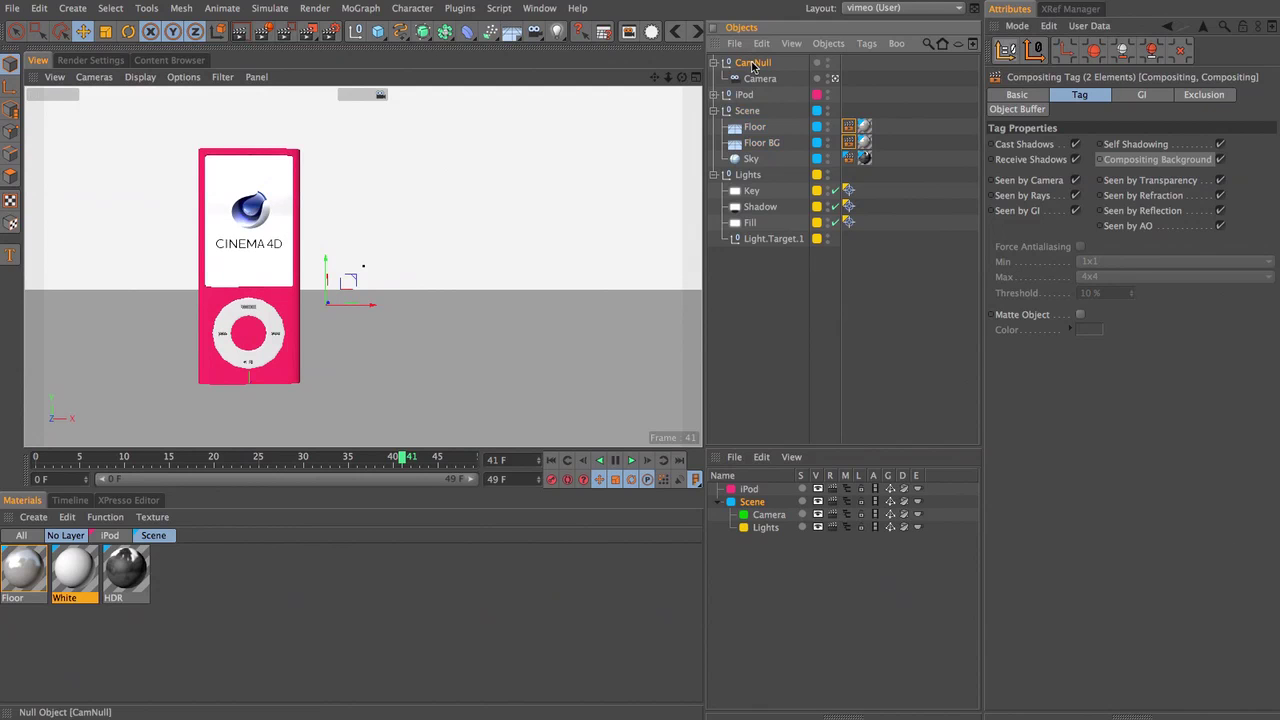
left_click_drag(752, 64, 772, 514)
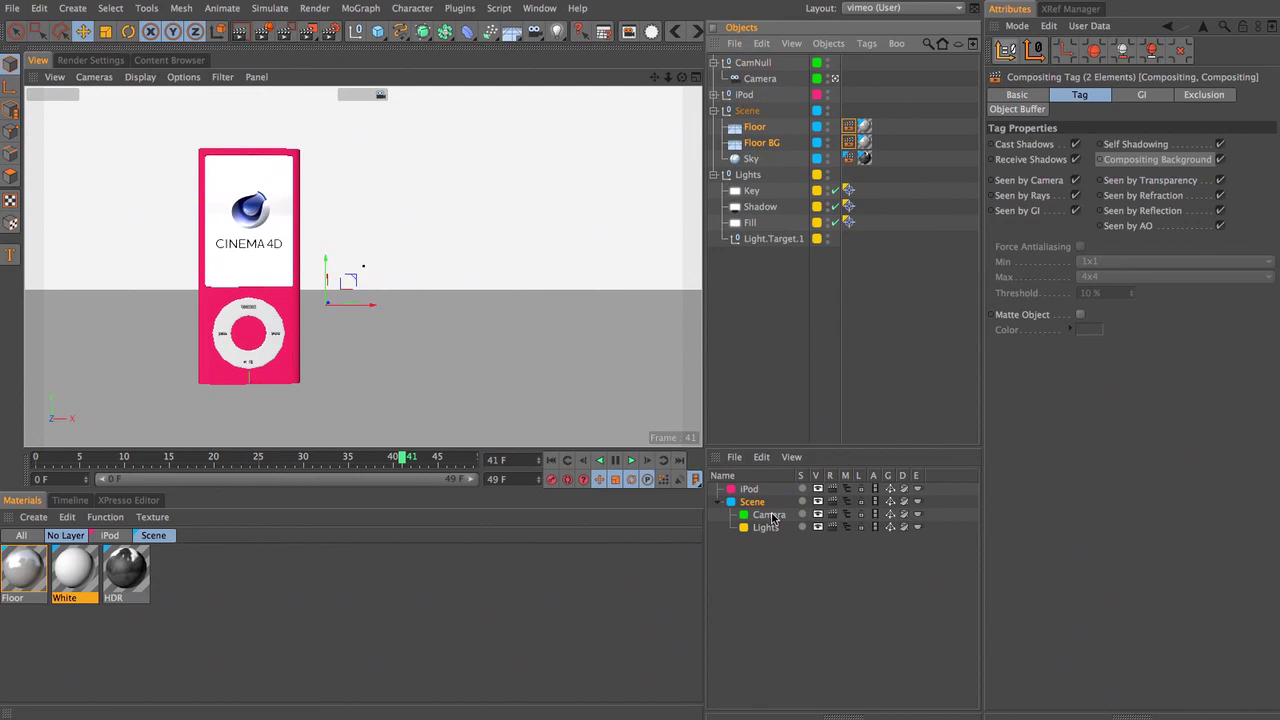
left_click(713, 63)
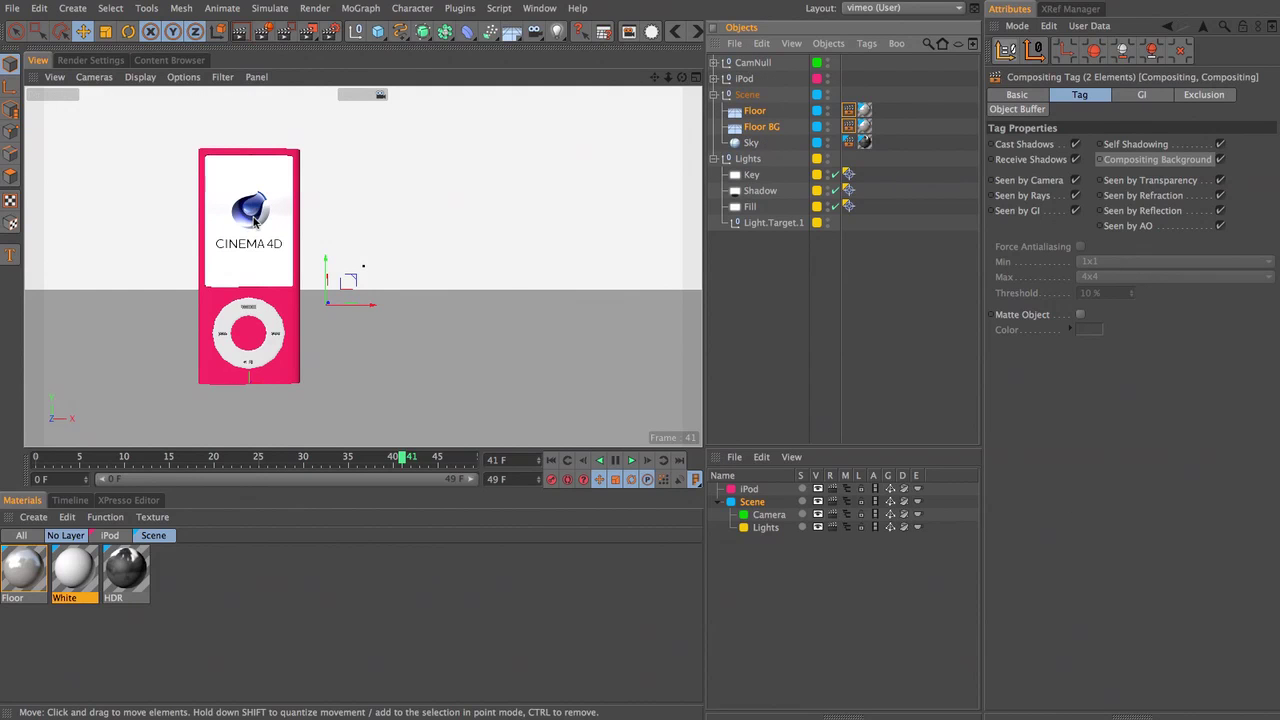
Step: Select the Screen object in the iPod group, render the view and scrub the animation to examine the screen
left_click(743, 79)
left_click(714, 79)
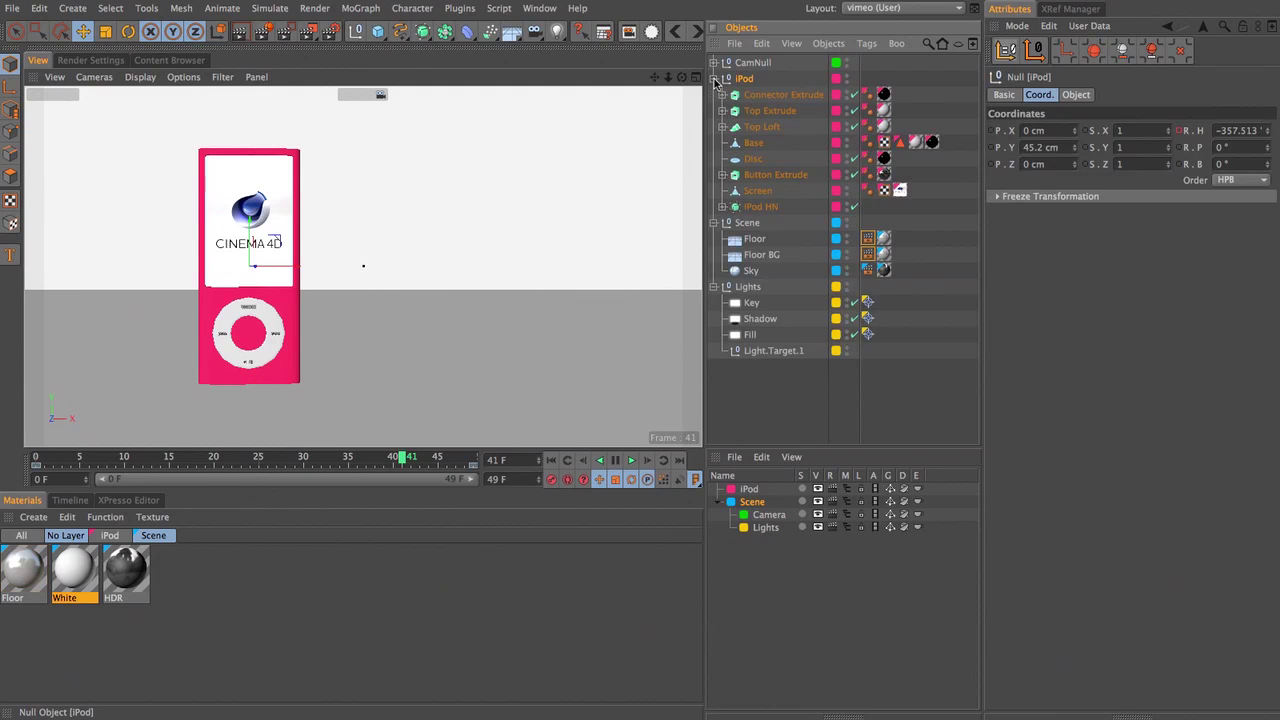
left_click(757, 191)
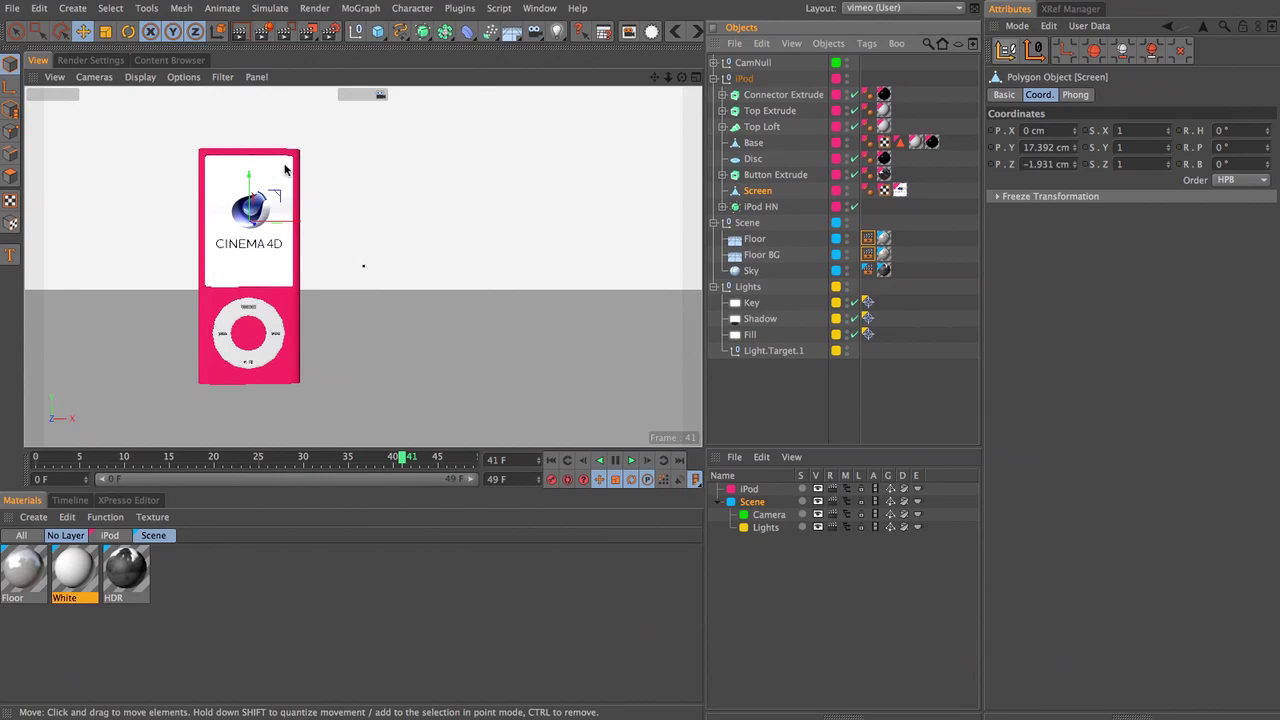
key("ctrl+r")
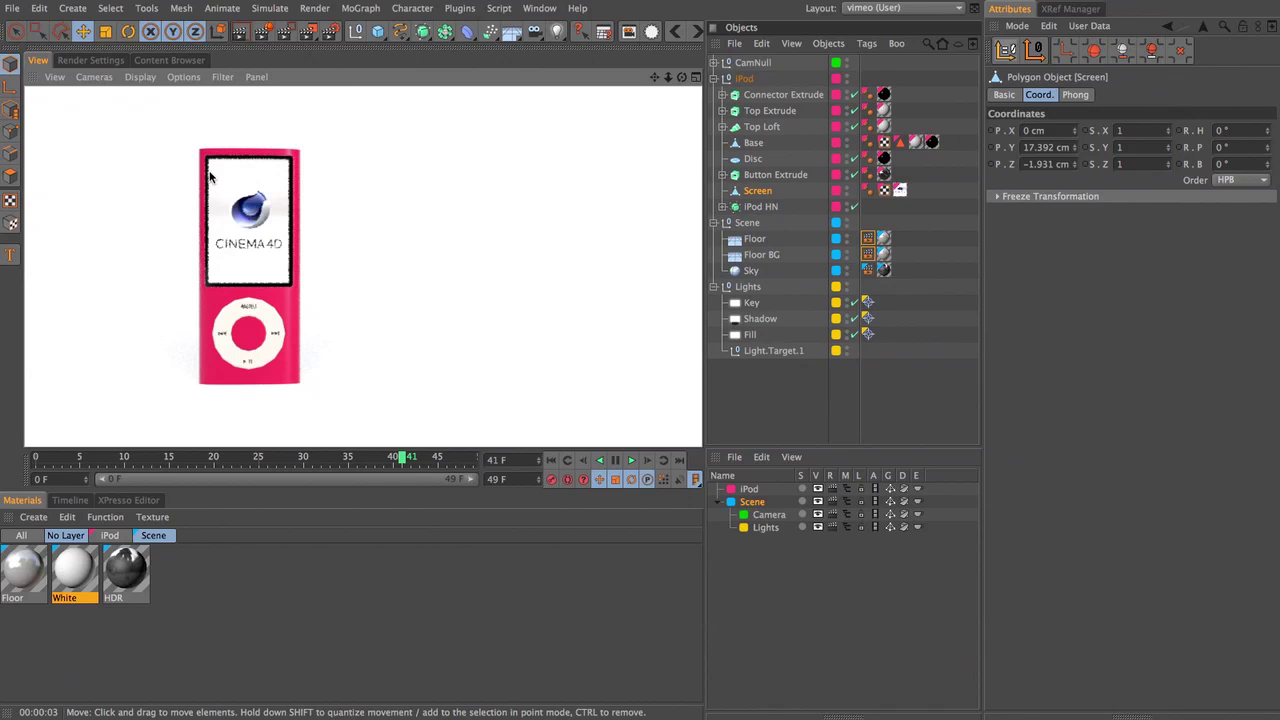
left_click_drag(390, 466, 157, 458)
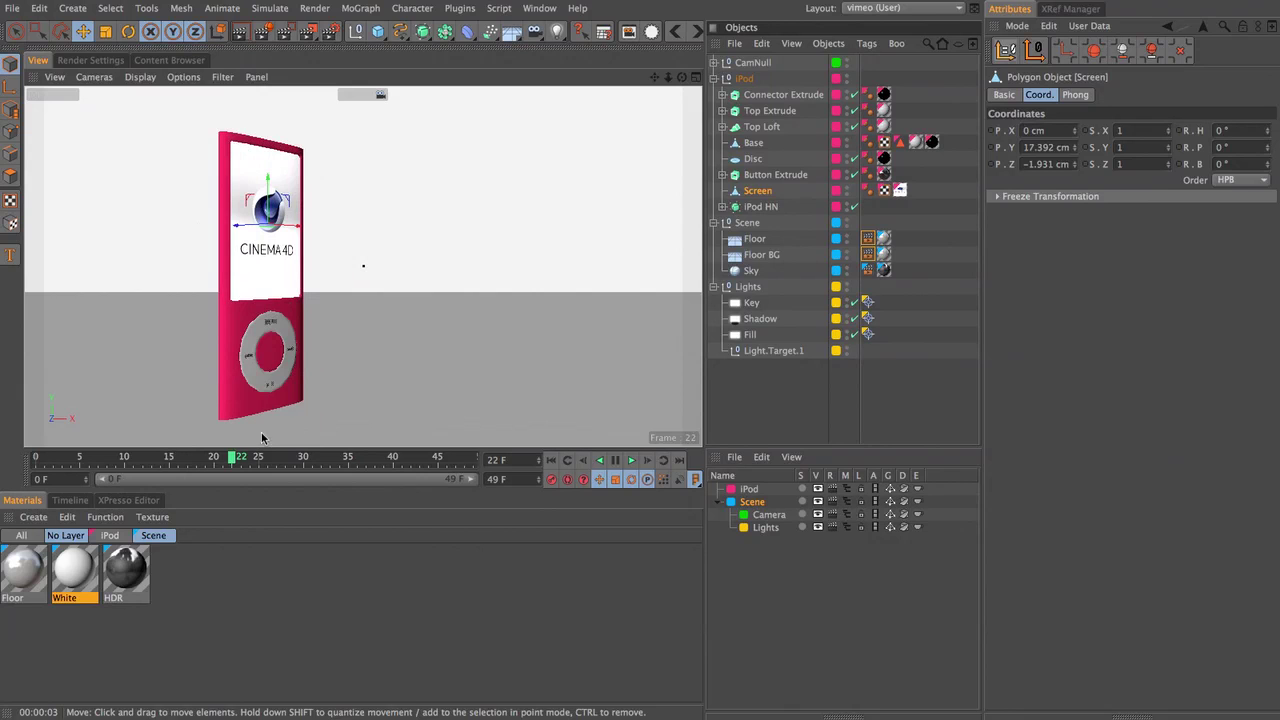
left_click_drag(235, 458, 394, 460)
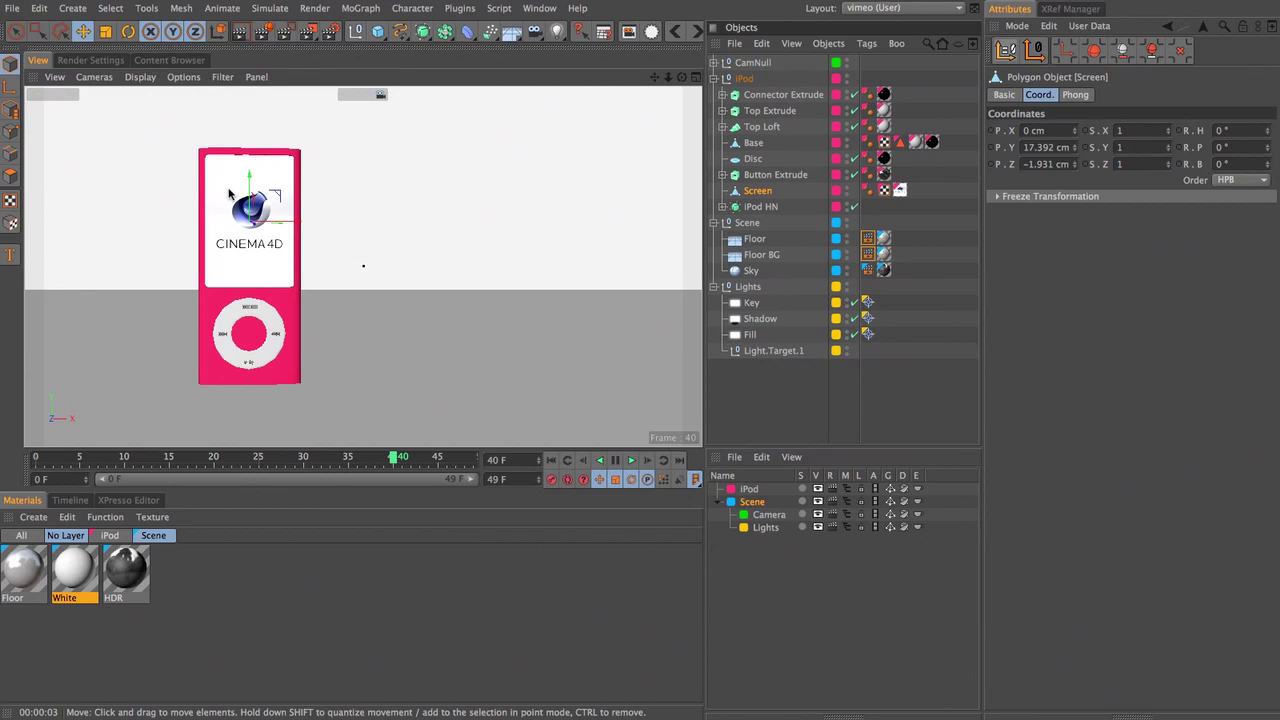
Step: Make the ScreenGlass object under the iPod HN Body visible in the editor view and render frame 27
left_click(723, 207)
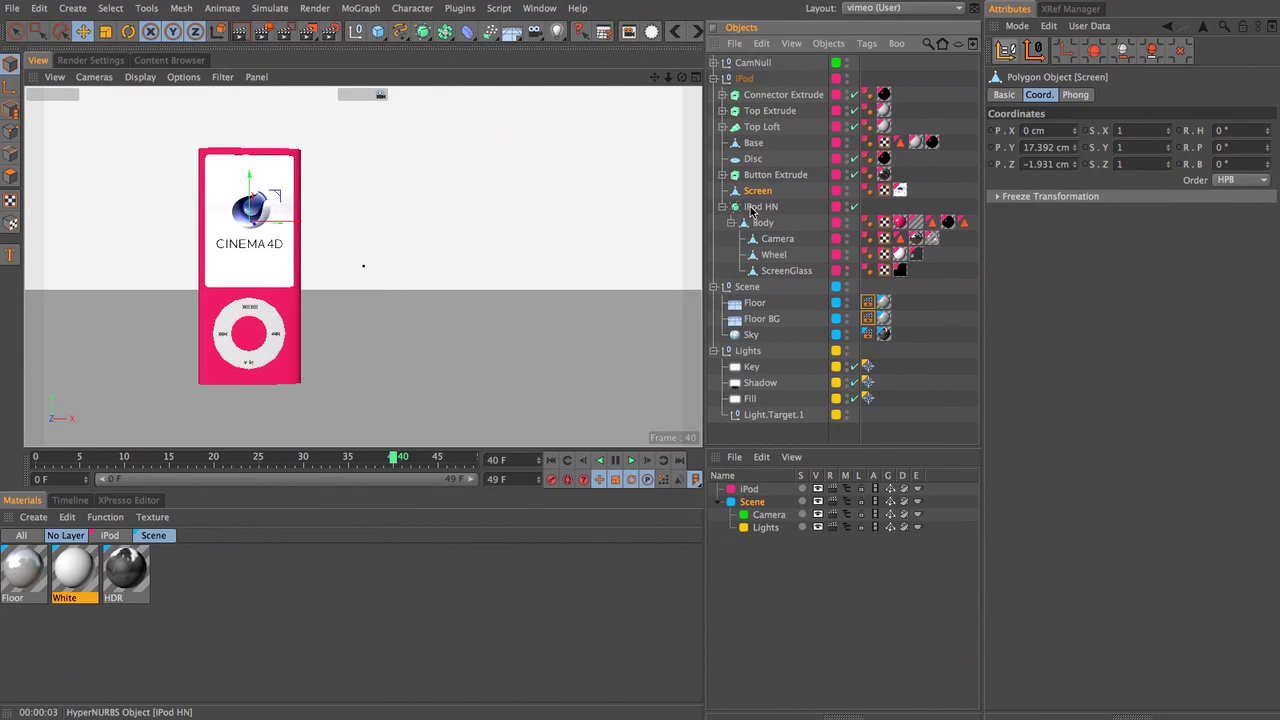
left_click(752, 207)
left_click(752, 271)
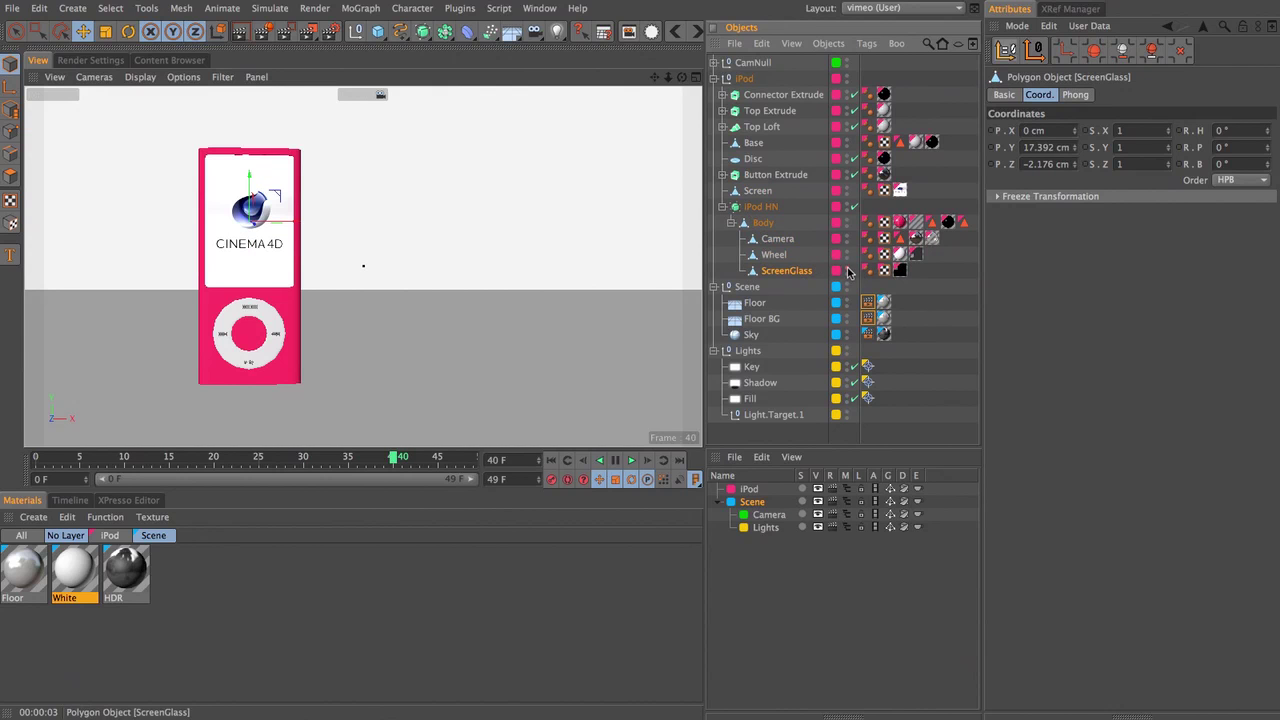
left_click(847, 268)
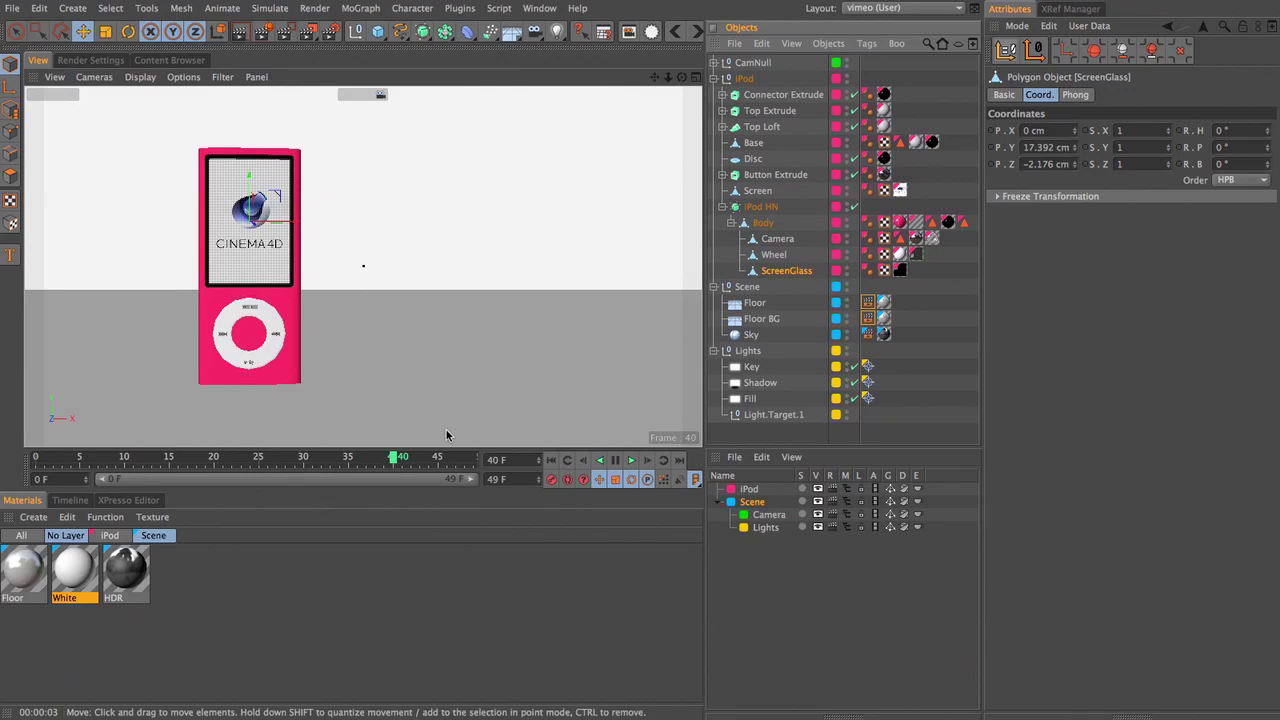
left_click_drag(408, 457, 284, 460)
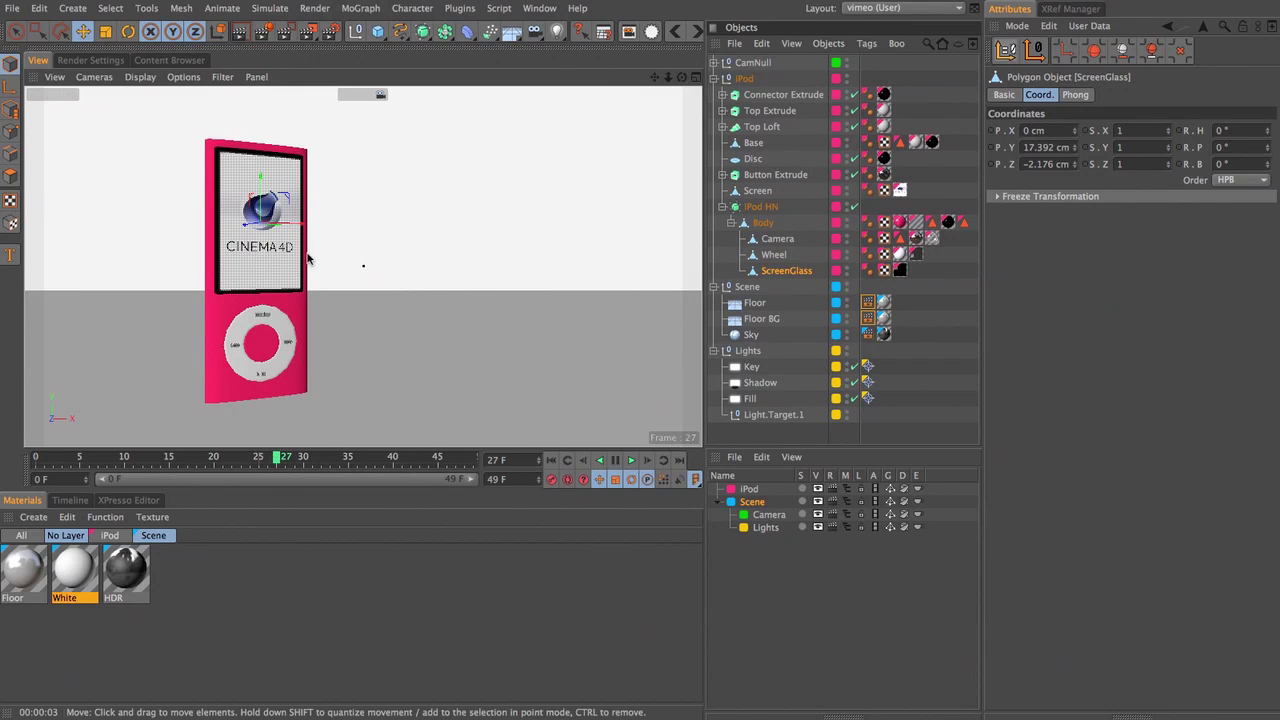
key("ctrl+r")
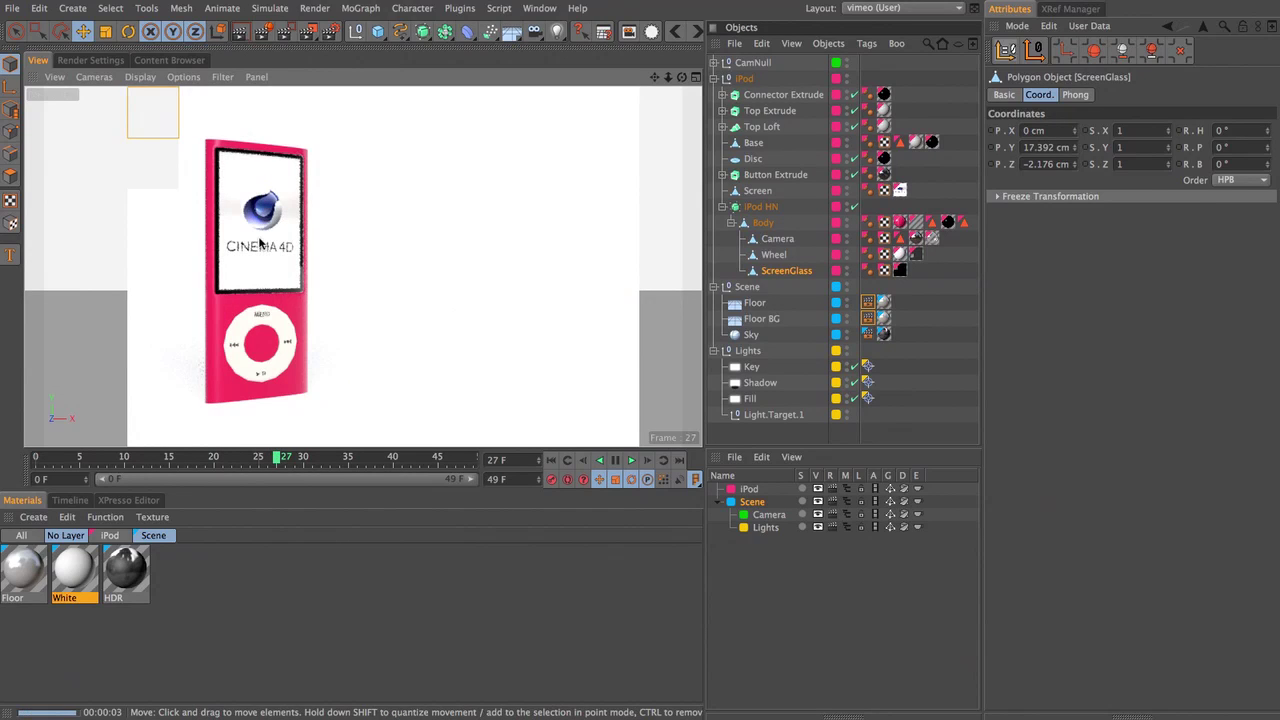
Step: Compare the positions of Screen and ScreenGlass inside the iPod in the Top view and return to the perspective view
left_click(763, 193)
key("F2")
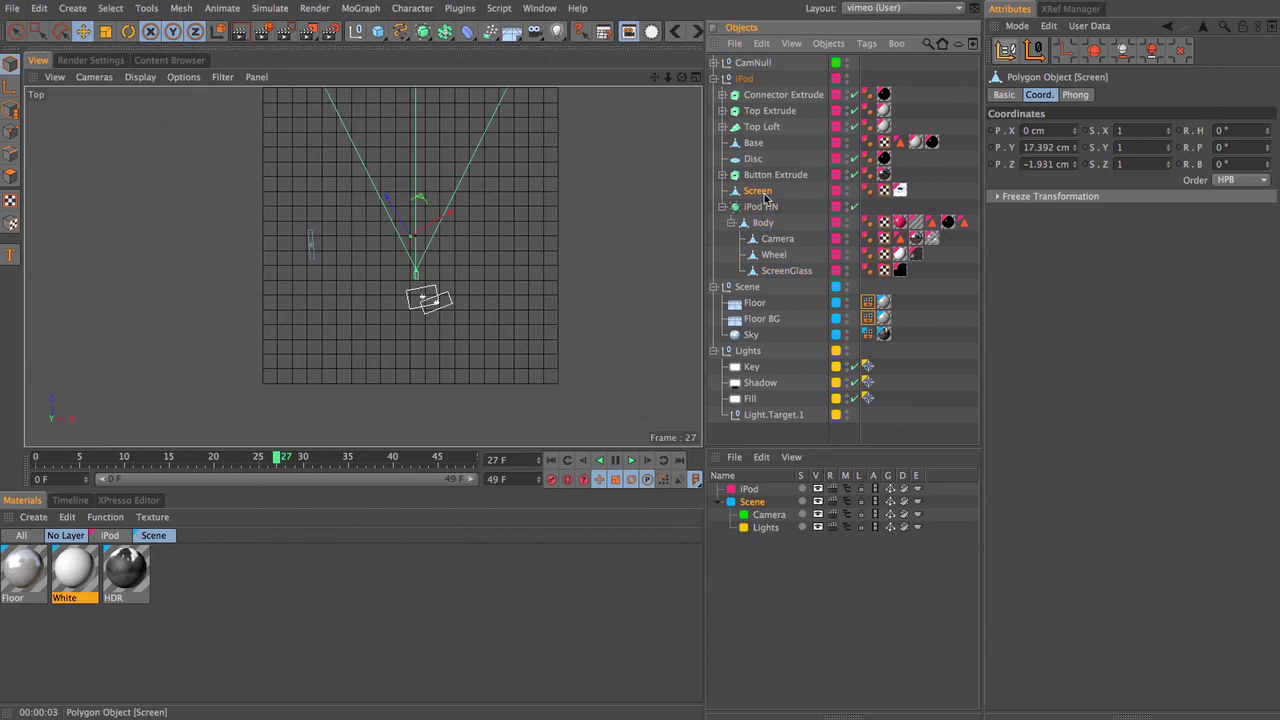
key("o")
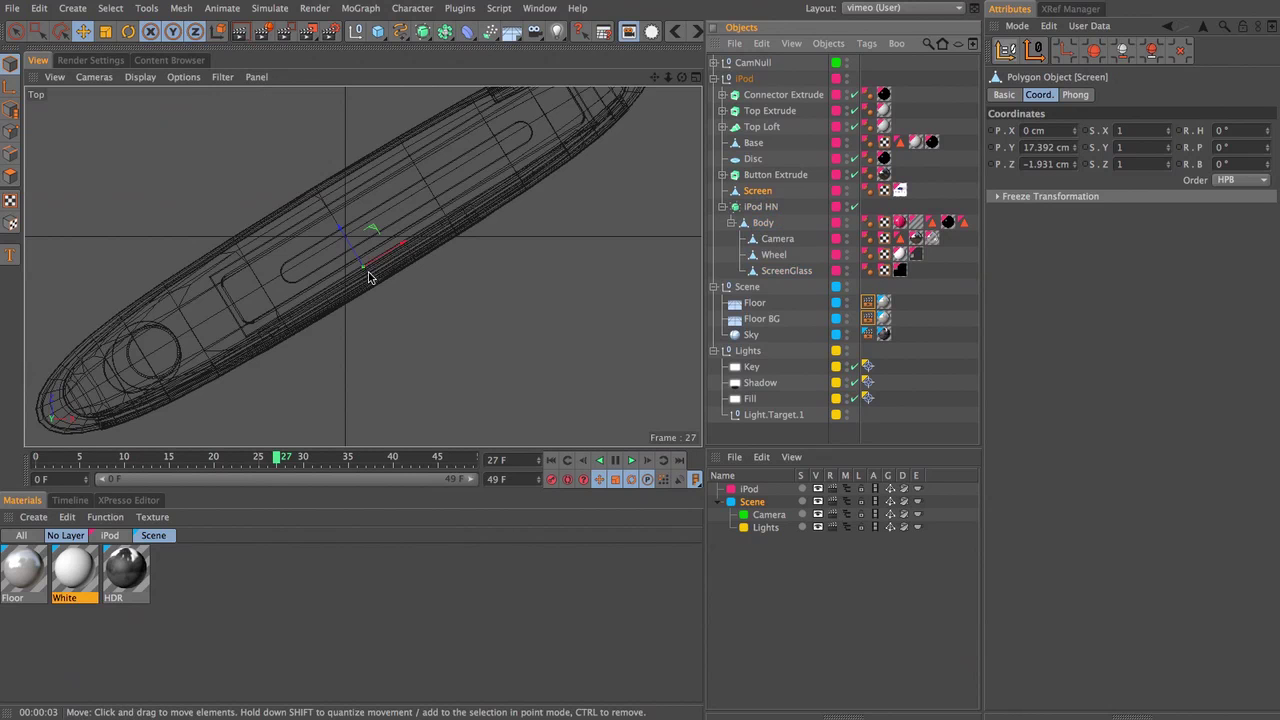
left_click_drag(358, 256, 386, 294)
key("super+z")
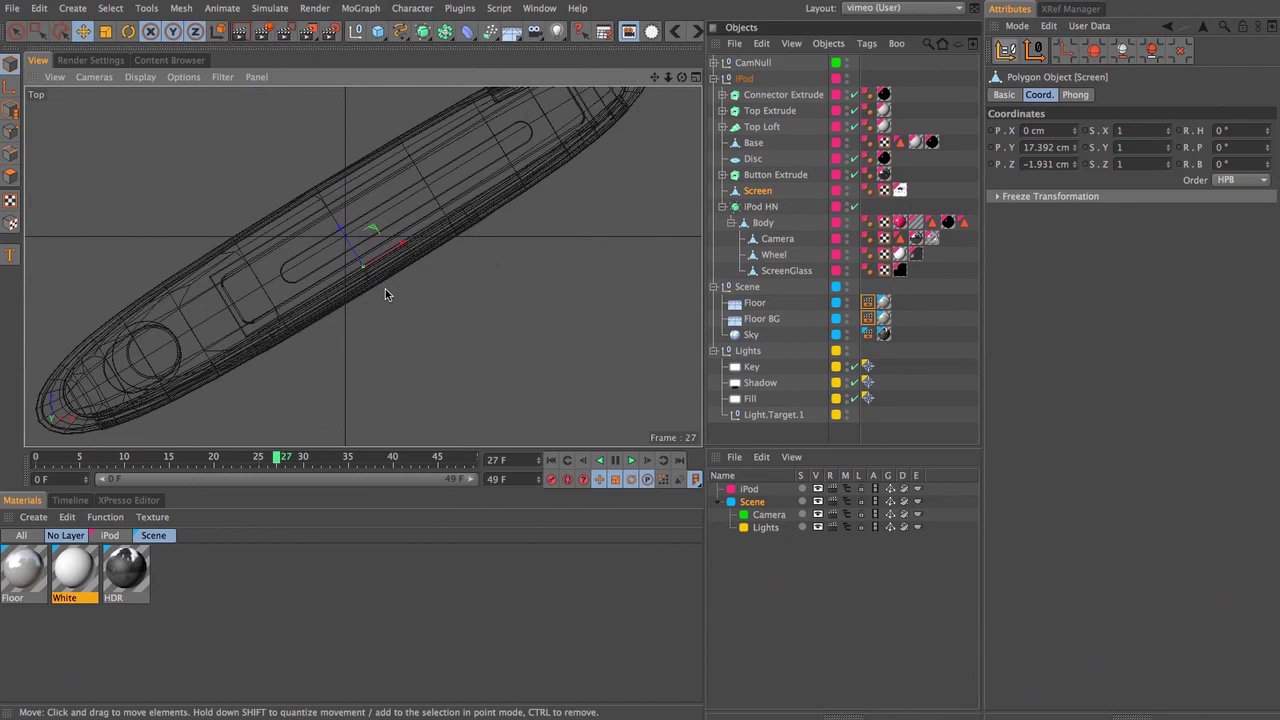
left_click(776, 271)
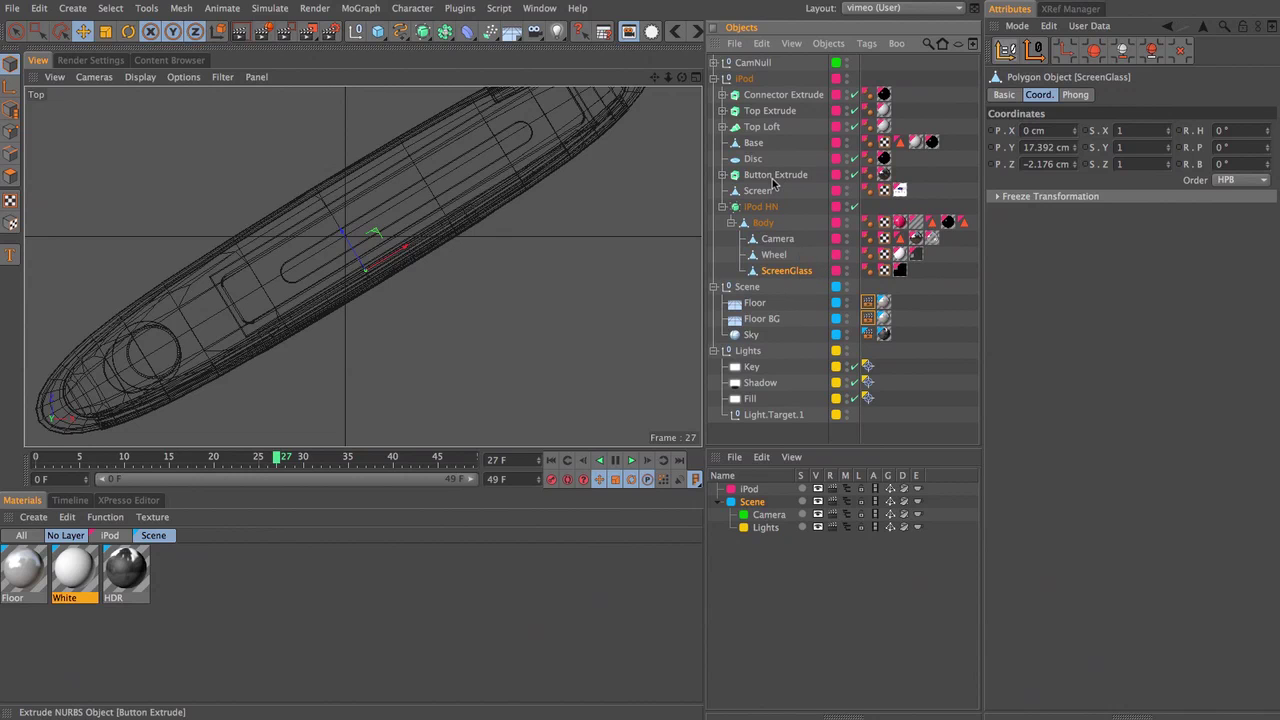
left_click(756, 191)
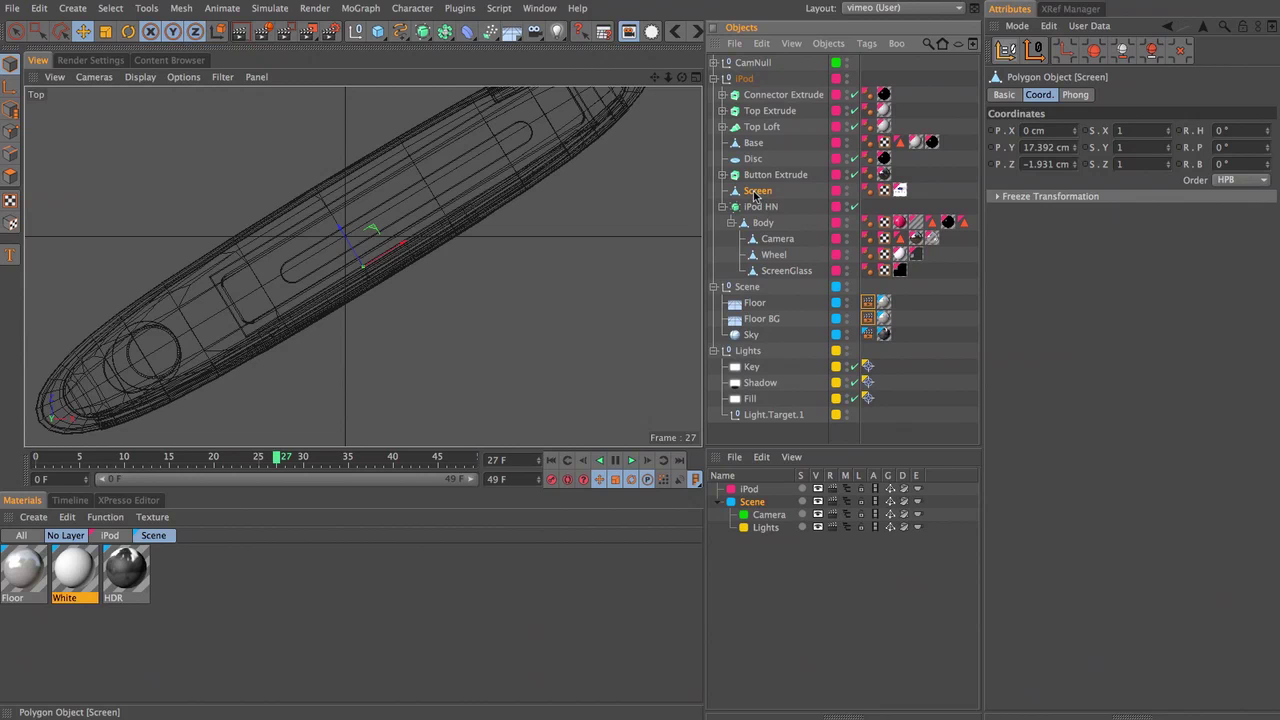
key("F1")
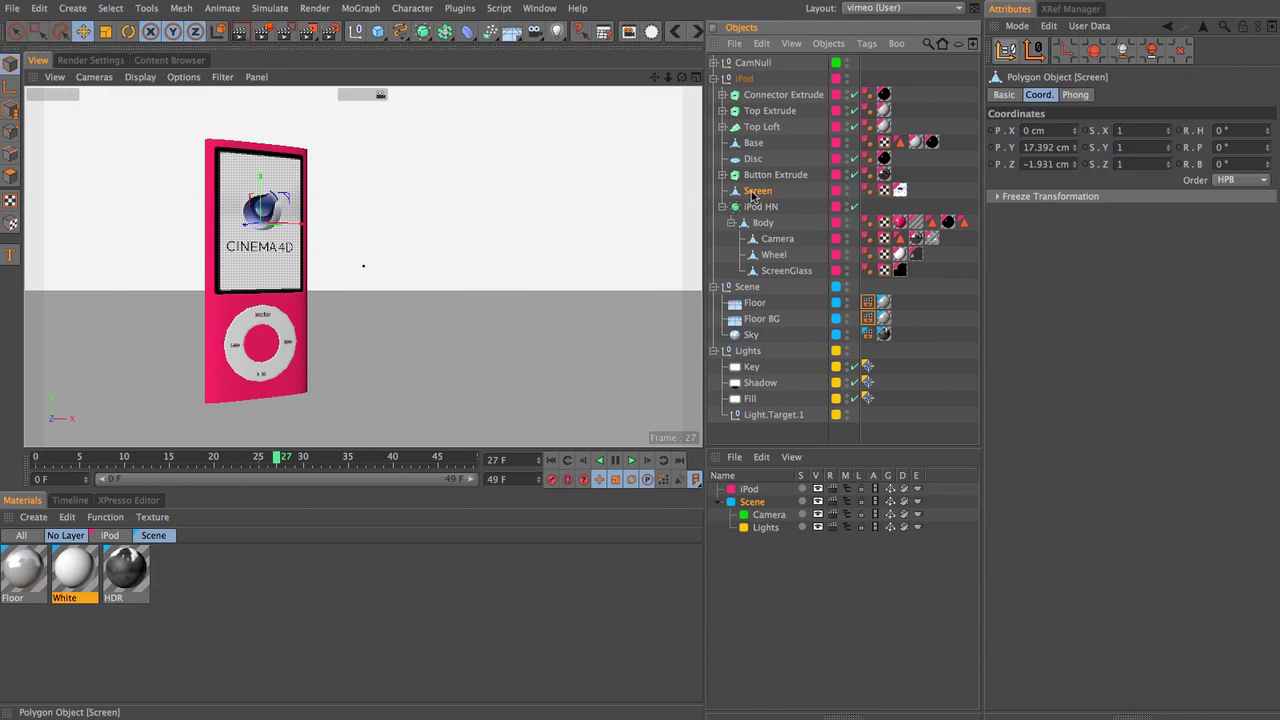
Step: Add an External Compositing tag to the Screen object and review its anchor point options, keeping Center
left_click(866, 43)
mouse_move(886, 70)
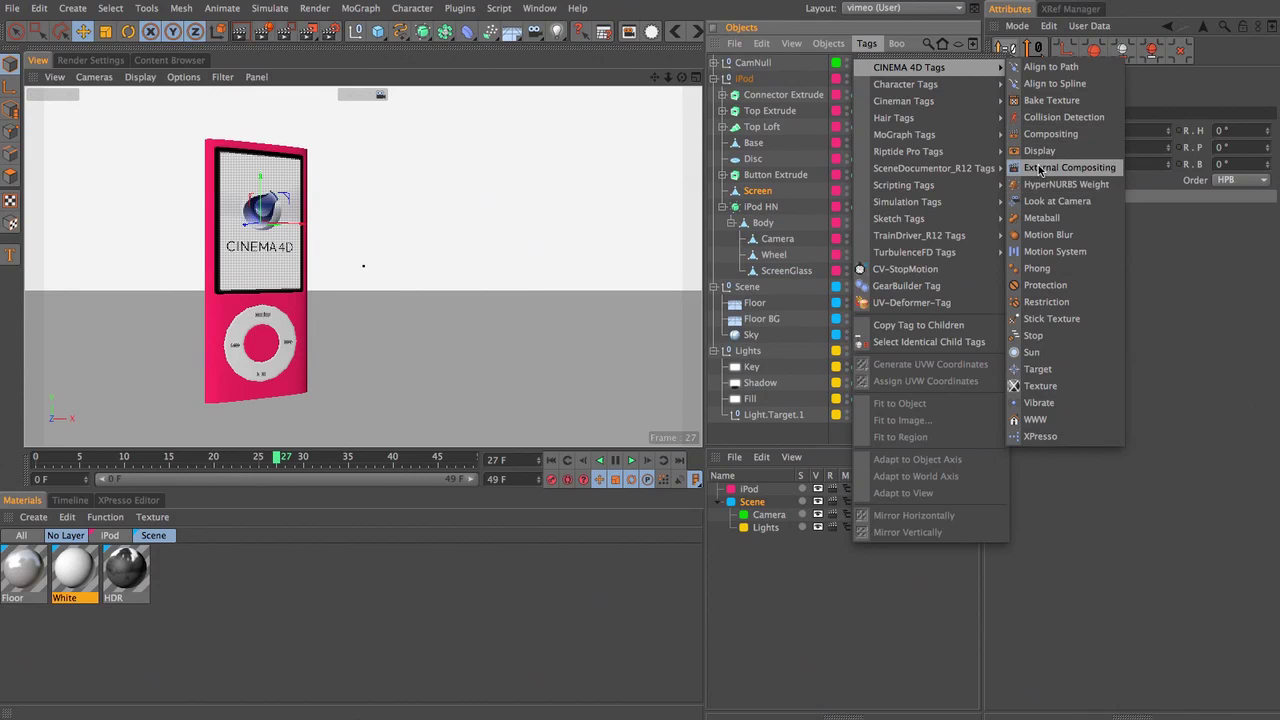
left_click(1043, 168)
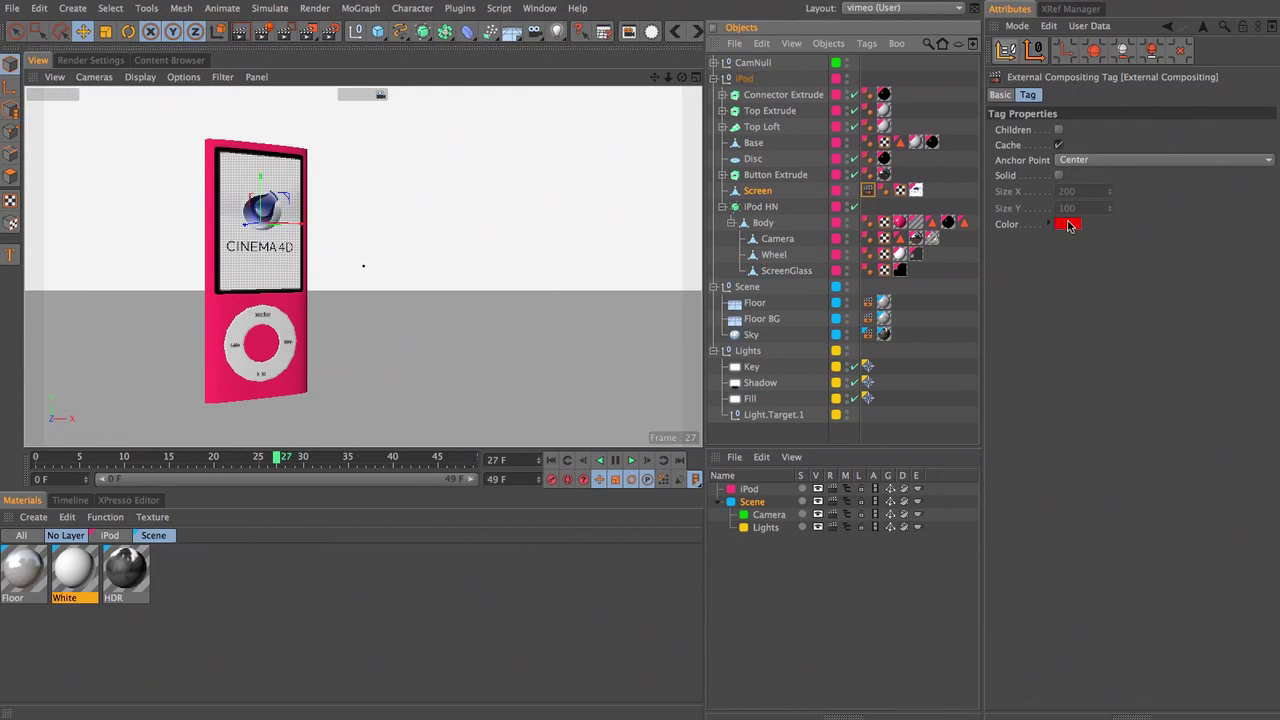
left_click(1056, 163)
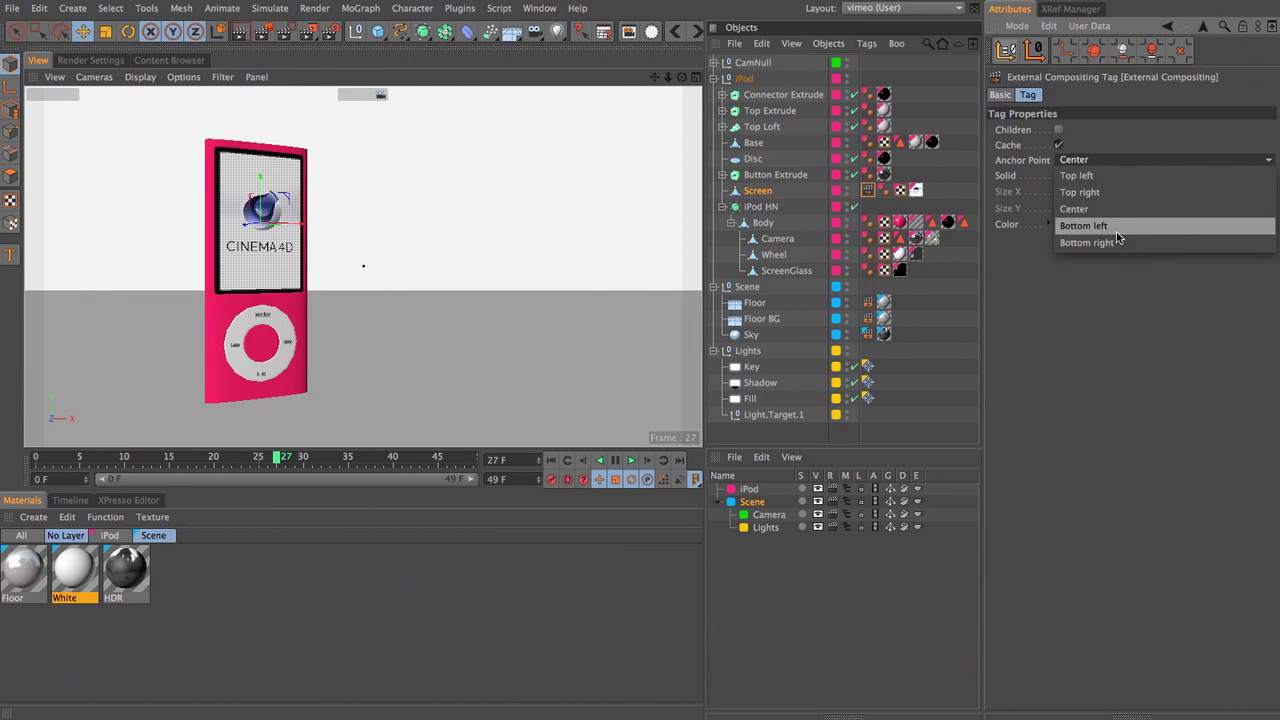
left_click(1125, 124)
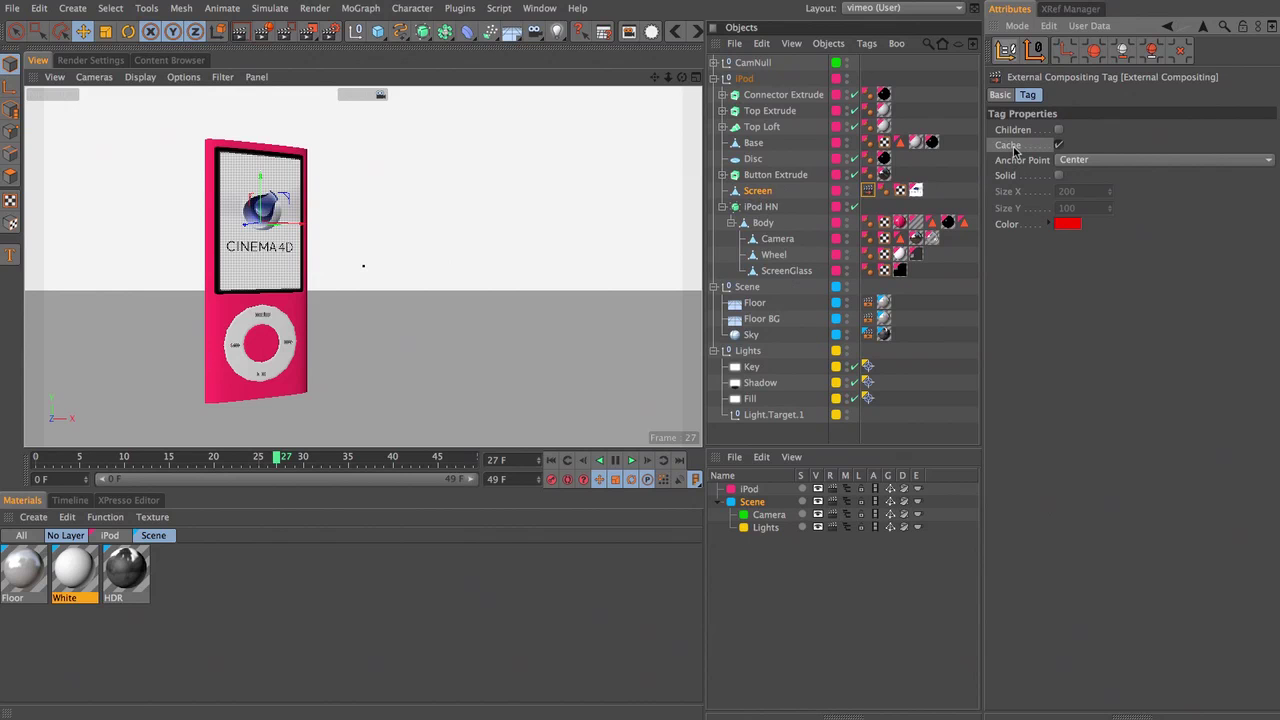
left_click(759, 192)
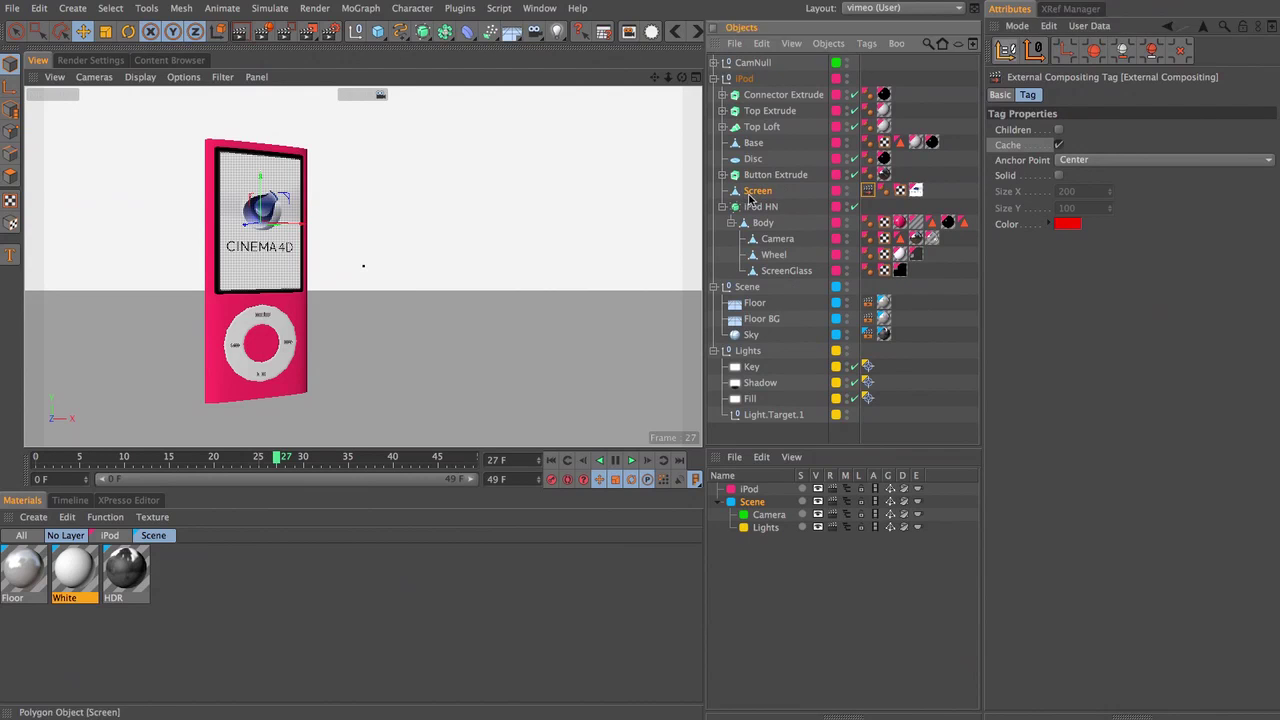
left_click(870, 194)
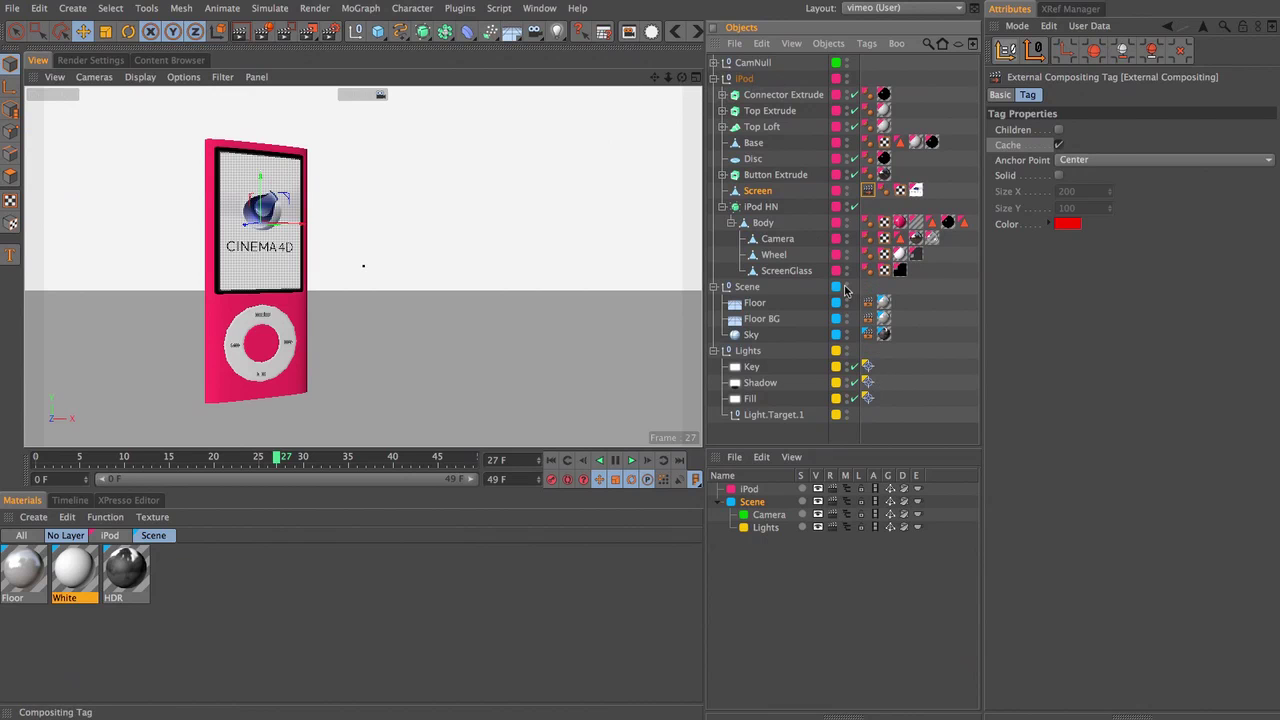
Step: Add a Compositing tag to the iPod null and enable object buffer 1 on it
left_click(744, 79)
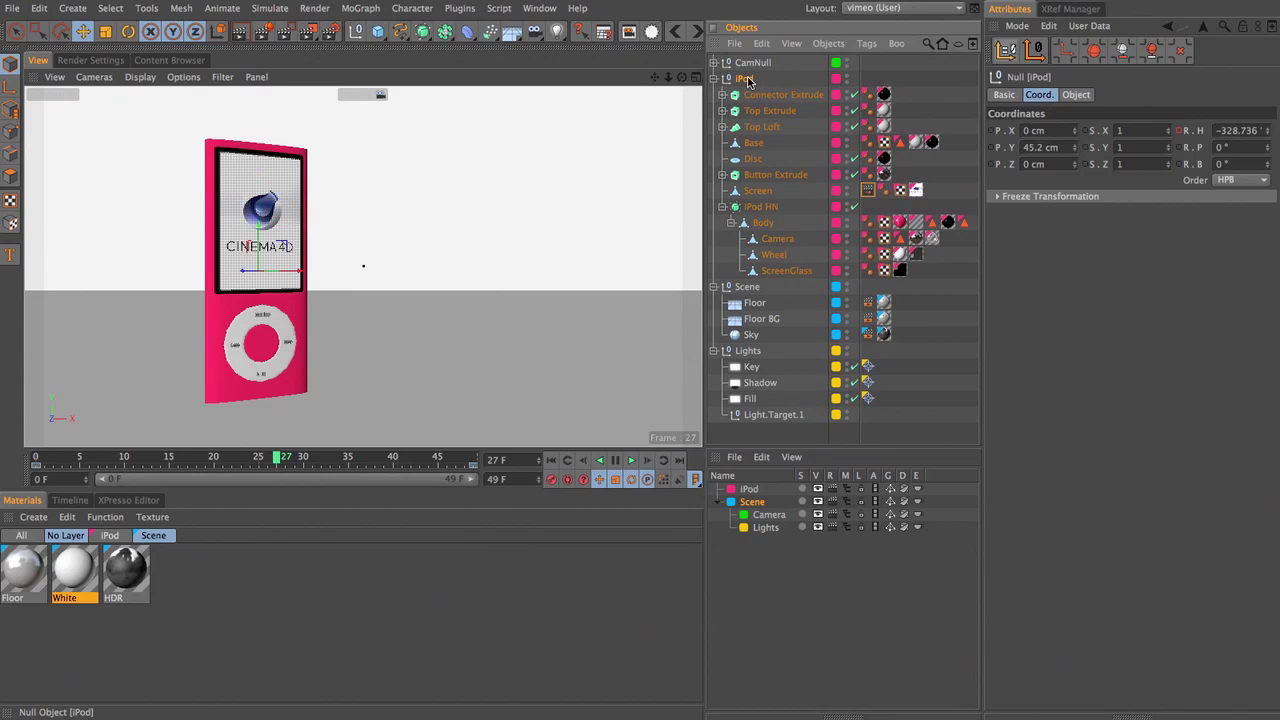
left_click(866, 43)
mouse_move(876, 68)
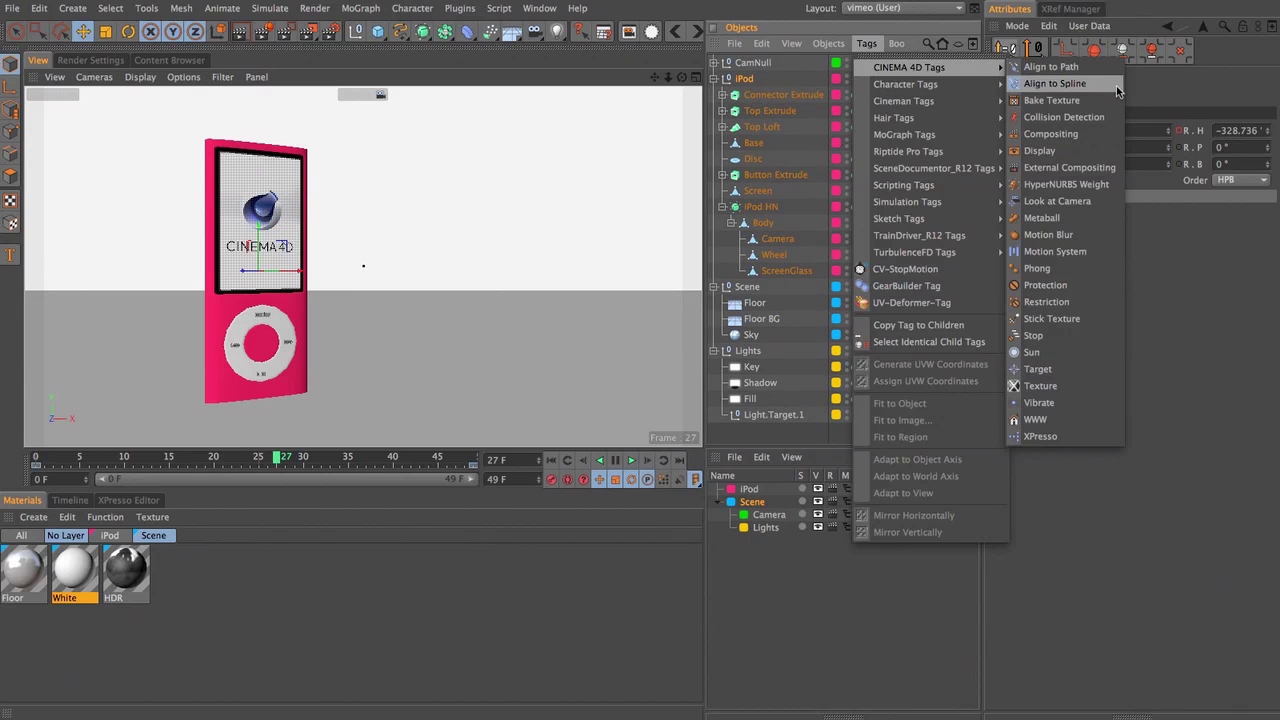
left_click(1049, 134)
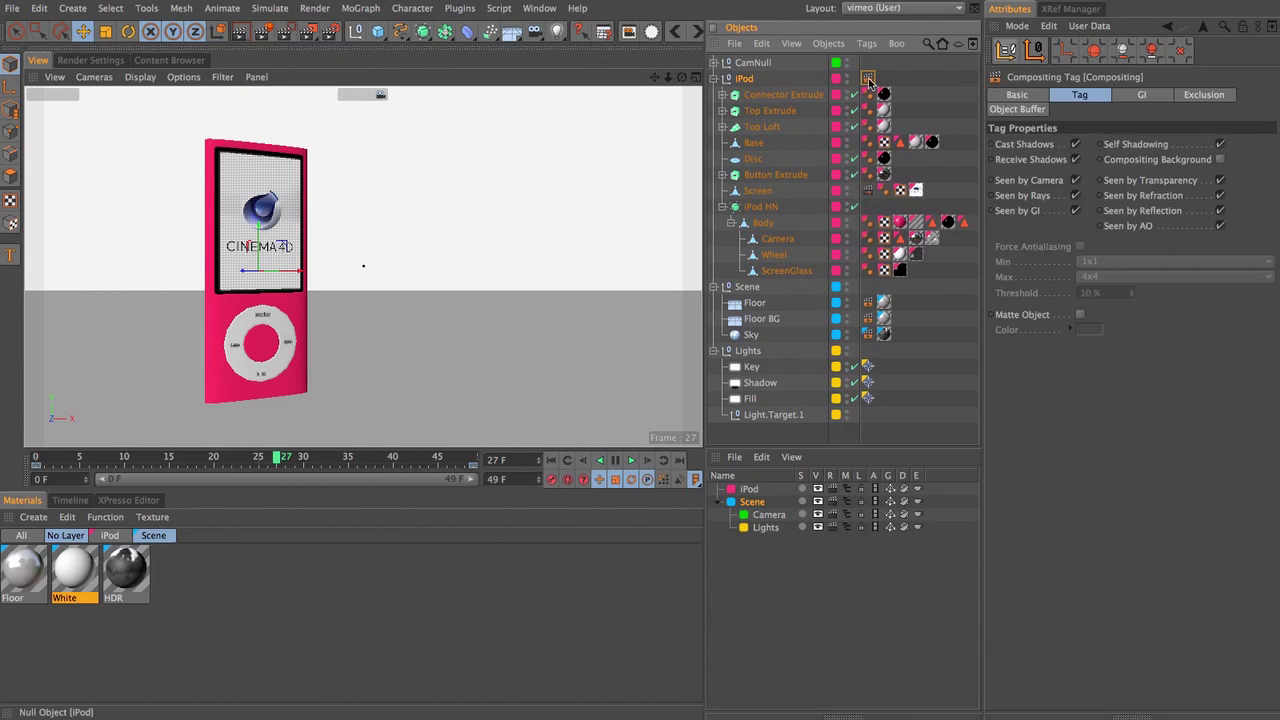
left_click(1020, 109)
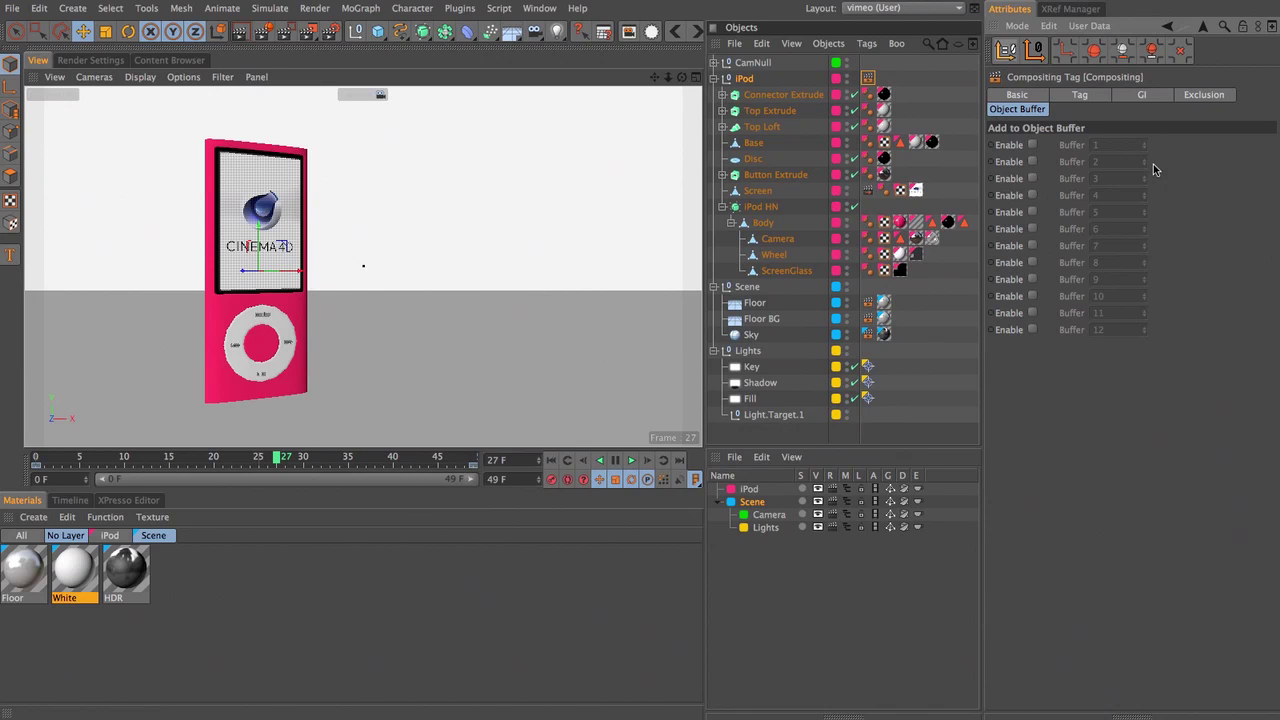
left_click(1032, 145)
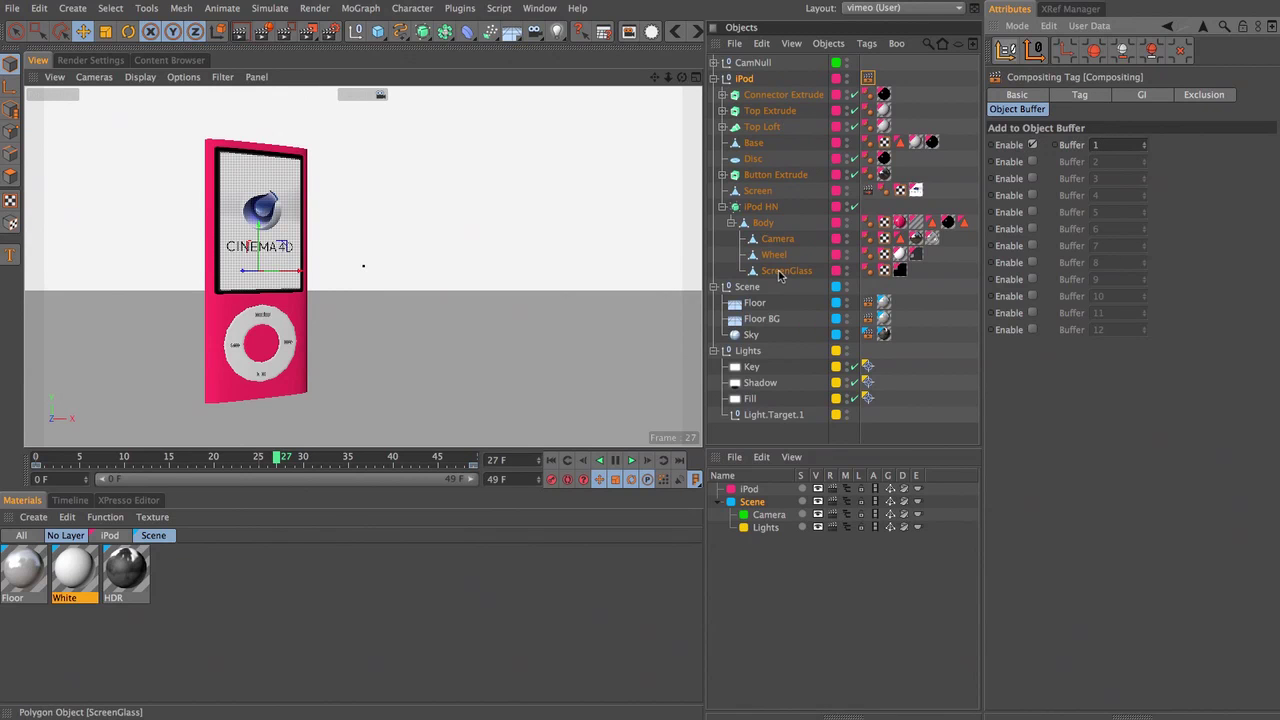
Step: Add a Compositing tag to the Screen object and enable object buffer 2 on it
left_click(750, 192)
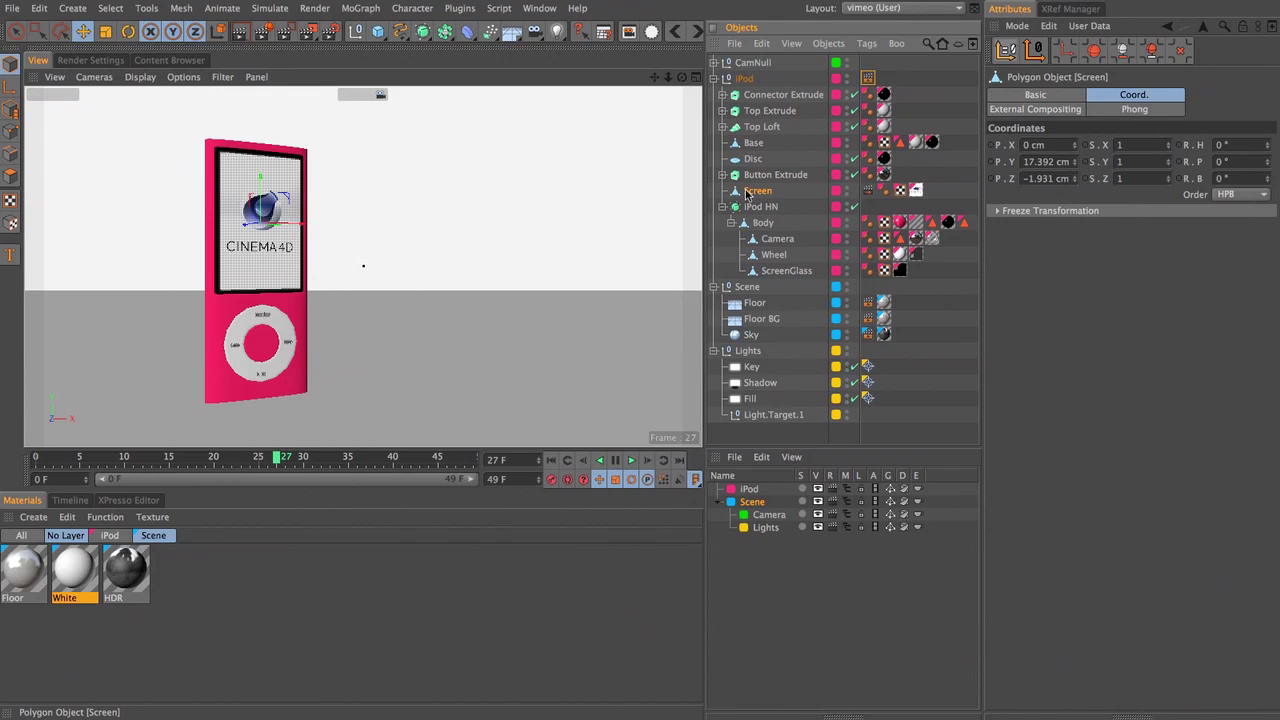
left_click(865, 44)
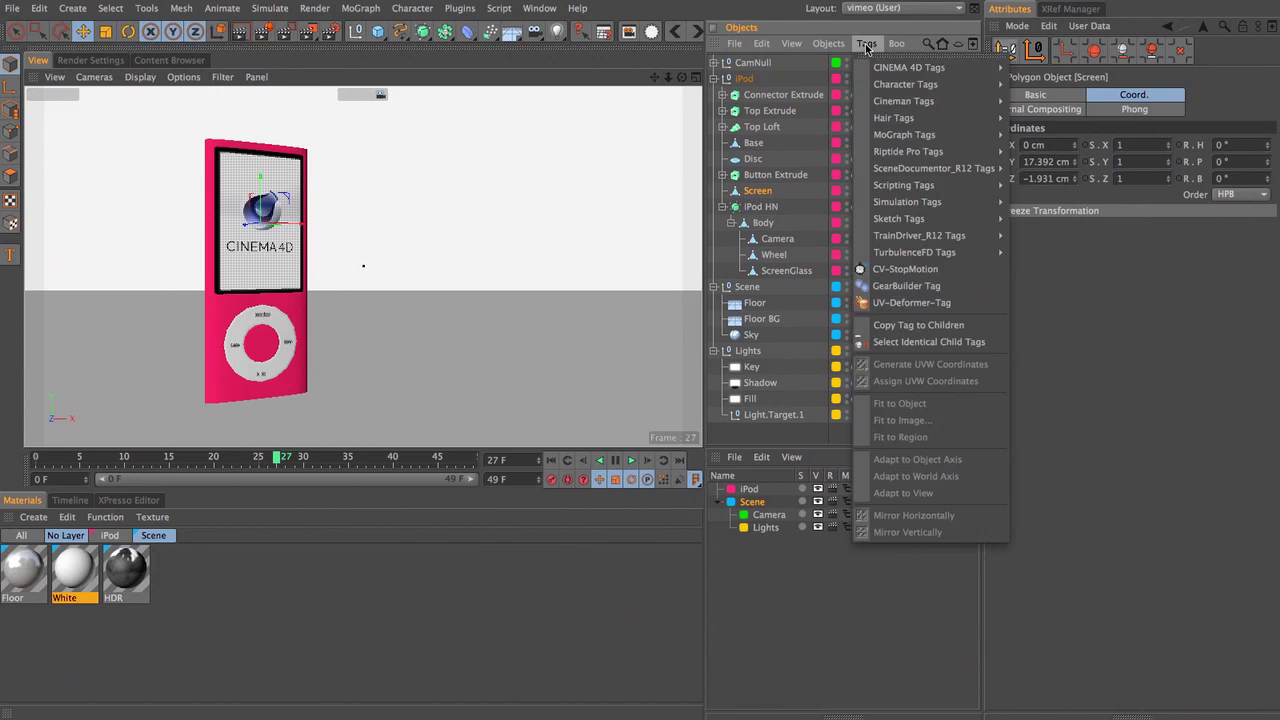
mouse_move(899, 67)
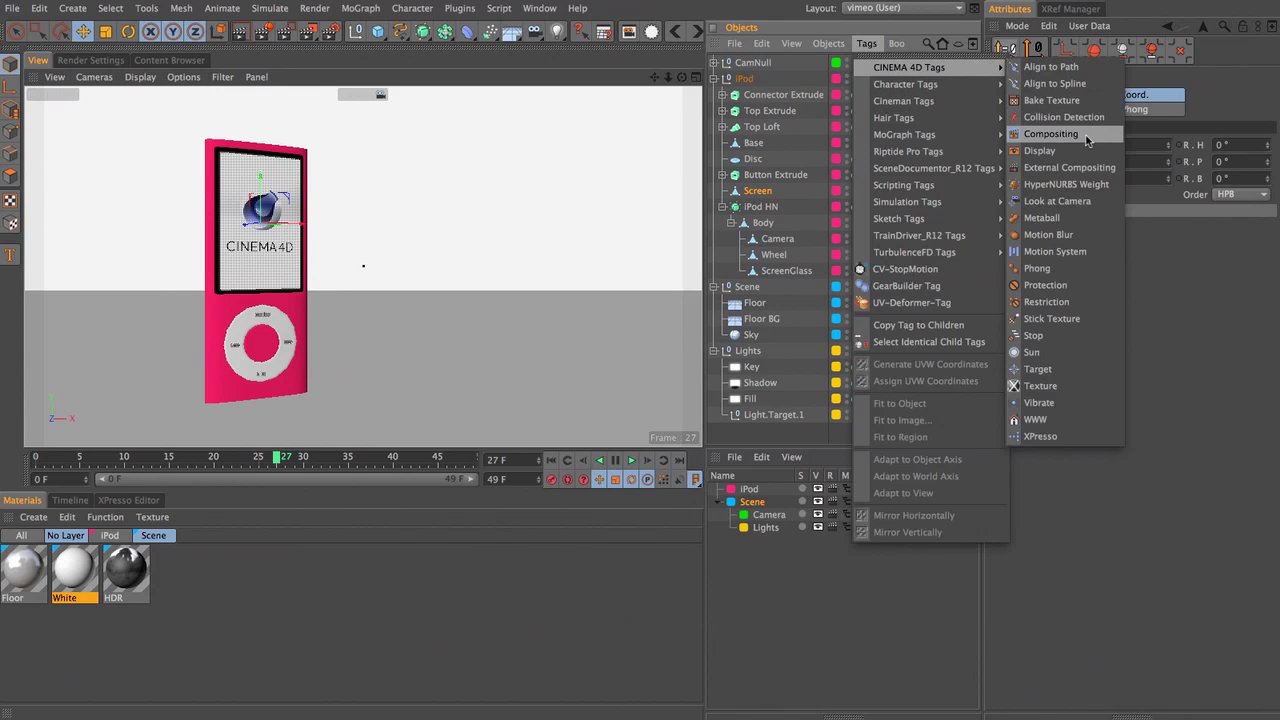
left_click(1050, 132)
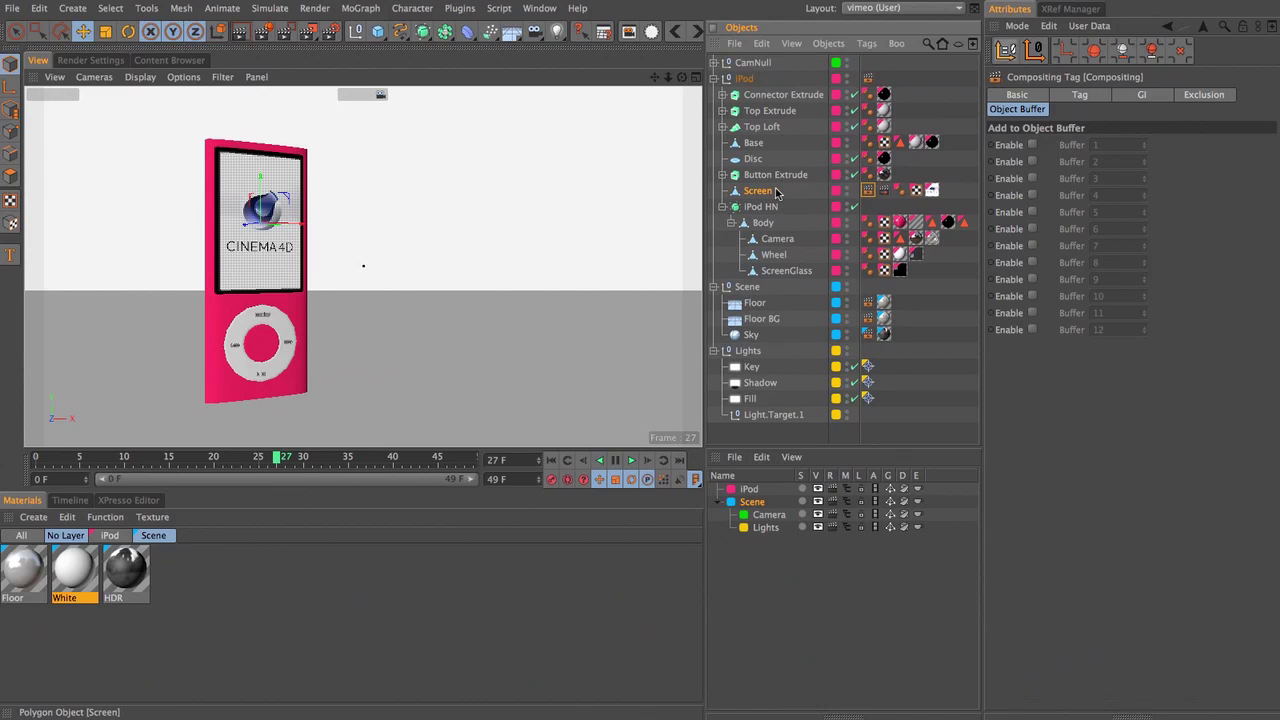
left_click(1032, 161)
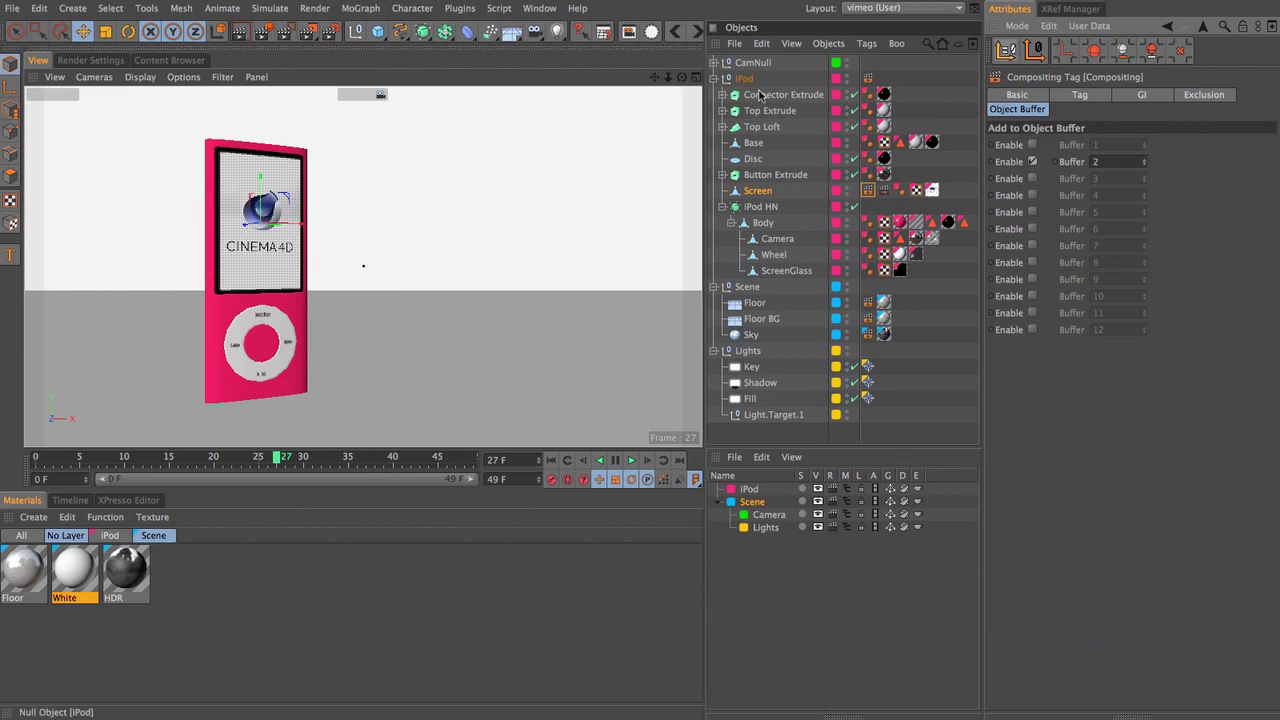
Step: Enable object buffer 1 on the Screen's Compositing tag as well, checking it against the iPod null's tag
left_click(868, 78)
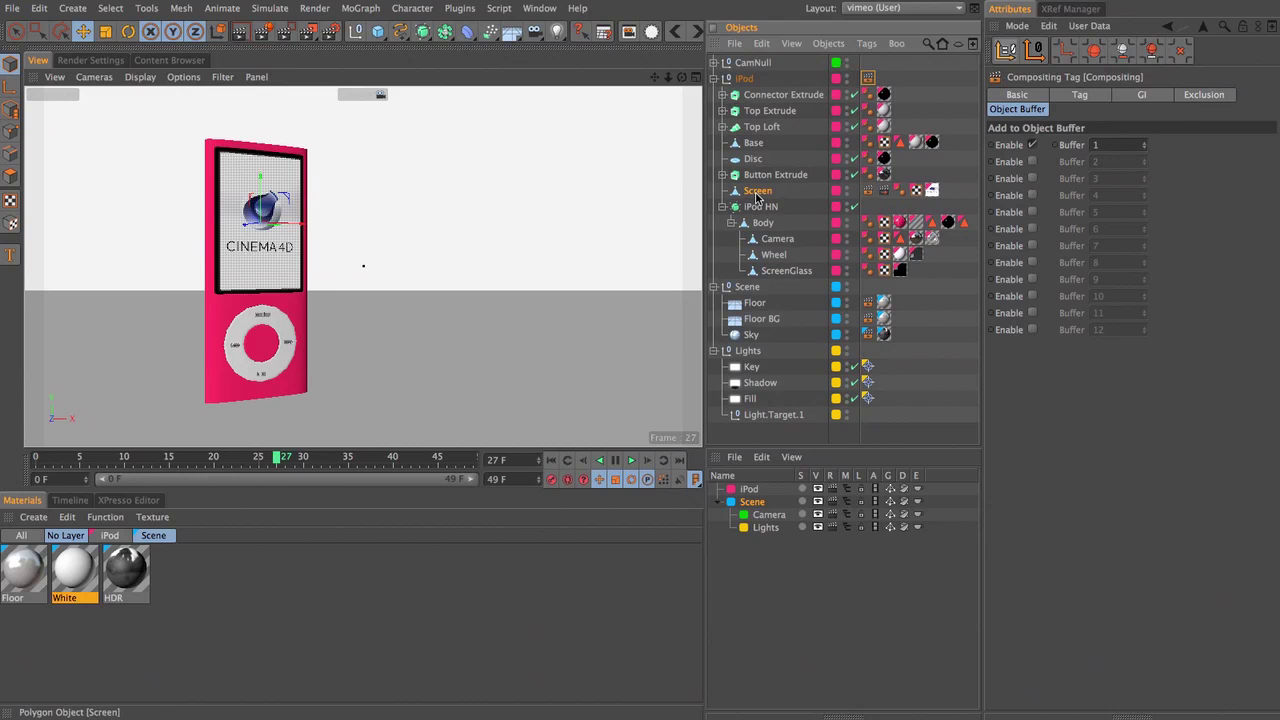
left_click(868, 190)
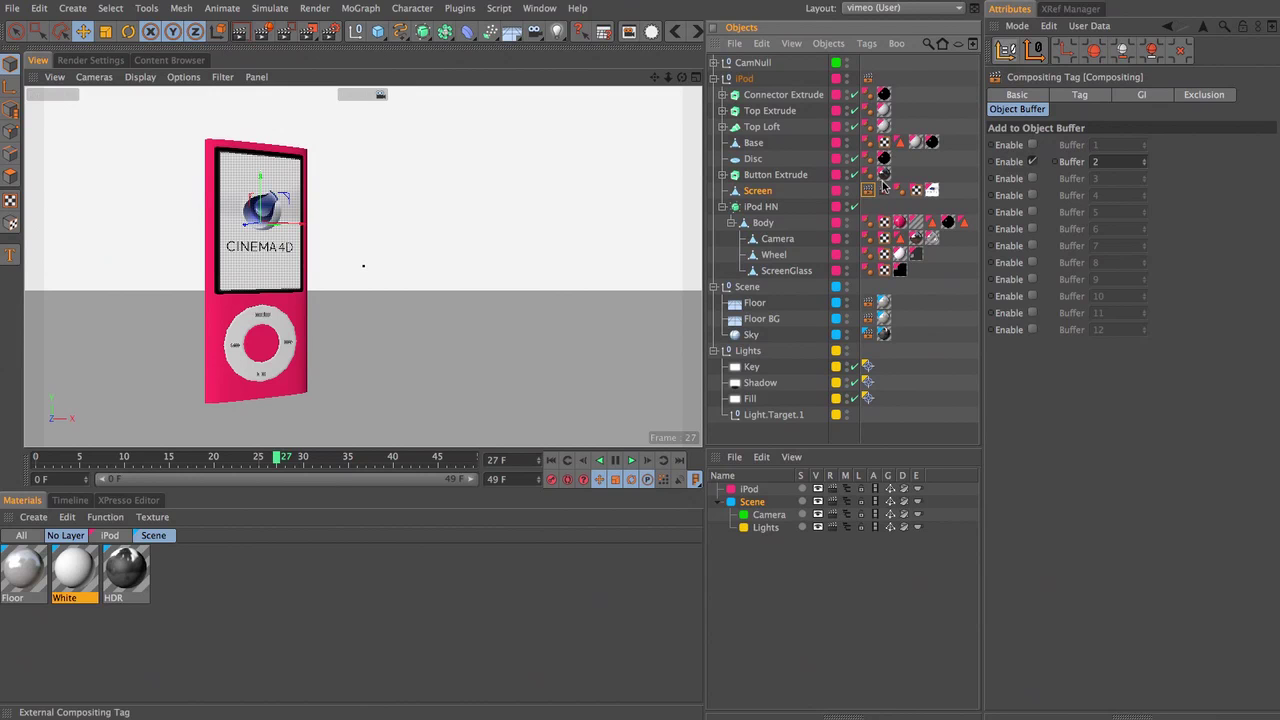
left_click(758, 193)
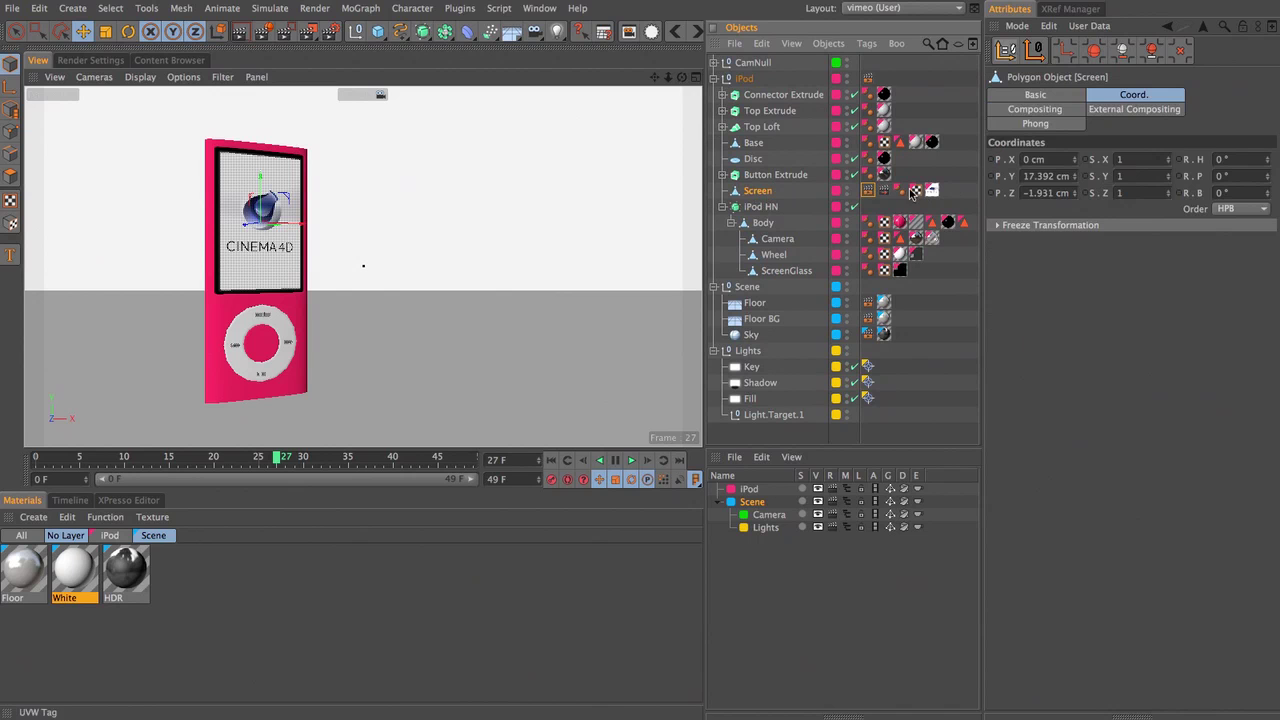
left_click(869, 191)
left_click(1032, 145)
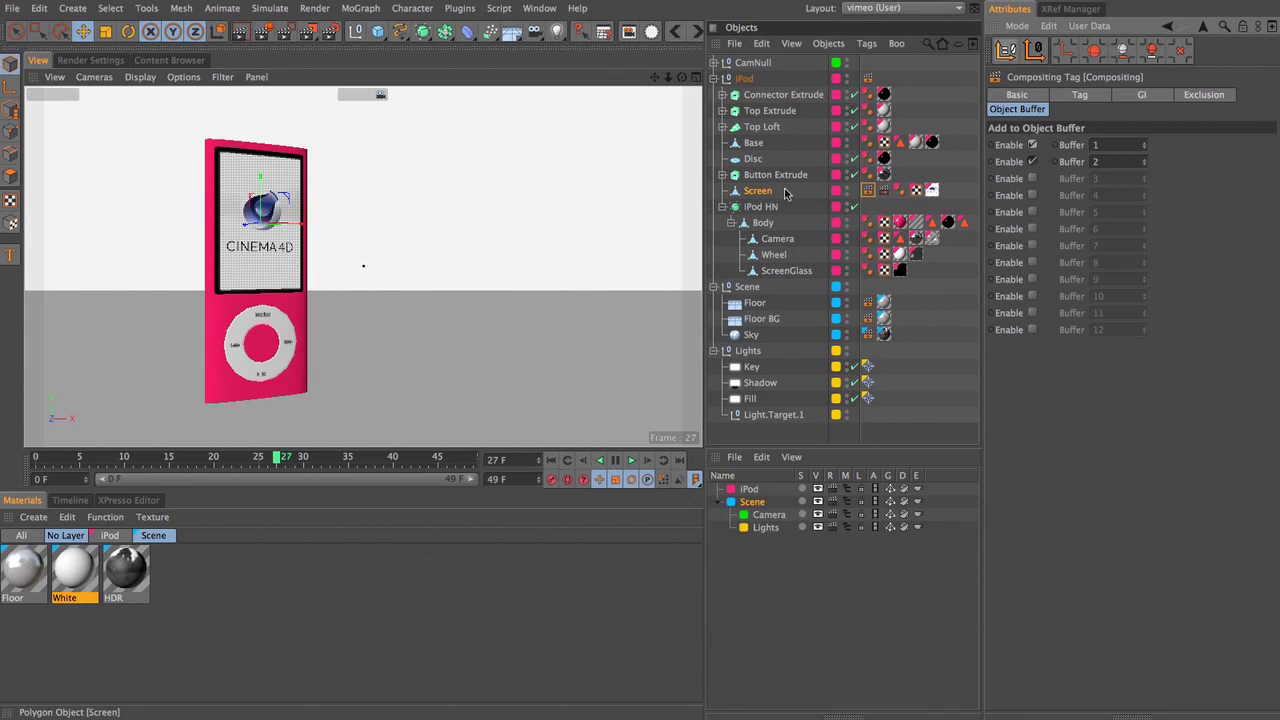
left_click(868, 78)
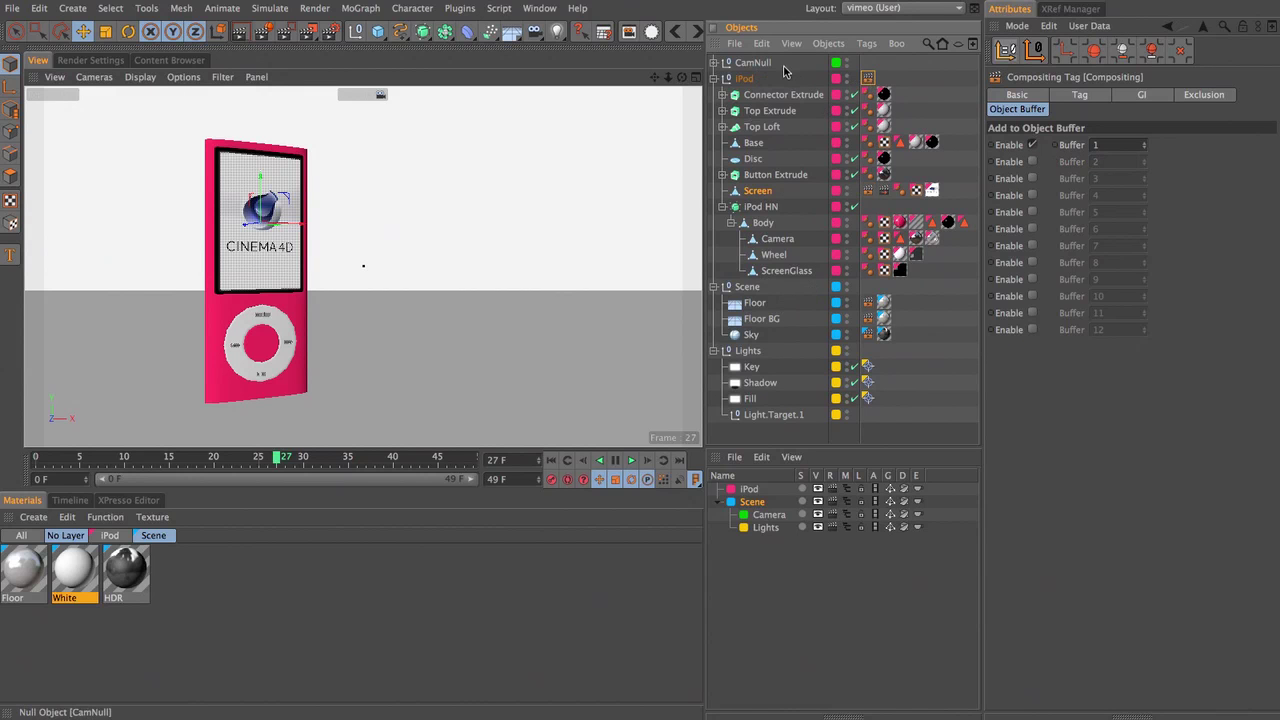
left_click(868, 190)
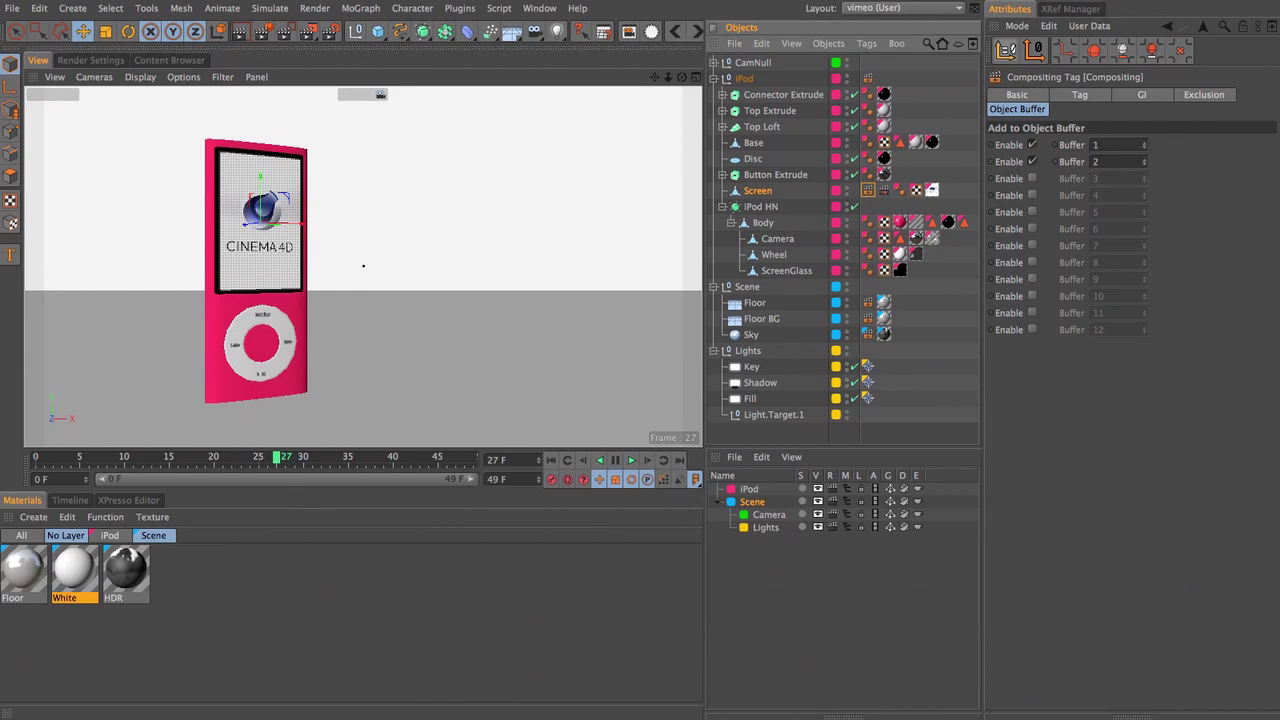
Step: Enable Multi-Pass in the render settings and add an RGBA Image pass
left_click(314, 8)
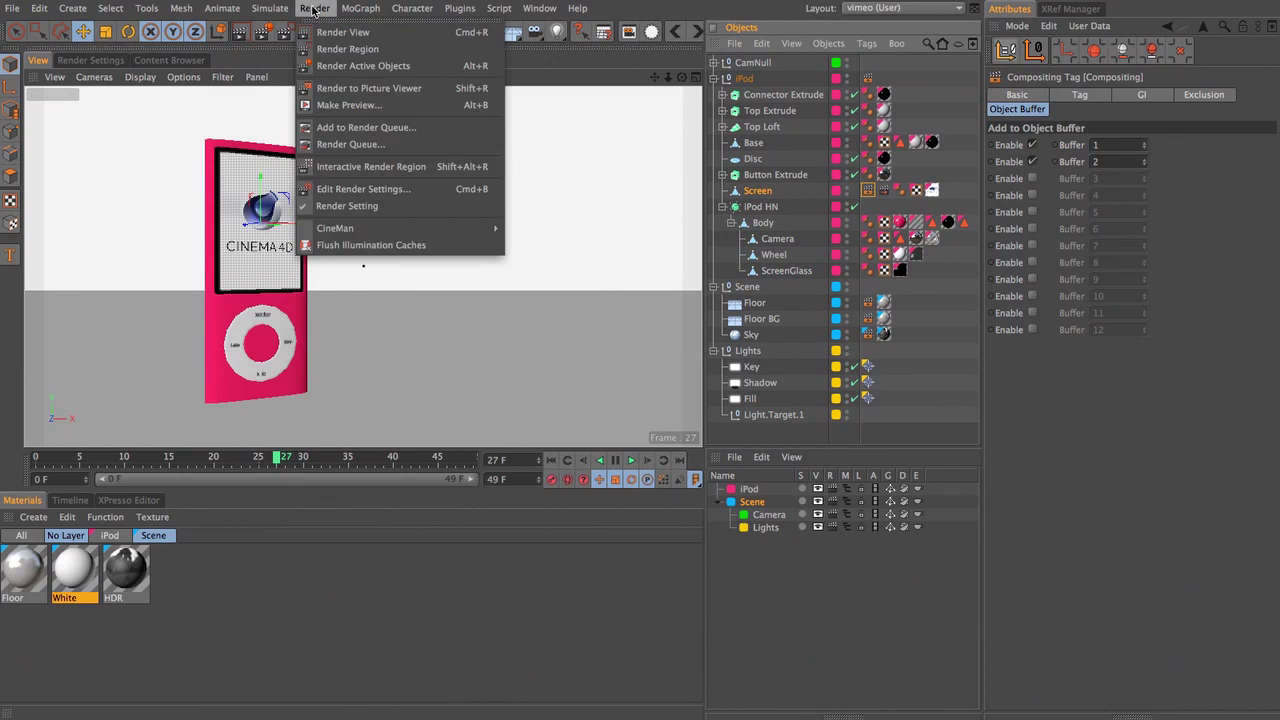
left_click(97, 142)
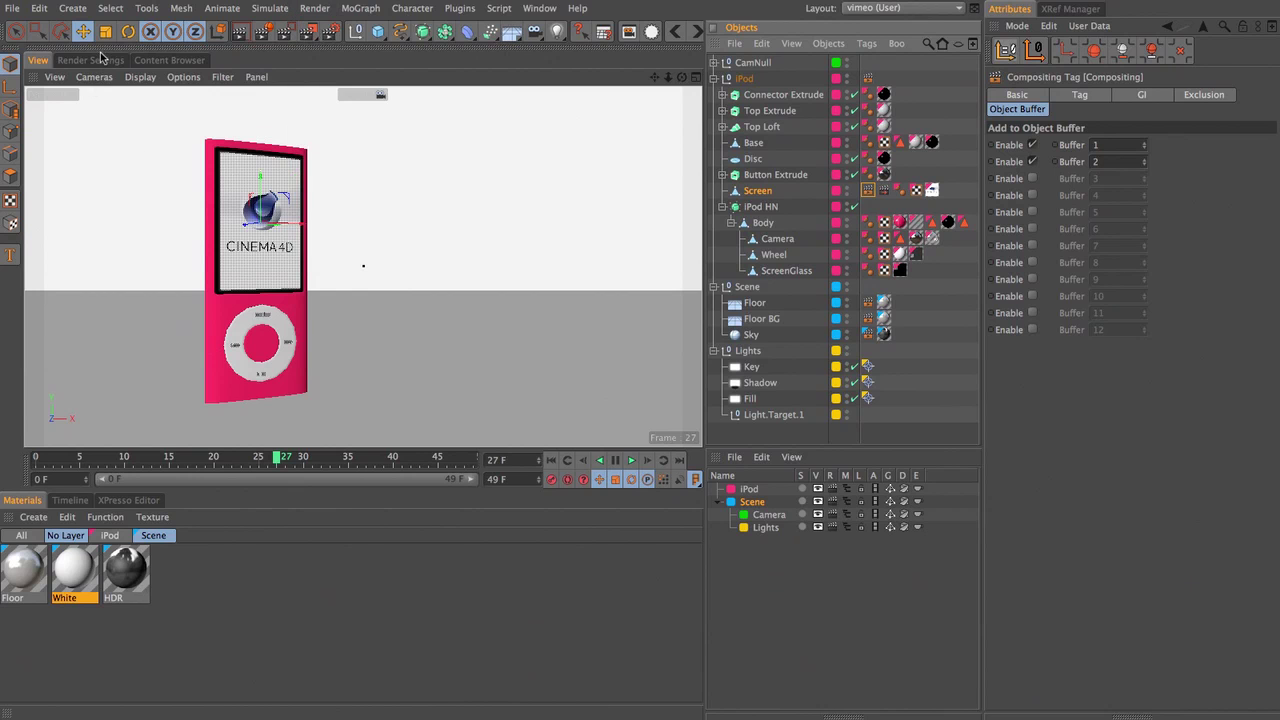
left_click(93, 61)
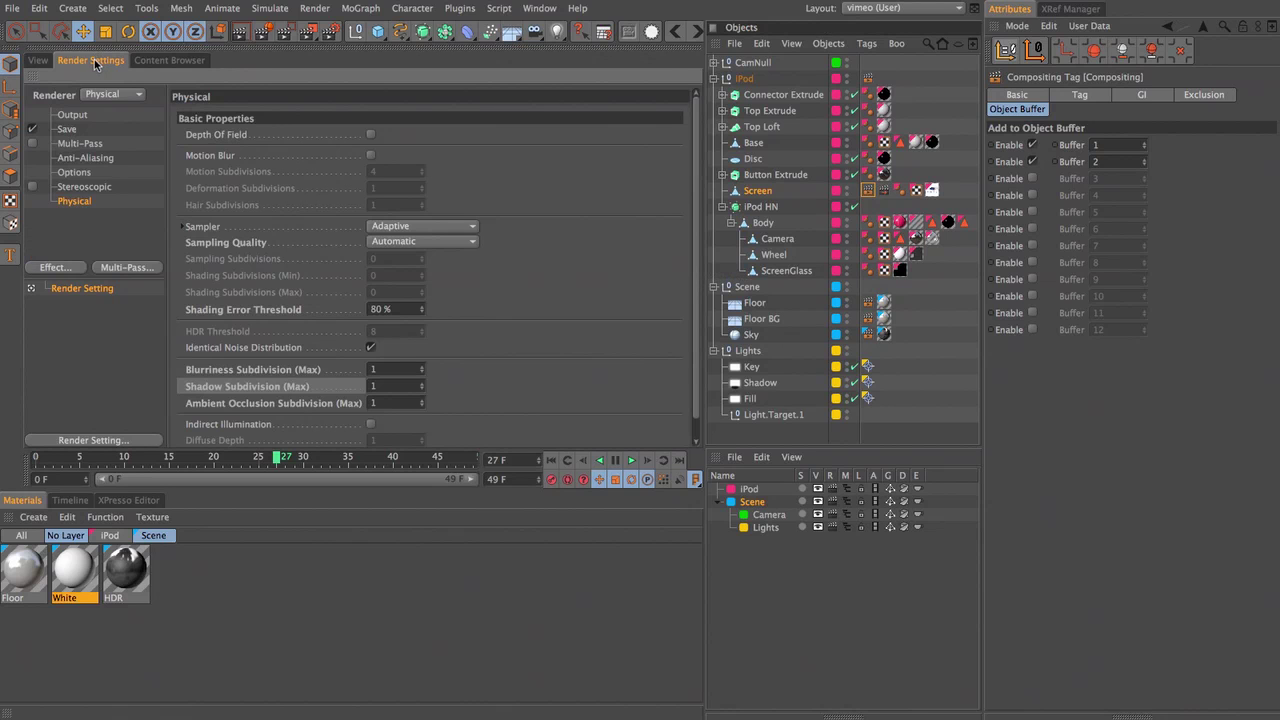
left_click(73, 145)
left_click(33, 144)
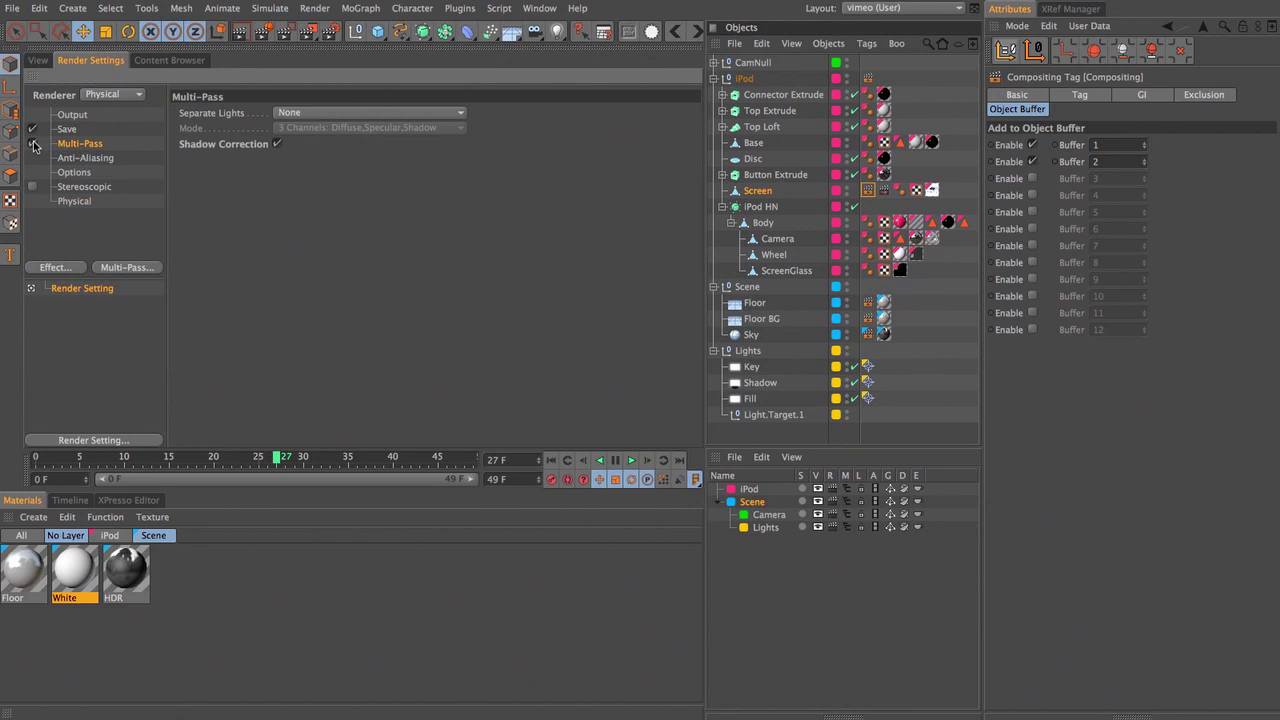
left_click(126, 268)
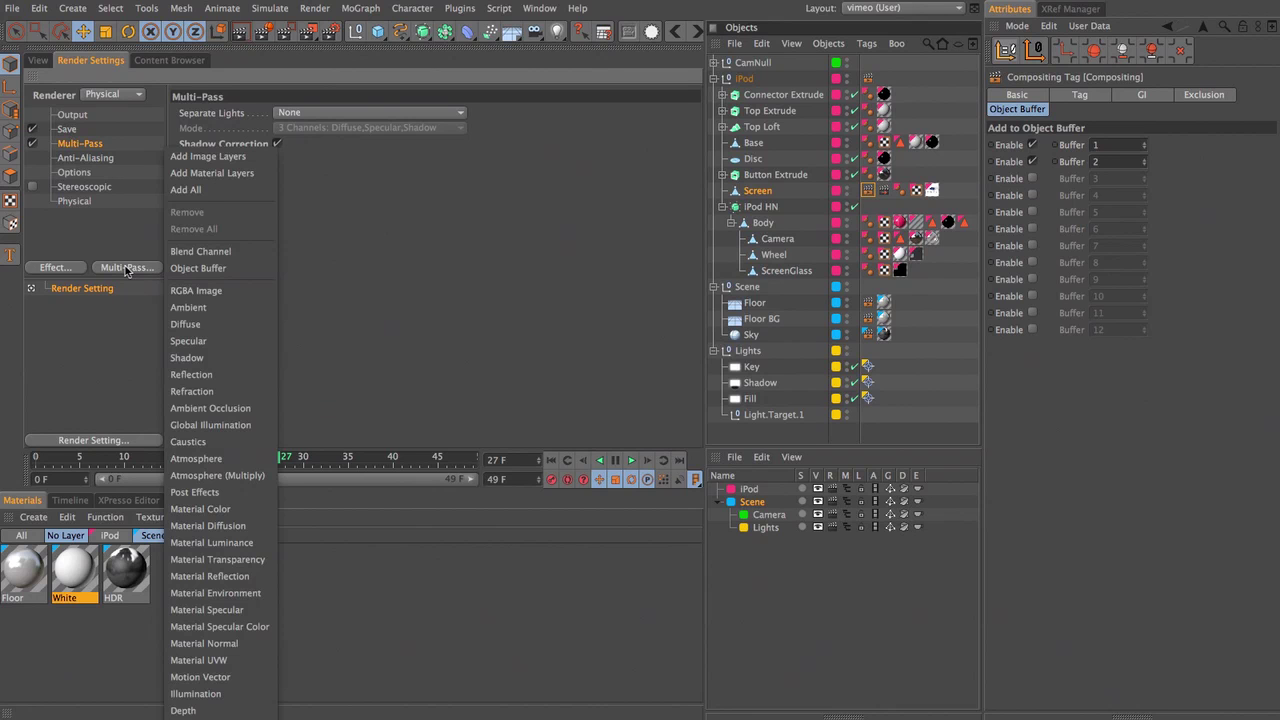
left_click(204, 291)
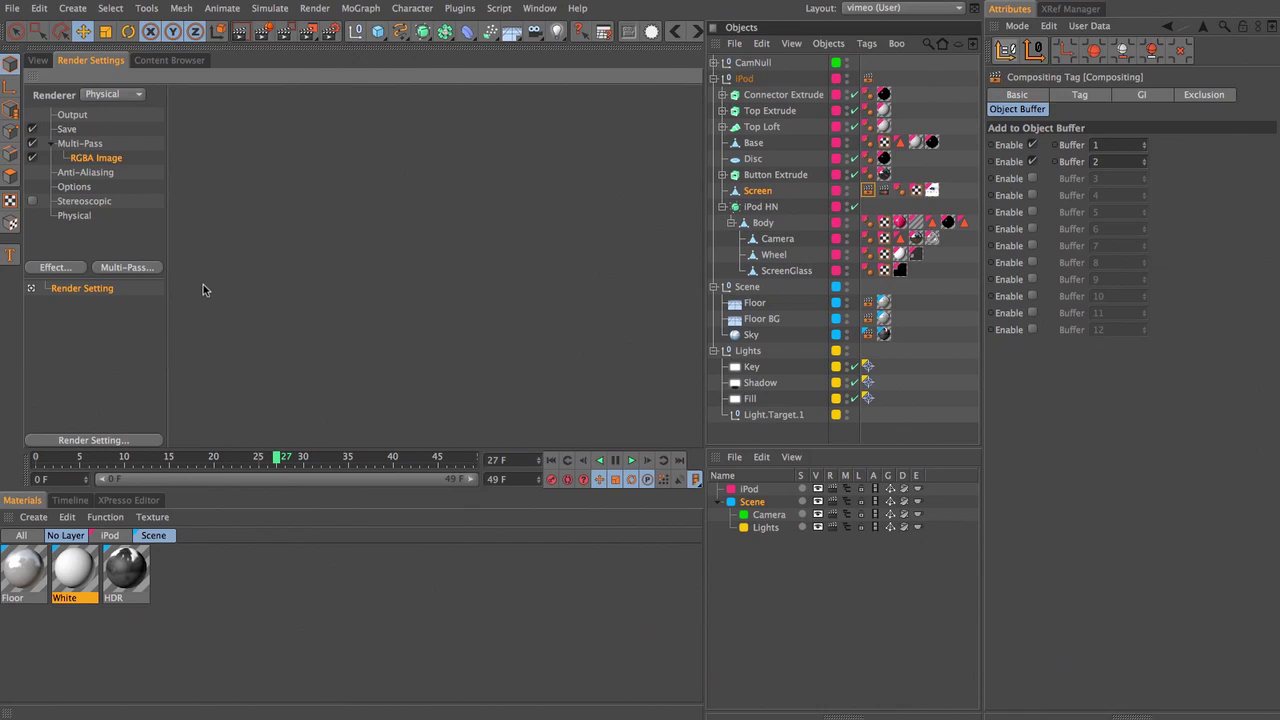
Step: Add all image layers to the multi-pass list and enlarge the list so every pass can be seen
left_click(127, 267)
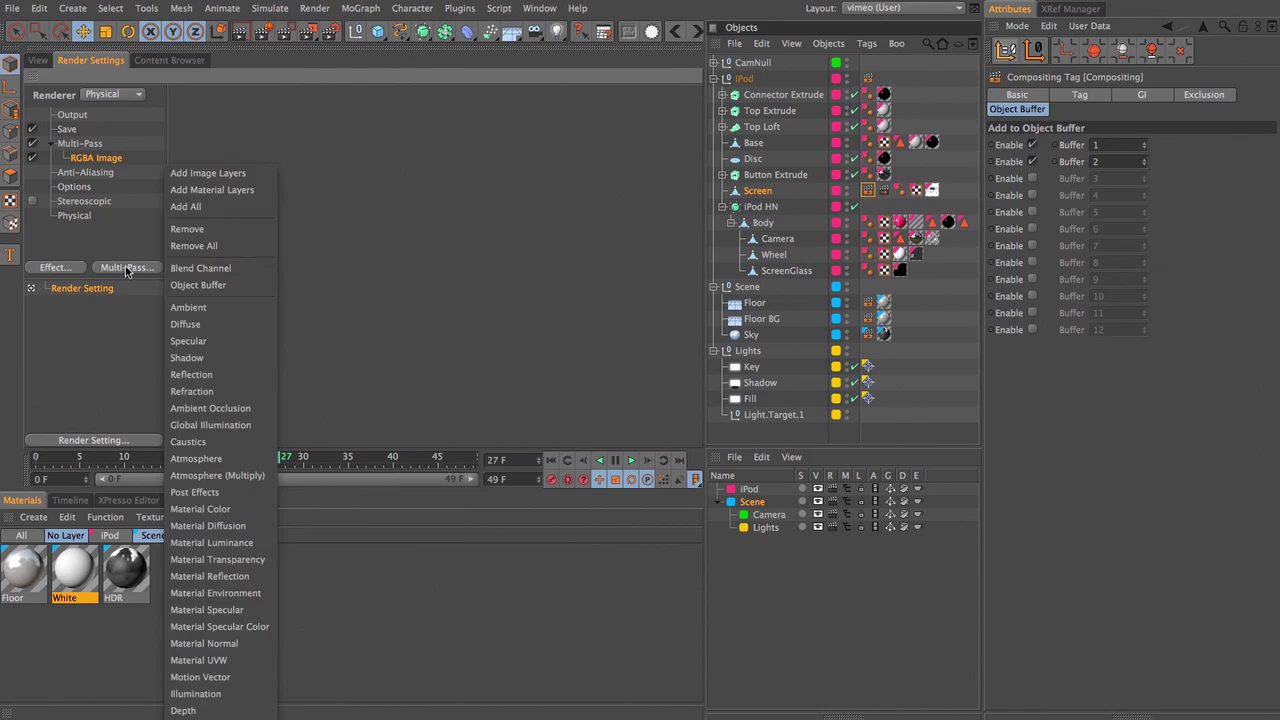
left_click(208, 174)
left_click_drag(122, 278, 199, 366)
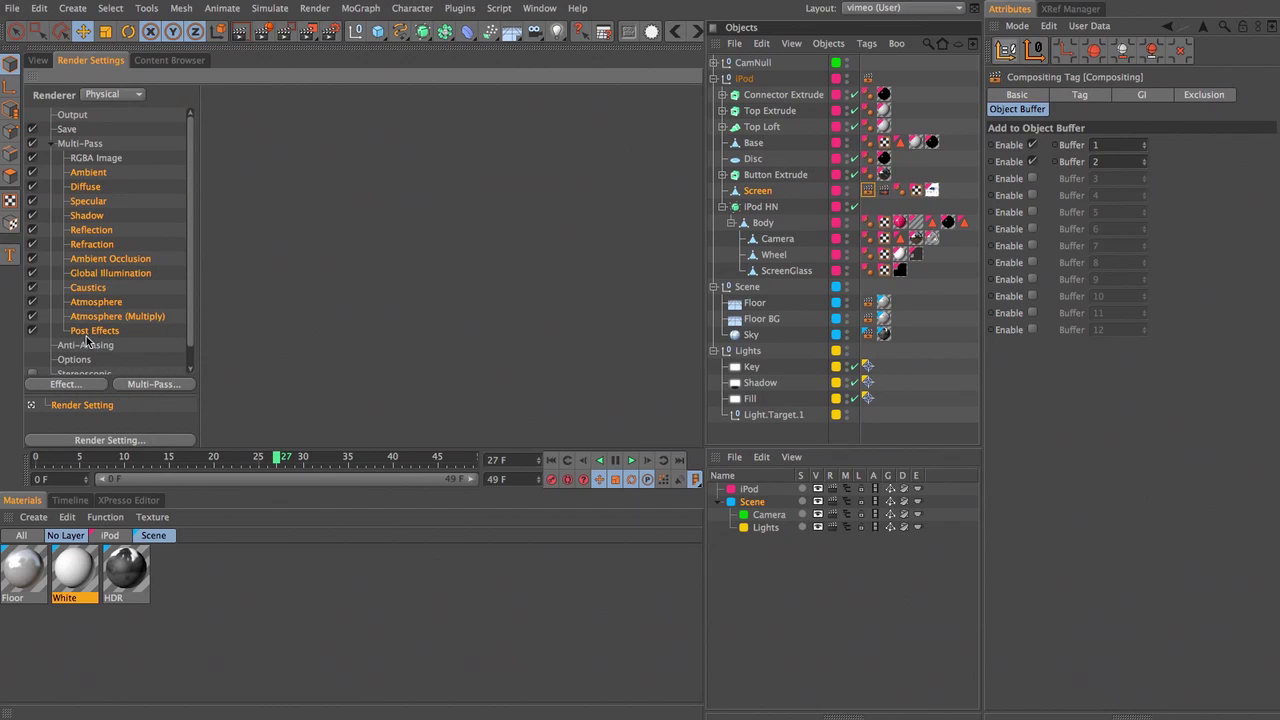
Step: Remove the Post Effects, Atmosphere (Multiply), Atmosphere, Caustics, Global Illumination and Ambient Occlusion passes from the multi-pass list
key("Delete")
key("Delete")
left_click(100, 302)
key("Delete")
left_click(100, 288)
key("Delete")
left_click(110, 273)
key("Delete")
key("Delete")
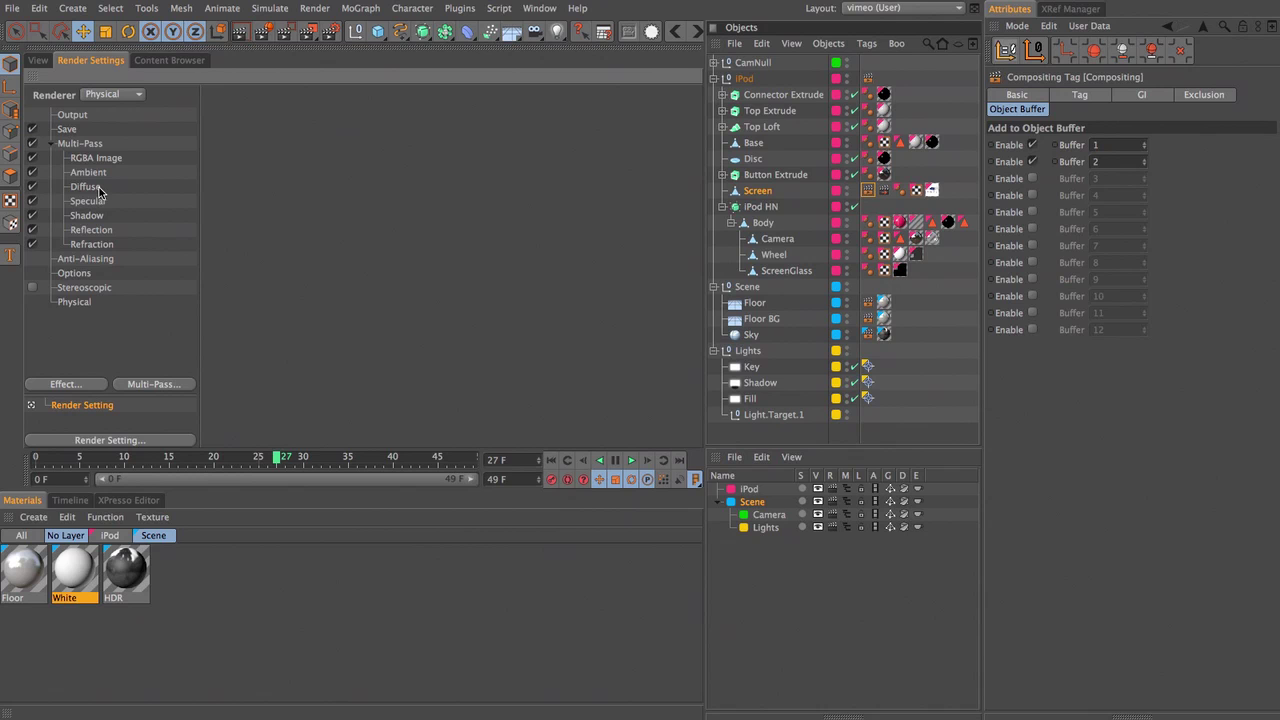
Step: Check the iPod Body material's channels, and set the render output's frame range to Current Frame
left_click(104, 537)
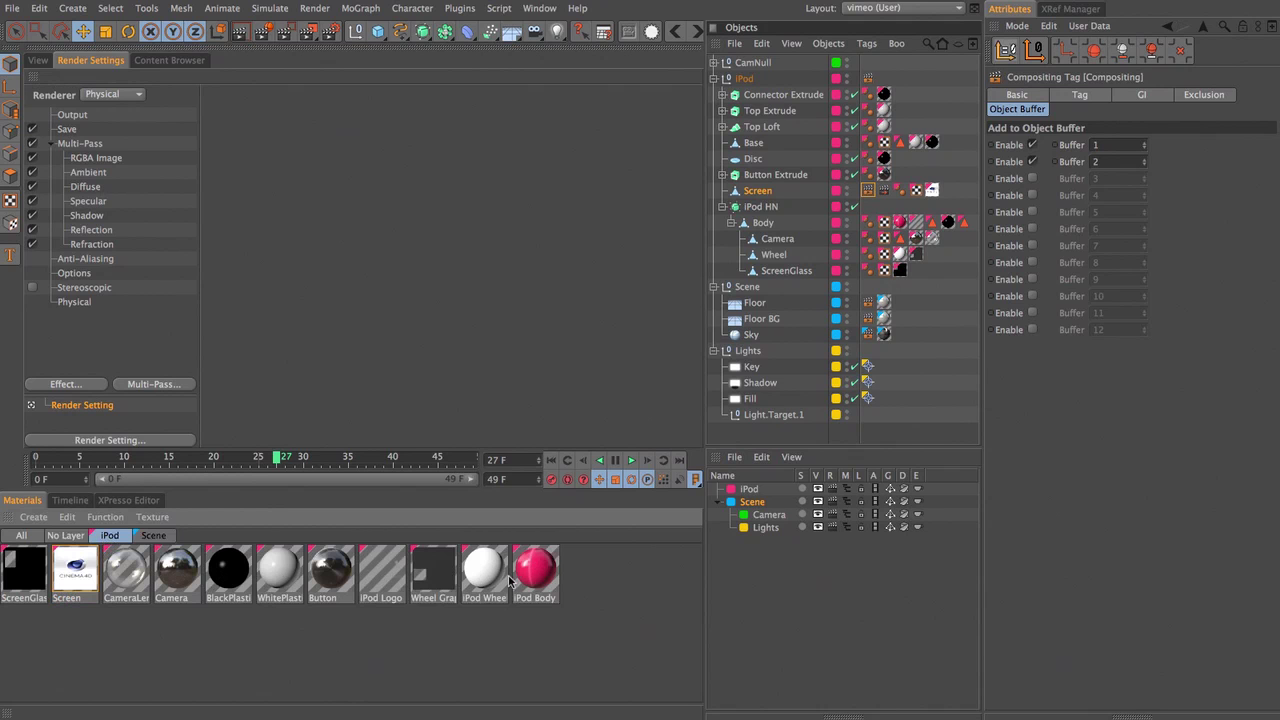
left_click(540, 575)
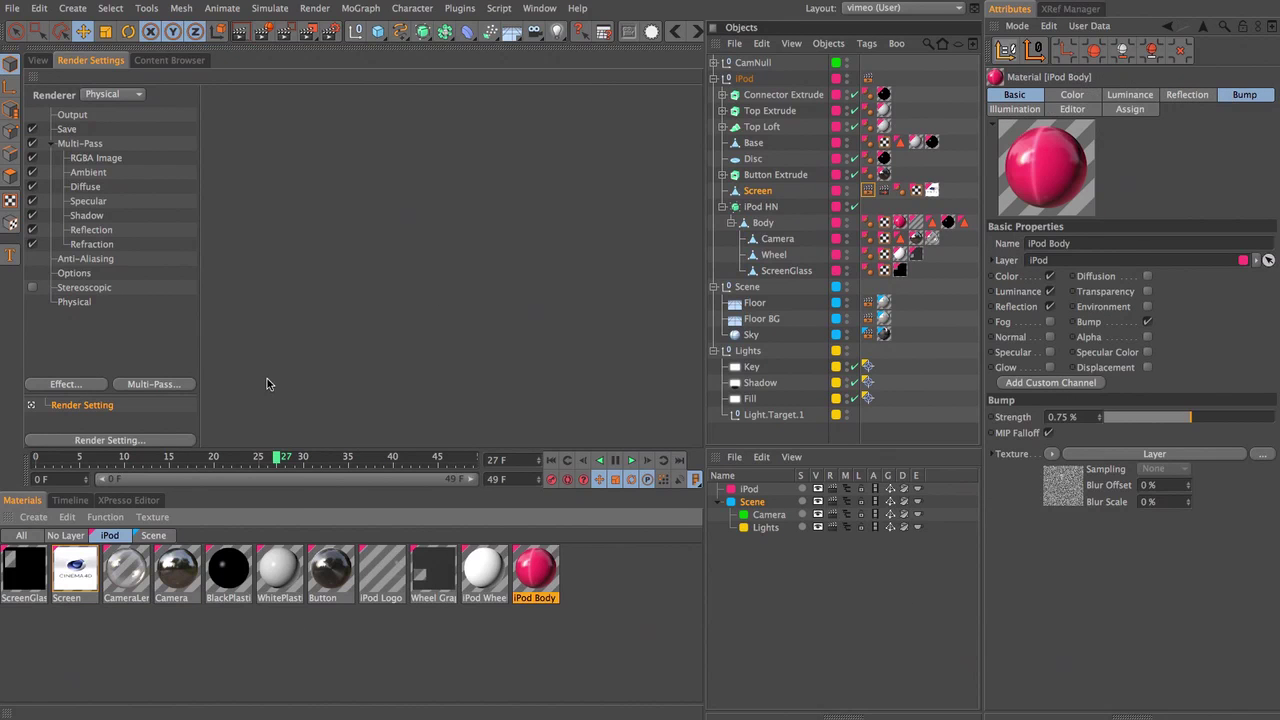
left_click(73, 117)
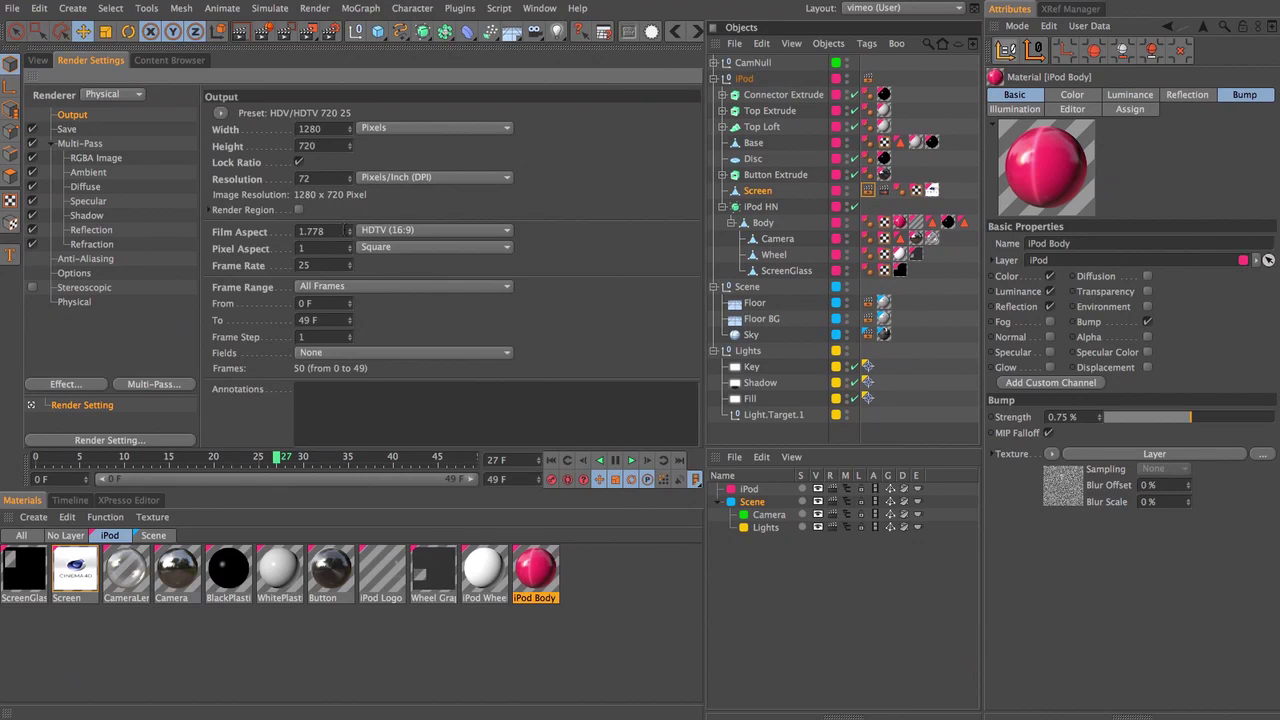
left_click(364, 287)
left_click(367, 316)
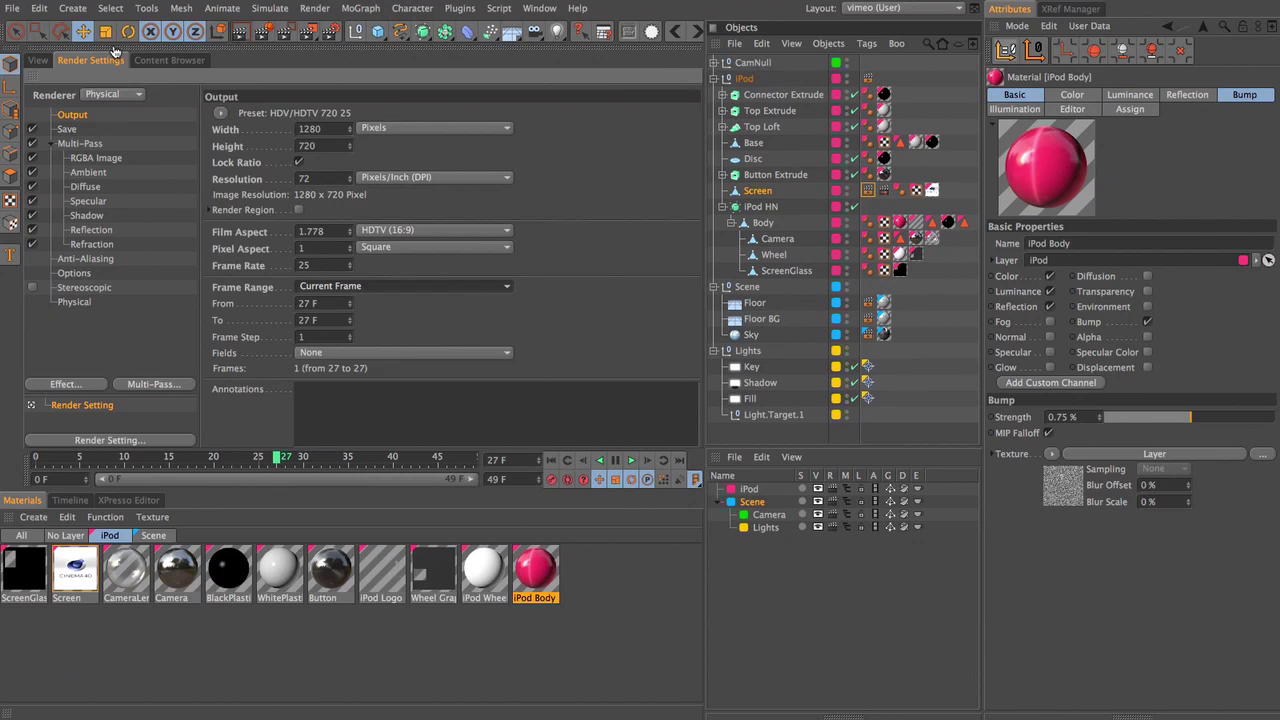
left_click(38, 61)
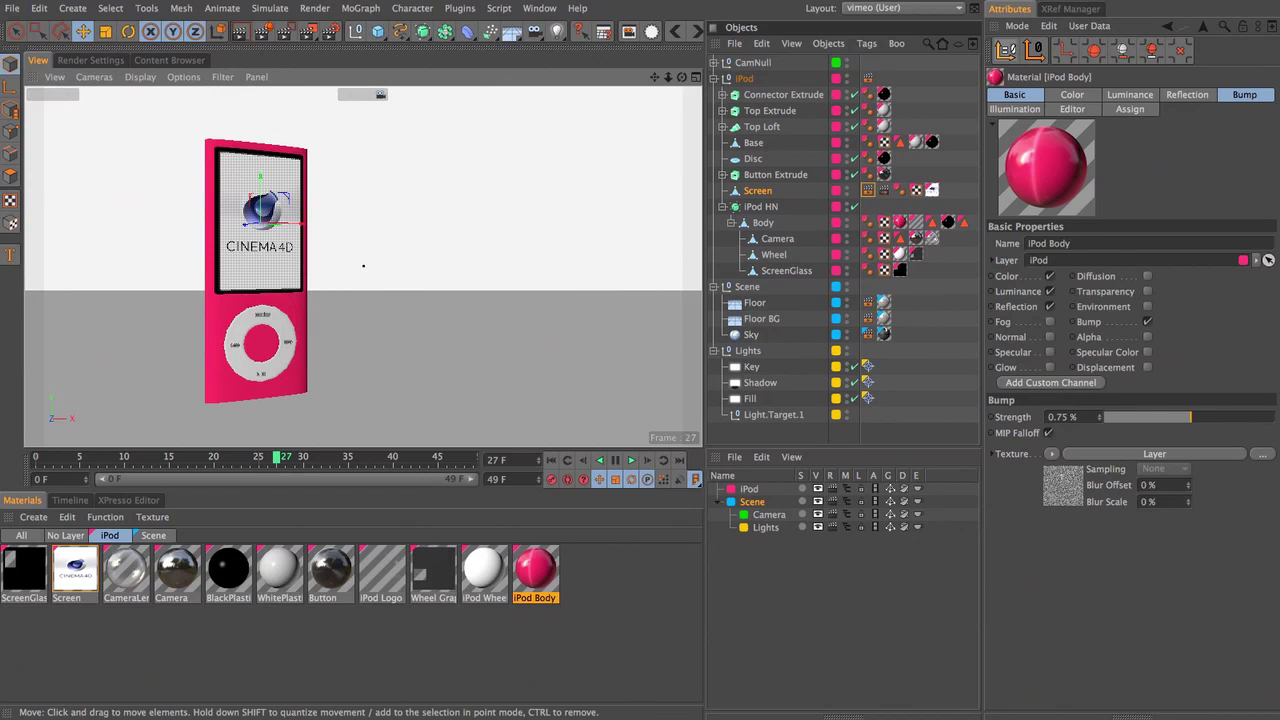
left_click(92, 61)
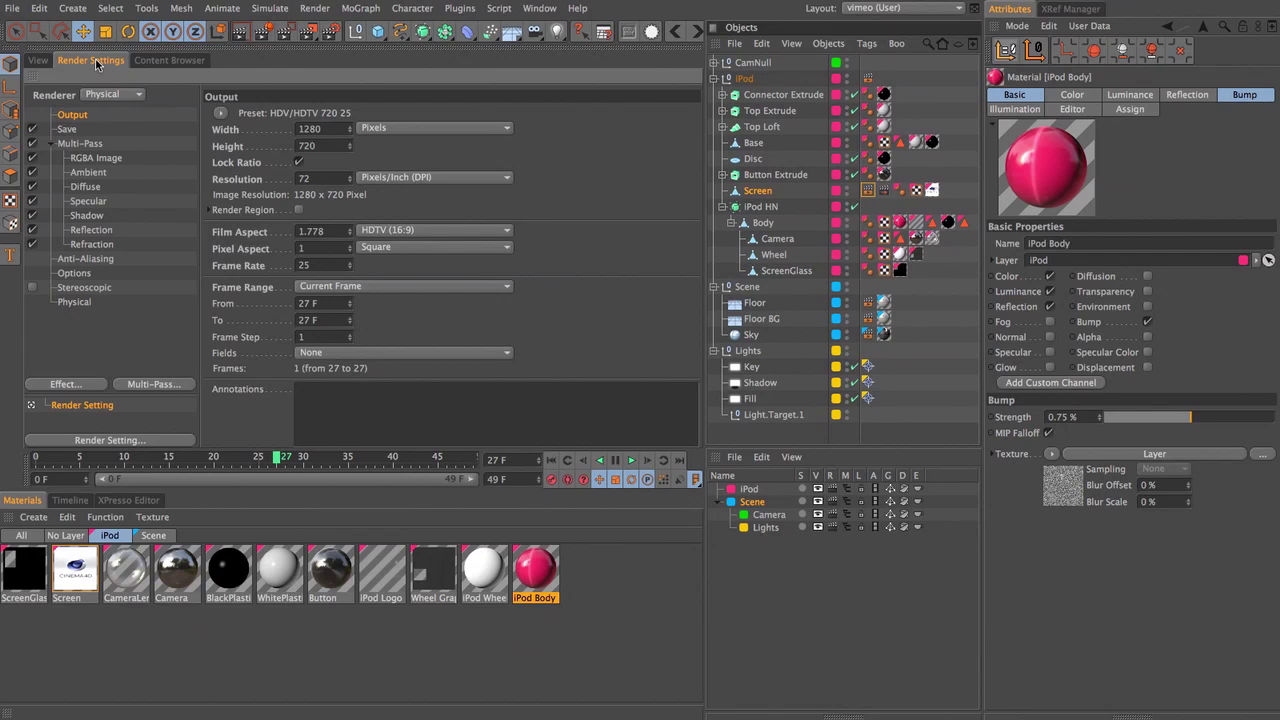
Step: Open the render's Save settings and examine the regular image and multi-pass image saving options
left_click(68, 130)
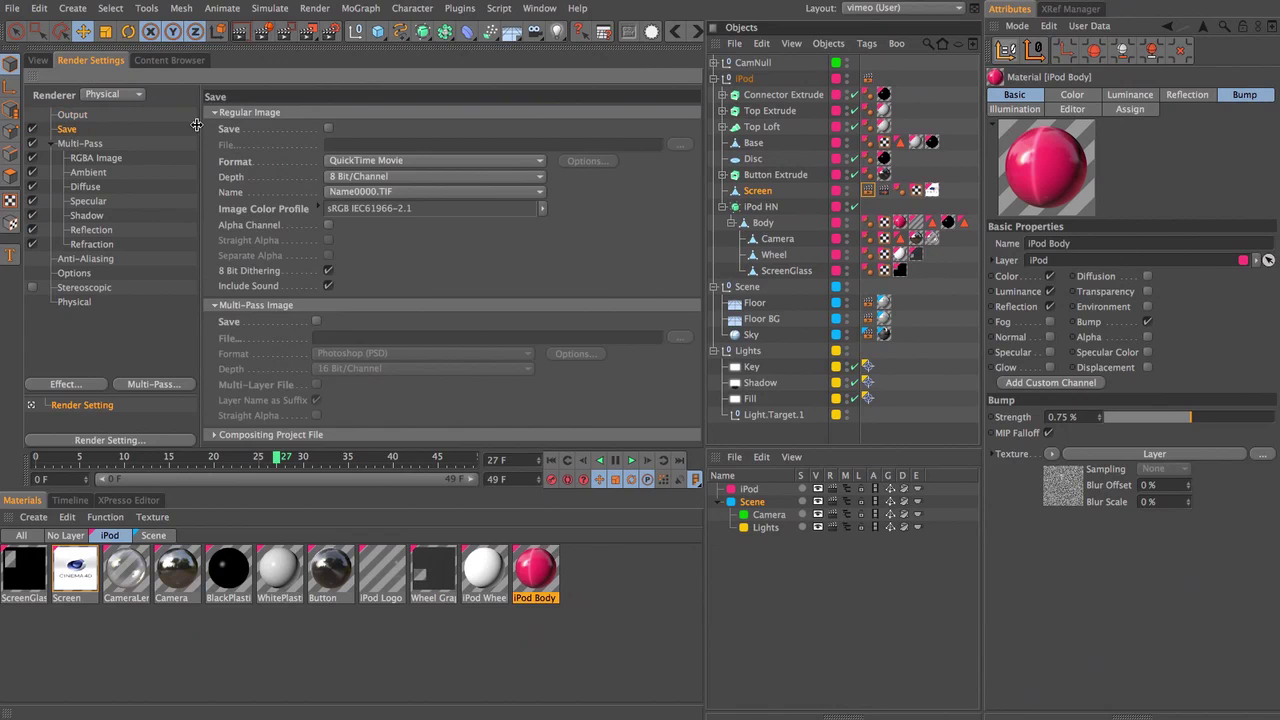
left_click(329, 129)
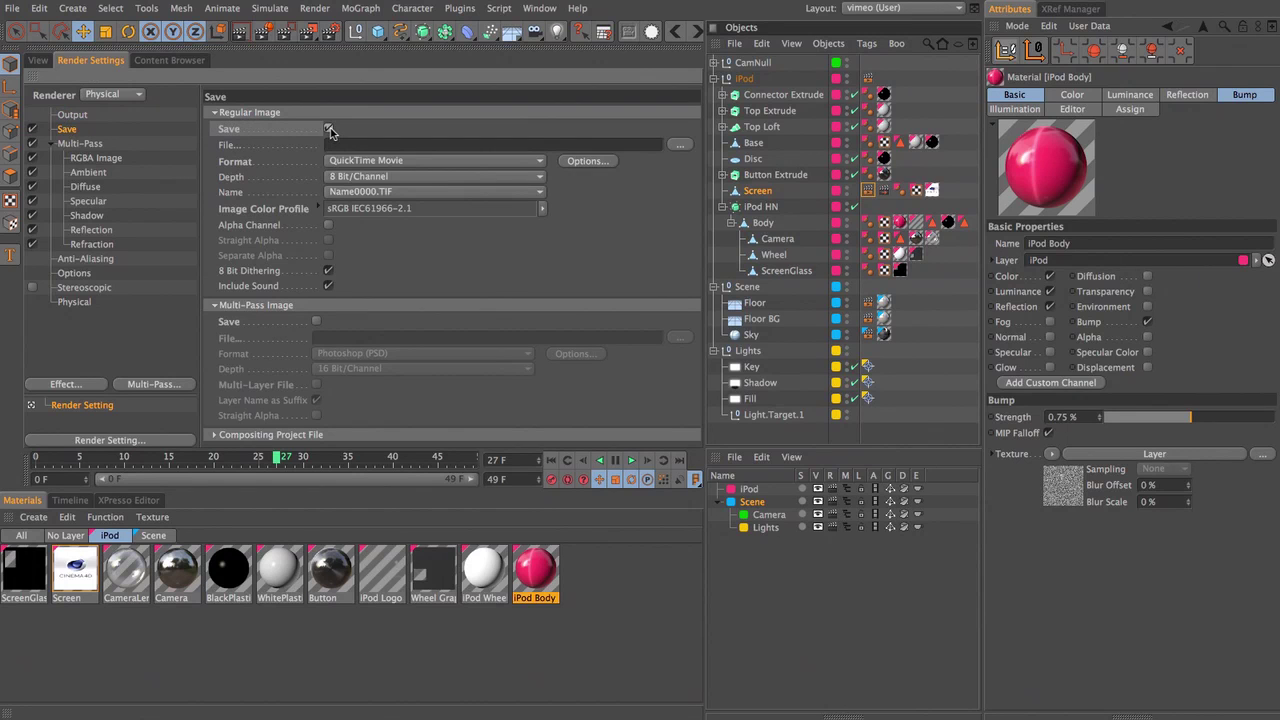
left_click(329, 129)
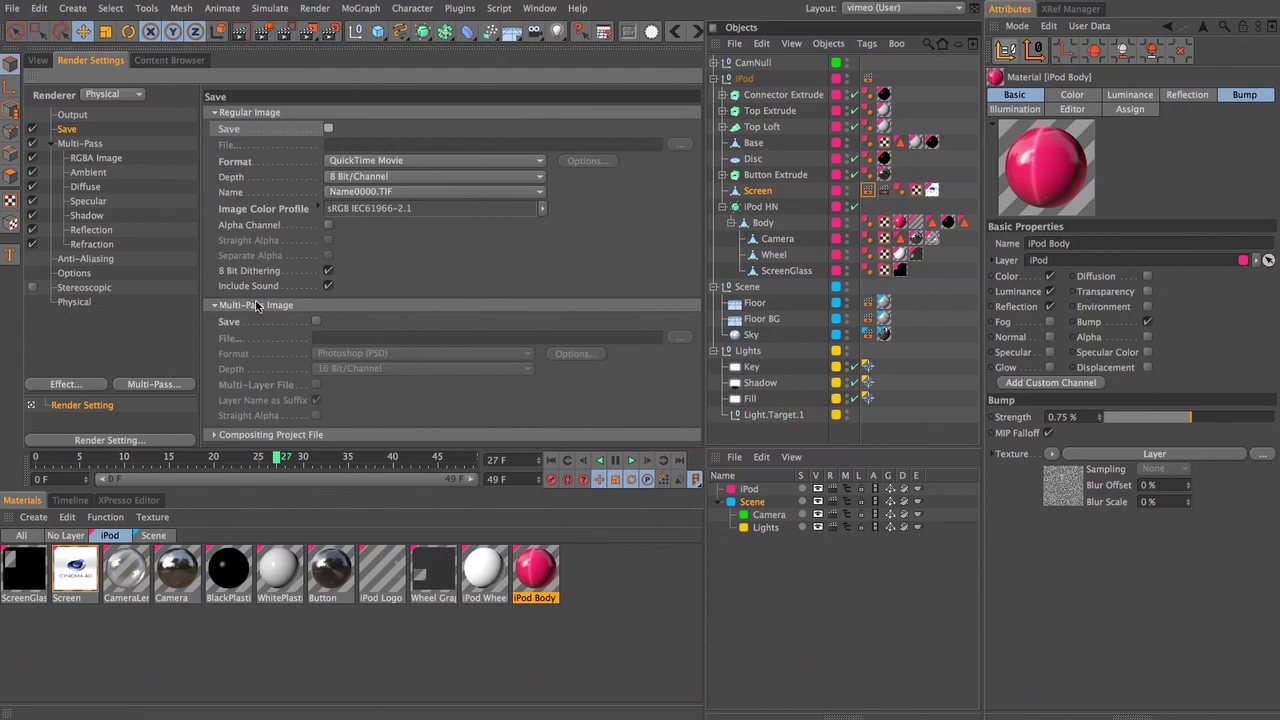
left_click(33, 144)
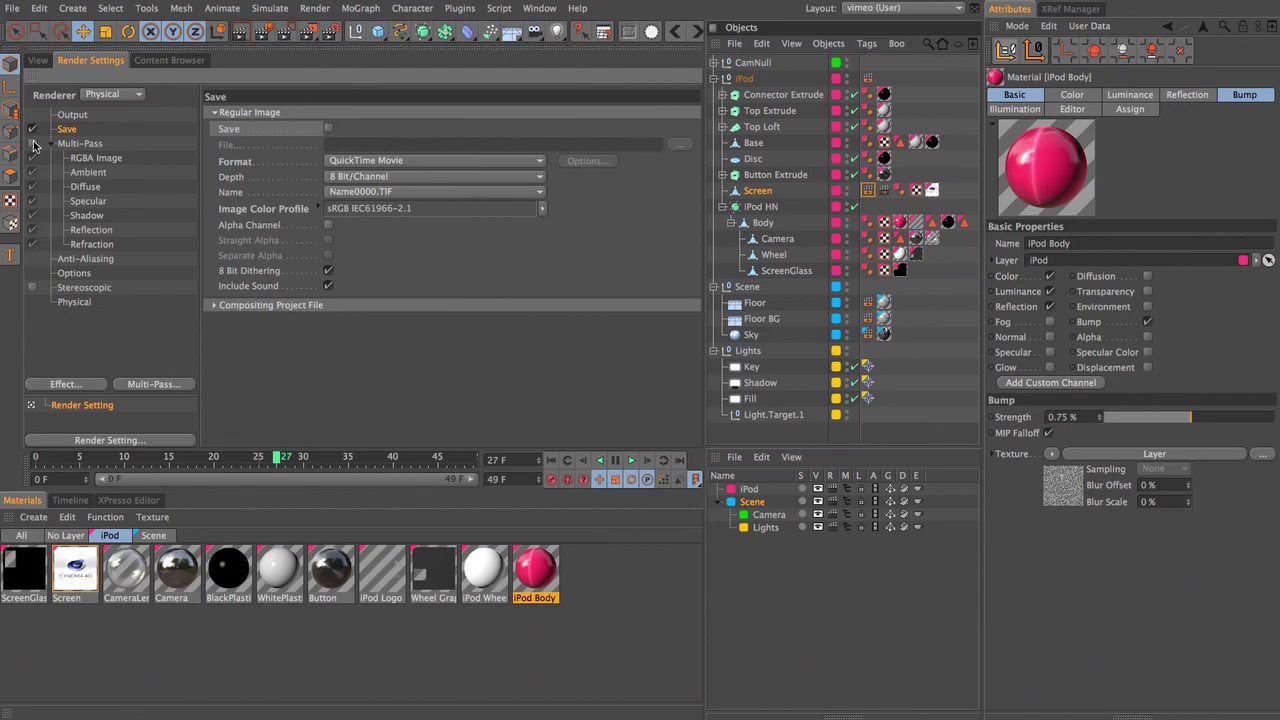
left_click(33, 144)
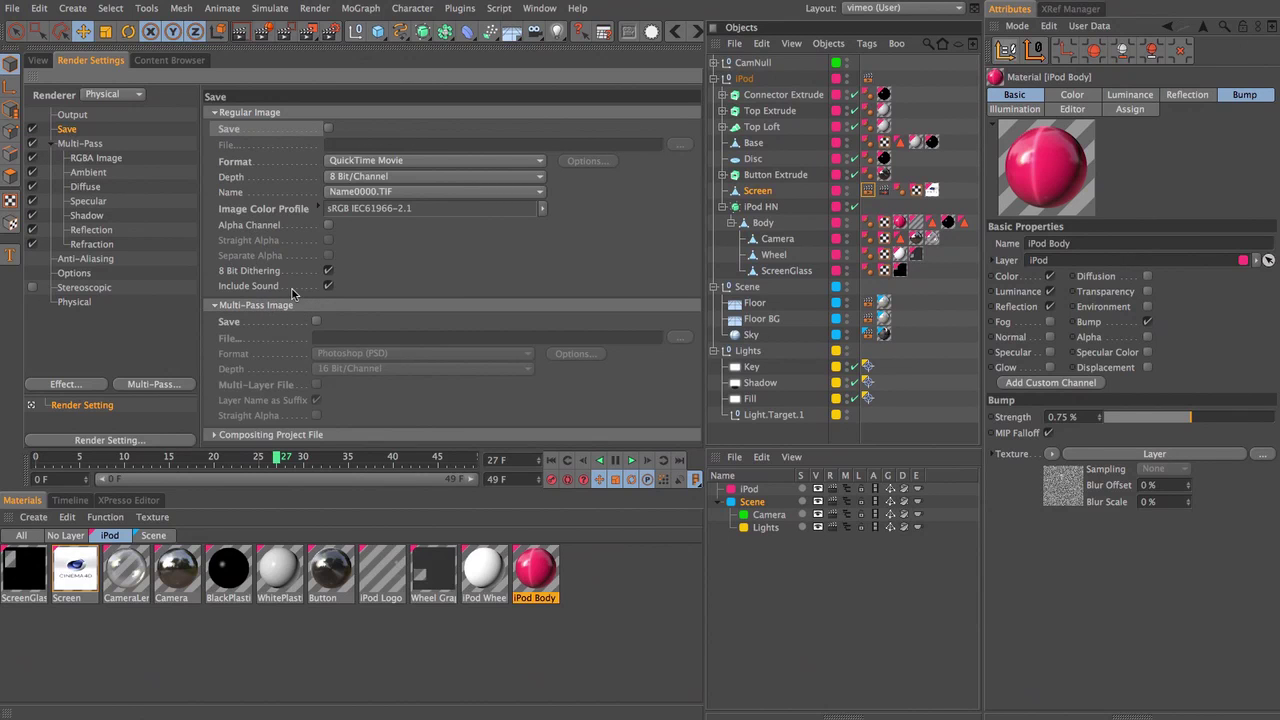
Step: Enable saving of the multi-pass image and keep Photoshop (PSD) after reviewing the available file formats
left_click(315, 322)
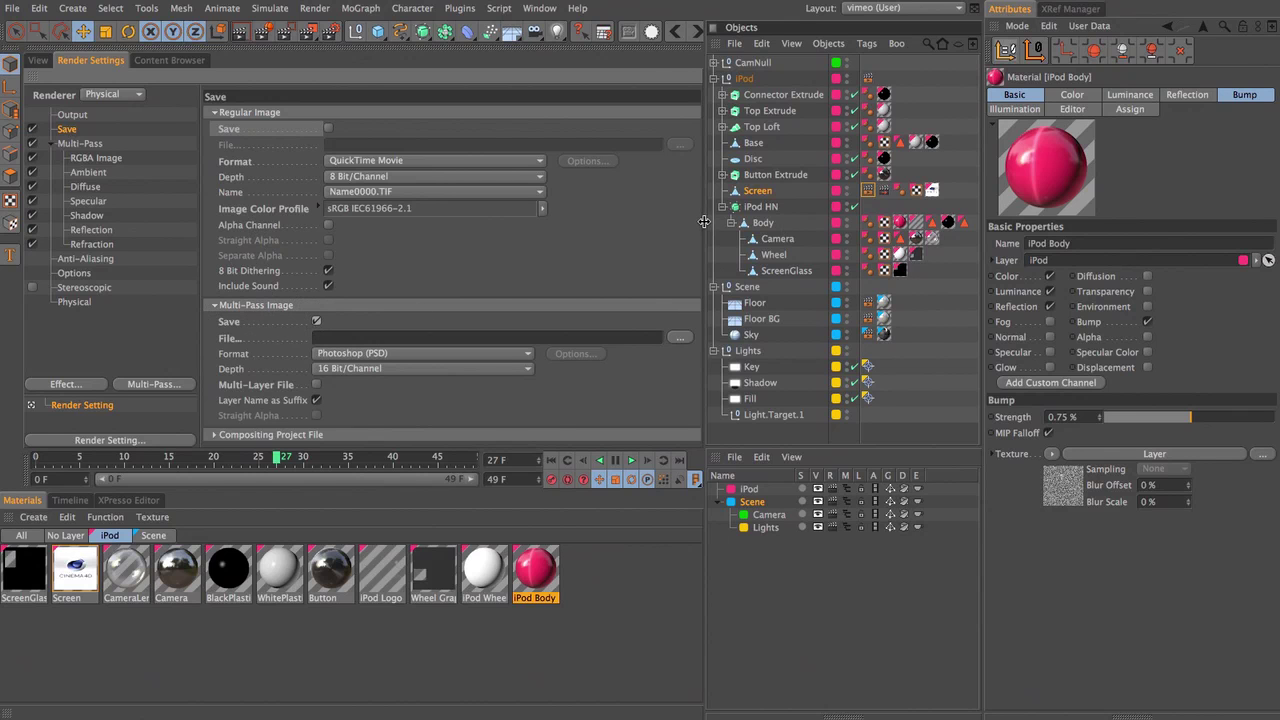
left_click(390, 354)
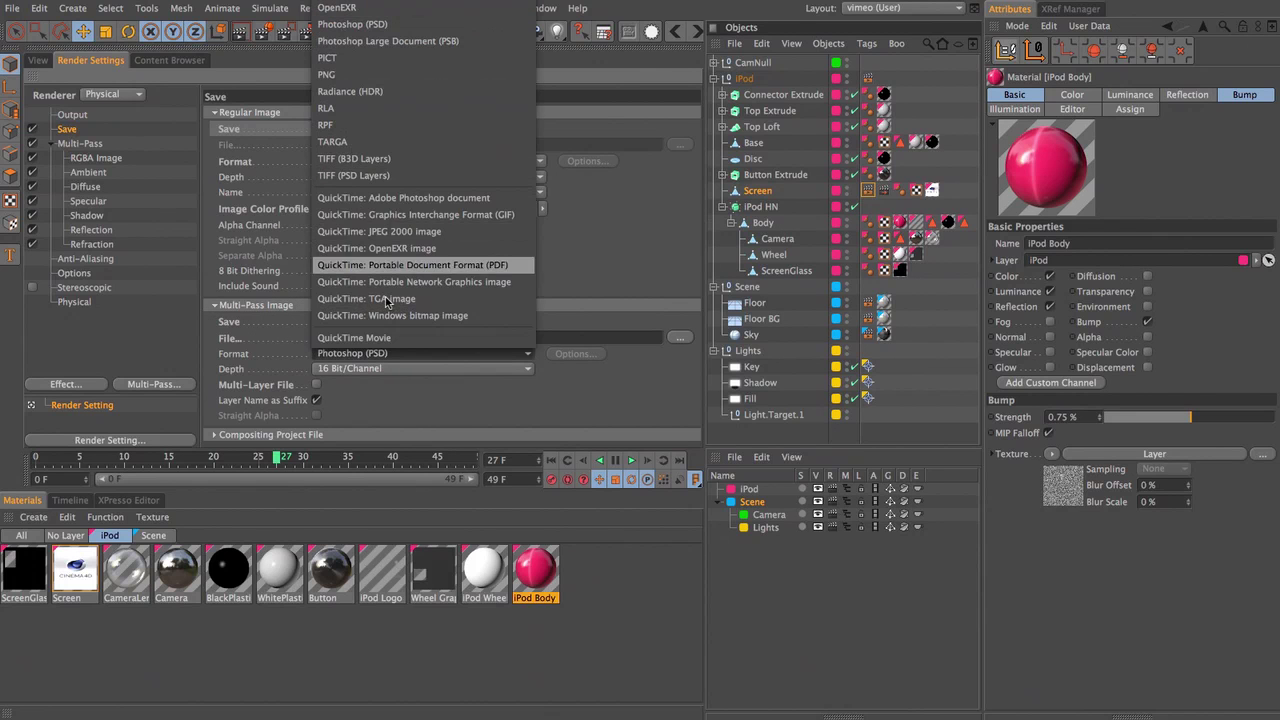
left_click(550, 395)
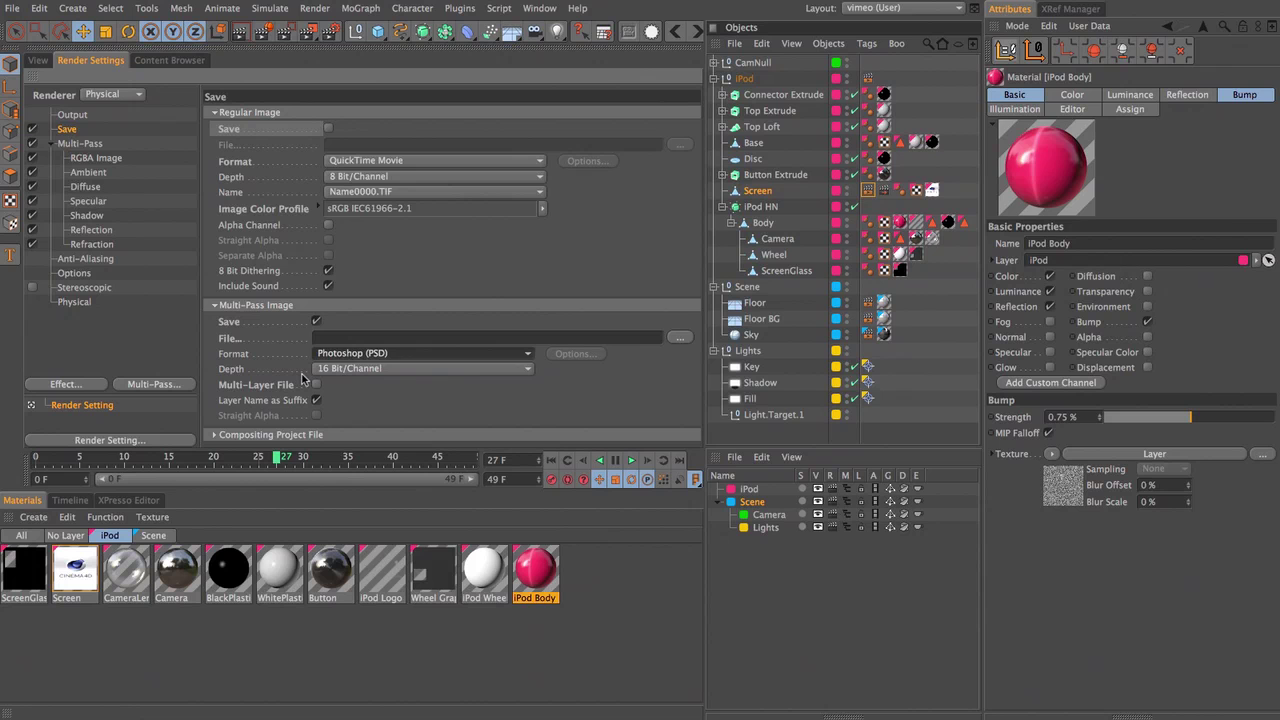
Step: Display the project settings to check Linear Workflow, and set the render's image color profile to Linear
key("ctrl+d")
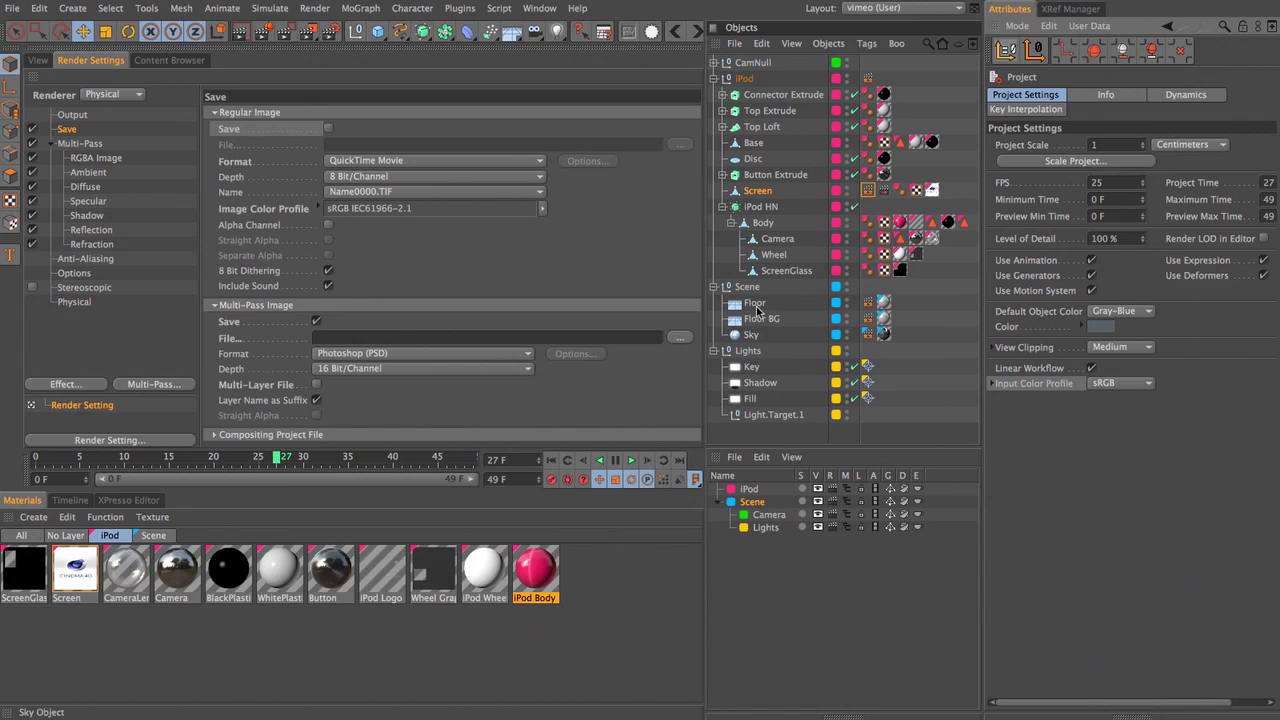
left_click(262, 210)
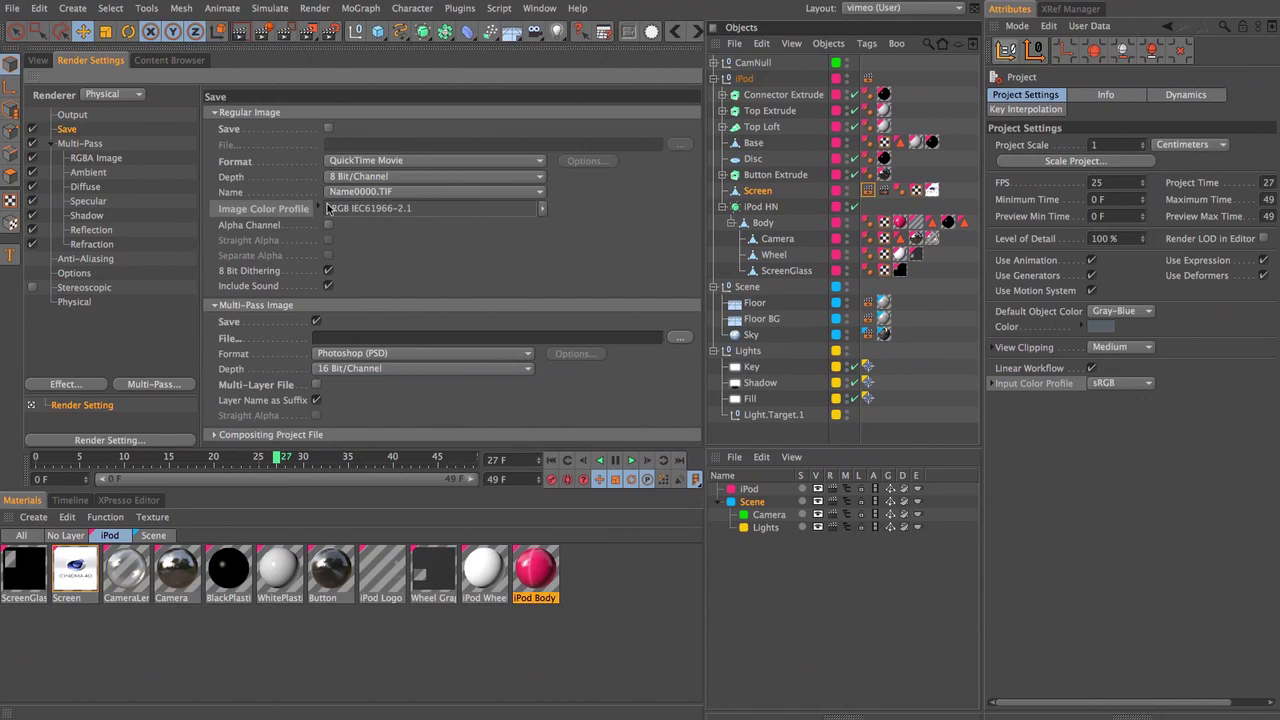
left_click(542, 208)
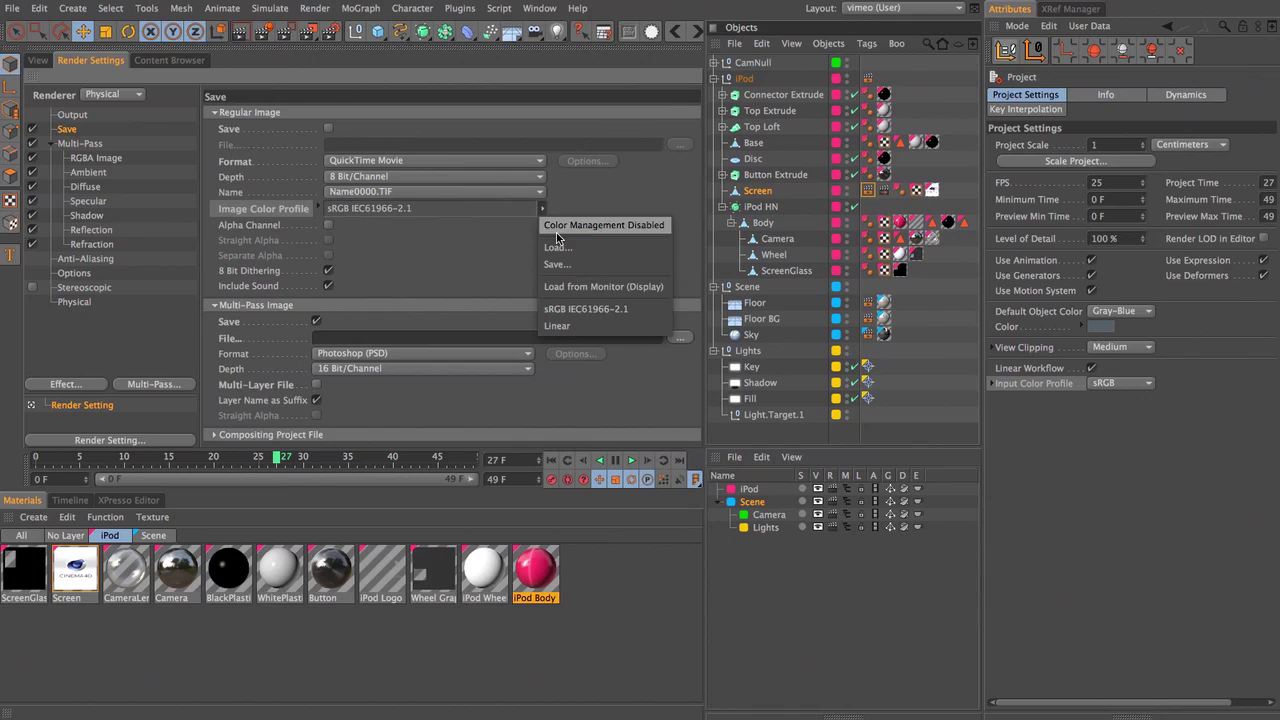
left_click(565, 337)
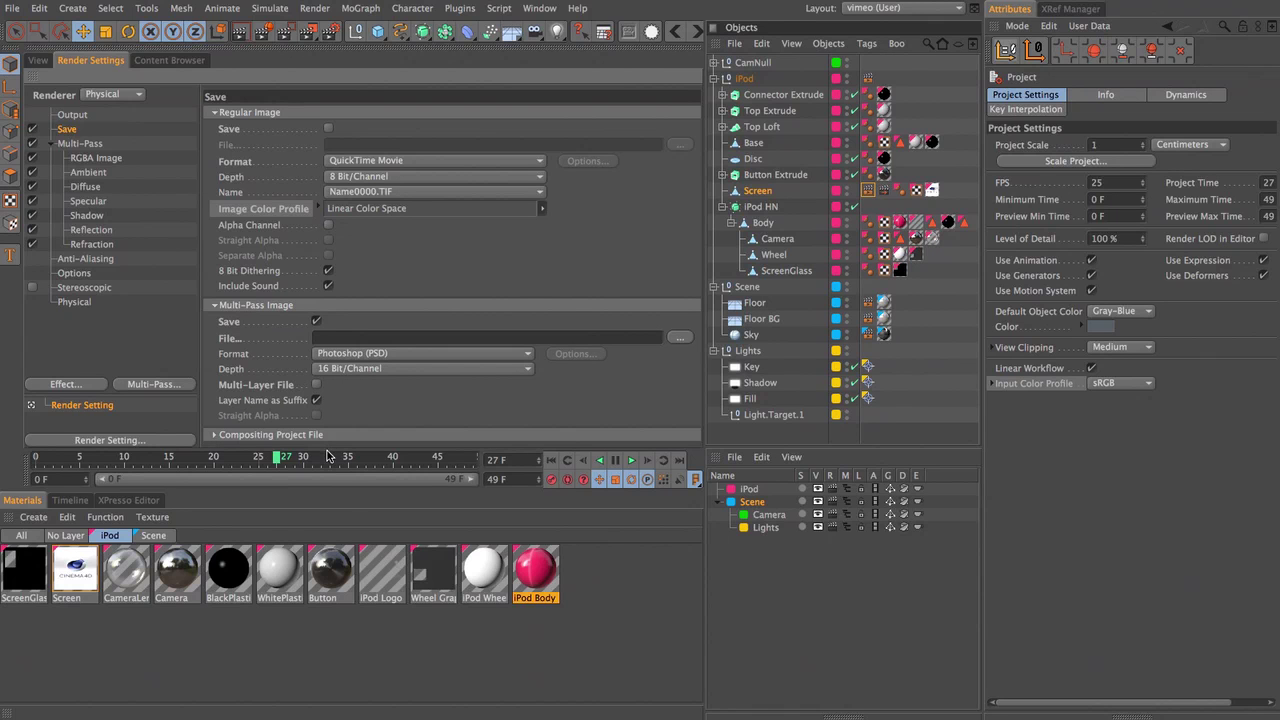
Step: Enable saving a compositing project file with After Effects as target application, and include 3D data
left_click_drag(342, 489, 350, 549)
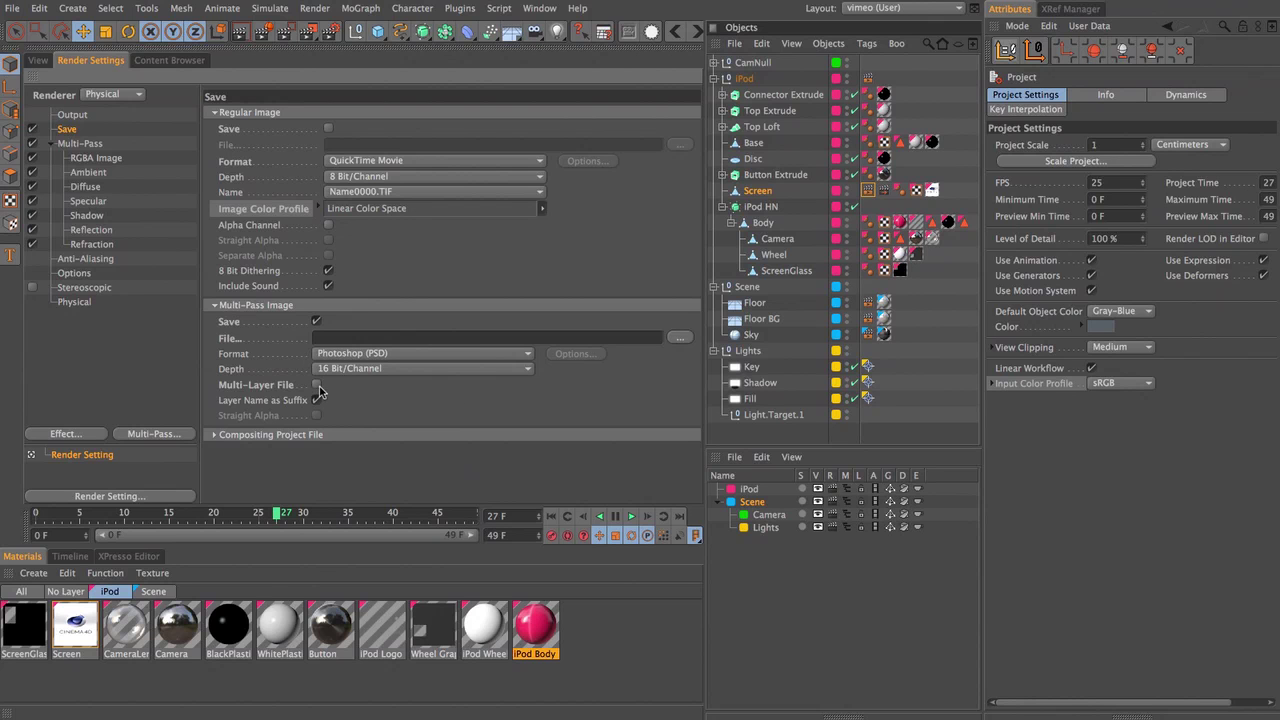
left_click(284, 436)
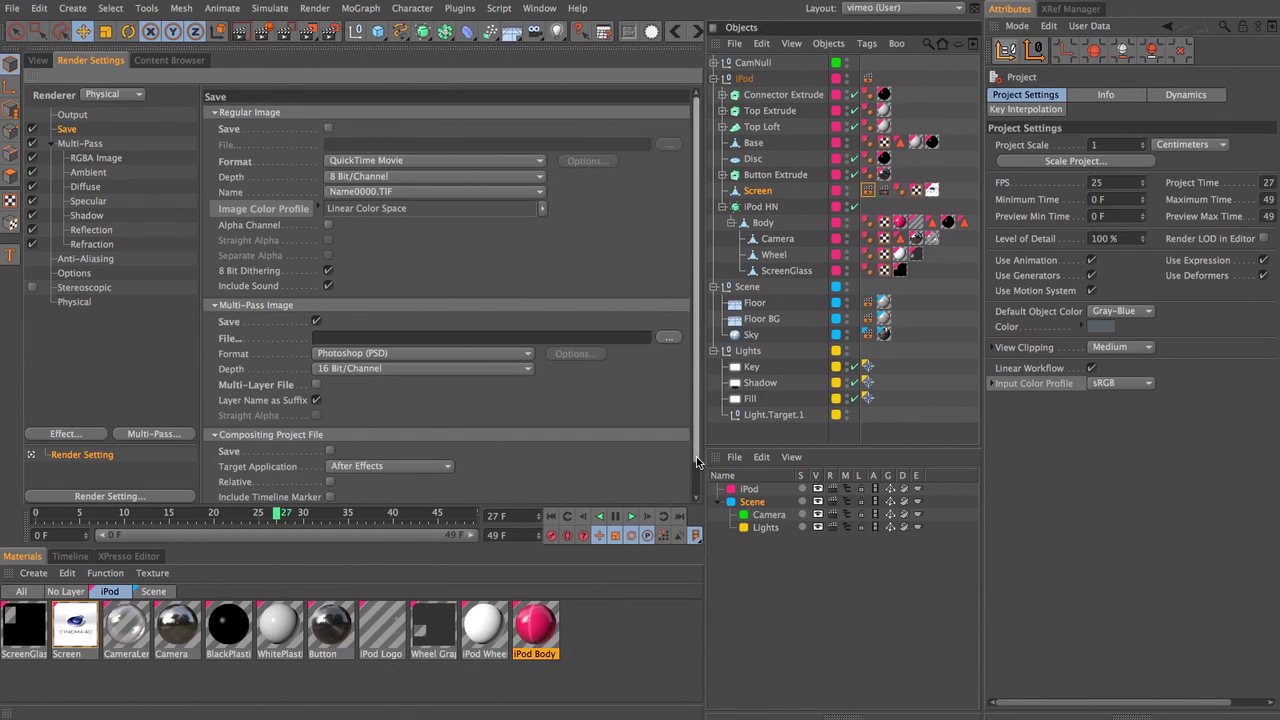
scroll(682, 480, "down", 2)
left_click(331, 415)
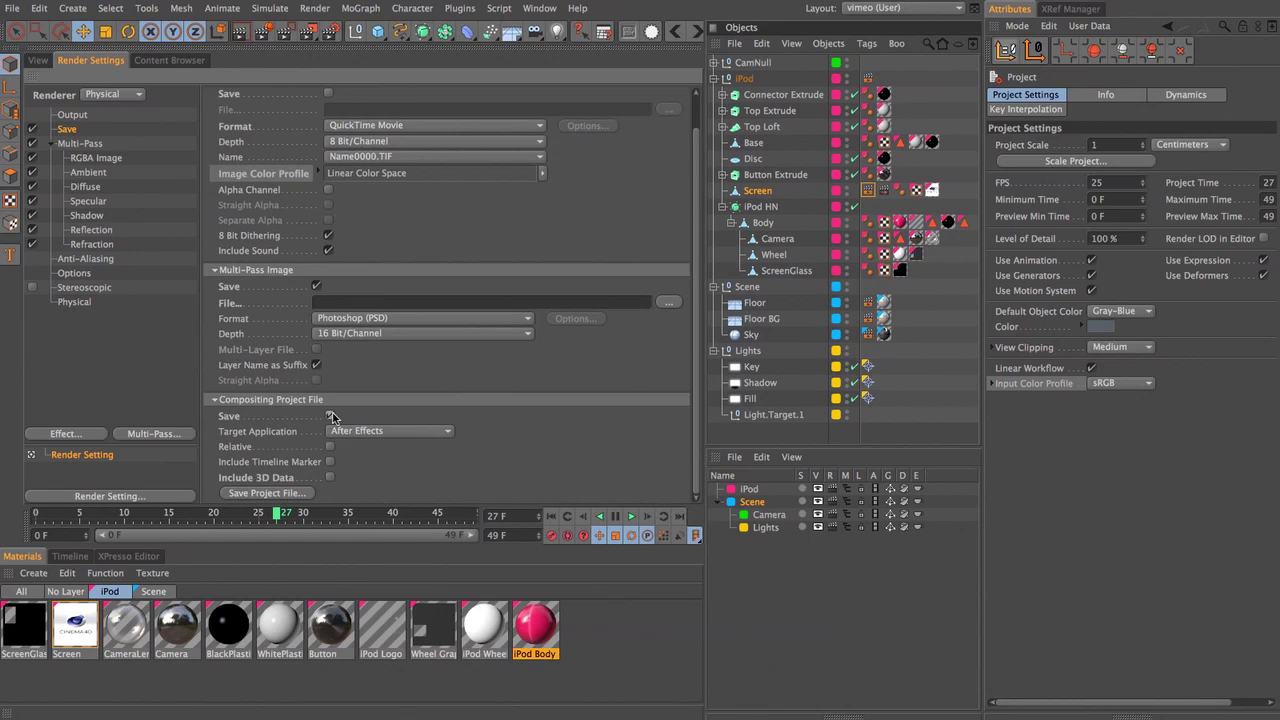
left_click(383, 433)
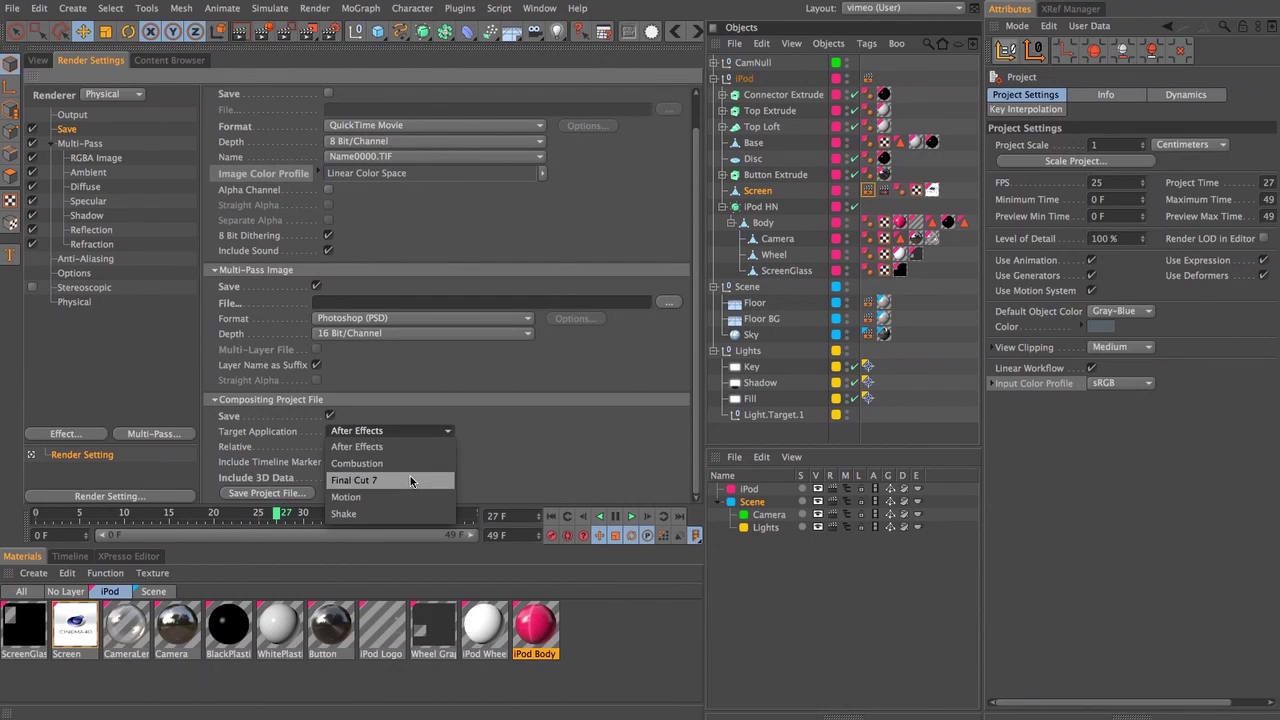
left_click(432, 390)
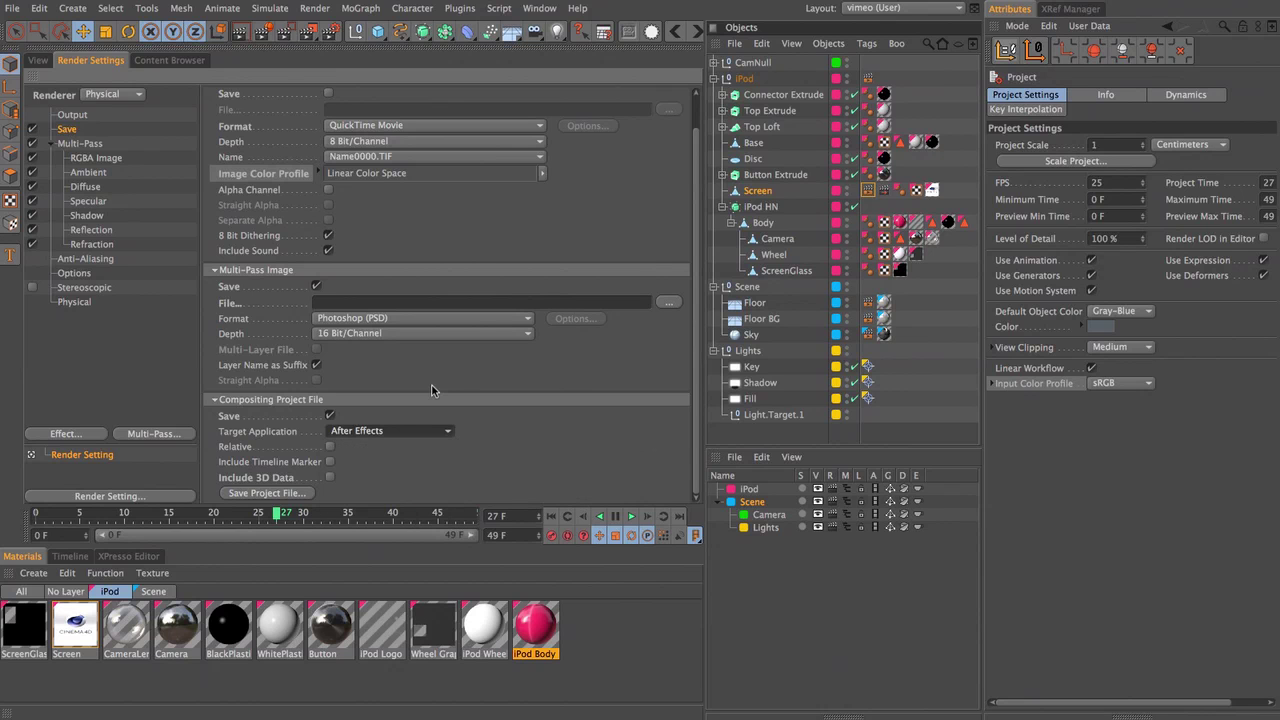
left_click(330, 478)
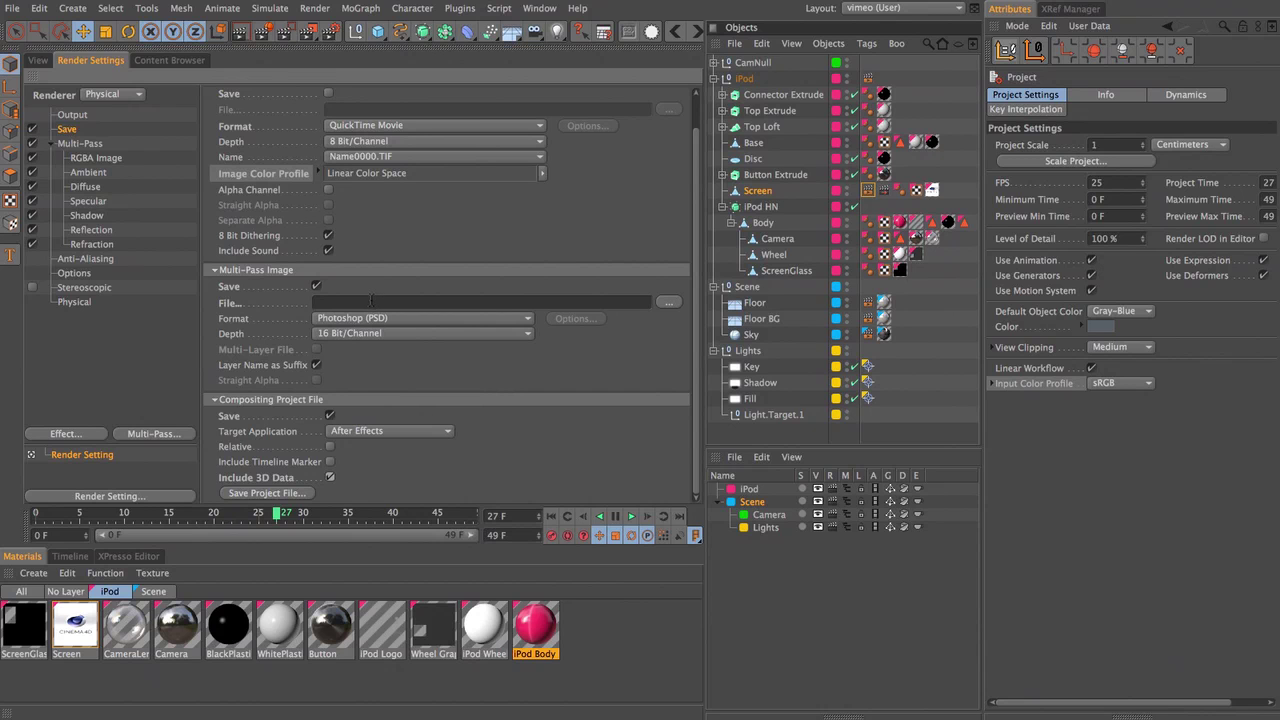
Step: Disable saving of the multi-pass image and save the scene as a new incremental version
left_click(316, 286)
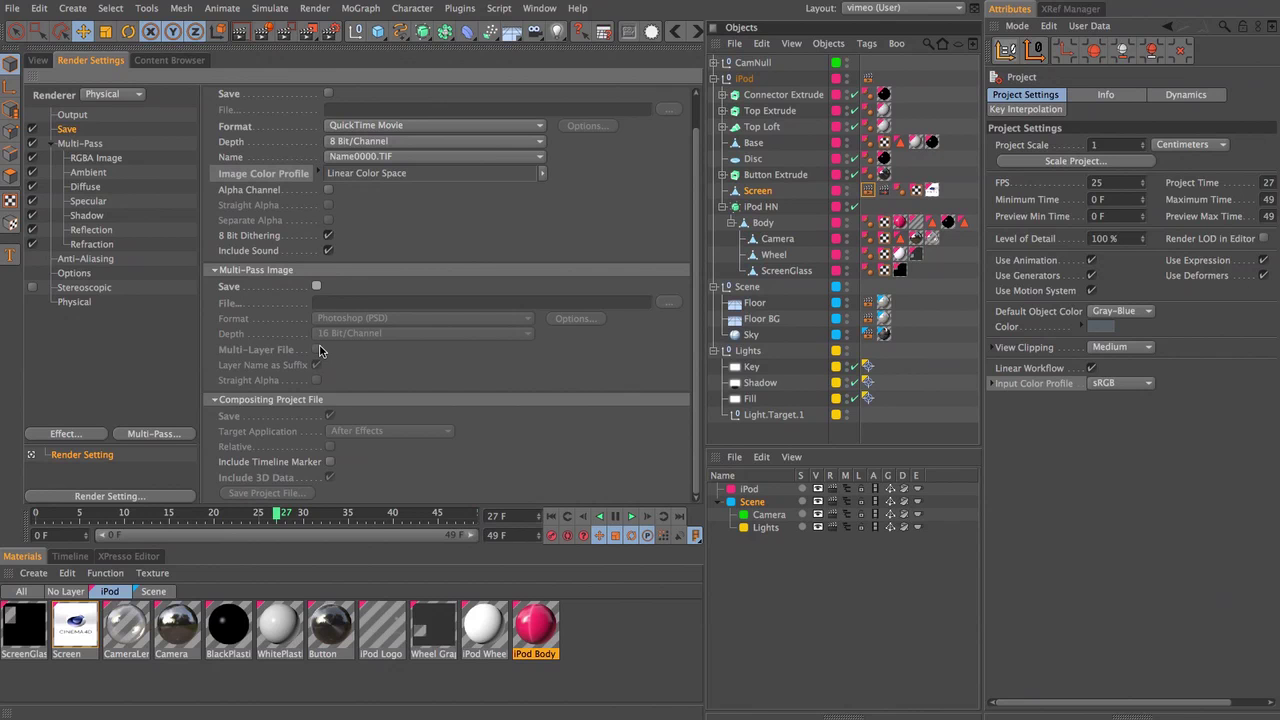
left_click(12, 8)
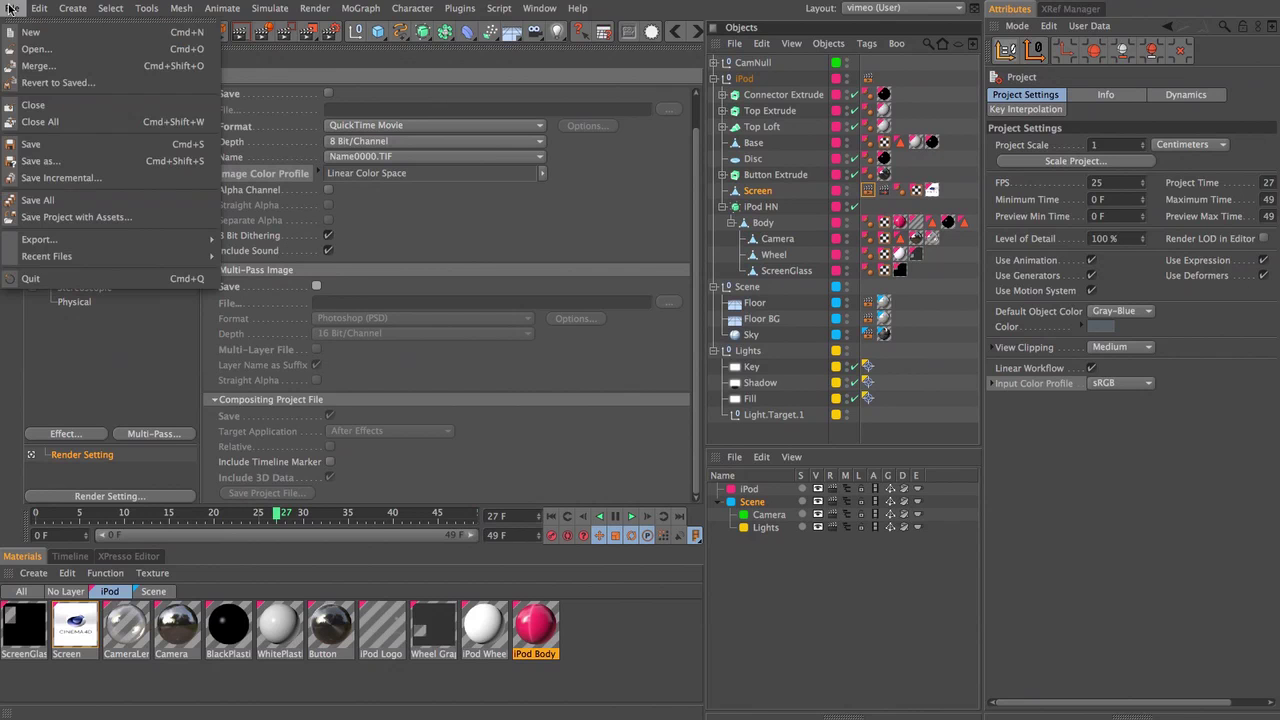
left_click(40, 178)
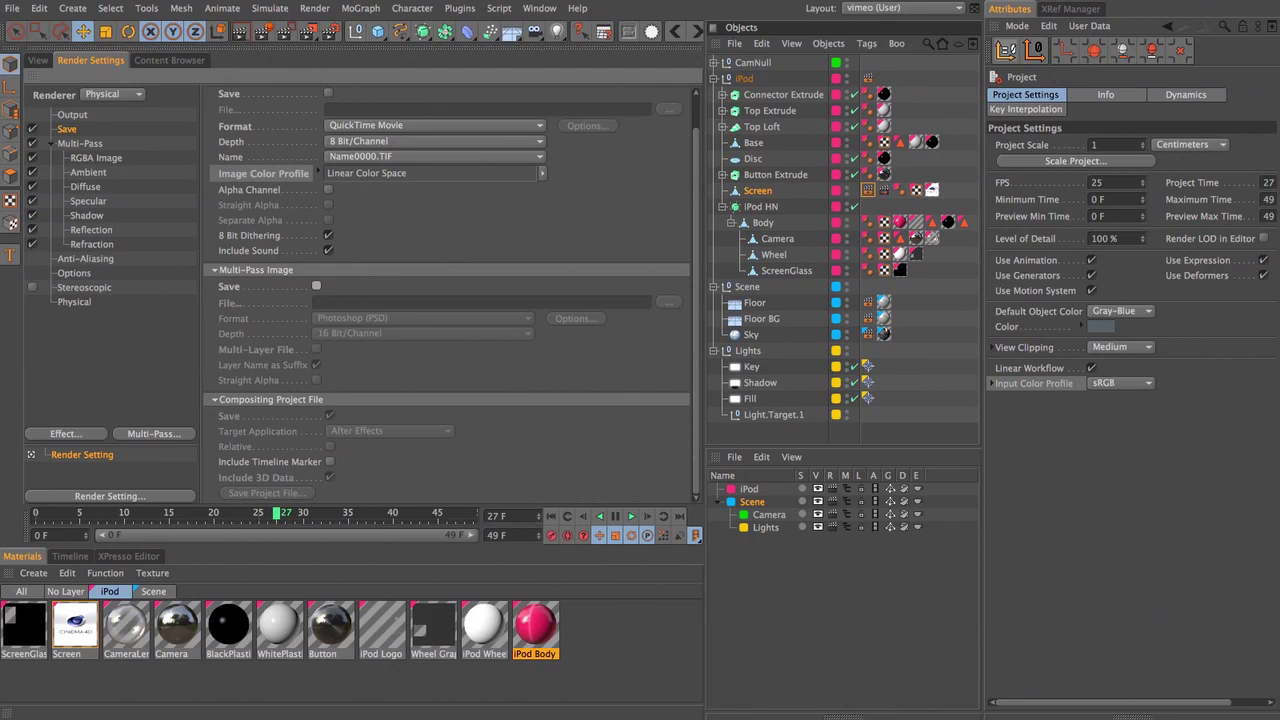
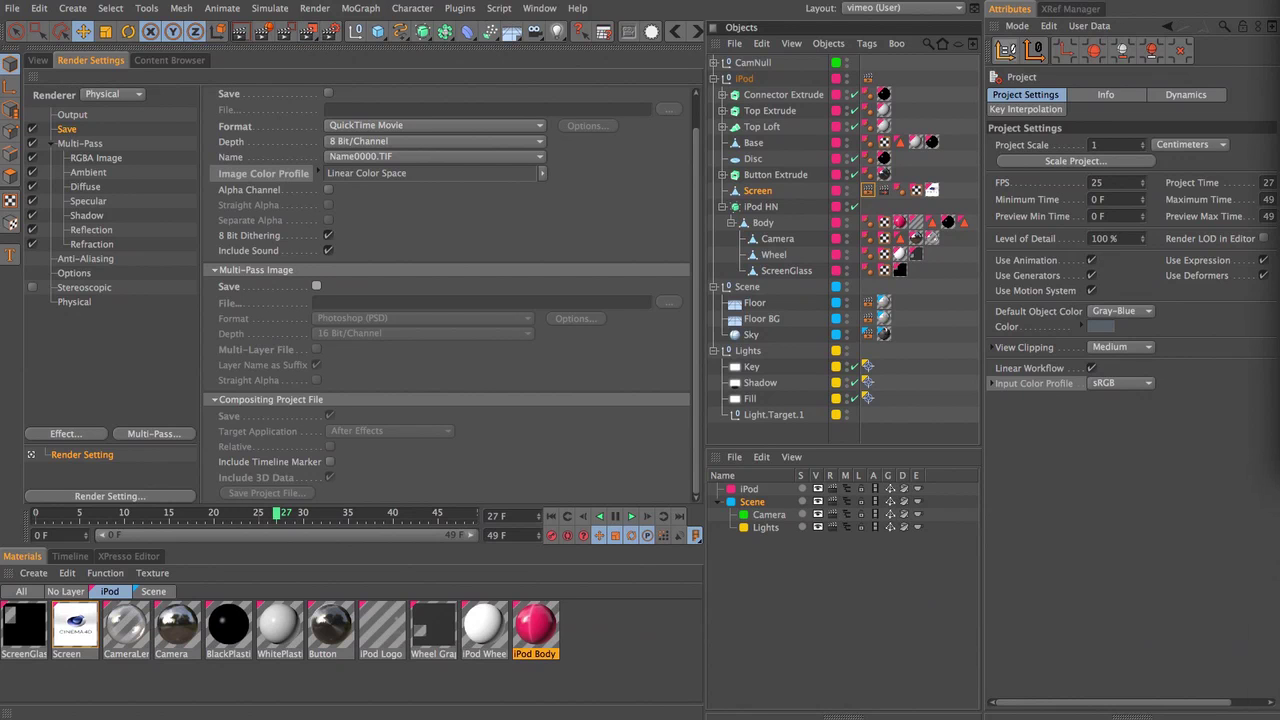
Step: Enlarge the Picture Viewer to fill the screen and display the layers of the rendered image
left_click_drag(1279, 2, 955, 30)
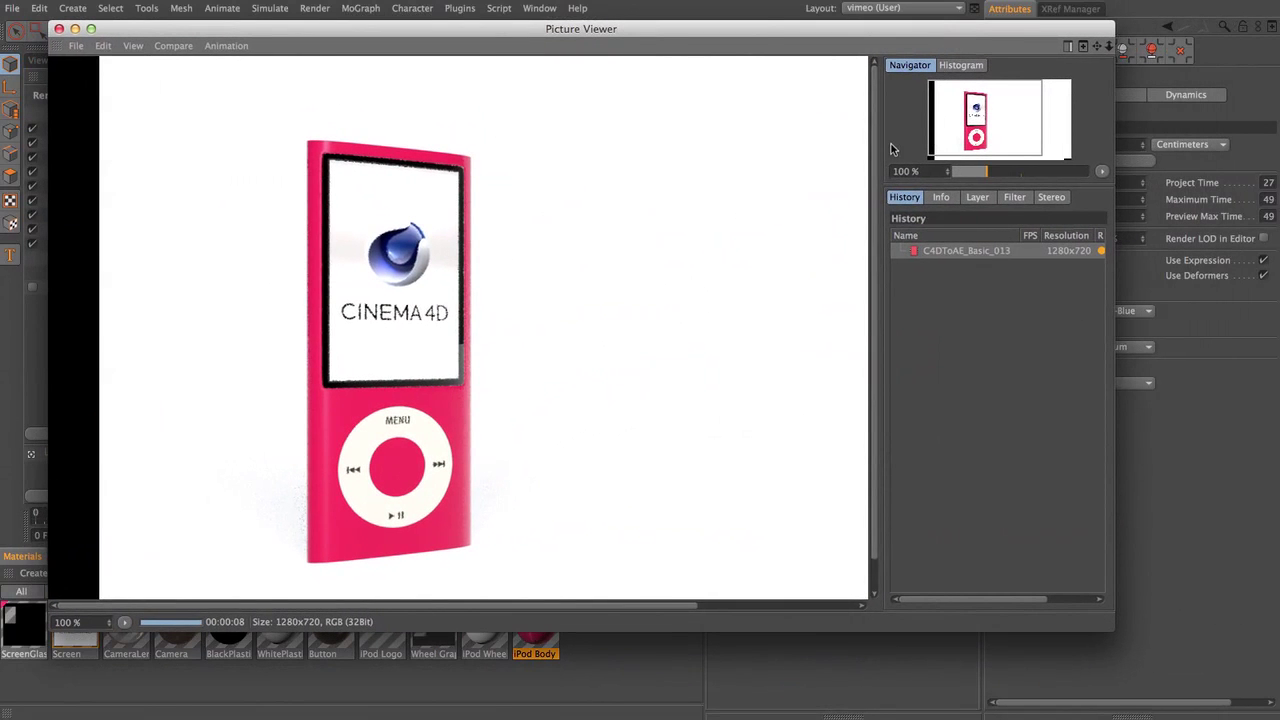
left_click_drag(761, 28, 723, 8)
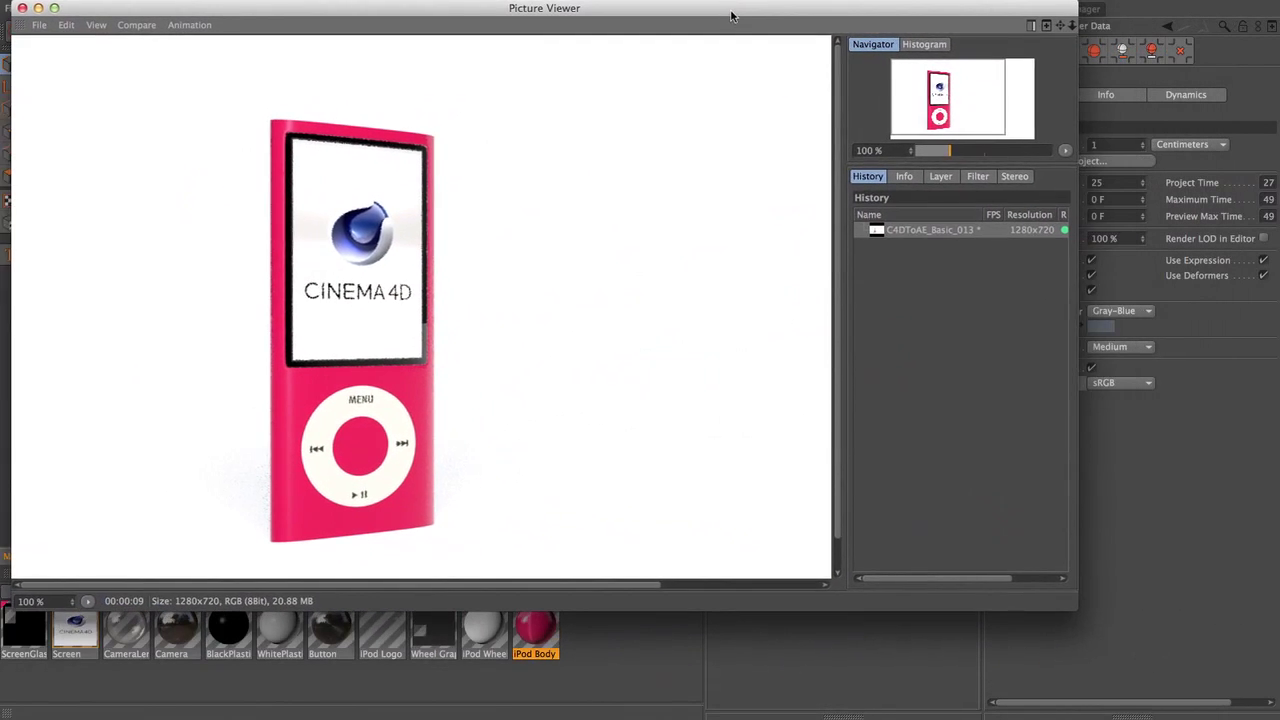
left_click_drag(1075, 611, 1277, 719)
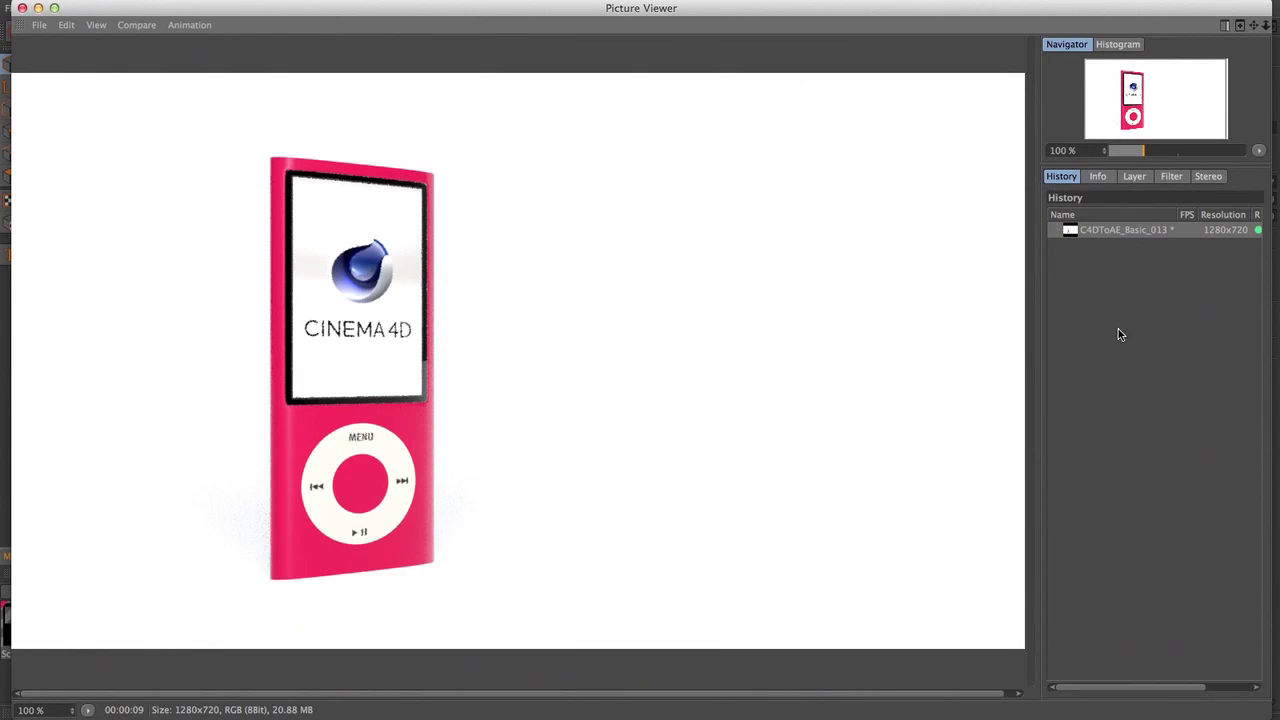
left_click(1141, 176)
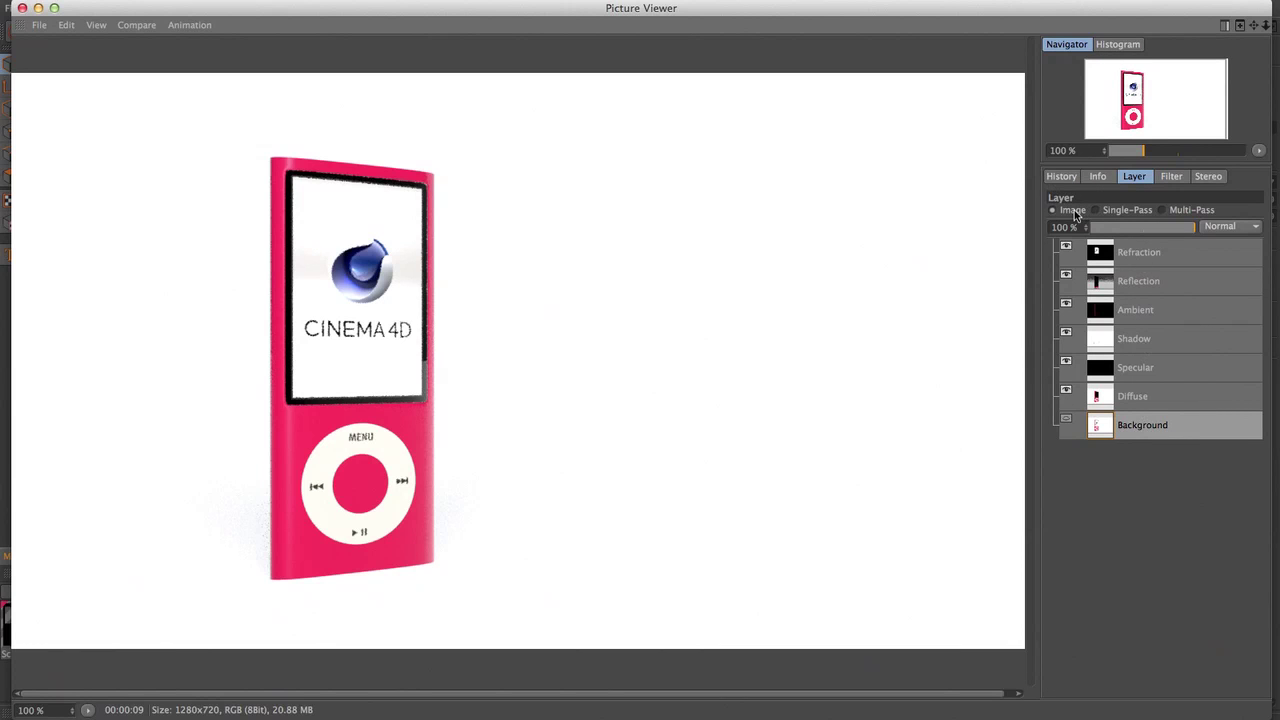
Step: View the render's single passes one by one: Reflection, Ambient, Shadow, Specular, Diffuse and Refraction
left_click(1126, 211)
left_click(1137, 257)
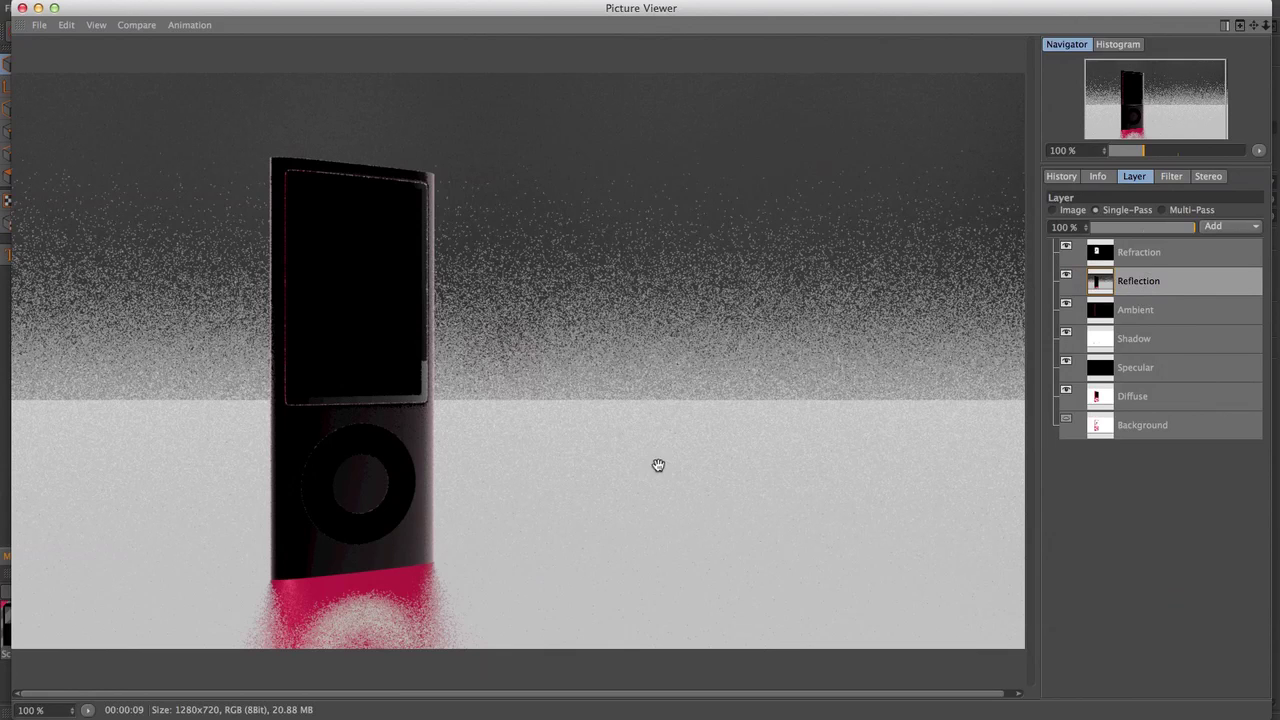
left_click(1139, 314)
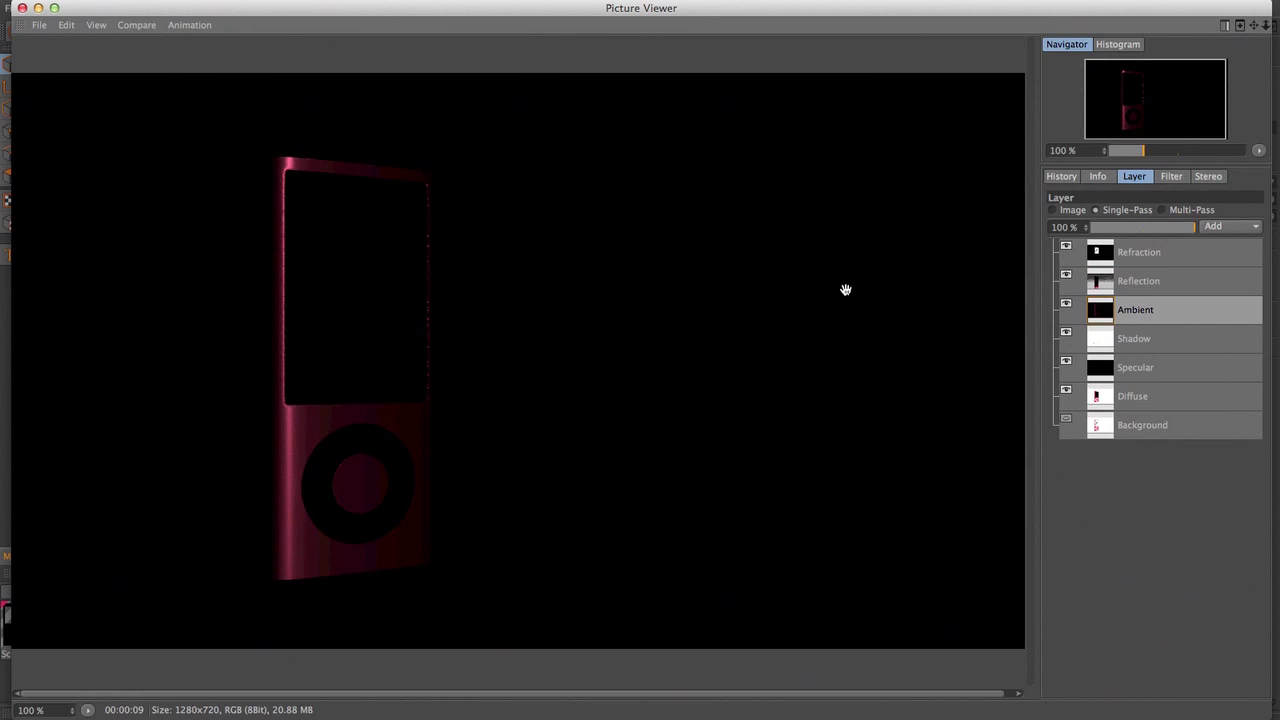
left_click(1156, 342)
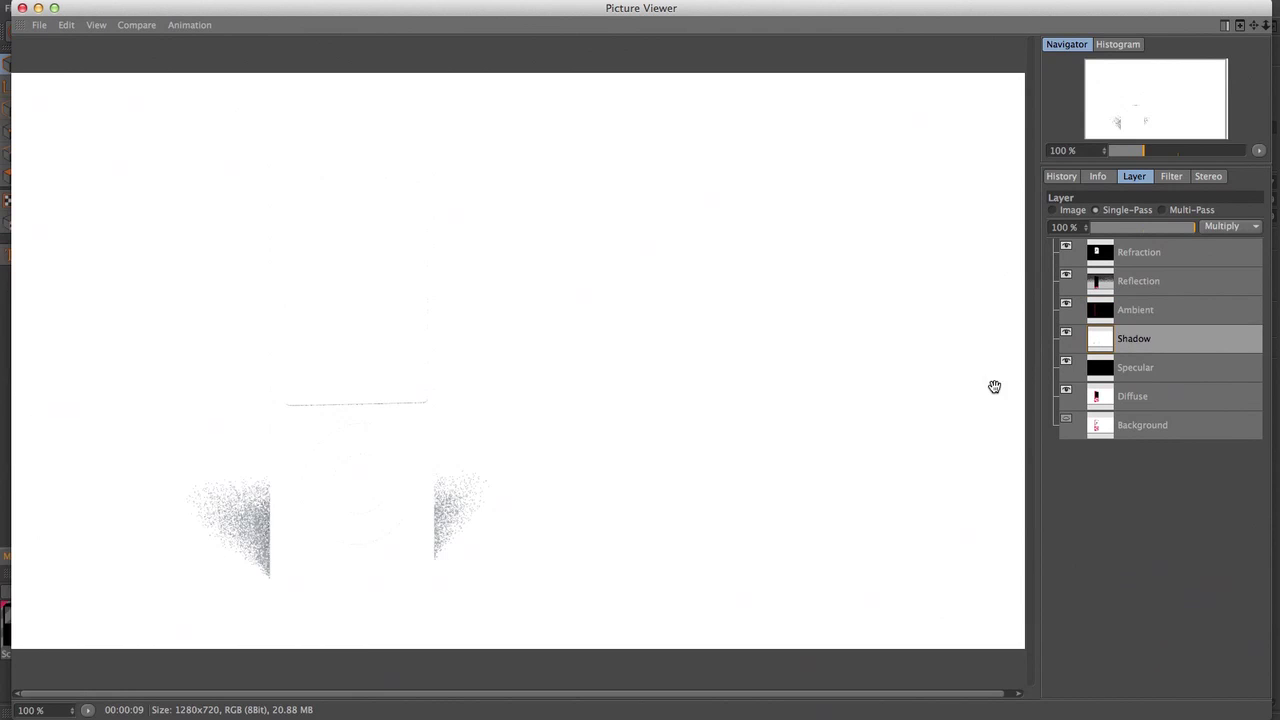
left_click(1154, 368)
left_click(1142, 400)
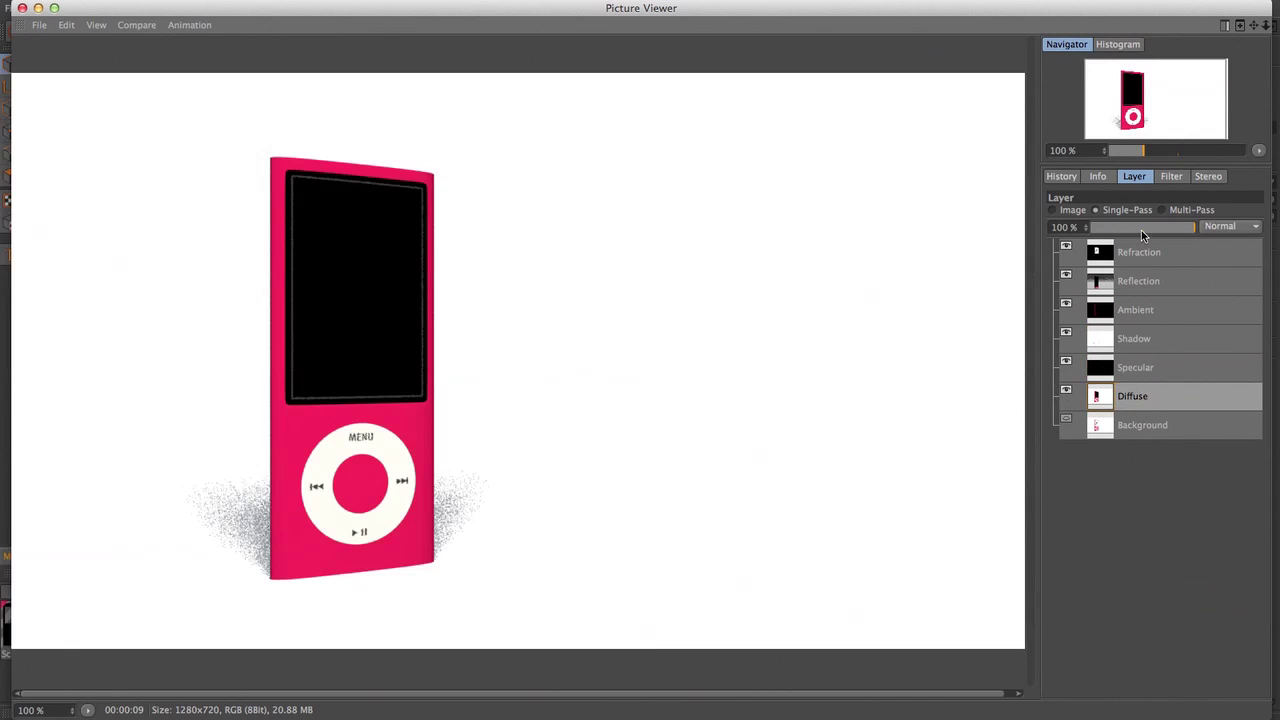
left_click(1141, 256)
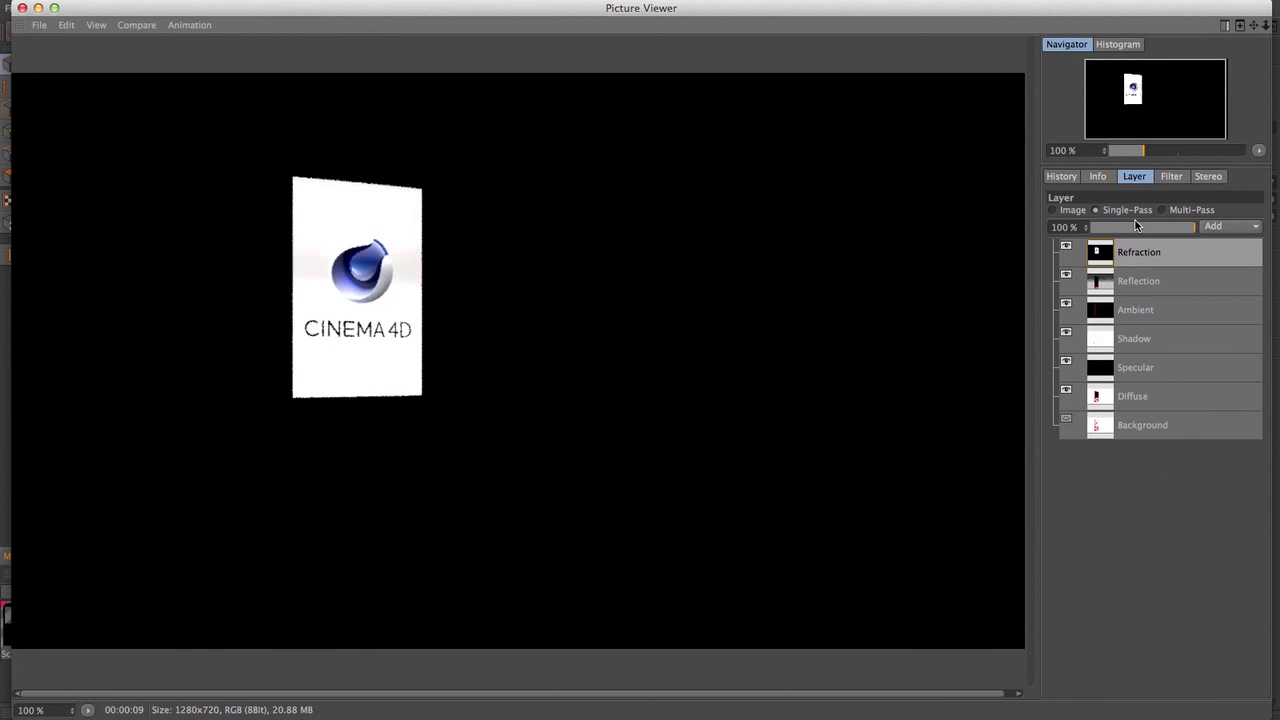
Step: Compare the Reflection pass with the Refraction, Shadow and Ambient passes, and close the Picture Viewer
left_click(1138, 287)
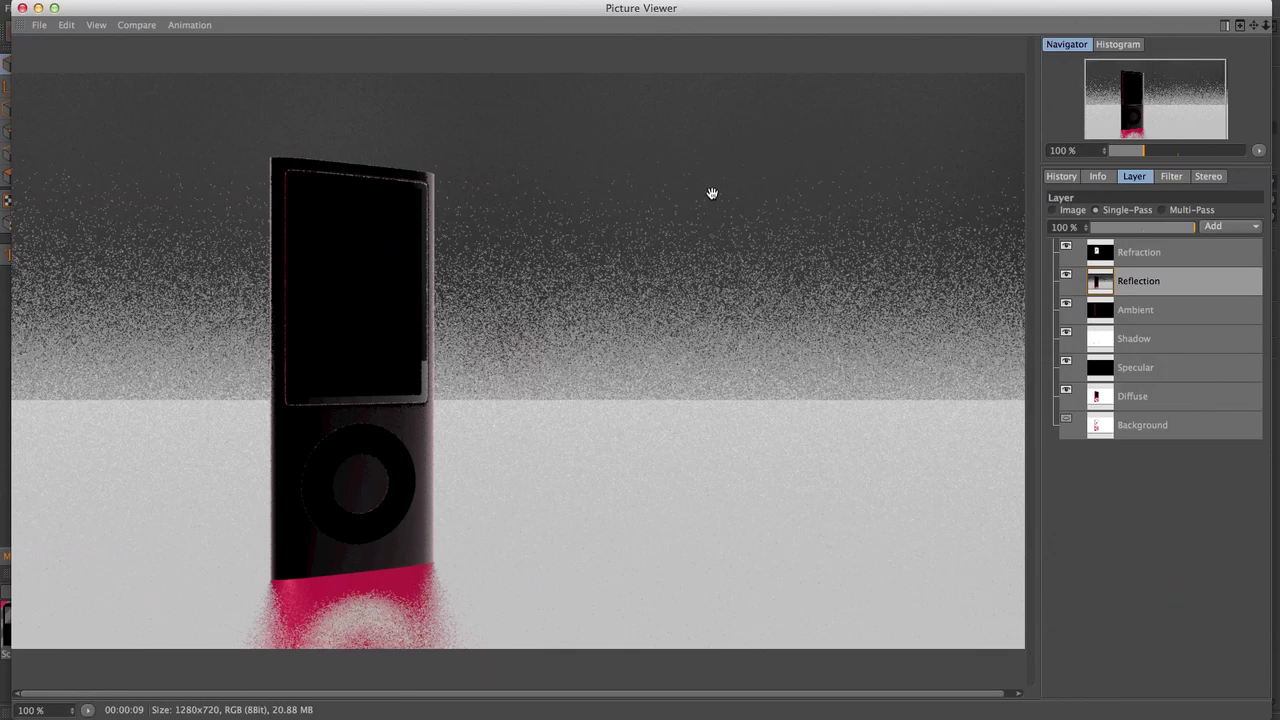
left_click(1138, 252)
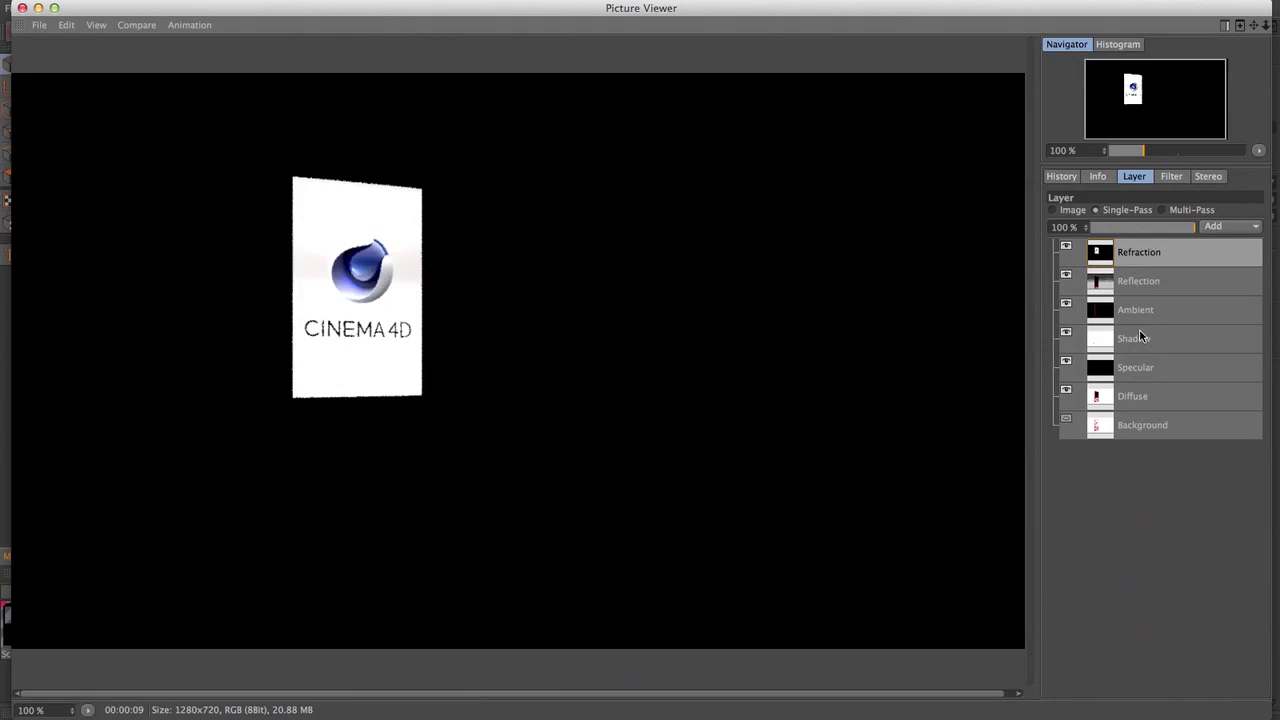
left_click(1139, 338)
left_click(1139, 310)
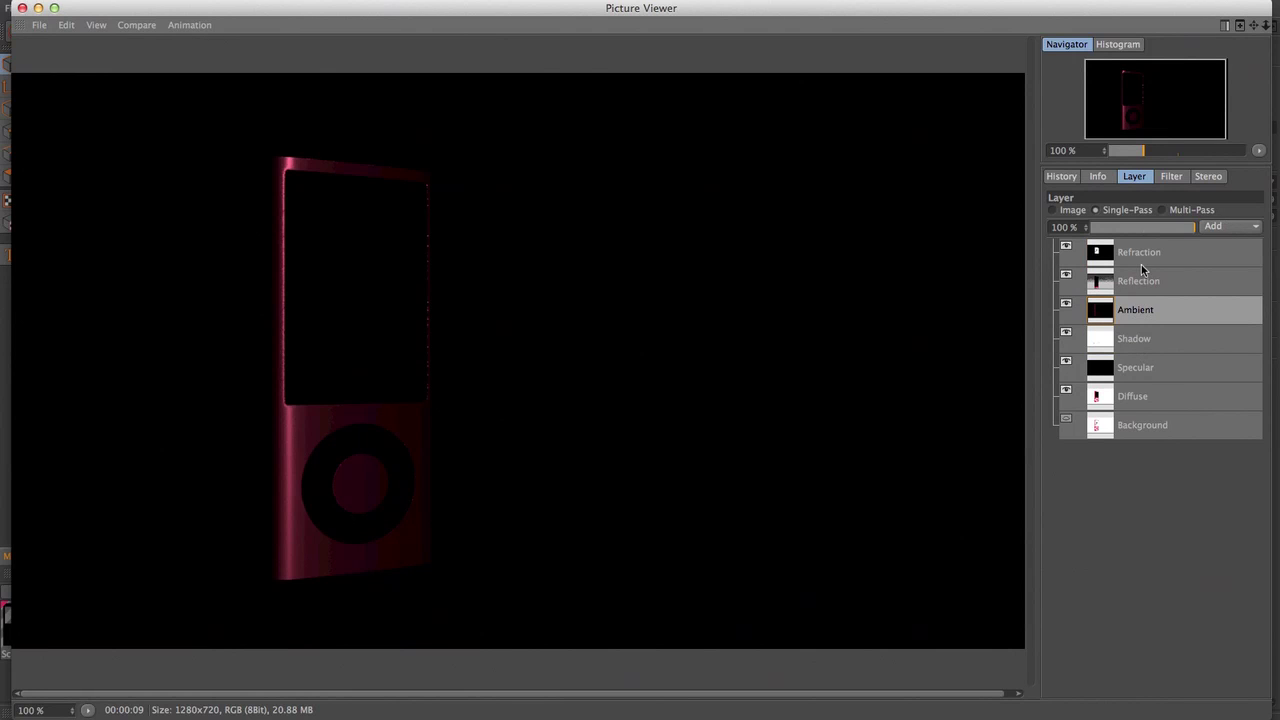
left_click(1141, 284)
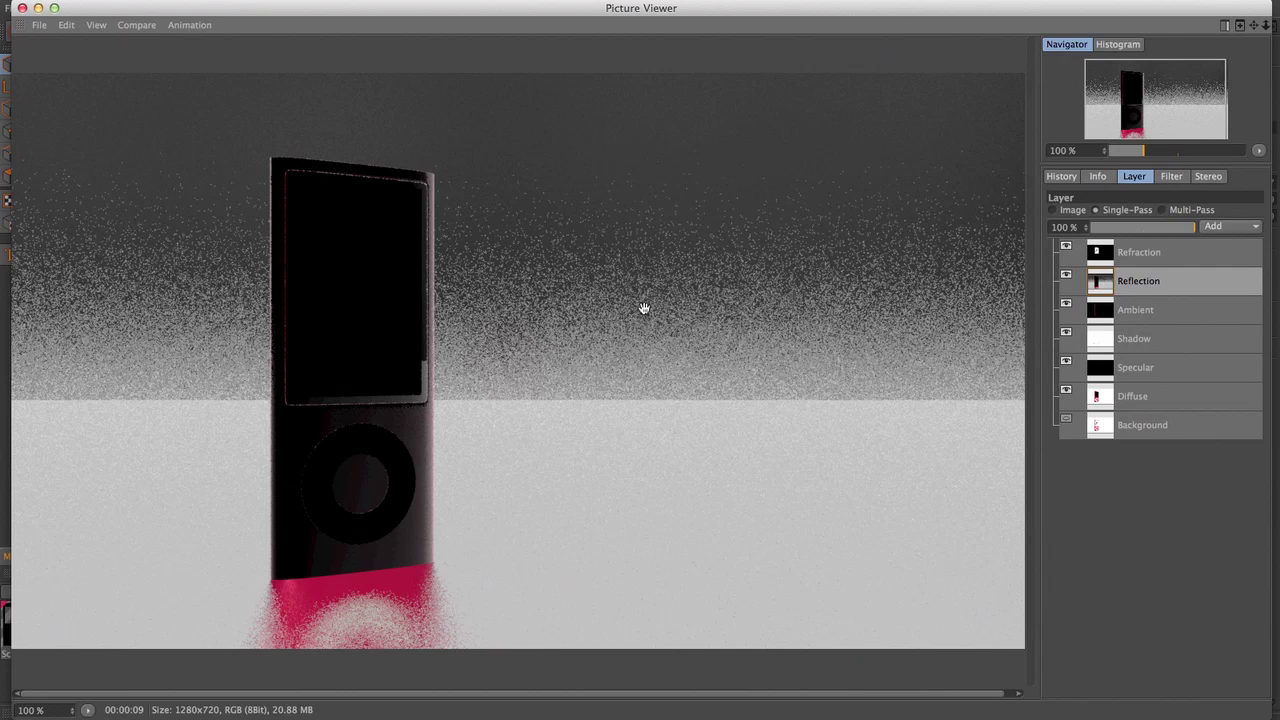
left_click(22, 8)
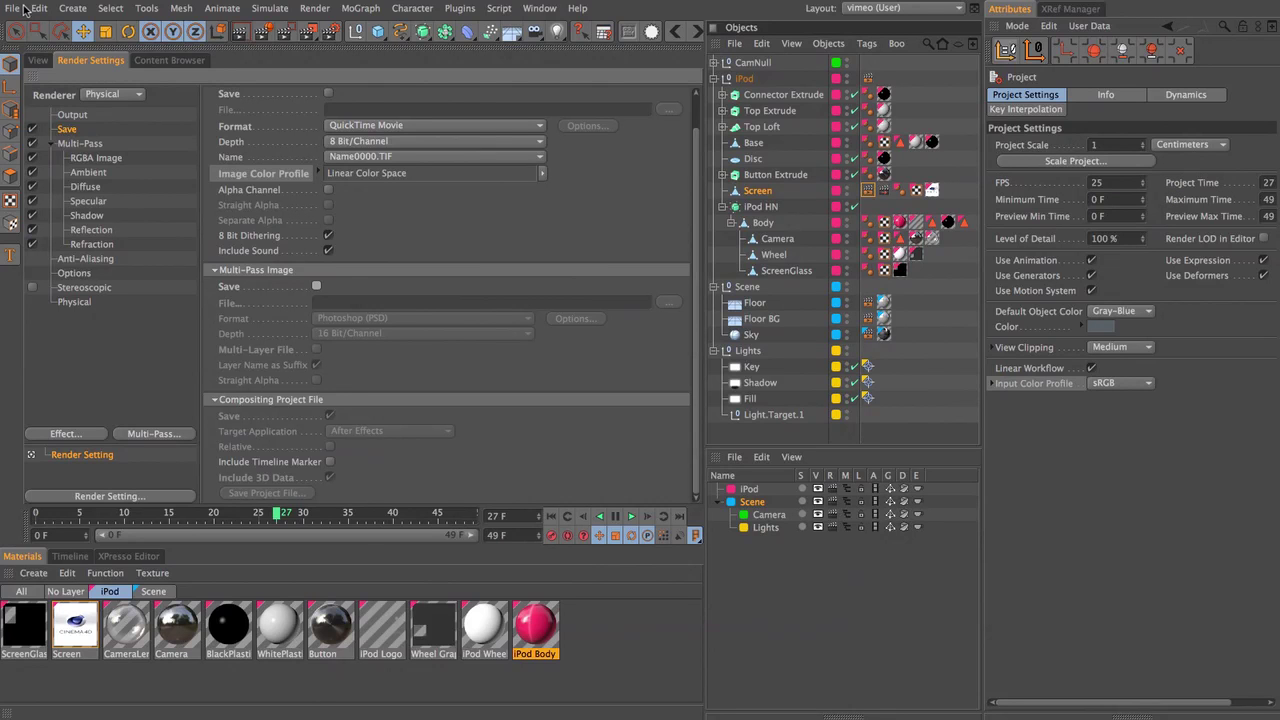
Step: Replace the Floor BG object's material with the White material from the Scene layer
left_click(884, 319)
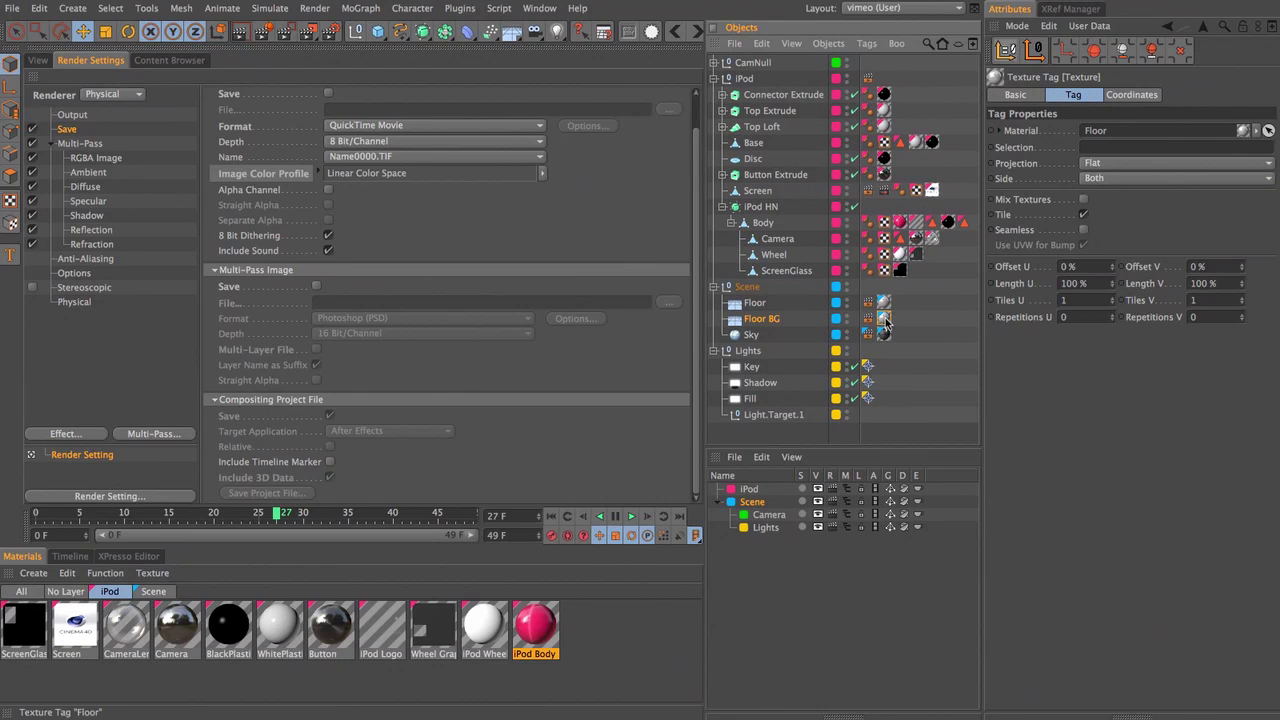
left_click(156, 591)
left_click_drag(68, 628, 884, 319)
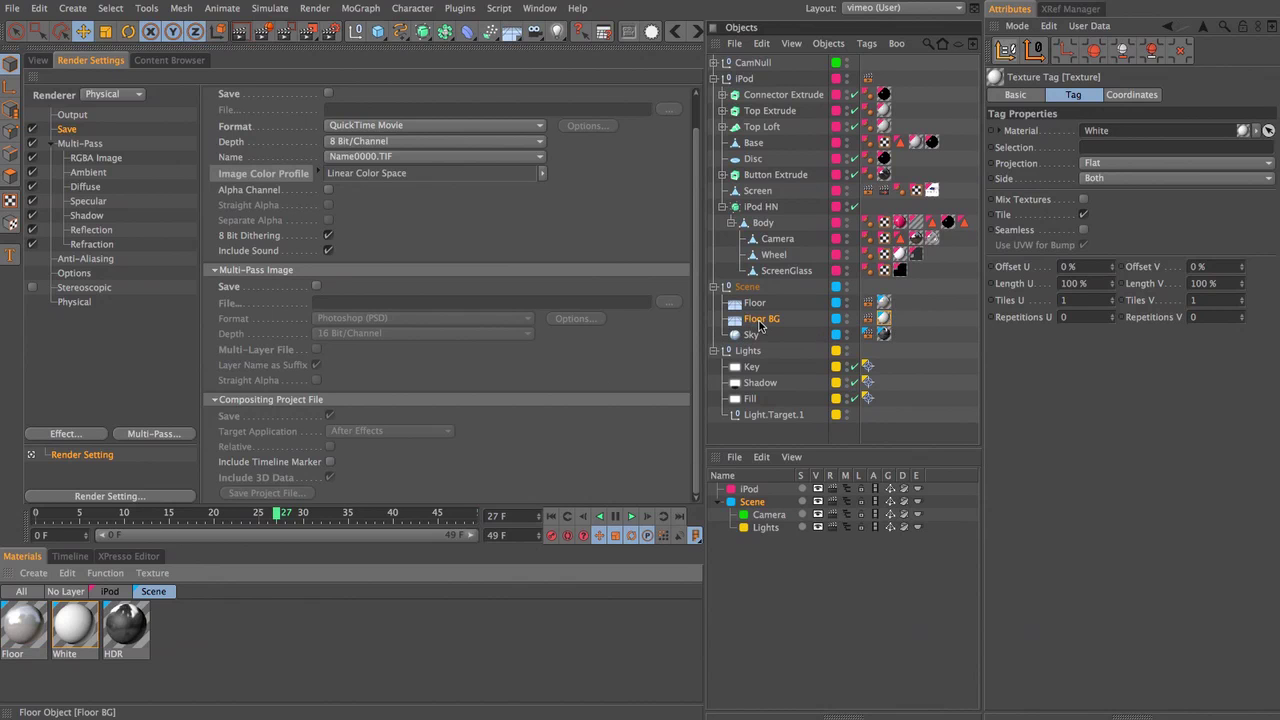
Step: Disable Seen by Rays in the Floor BG object's Compositing tag
left_click(867, 321)
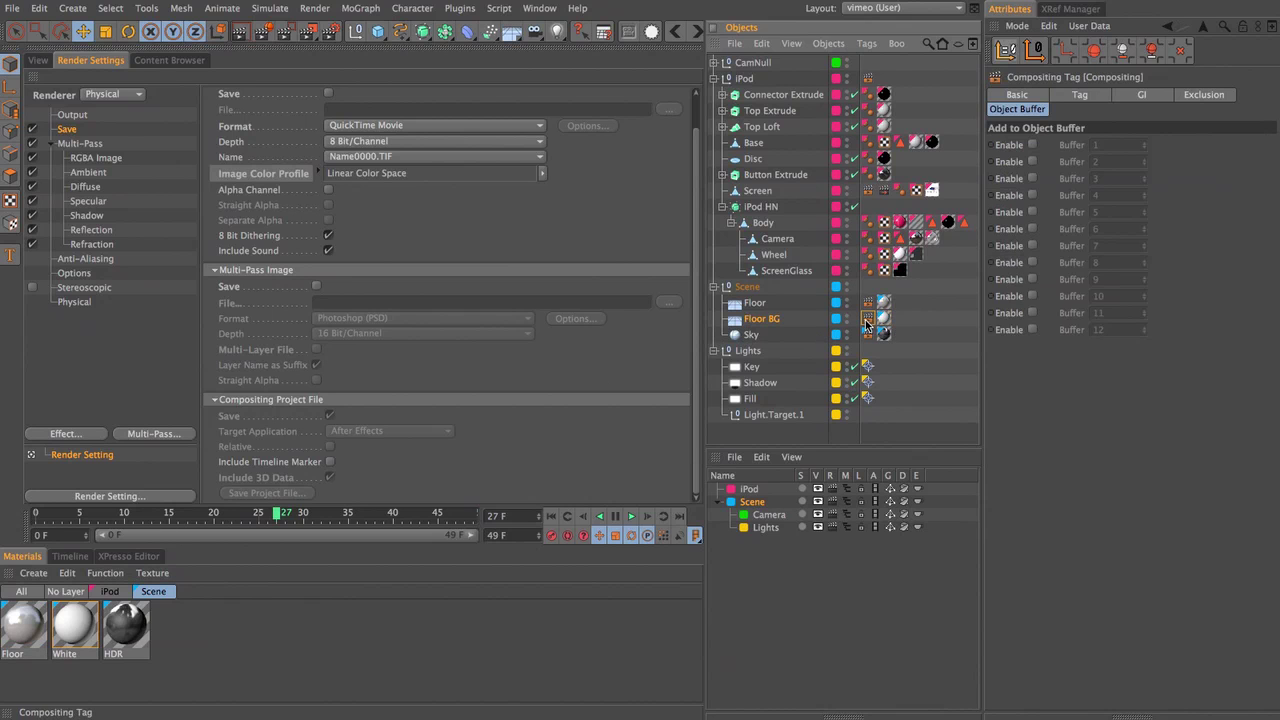
left_click(1080, 94)
left_click(1076, 195)
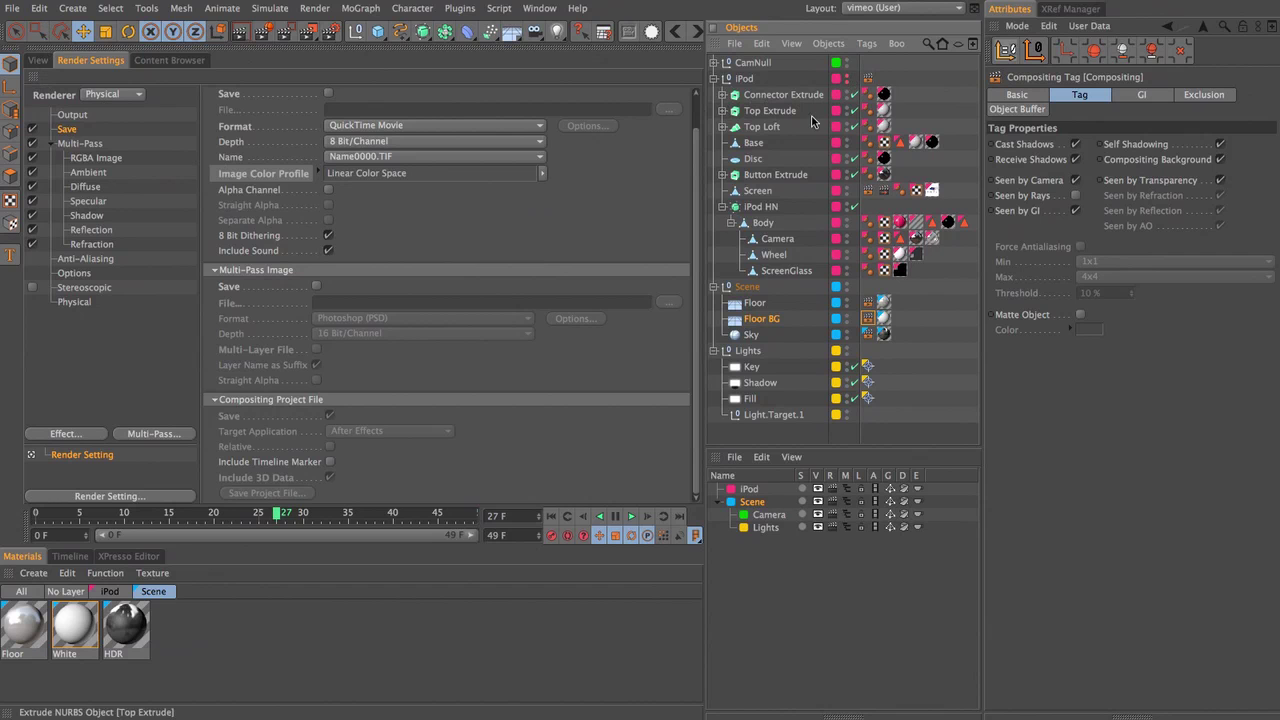
Step: Render the scene with the iPod group collapsed and hidden, and examine its Reflection and Diffuse passes
left_click(714, 78)
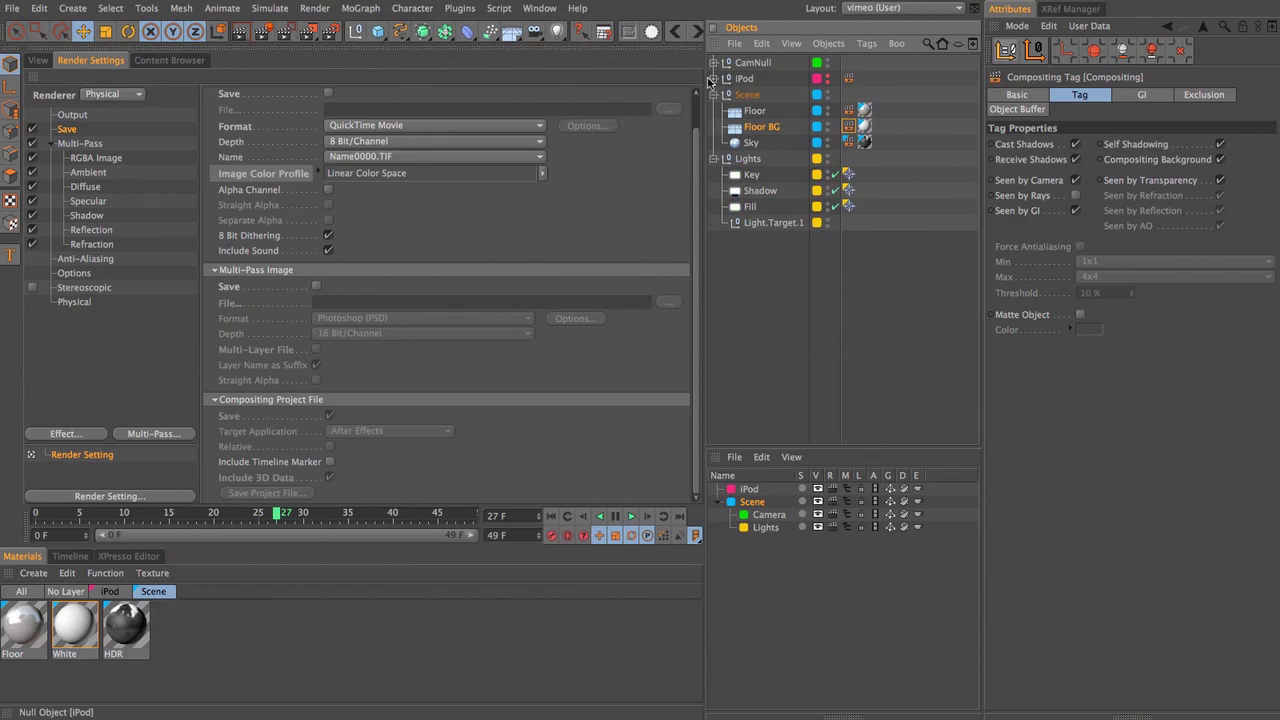
left_click(307, 35)
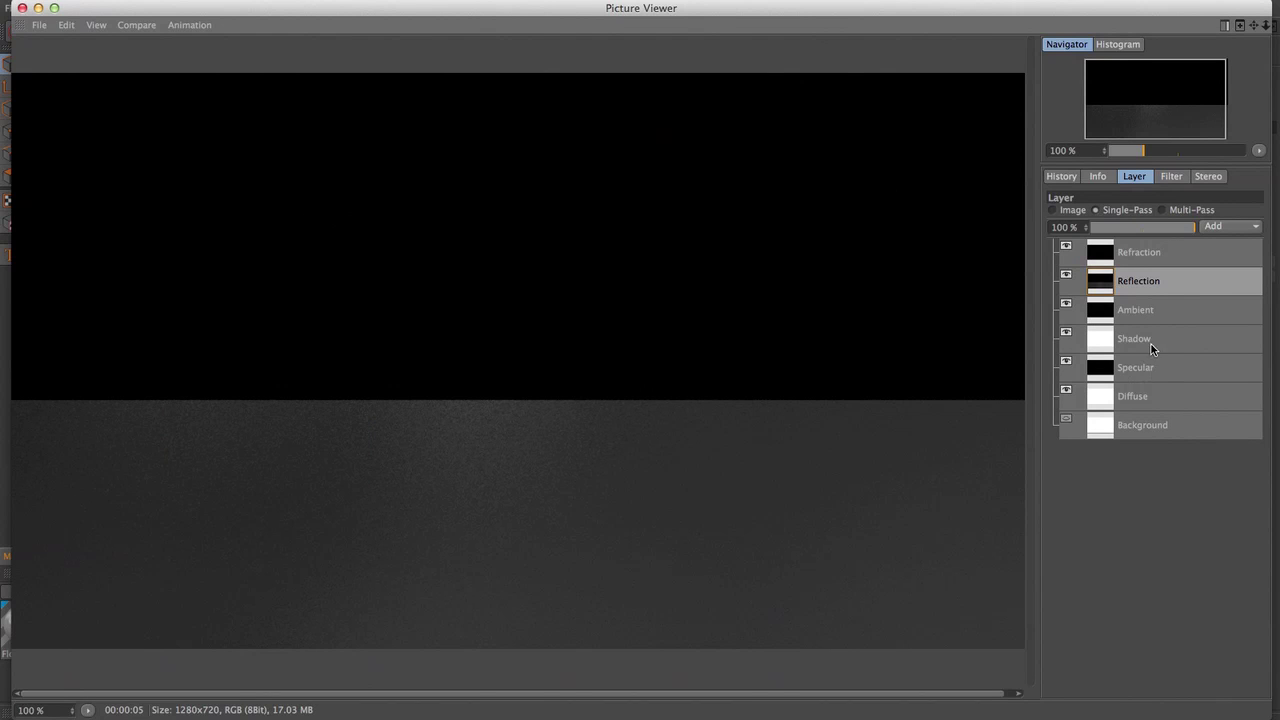
left_click(1143, 398)
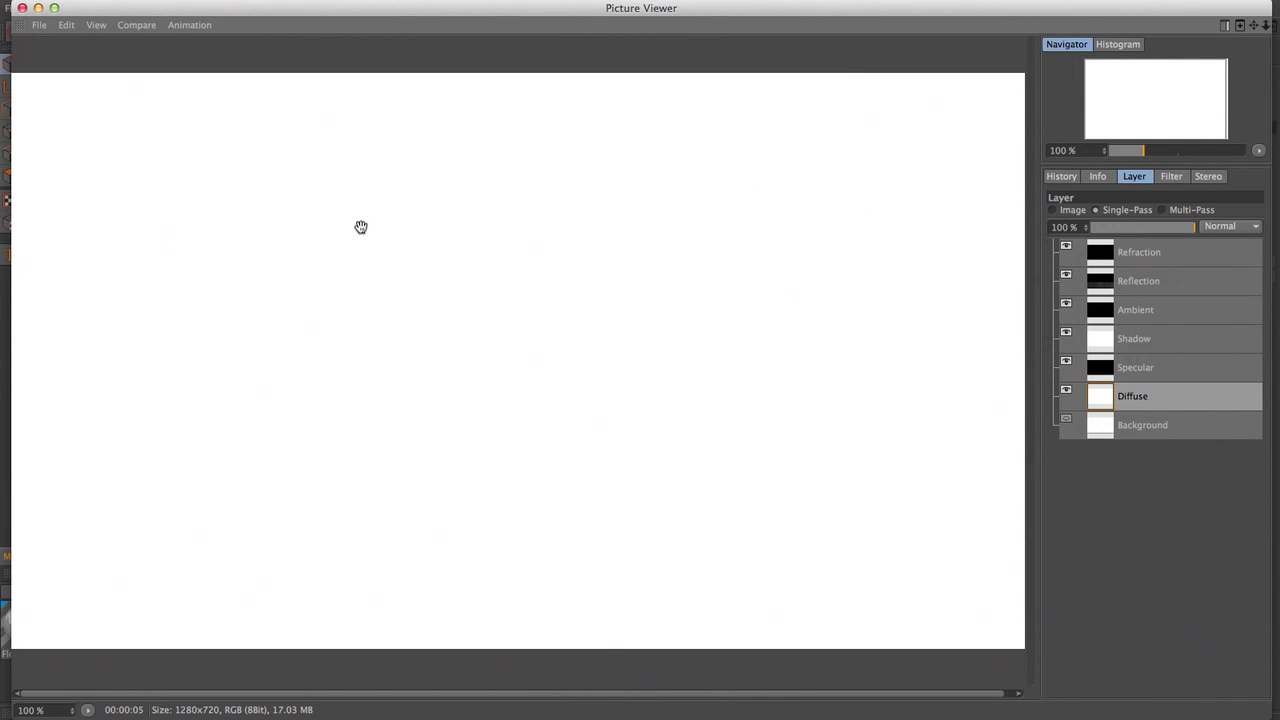
left_click(1145, 282)
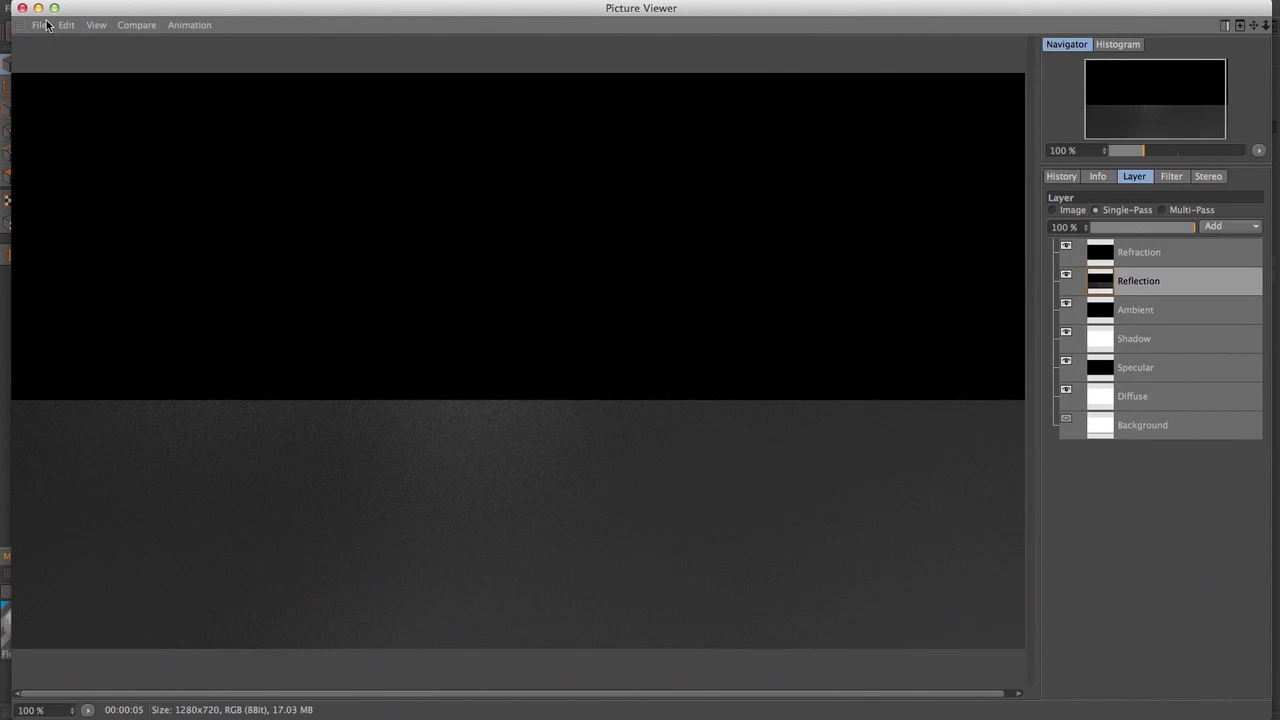
left_click(22, 8)
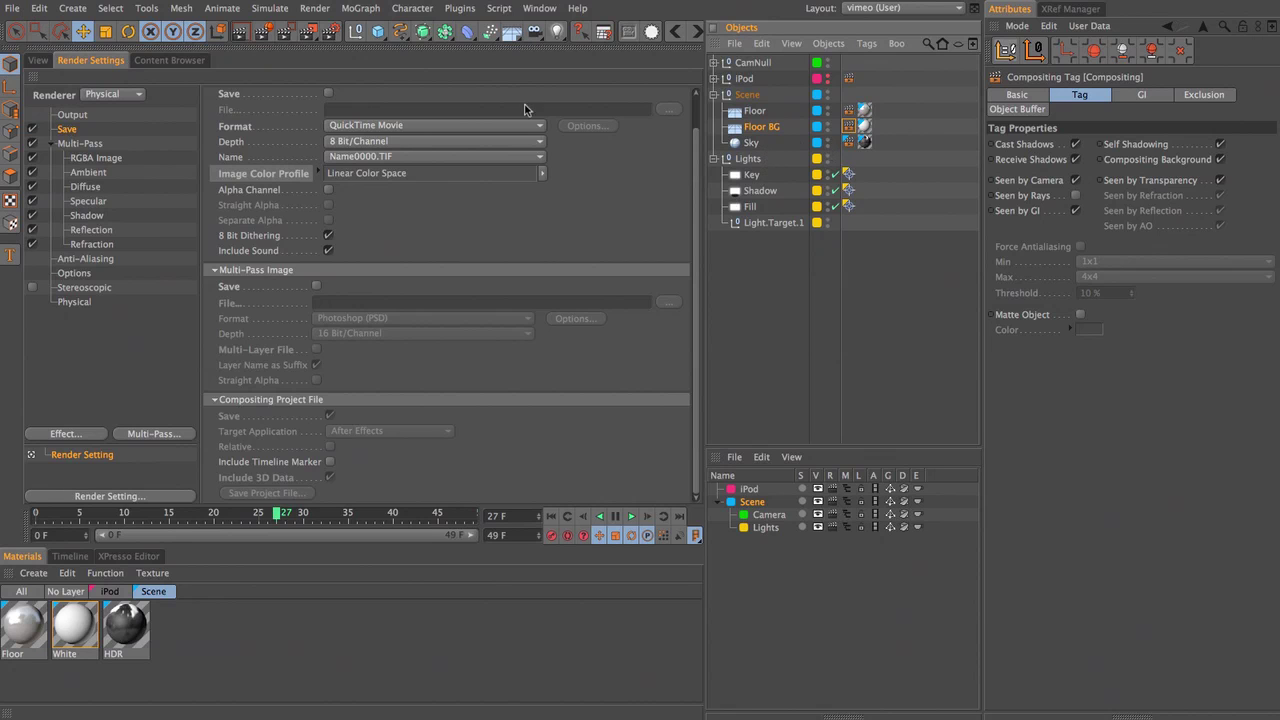
Step: Display the 3D view and render again with the Sky object hidden to check the Reflection pass
left_click(40, 60)
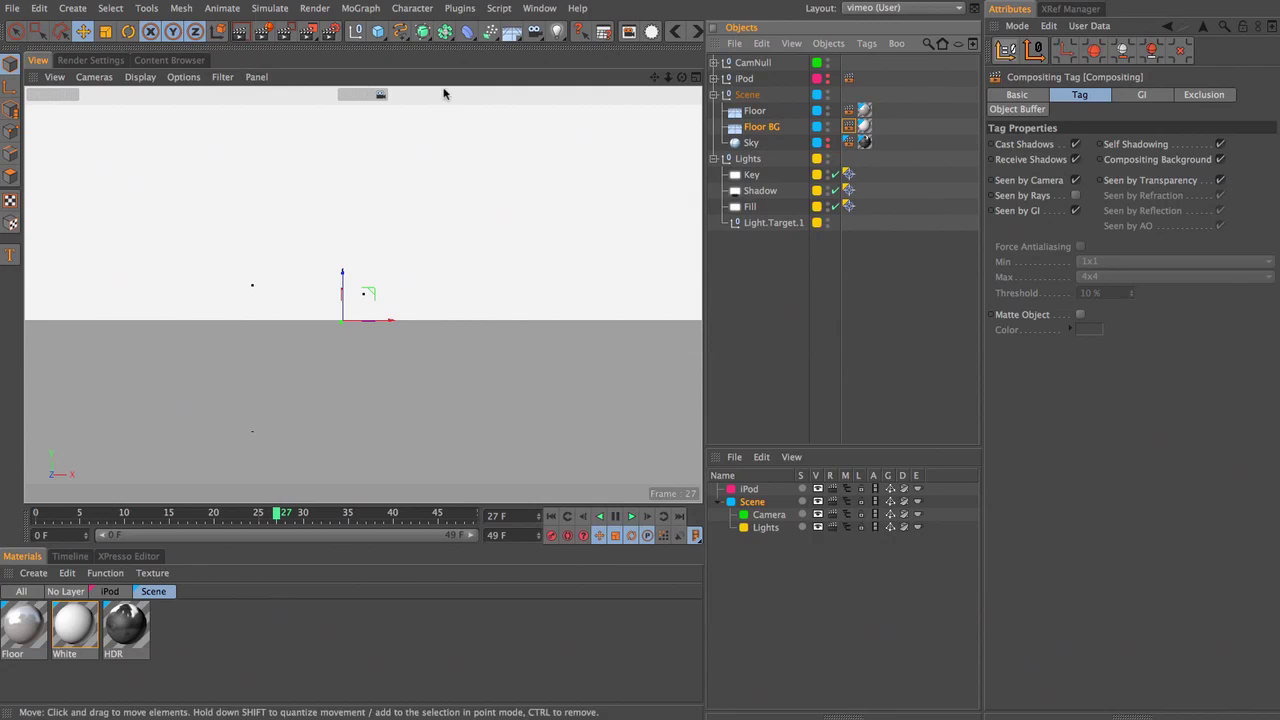
left_click(321, 34)
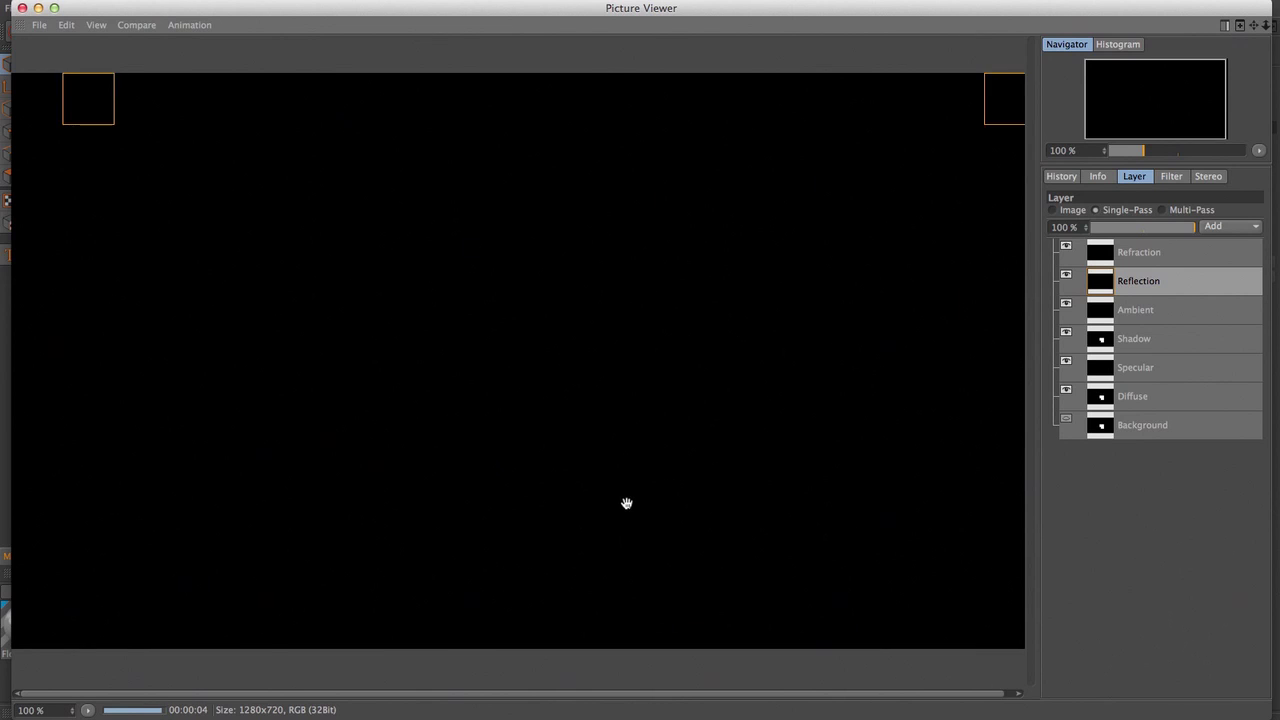
left_click(22, 8)
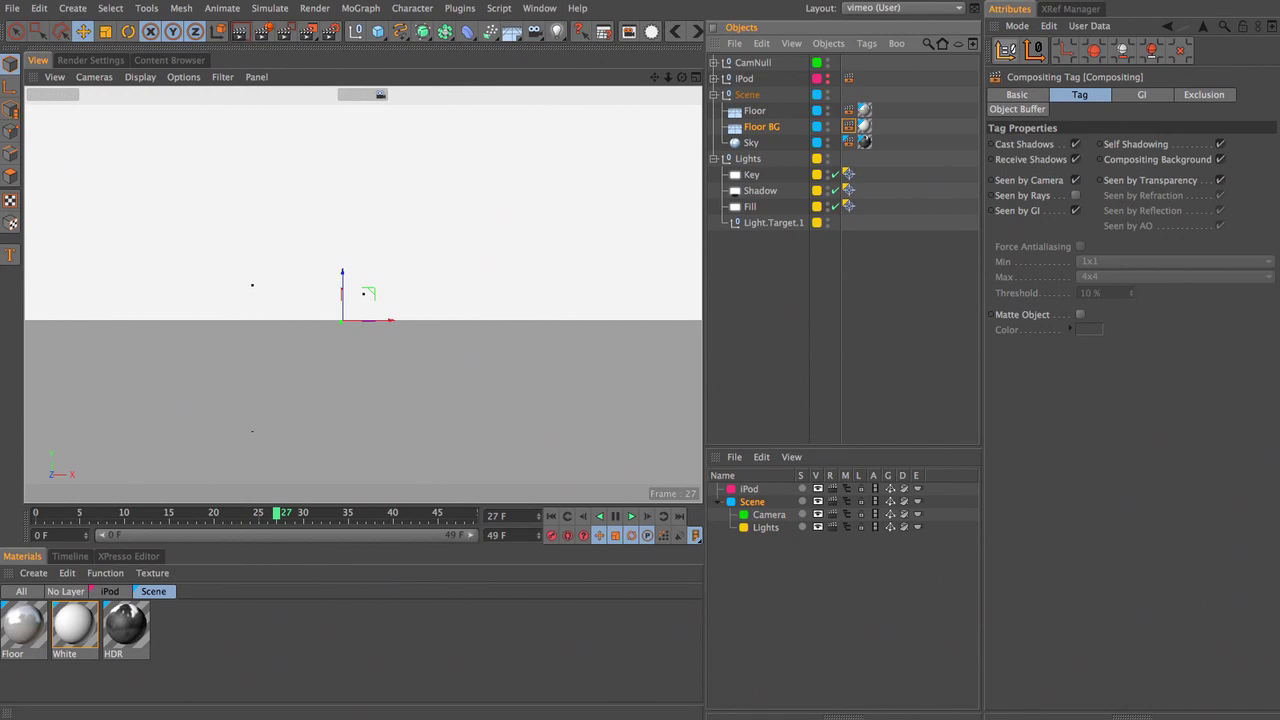
Step: Set the Sky's Compositing tag exclusion mode to Include and add the iPod group to its list
left_click(738, 144)
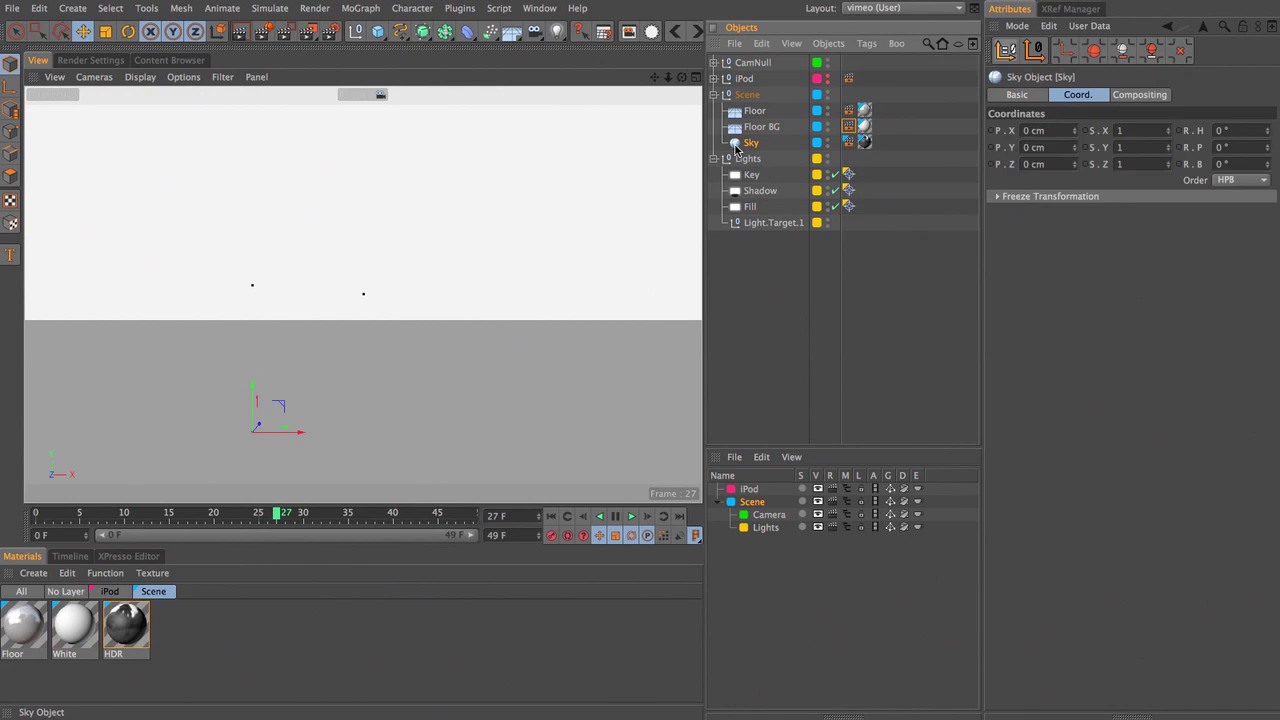
left_click(847, 143)
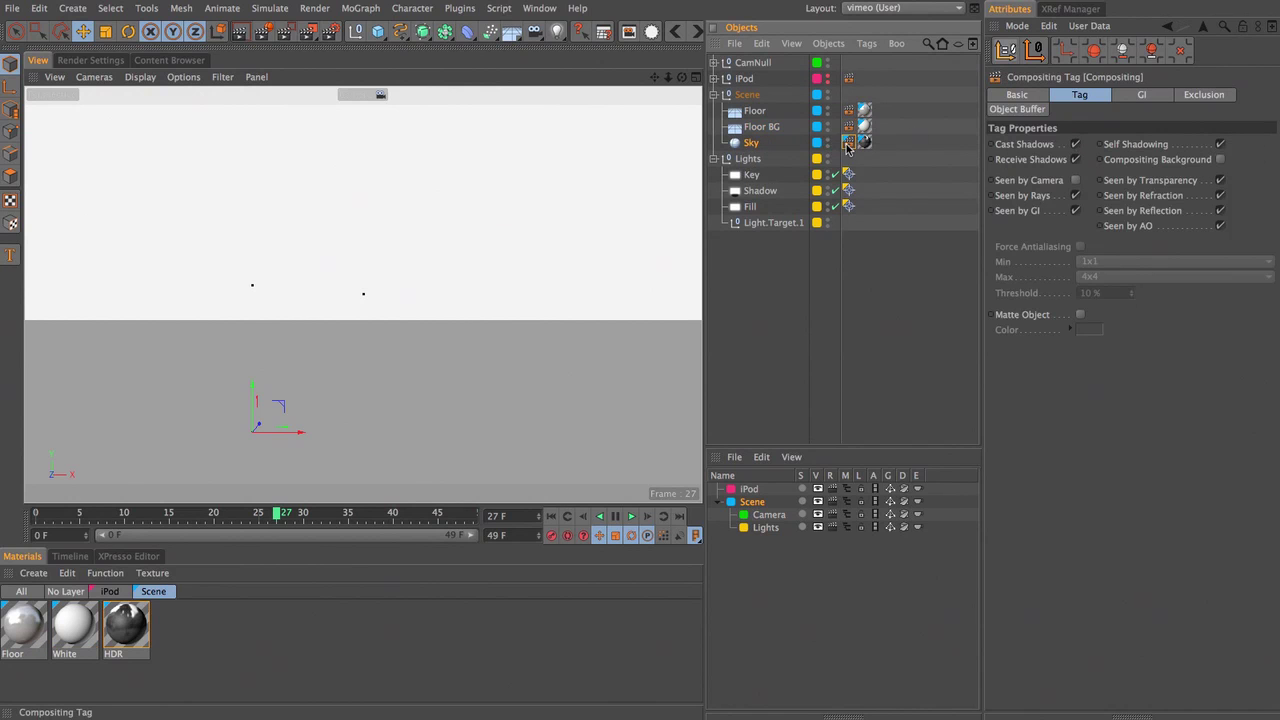
left_click(1205, 96)
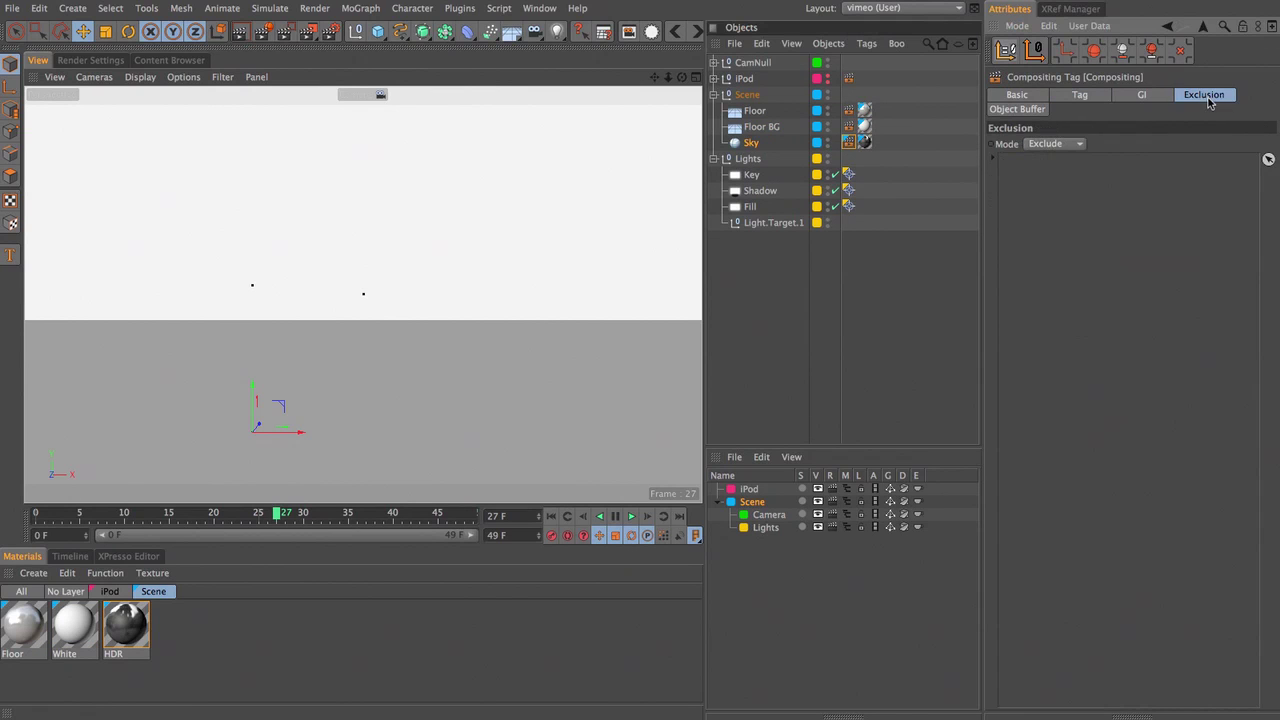
left_click(1044, 146)
left_click(1050, 175)
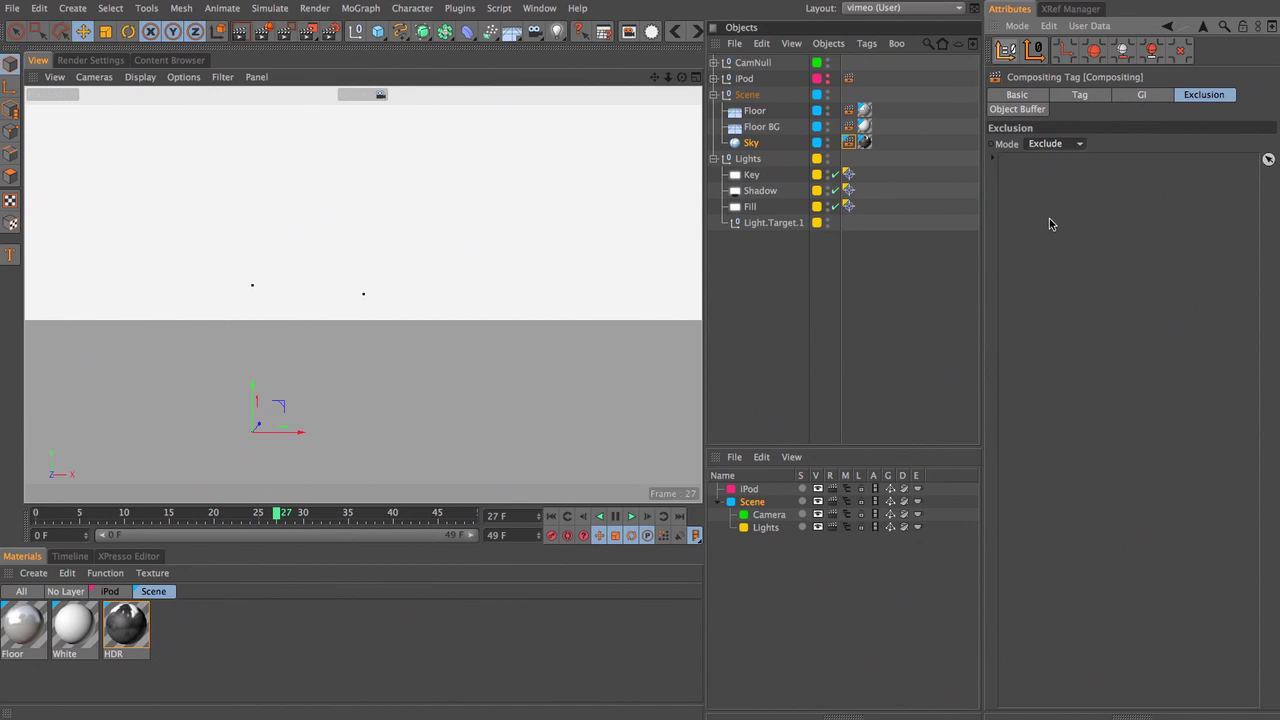
left_click(1050, 144)
left_click(1062, 164)
left_click_drag(748, 79, 1061, 213)
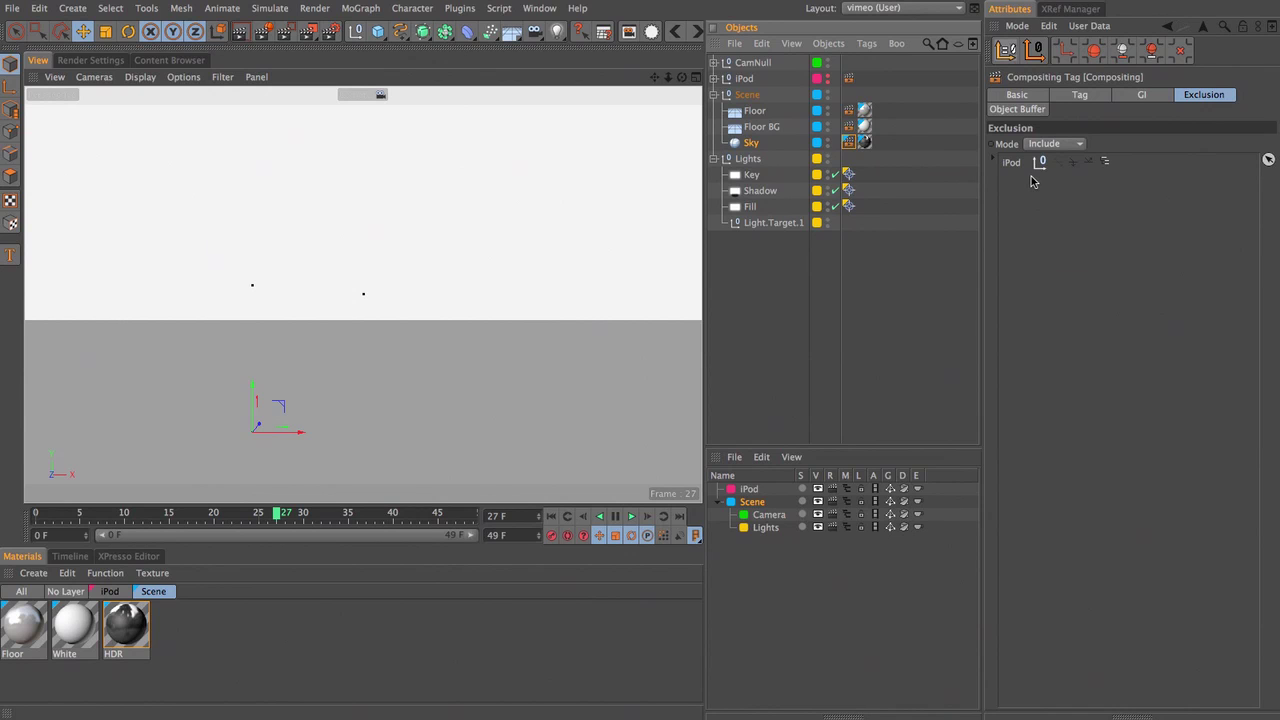
left_click(1090, 166)
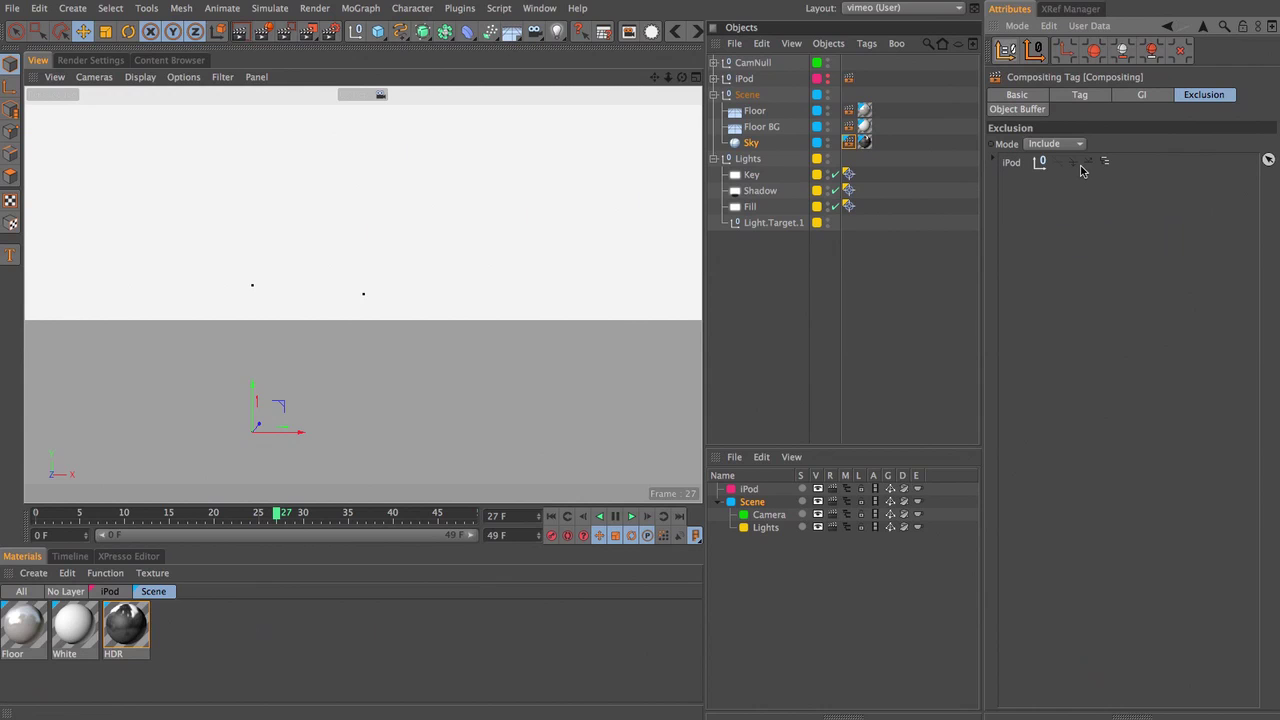
Step: Make the iPod group visible again, render the scene, and compare the Reflection pass with the full image
left_click(826, 82)
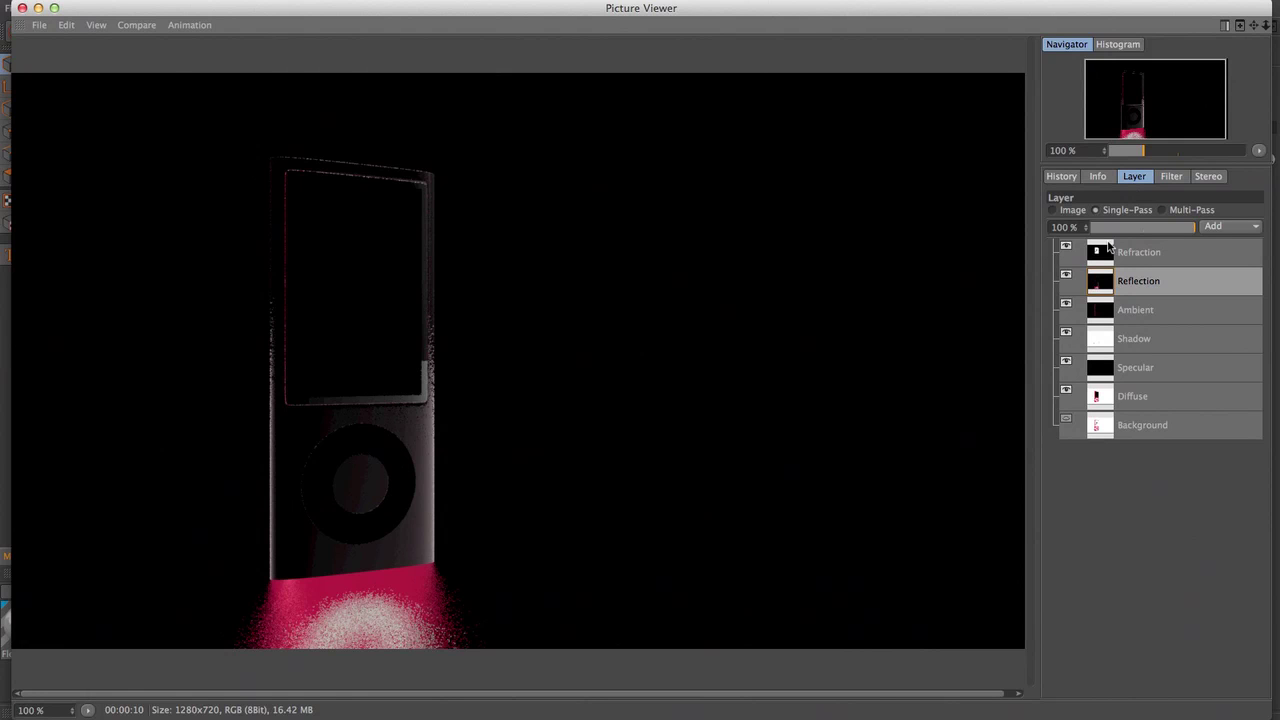
left_click(1068, 210)
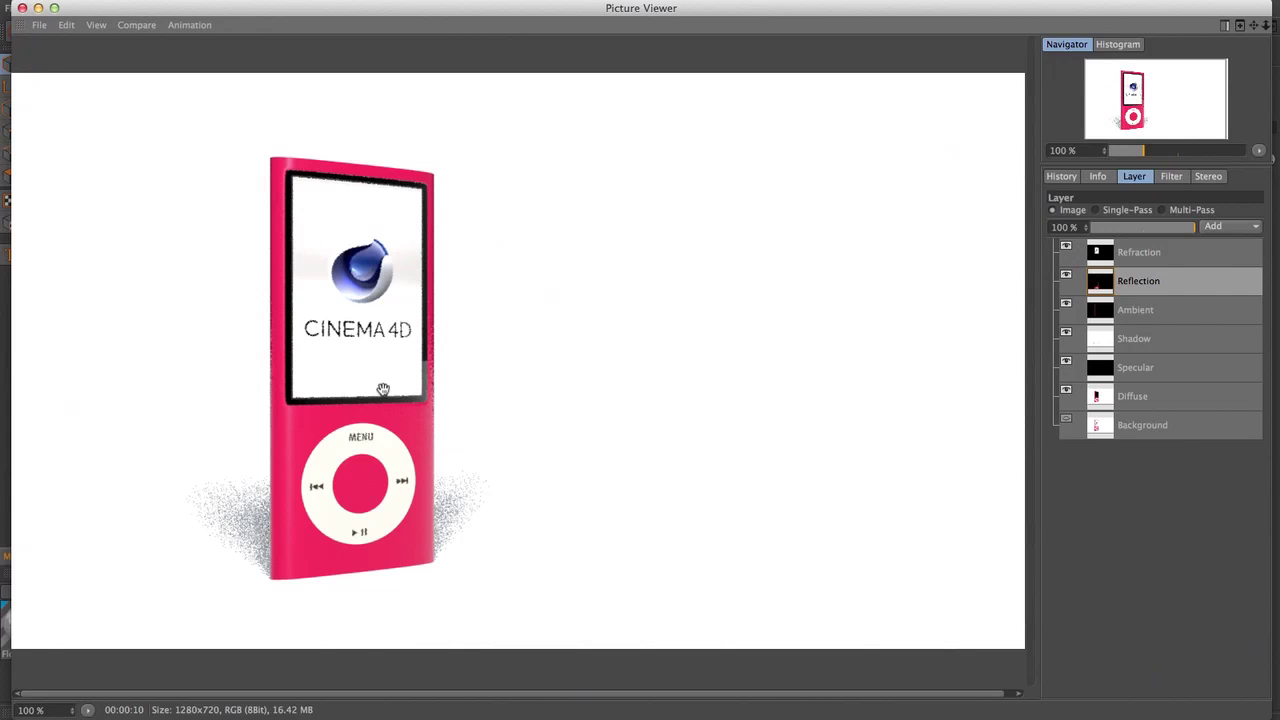
left_click(1097, 210)
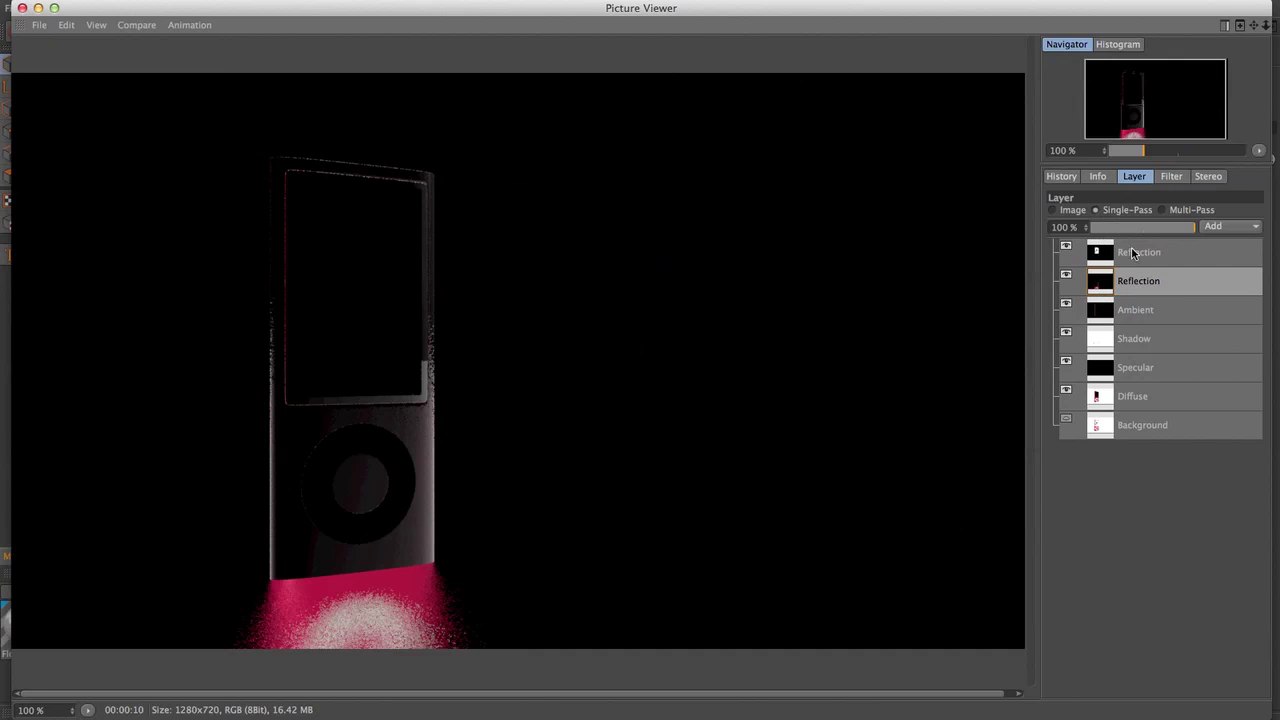
Step: Step through the new render's Refraction, Reflection, Ambient and Shadow passes
left_click(1134, 252)
left_click(1138, 287)
left_click(1140, 311)
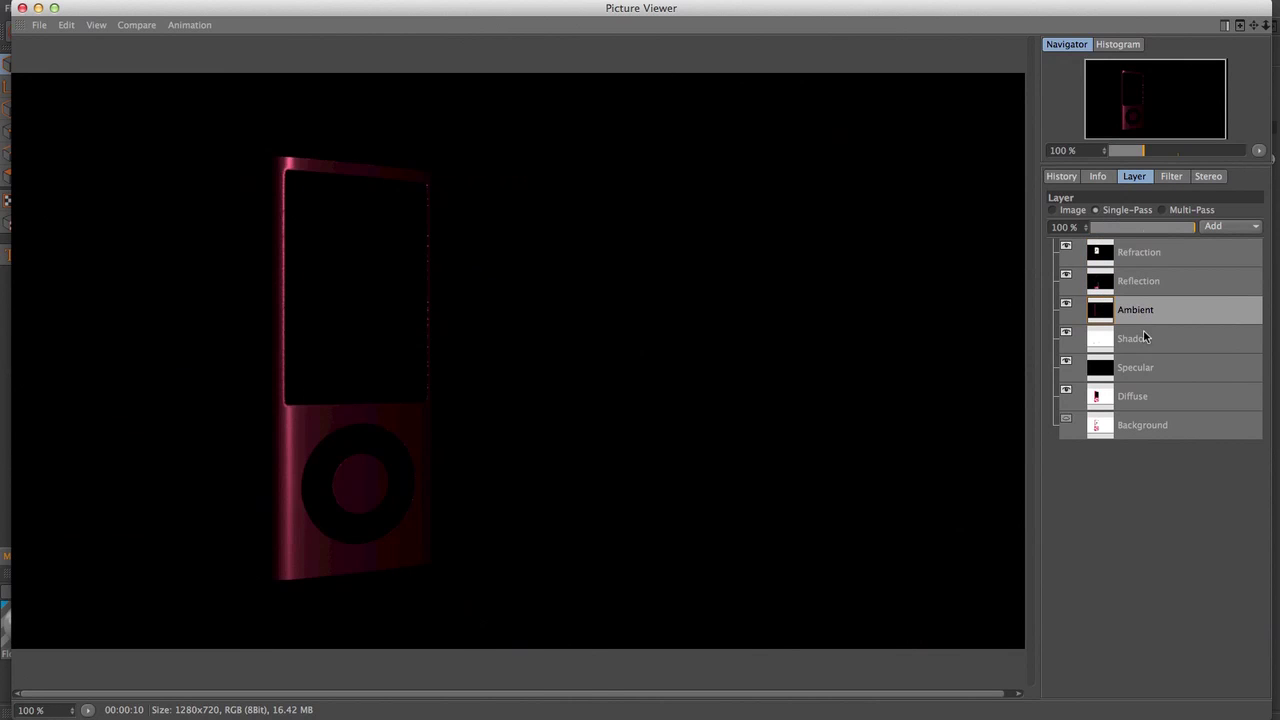
left_click(1146, 340)
Step: Check the combined Multi-Pass view by toggling the Refraction and Reflection layers and varying Reflection's strength, and return to the full image
left_click(1186, 215)
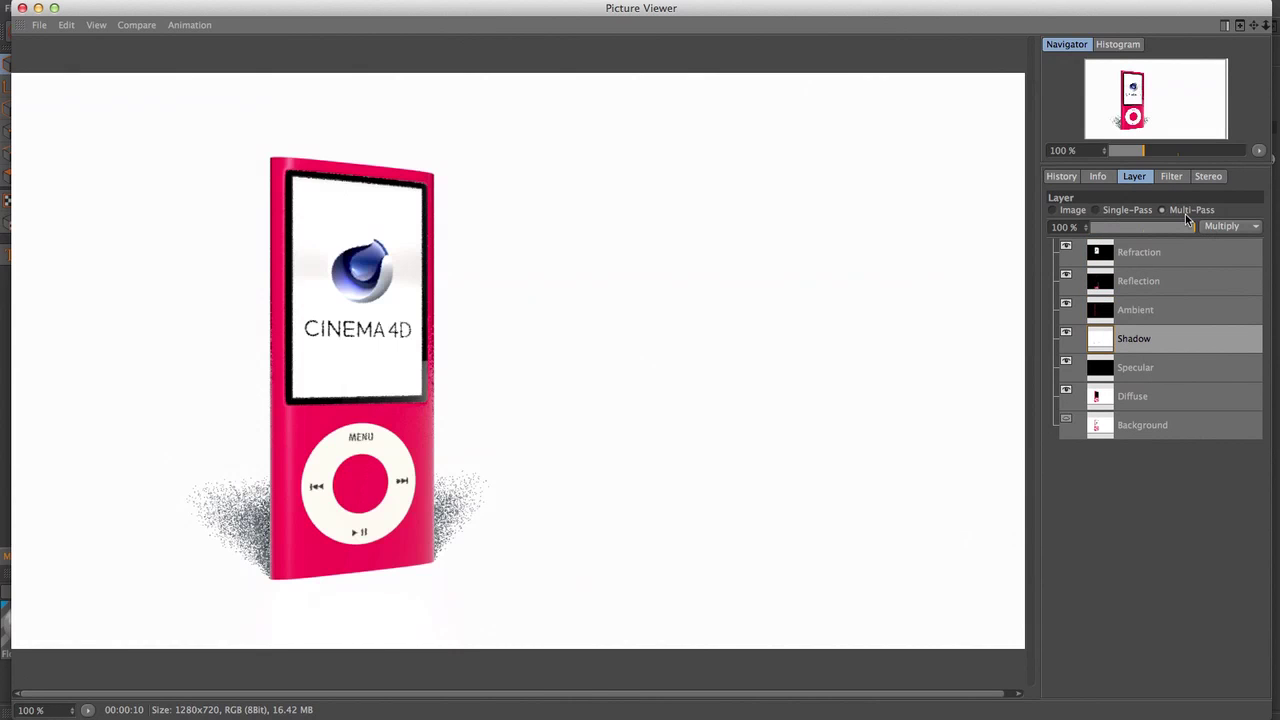
left_click(1067, 245)
left_click(1067, 245)
left_click(1066, 274)
left_click(1066, 274)
left_click(1190, 283)
left_click_drag(1174, 229, 1140, 229)
mouse_move(1219, 235)
left_mouse_down()
mouse_move(1086, 234)
mouse_move(1243, 236)
left_mouse_up()
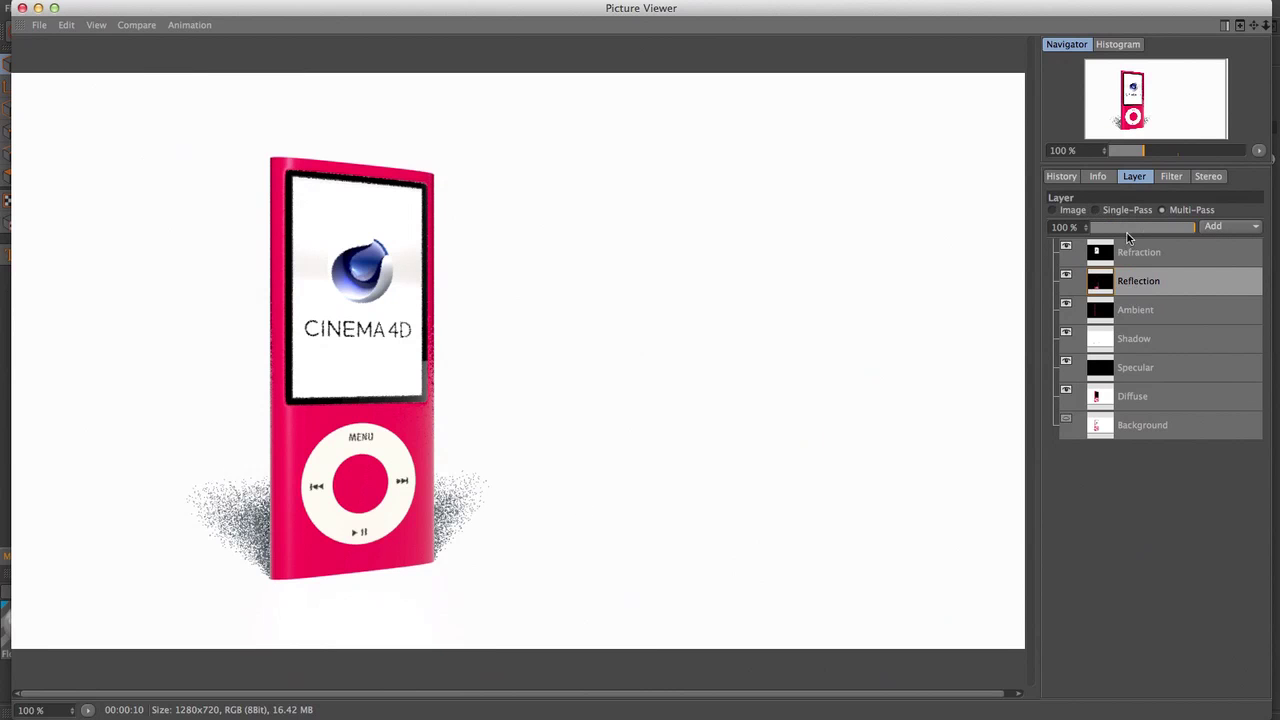
left_click(1074, 210)
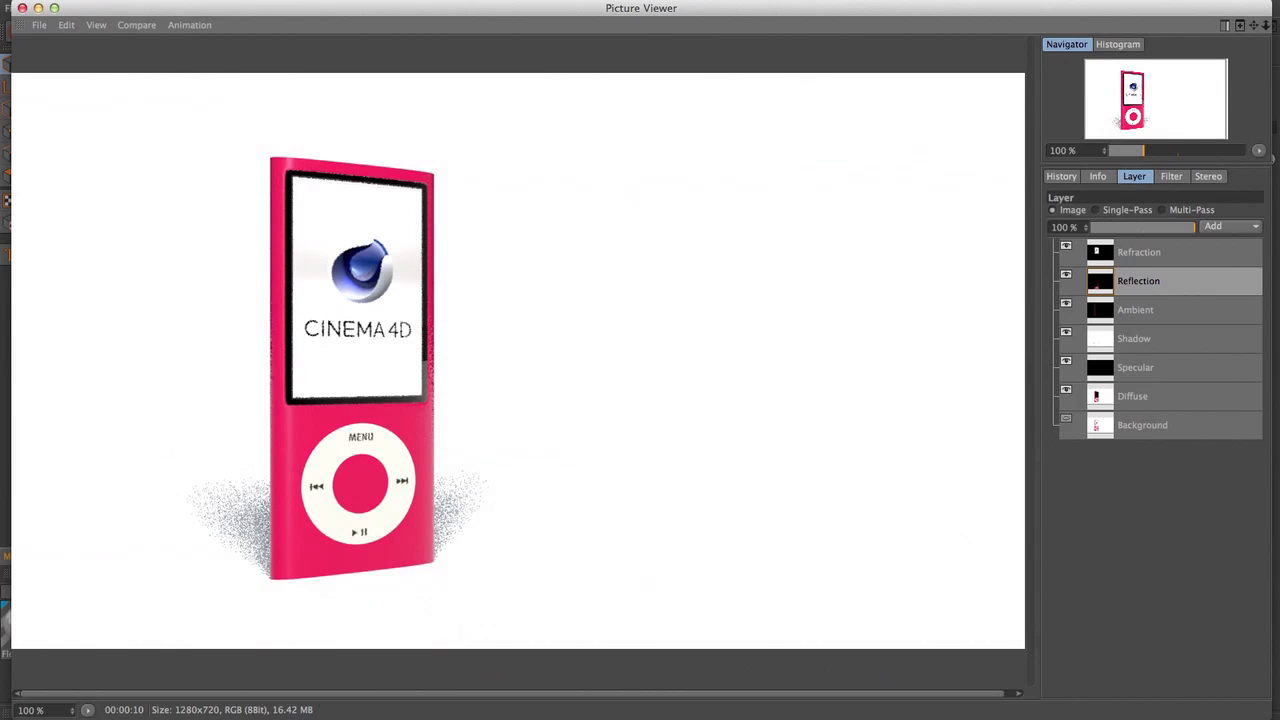
Step: Close the render preview and add an Object Buffer pass with Group ID 1 to the multi-pass list
left_click(22, 8)
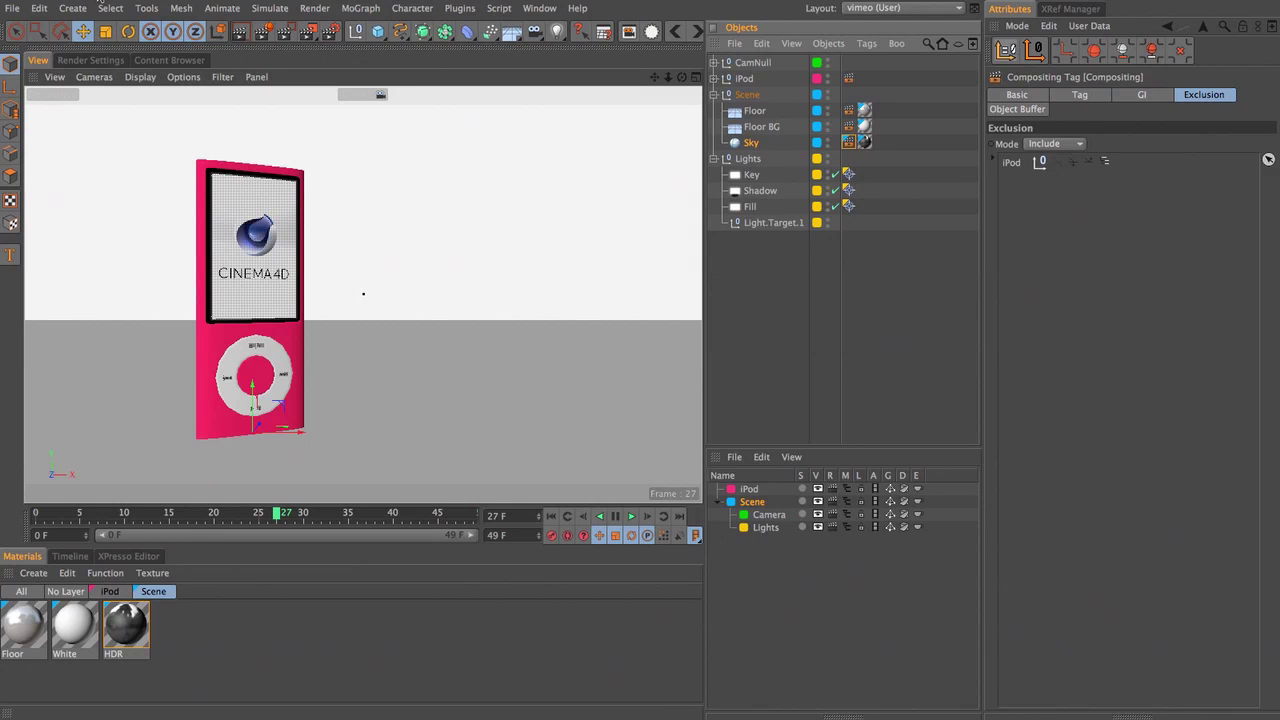
left_click(97, 60)
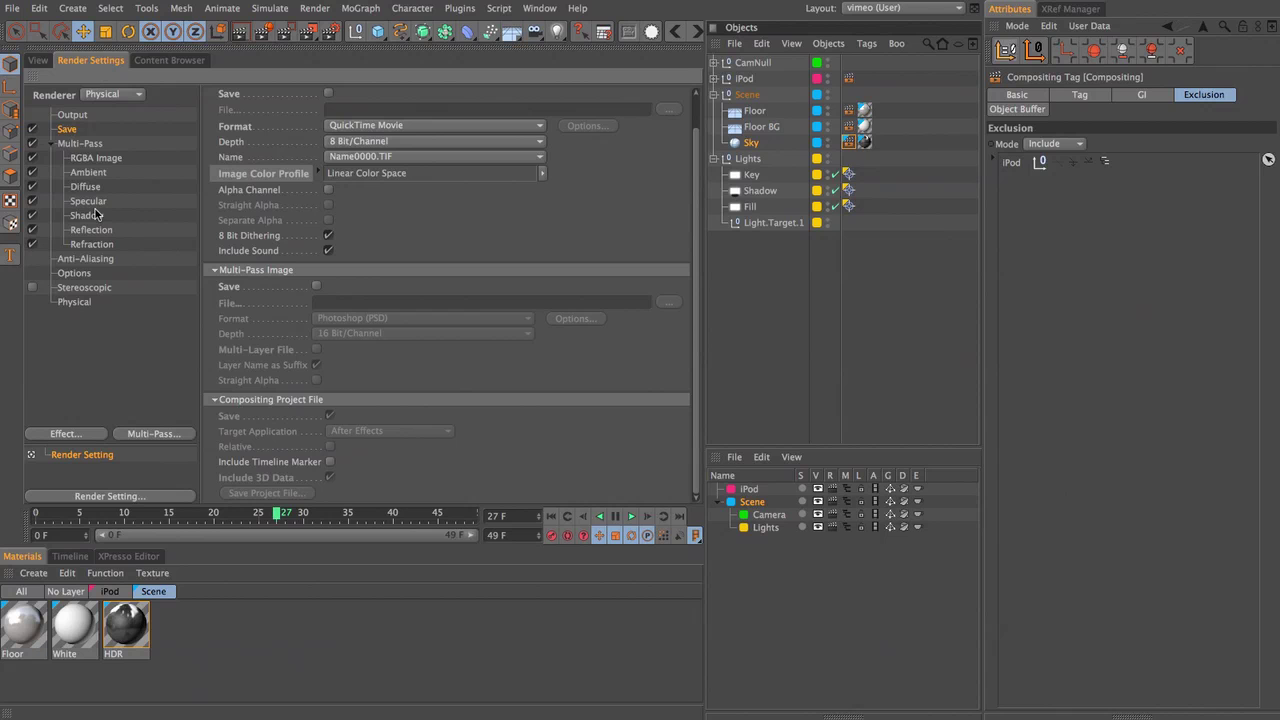
left_click(130, 436)
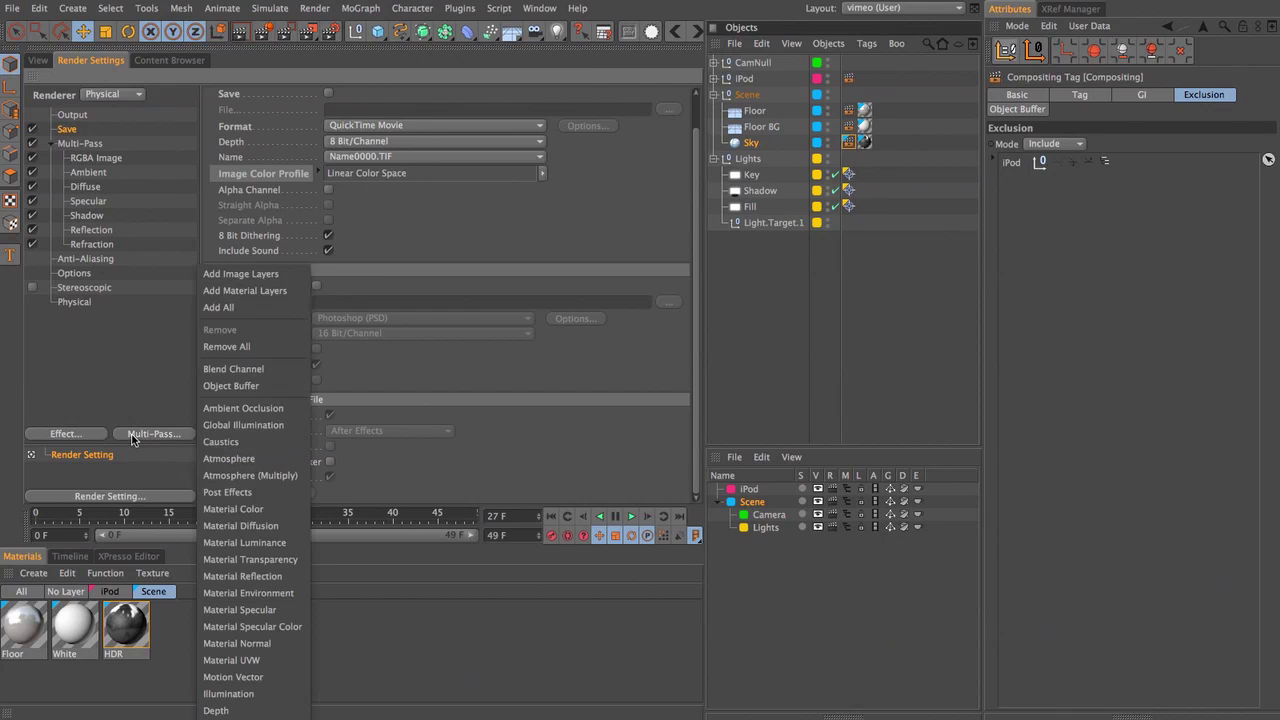
left_click(240, 387)
left_click(282, 117)
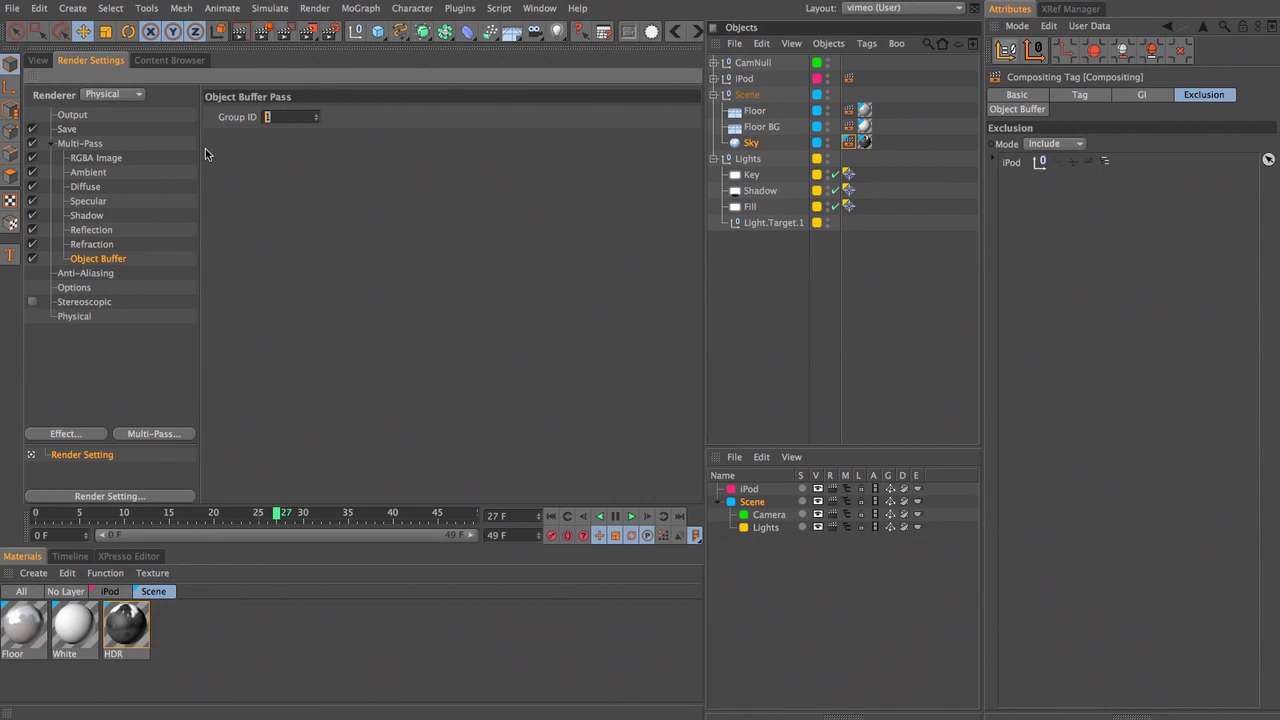
Step: Check the object buffer assignments in the Compositing tags of the iPod group and its Screen object
left_click(849, 78)
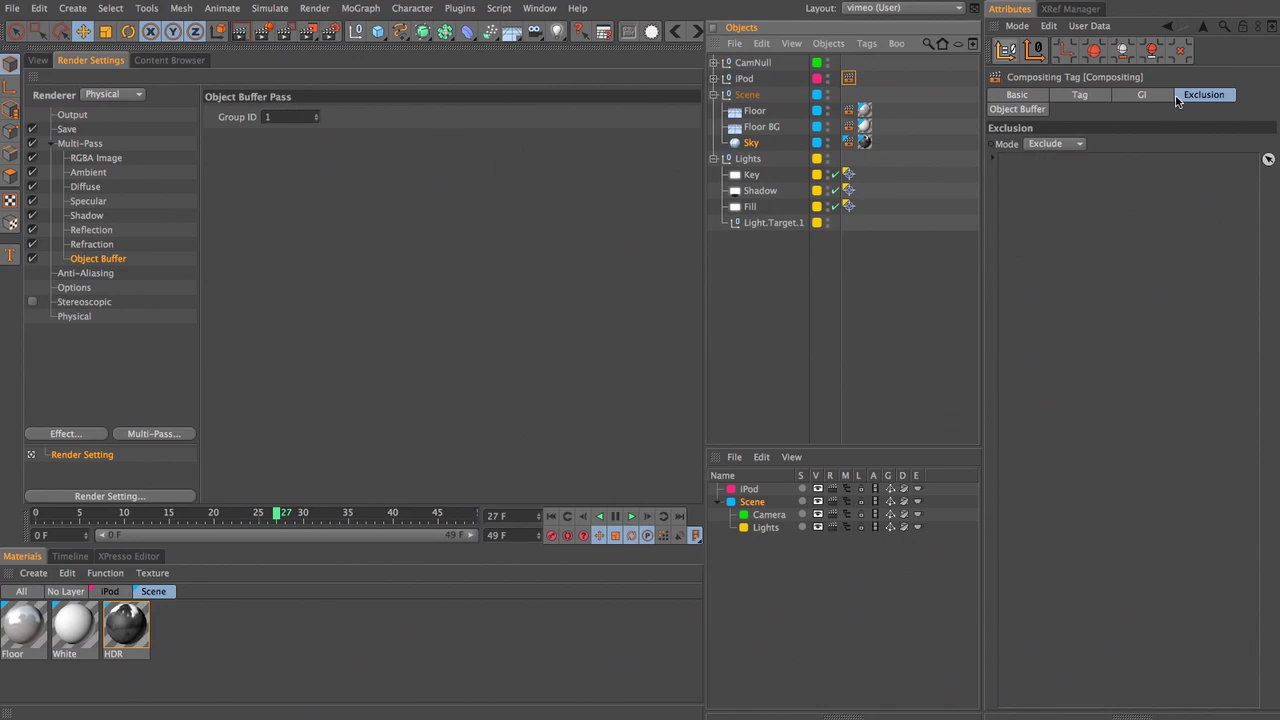
left_click(1037, 110)
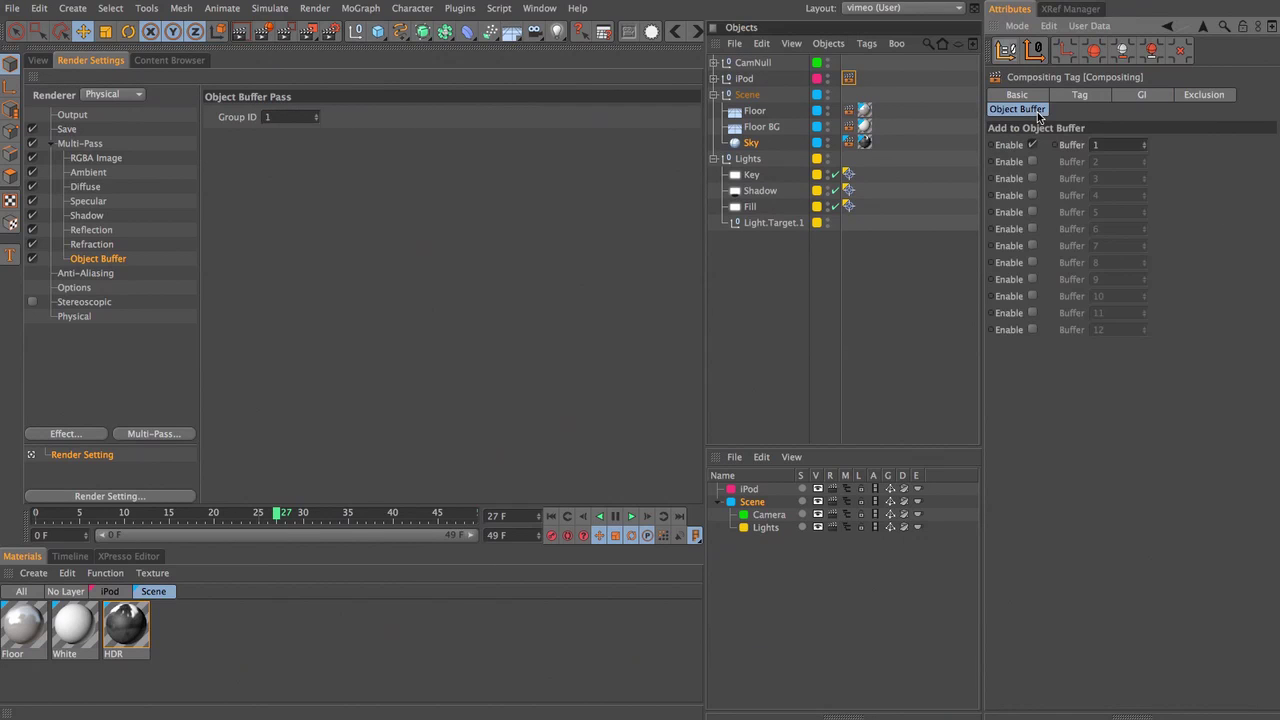
left_click(714, 78)
left_click(757, 191)
left_click(868, 191)
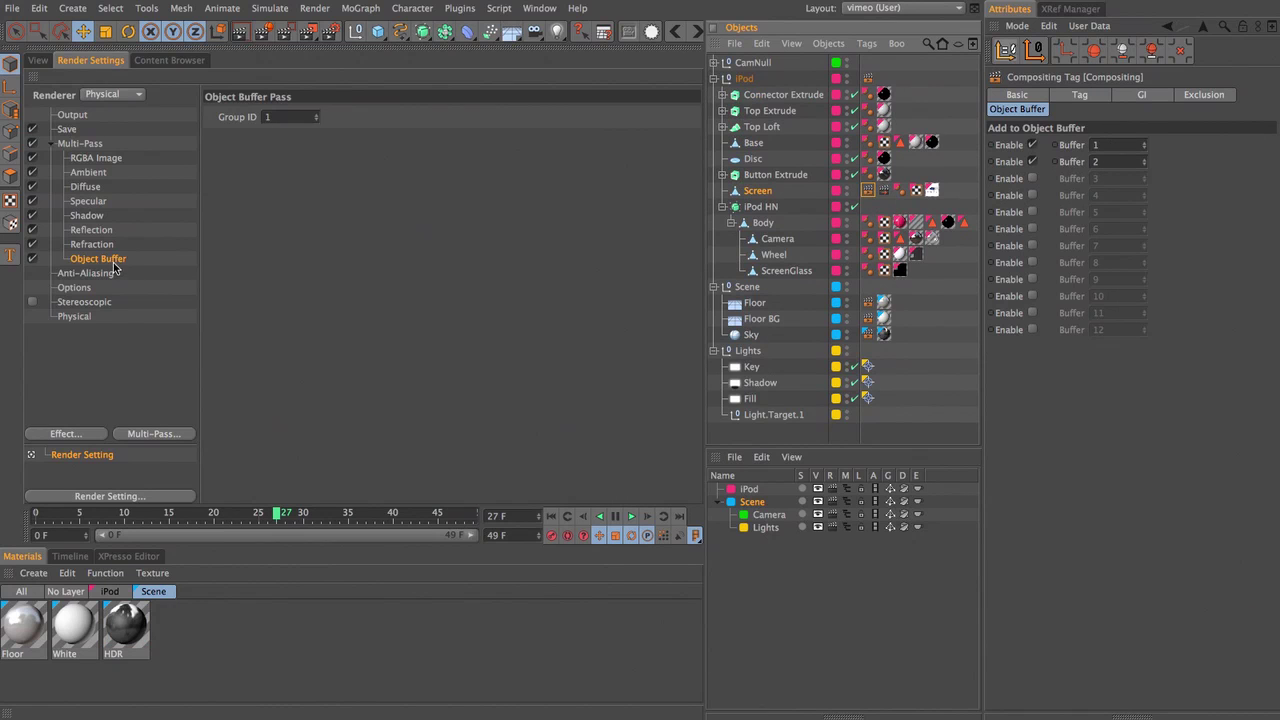
Step: Add a second Object Buffer pass to the multi-pass list and set its Group ID to 2
left_click(166, 435)
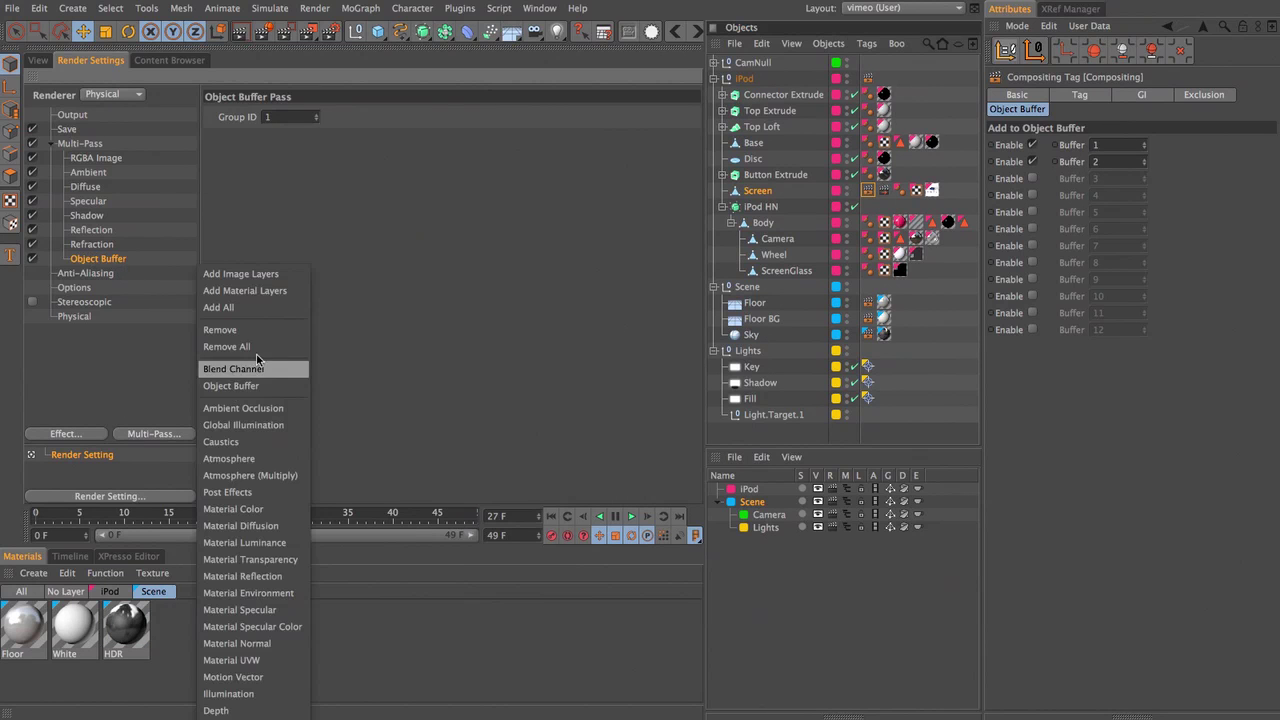
left_click(246, 397)
left_click(319, 114)
Step: Rename the two buffer passes Object Buffer 1 and Object Buffer 2, and check each one's Group ID
left_click(128, 260)
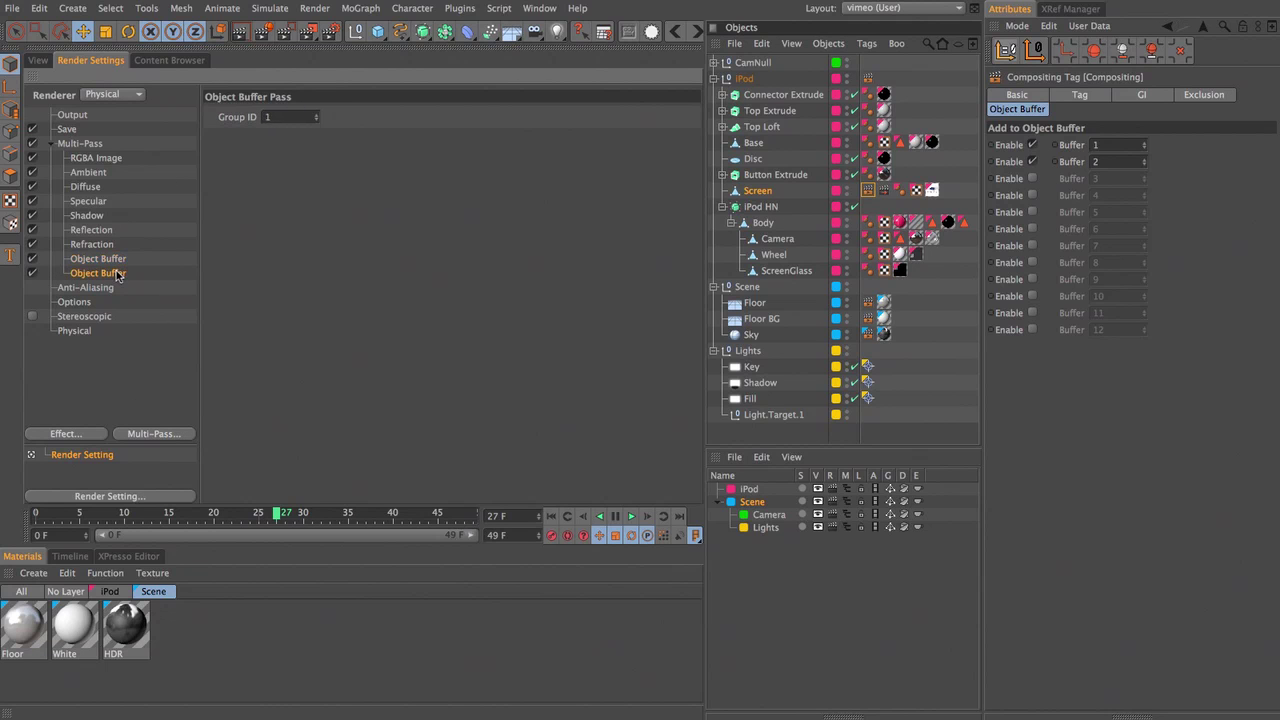
double_click(130, 259)
key("Right")
type("1")
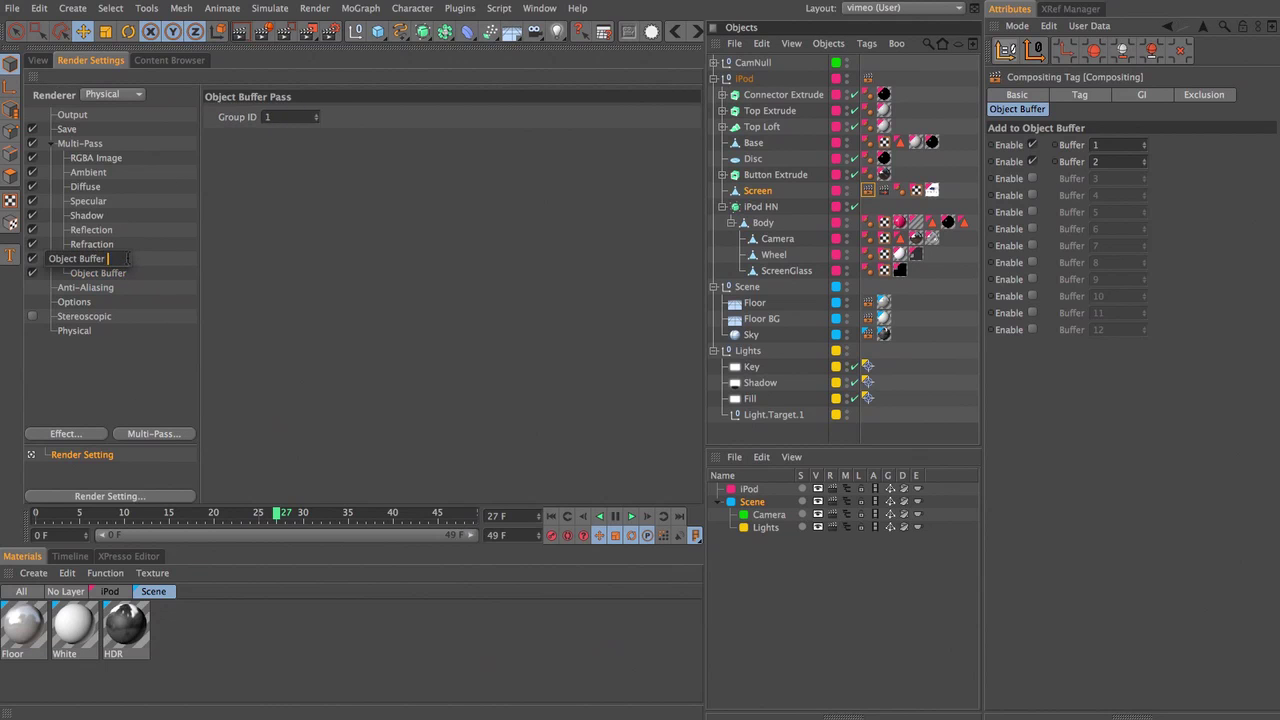
key("Return")
double_click(110, 273)
key("Right")
type("2")
key("Return")
left_click(115, 259)
left_click(130, 274)
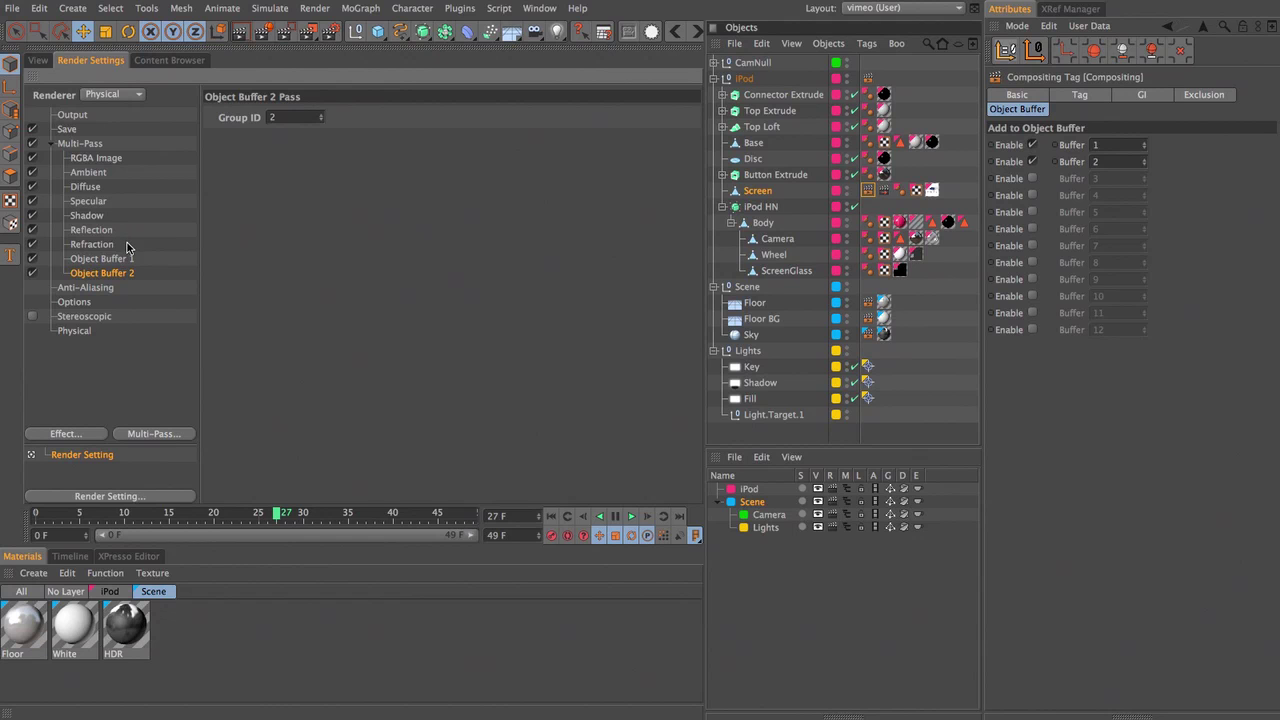
Step: Set the Physical renderer's Shading Error Threshold to 5% and its Blurriness, Shadow and Ambient Occlusion Subdivision maximums to 2.5
left_click(80, 332)
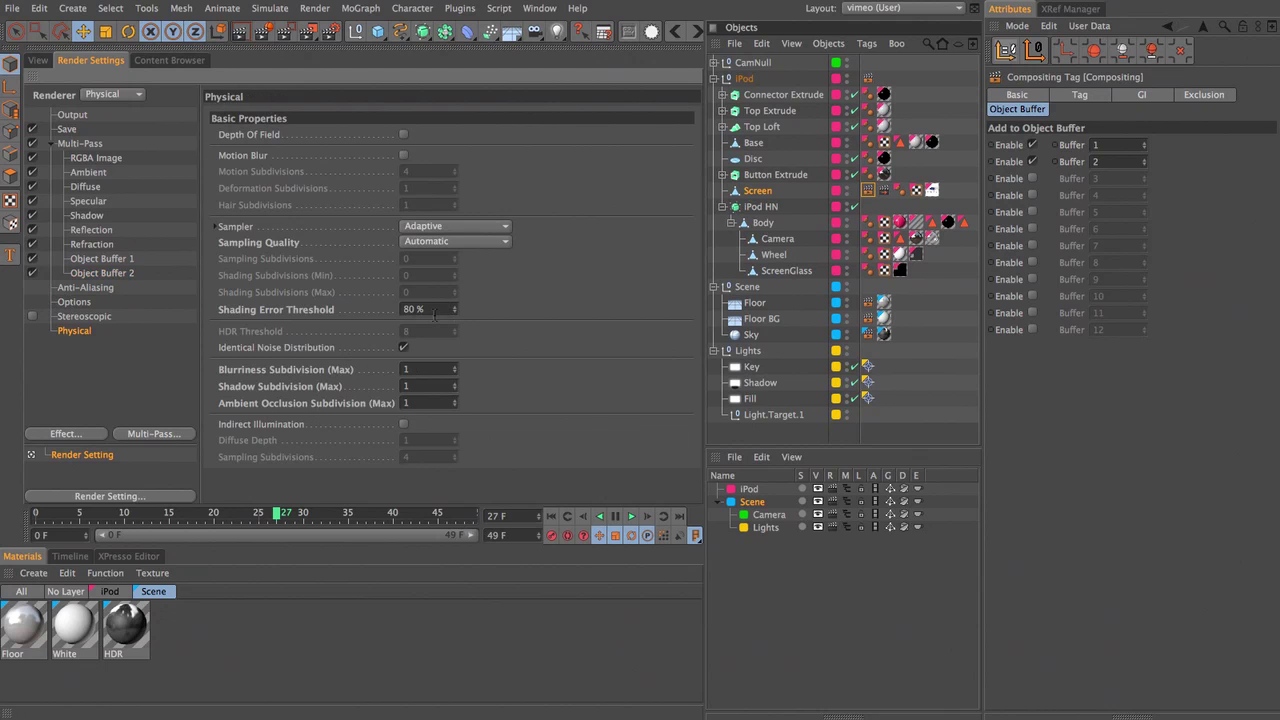
double_click(432, 310)
type("5")
key("Tab")
key("Tab")
type("2.5")
key("Tab")
type("2.5")
key("Tab")
type("2.5")
key("Tab")
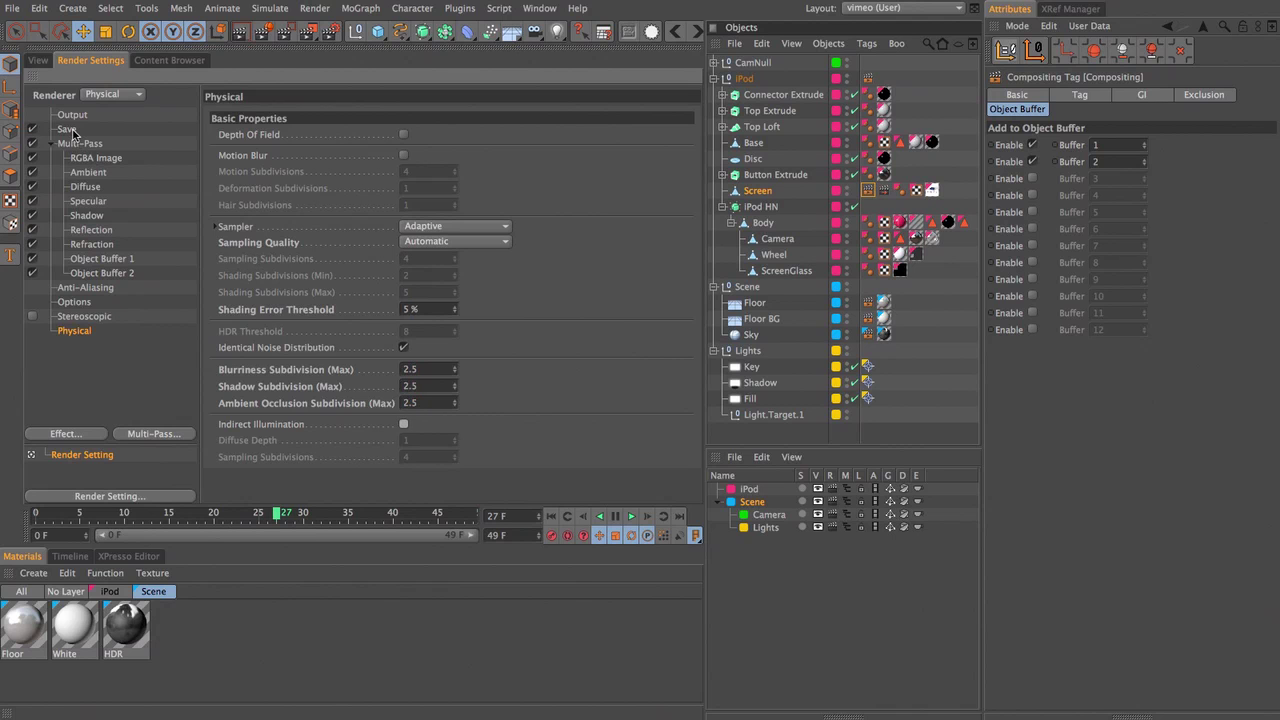
Step: Render the scene with the higher quality settings and compare the full image with the Reflection pass
left_click(310, 33)
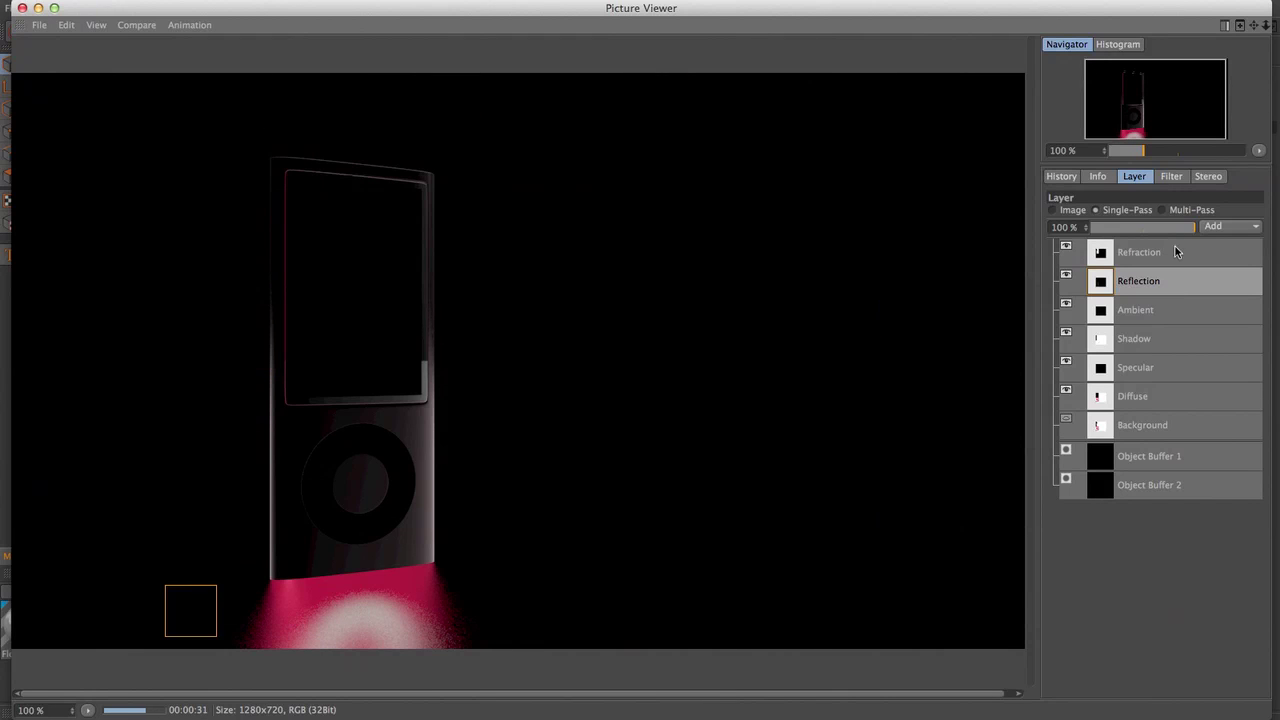
left_click(1068, 213)
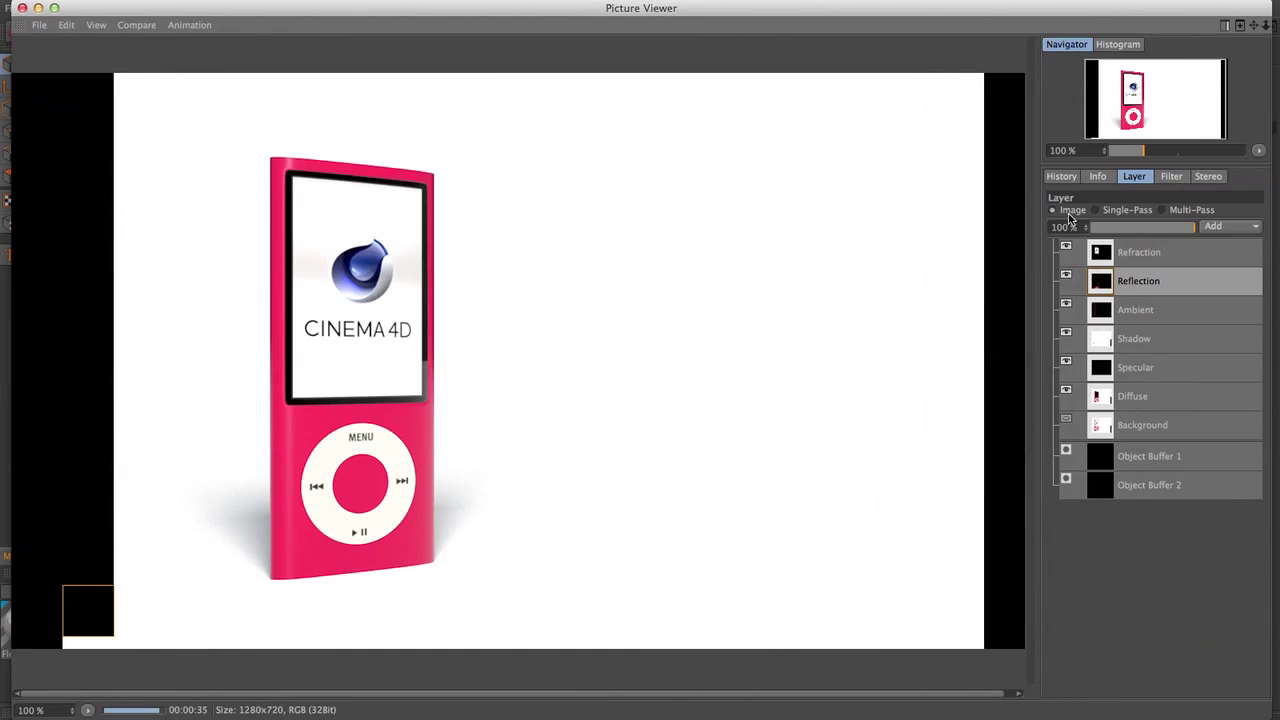
left_click(1130, 210)
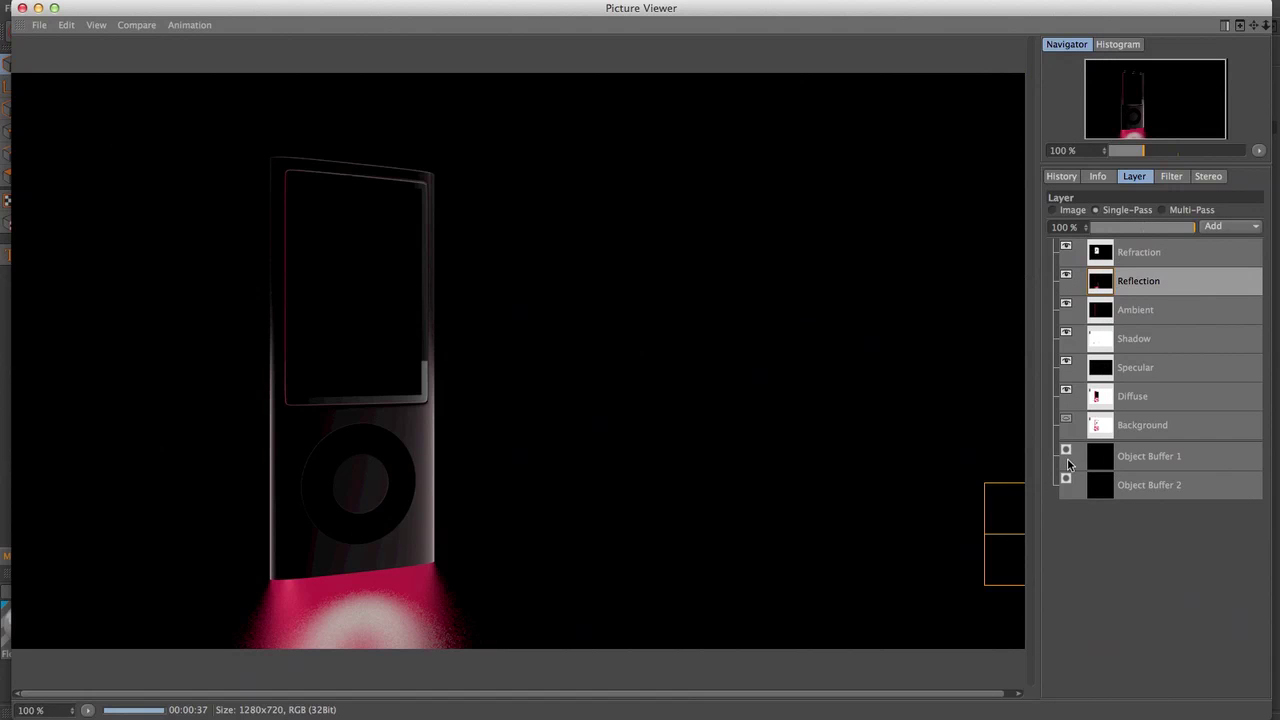
Step: Compare the Object Buffer 1 and Object Buffer 2 passes of the new render, and return to the full image
left_click(1149, 453)
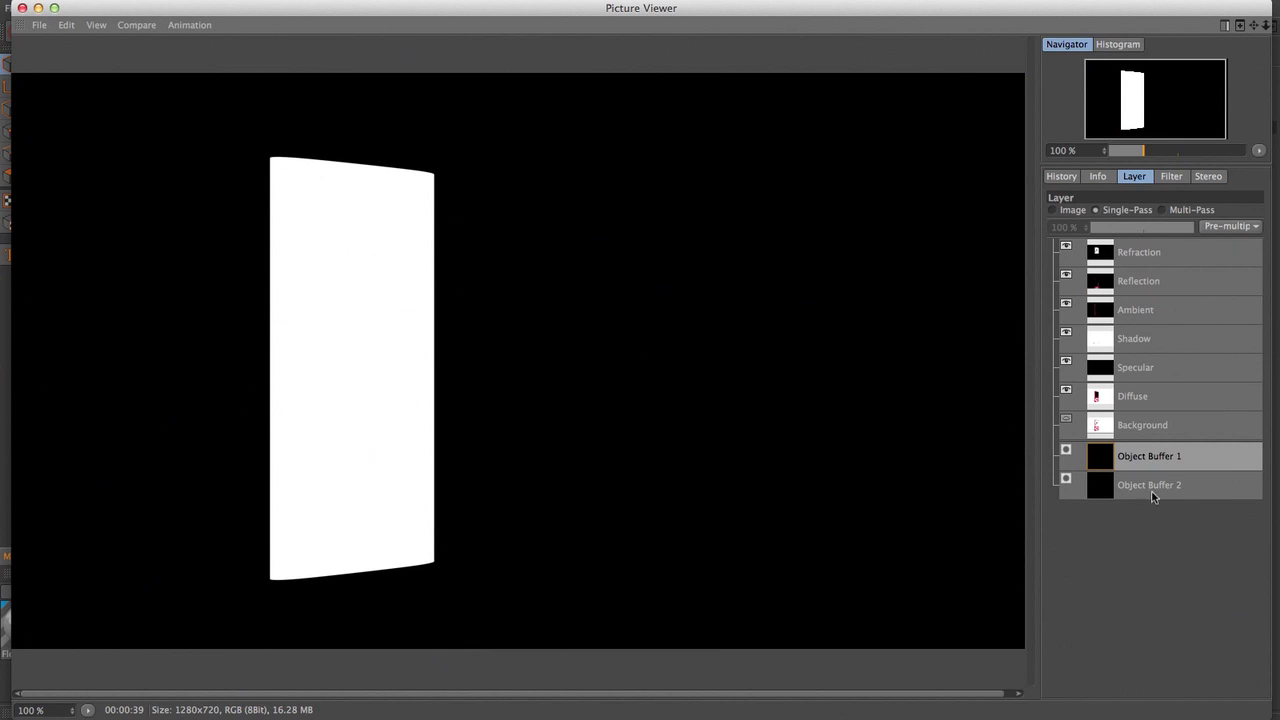
left_click(1155, 487)
left_click(1160, 456)
left_click(1157, 486)
left_click(1160, 458)
left_click(1077, 211)
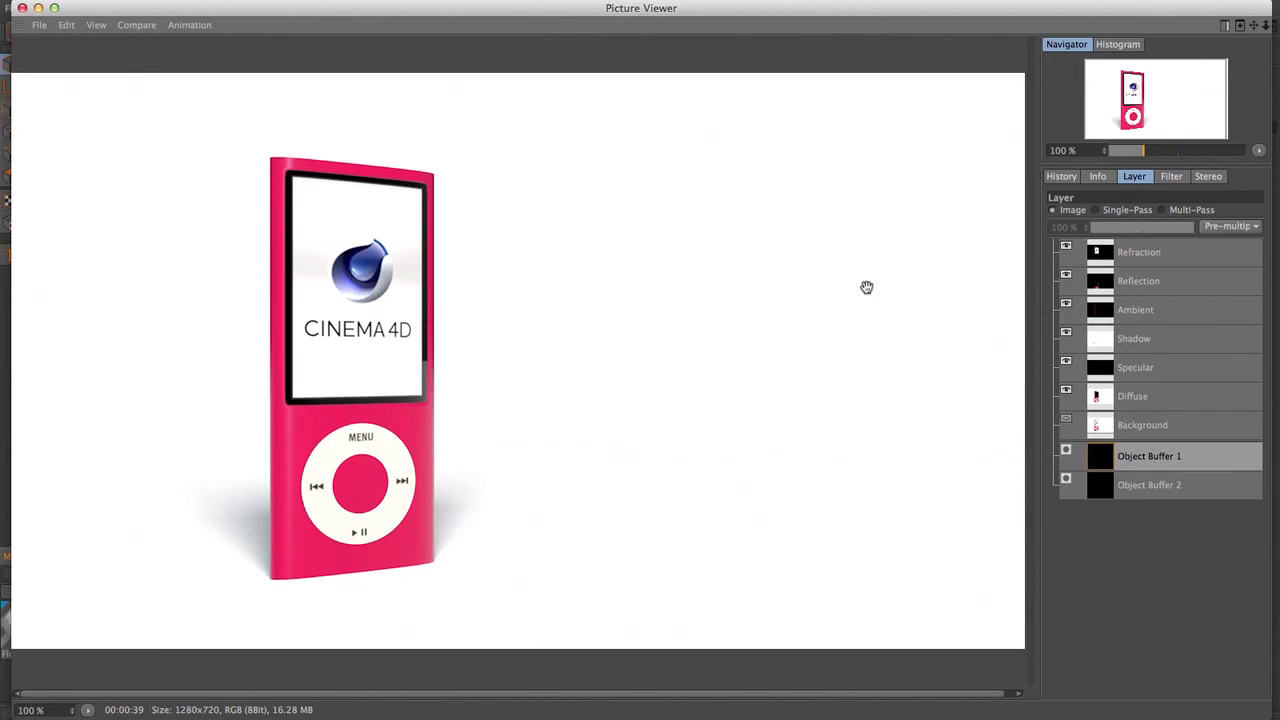
Step: Close the render preview and save an incremental version of the project
left_click(22, 9)
left_click(12, 9)
left_click(22, 178)
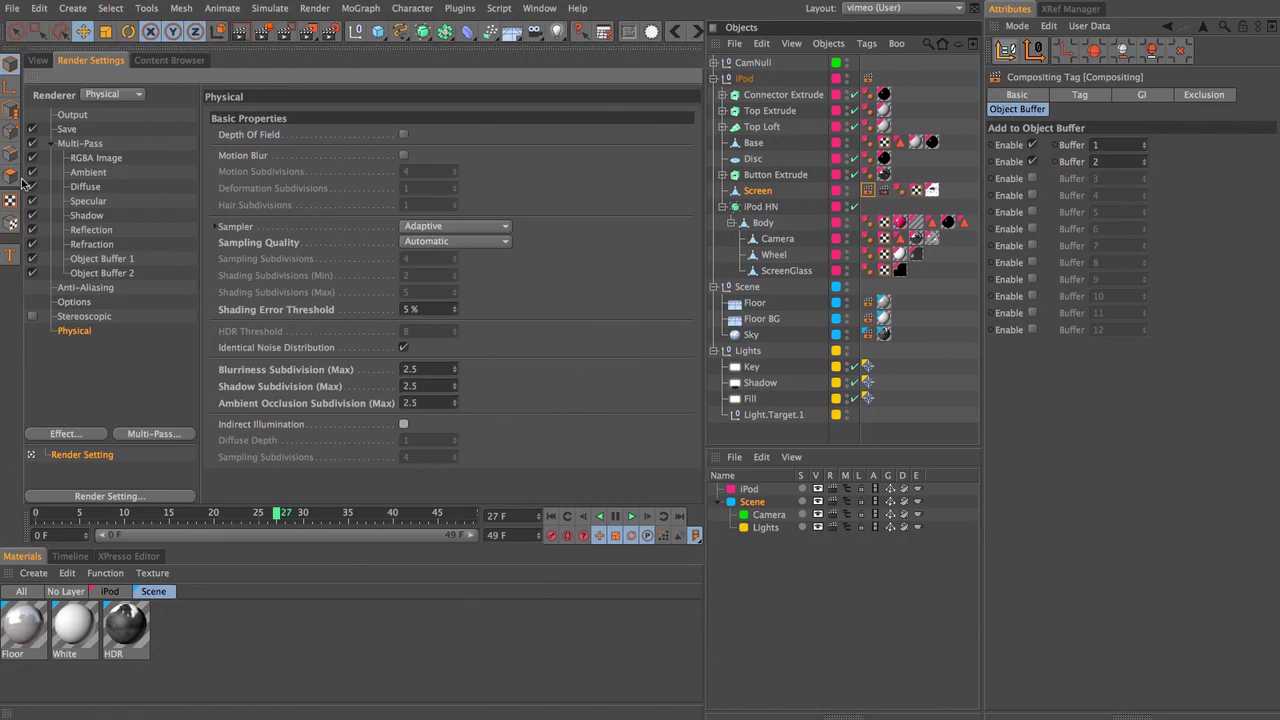
Step: Enable saving of the multi-pass image and set its file name to C4DToAE_Basic_
left_click(64, 129)
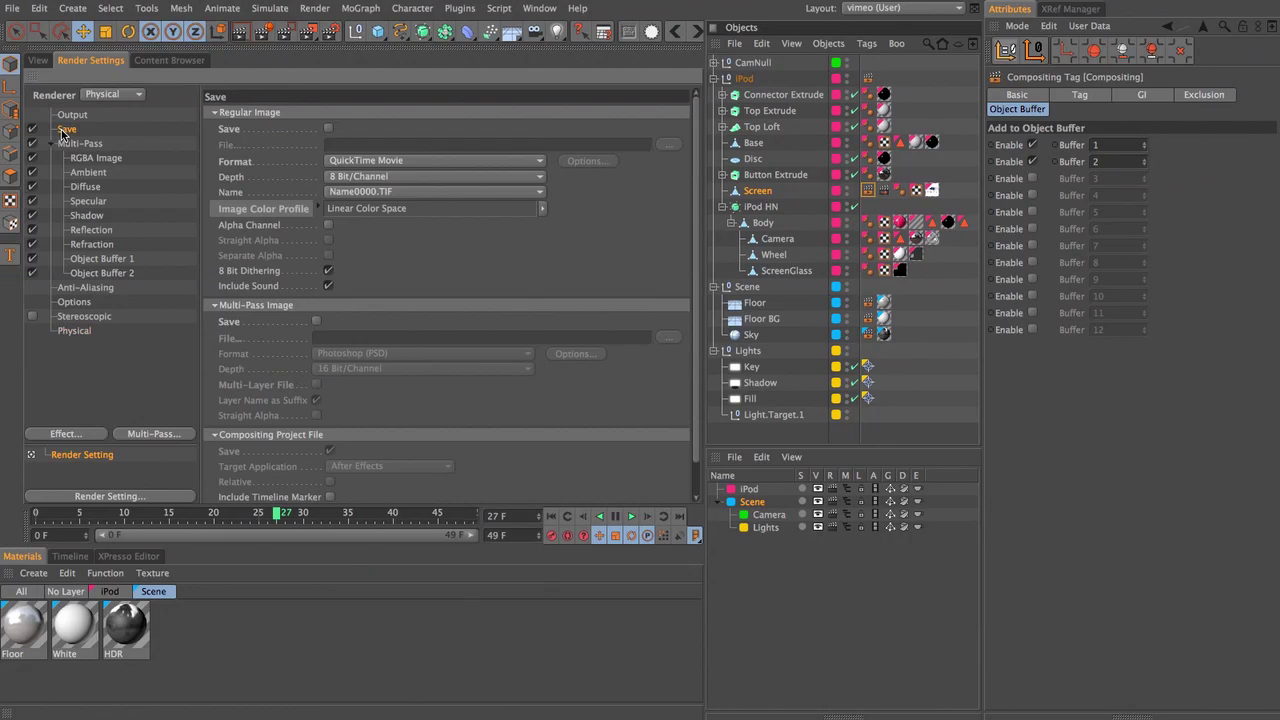
left_click(316, 321)
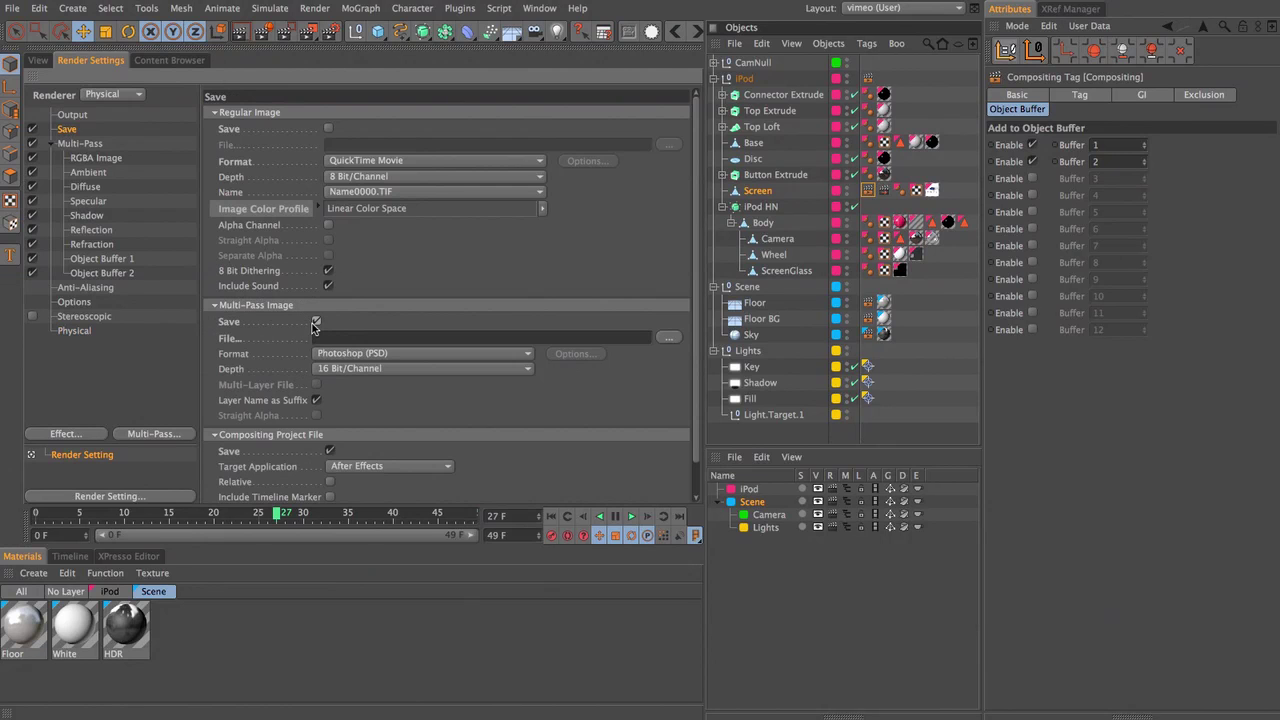
left_click(338, 338)
type("C4DToAE_Basic")
left_click_drag(395, 338, 232, 334)
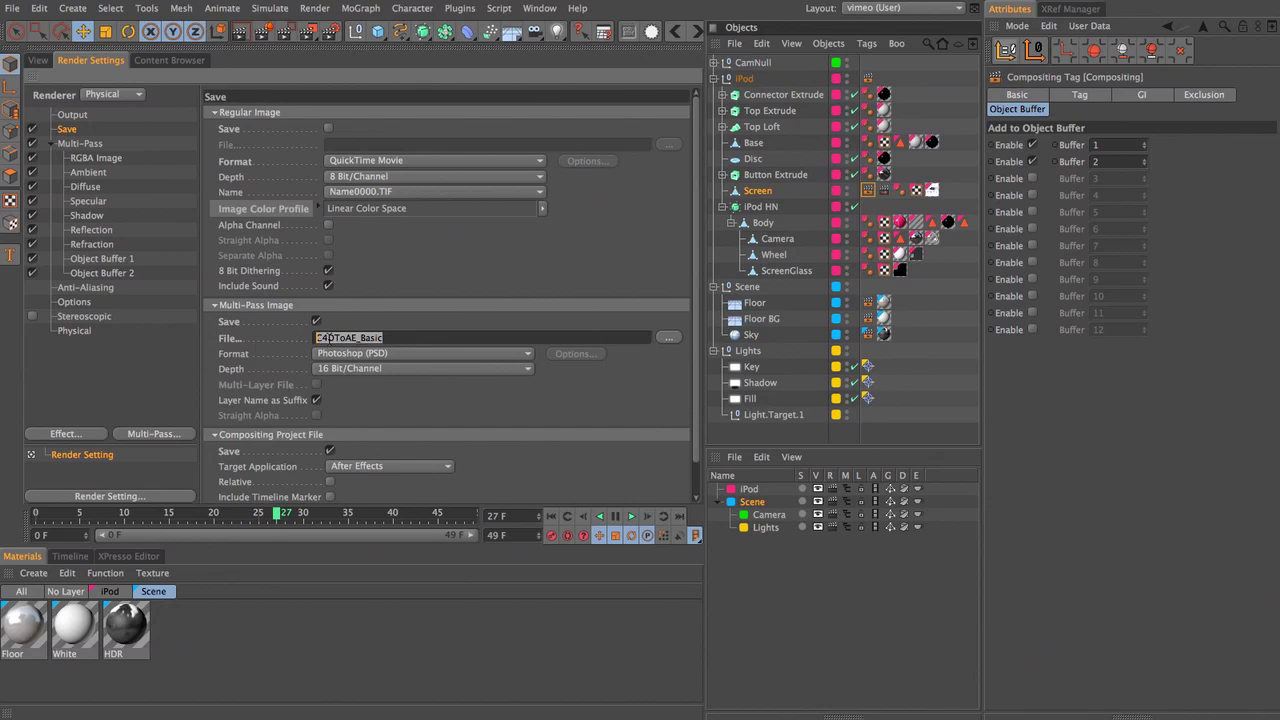
left_click(402, 338)
type("_")
Step: Copy the whole multi-pass file name to the clipboard
left_click_drag(402, 338, 167, 338)
right_click(332, 339)
left_click(350, 363)
left_click(14, 9)
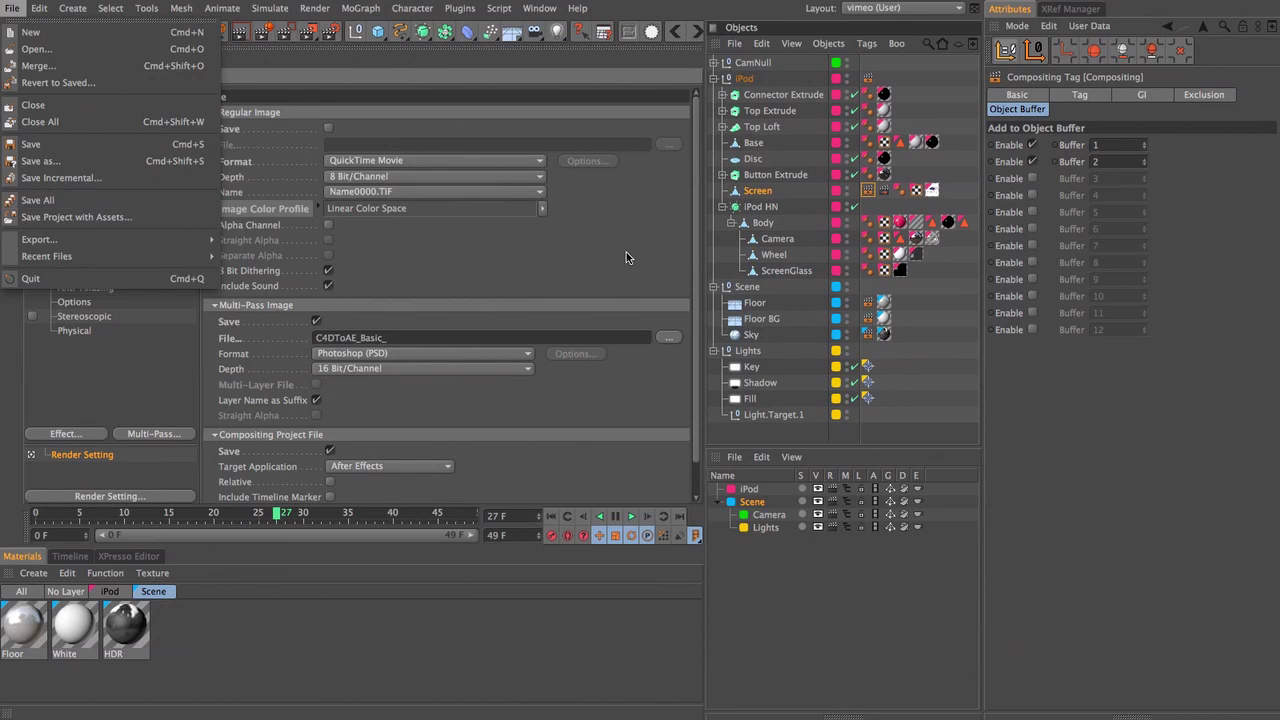
key("Escape")
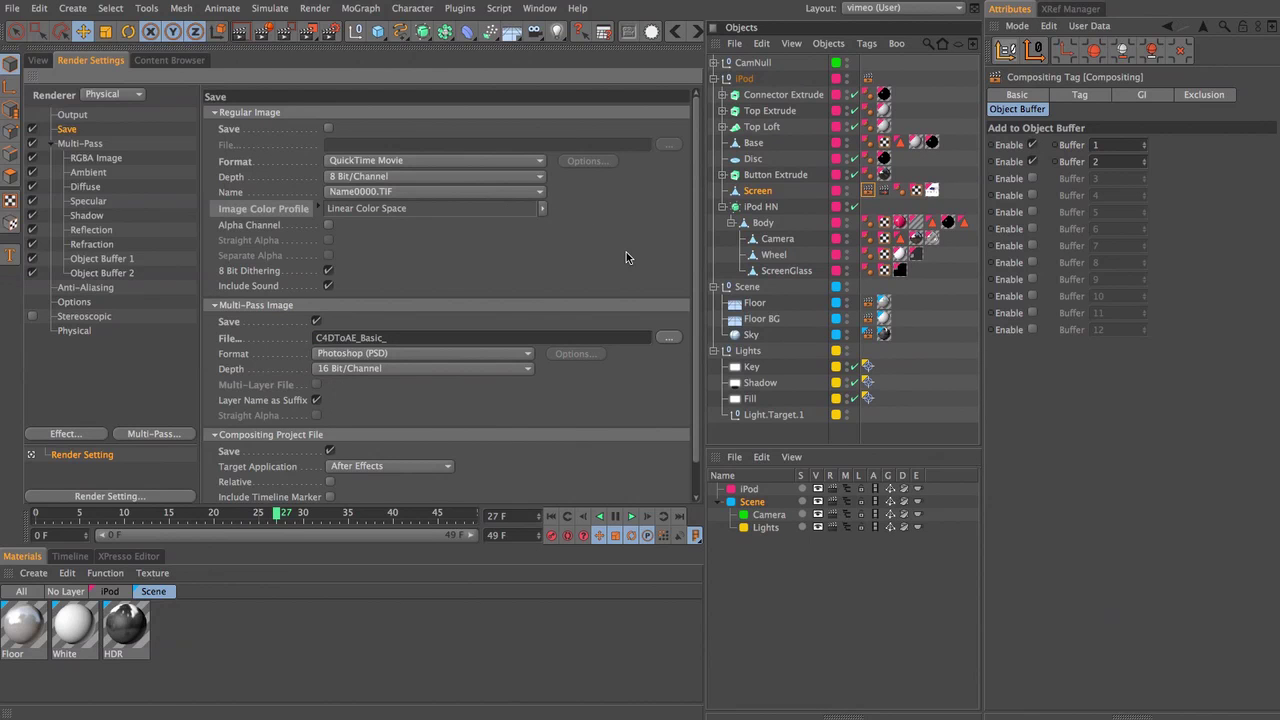